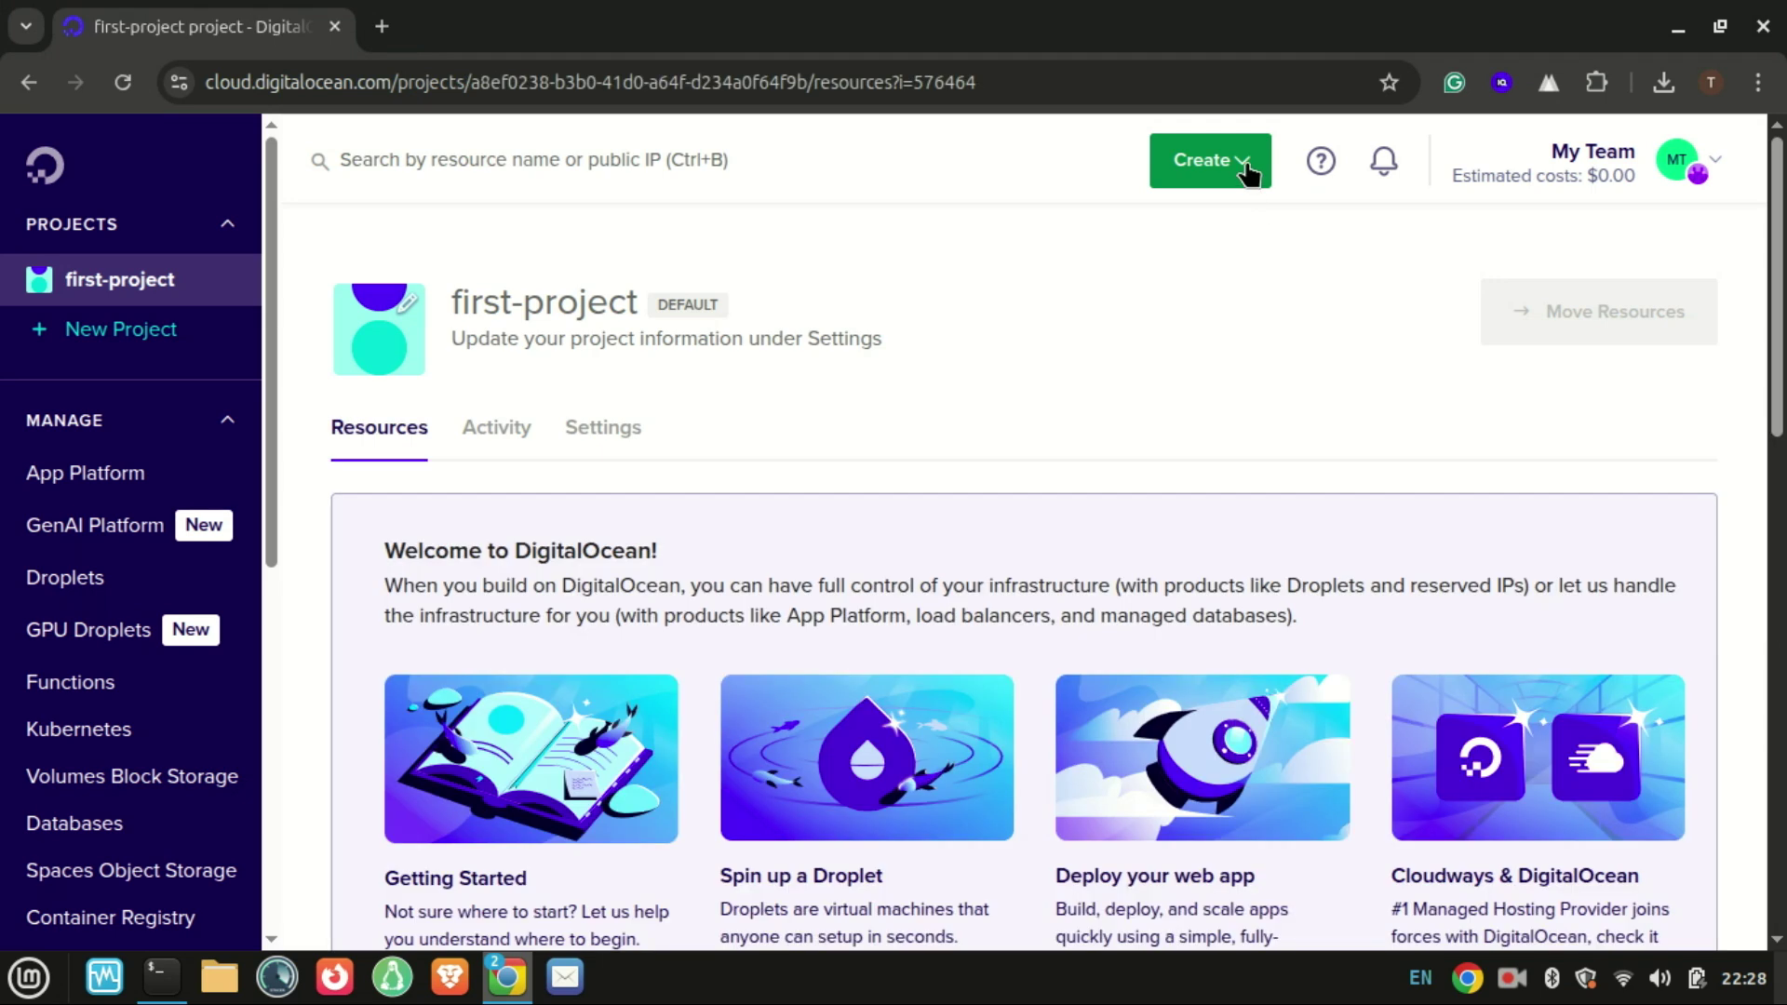
Step: Start creating a new droplet located in the London region
click(1247, 168)
click(1200, 246)
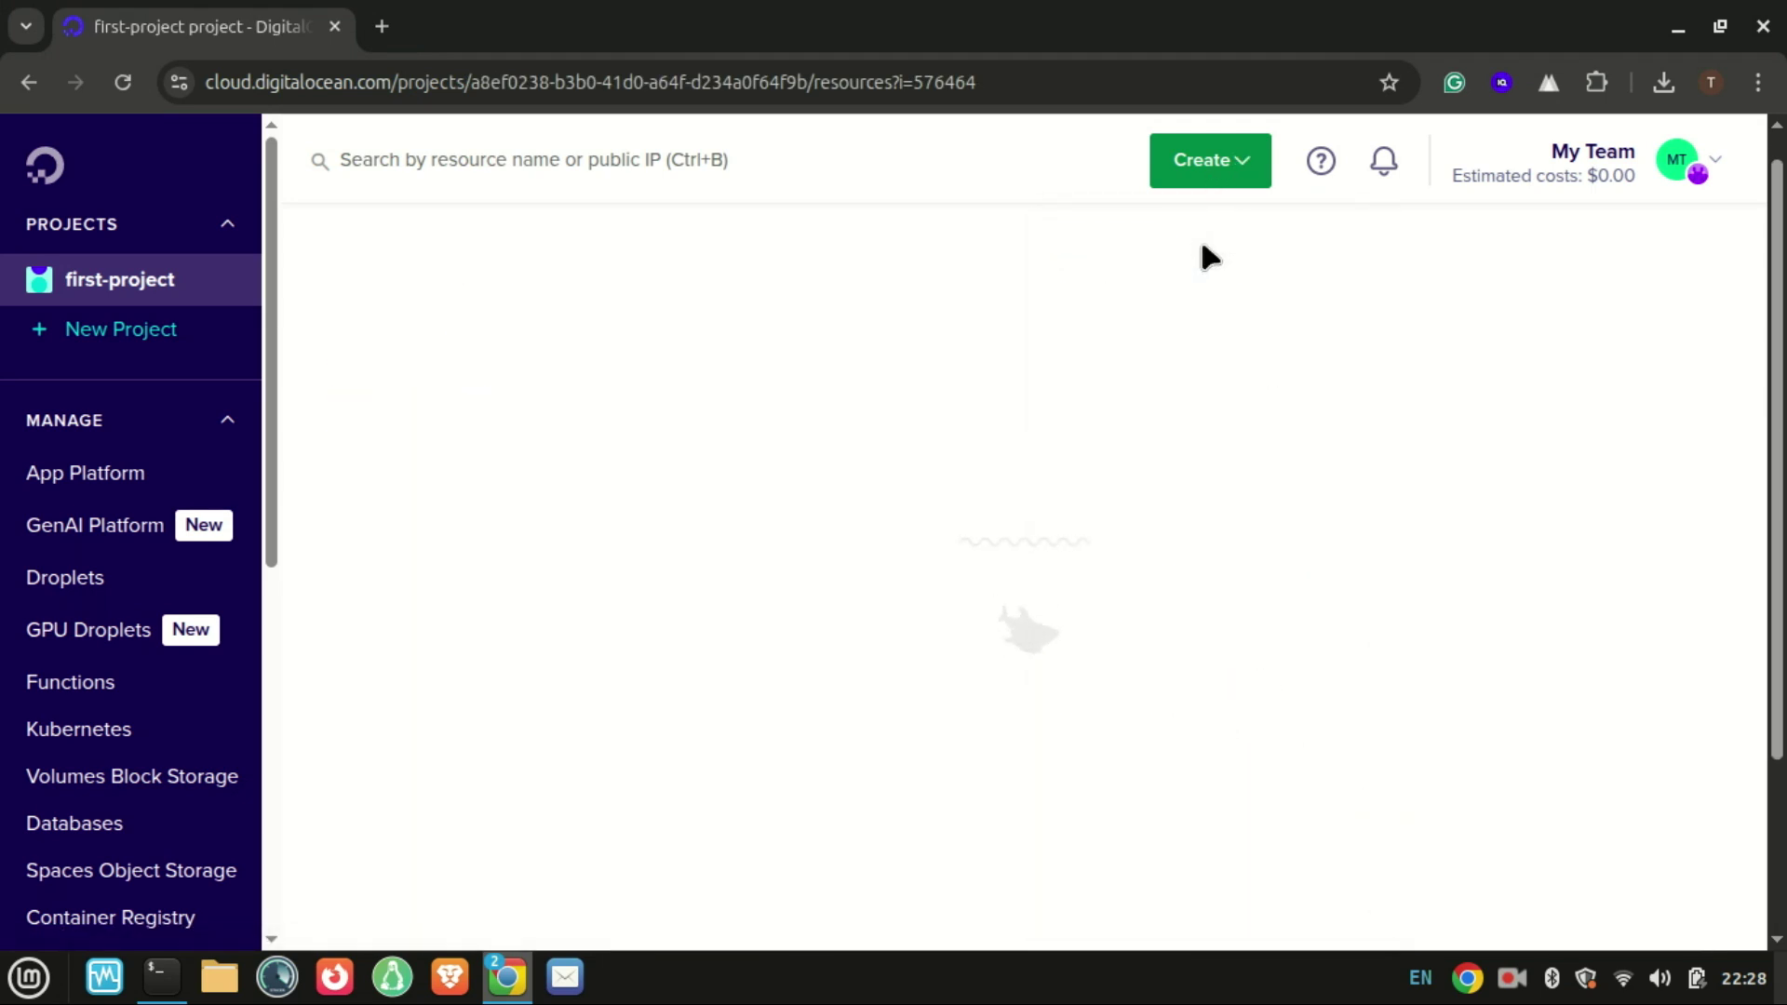
scroll(1783, 296, down, 2)
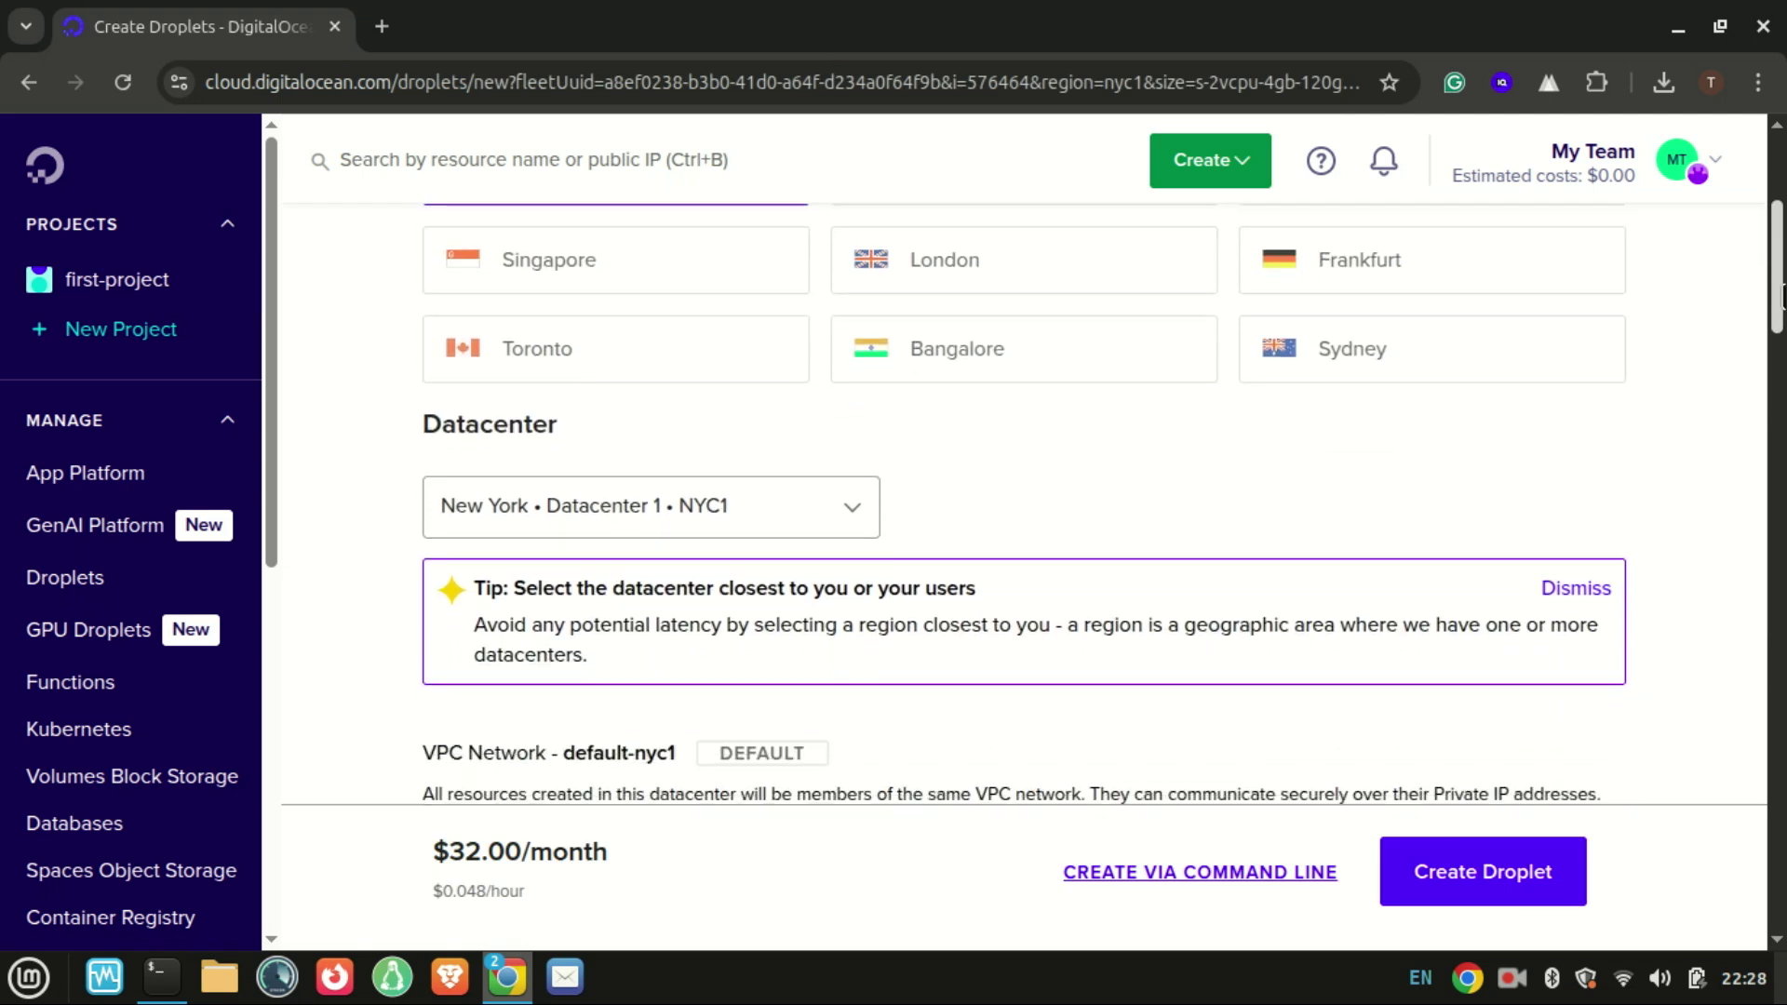
scroll(1783, 296, up, 2)
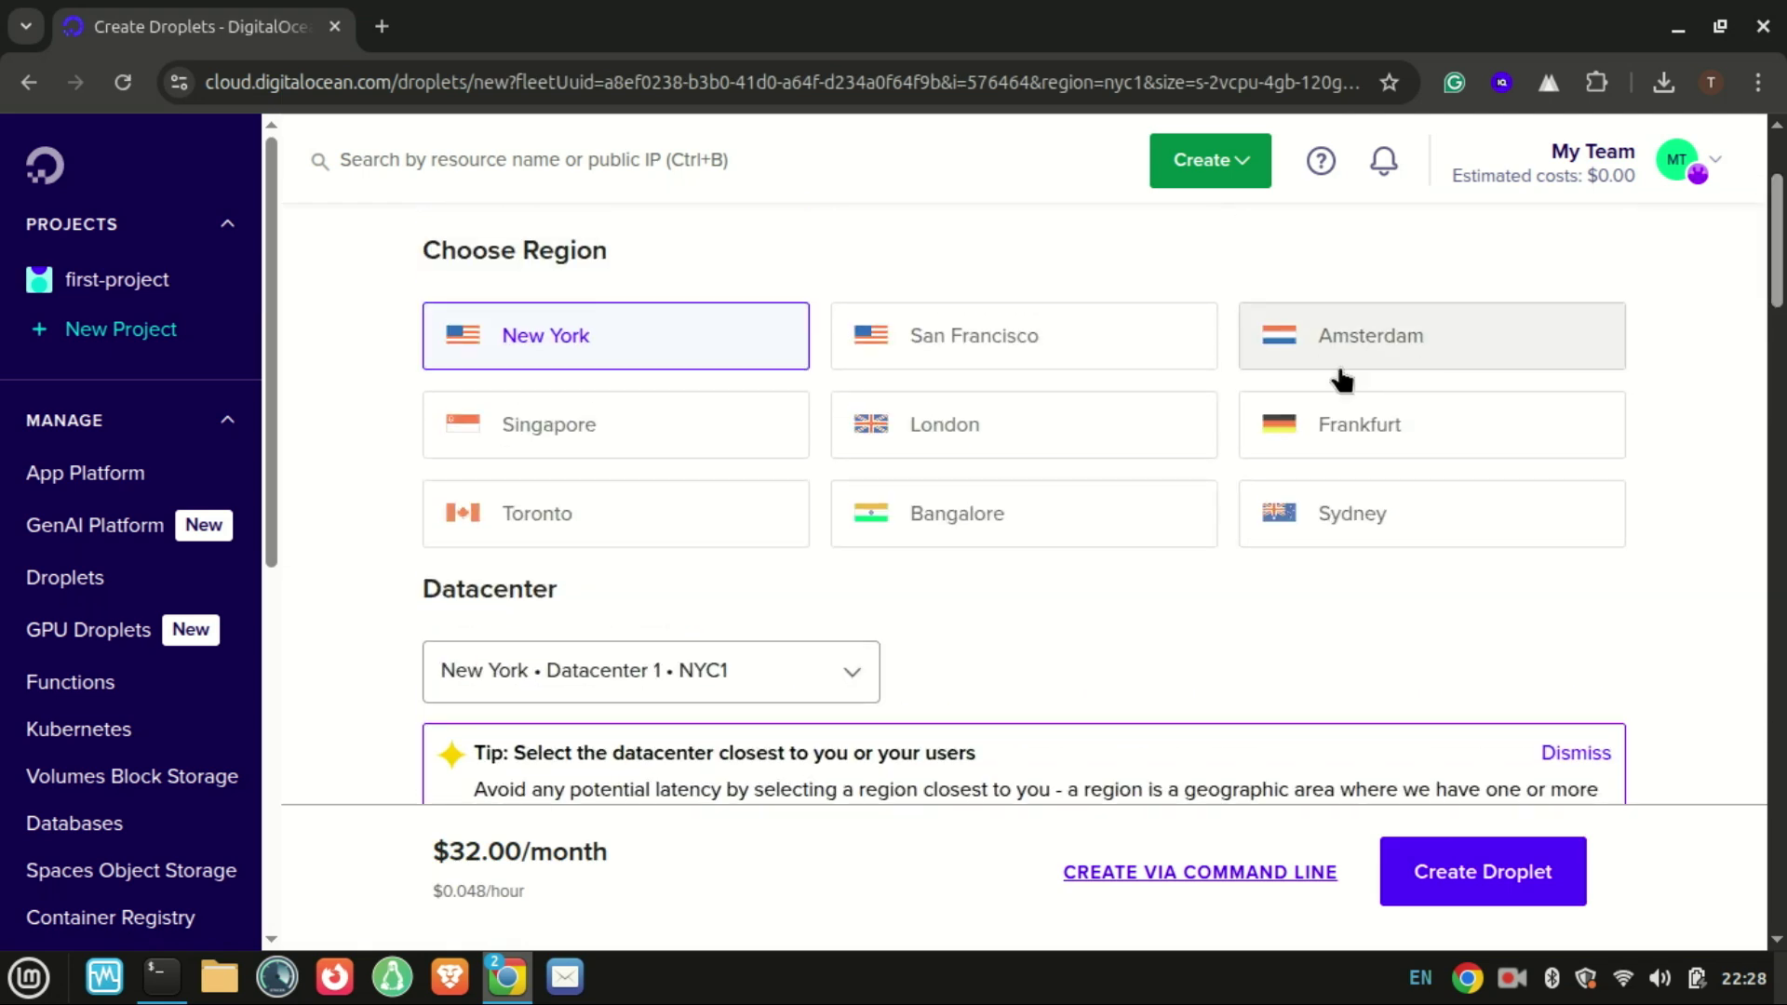
click(1154, 451)
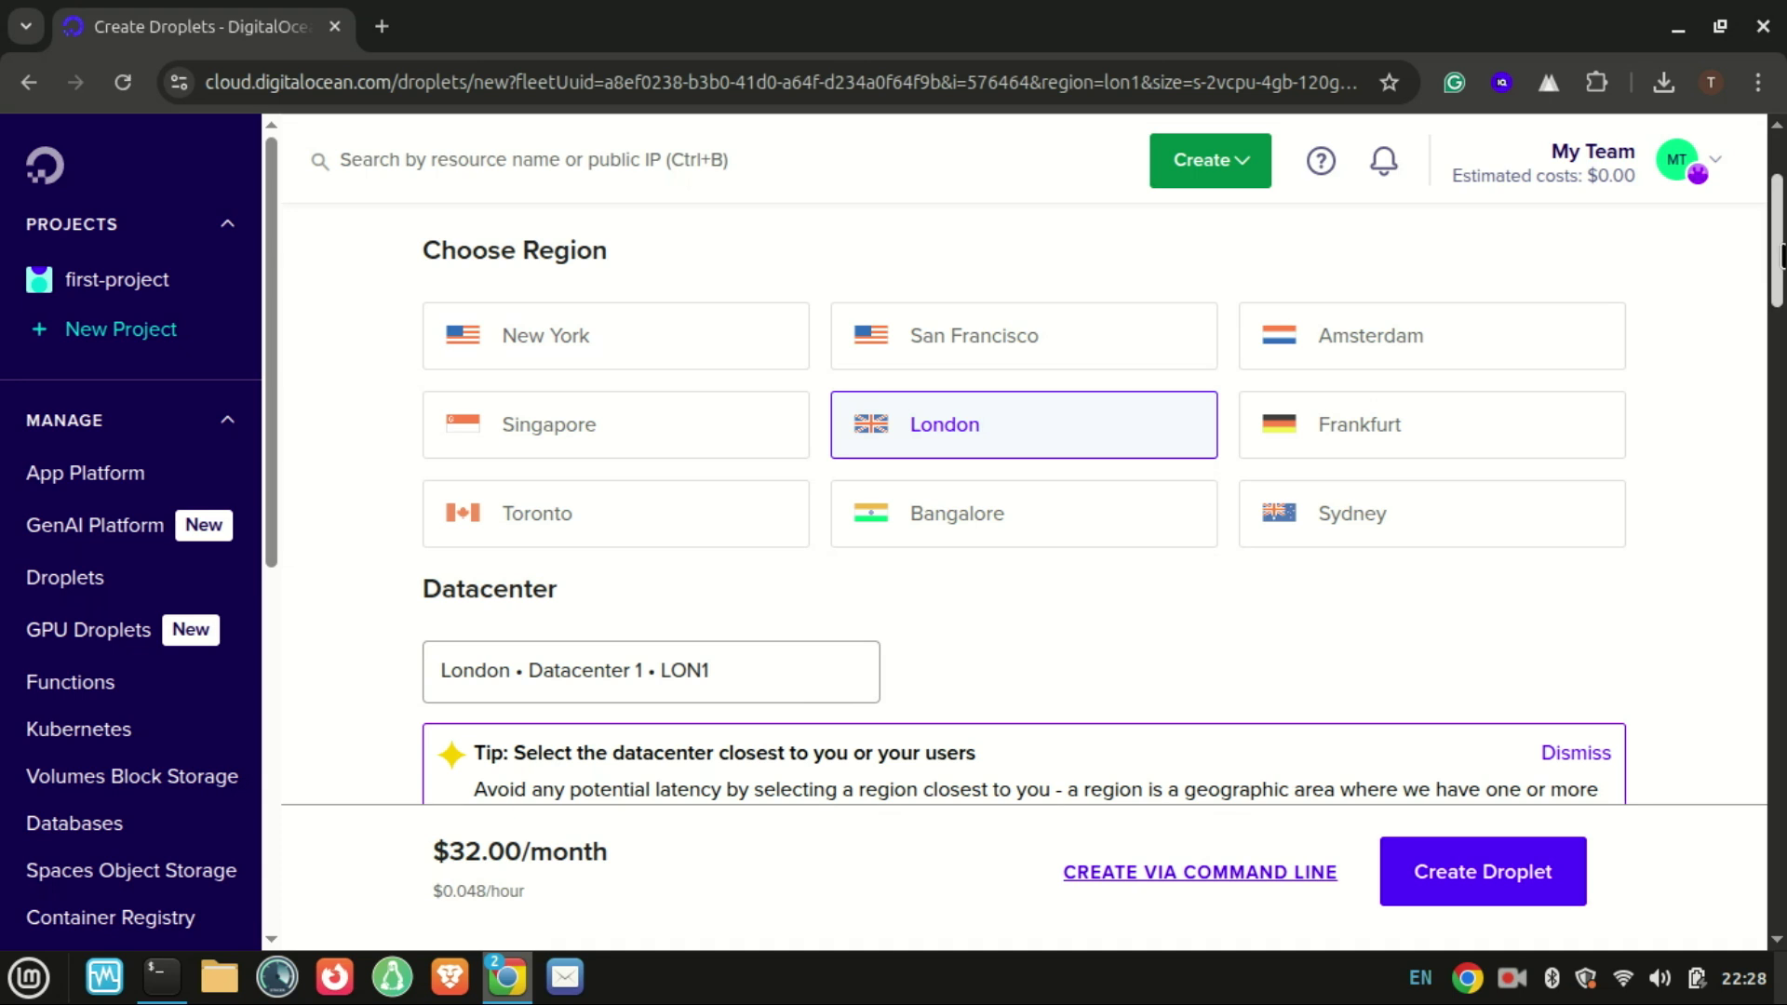
Step: Choose AlmaLinux 9 as the droplet image and scroll down to the plans
scroll(1780, 273, down, 1)
drag(1781, 272, 1778, 345)
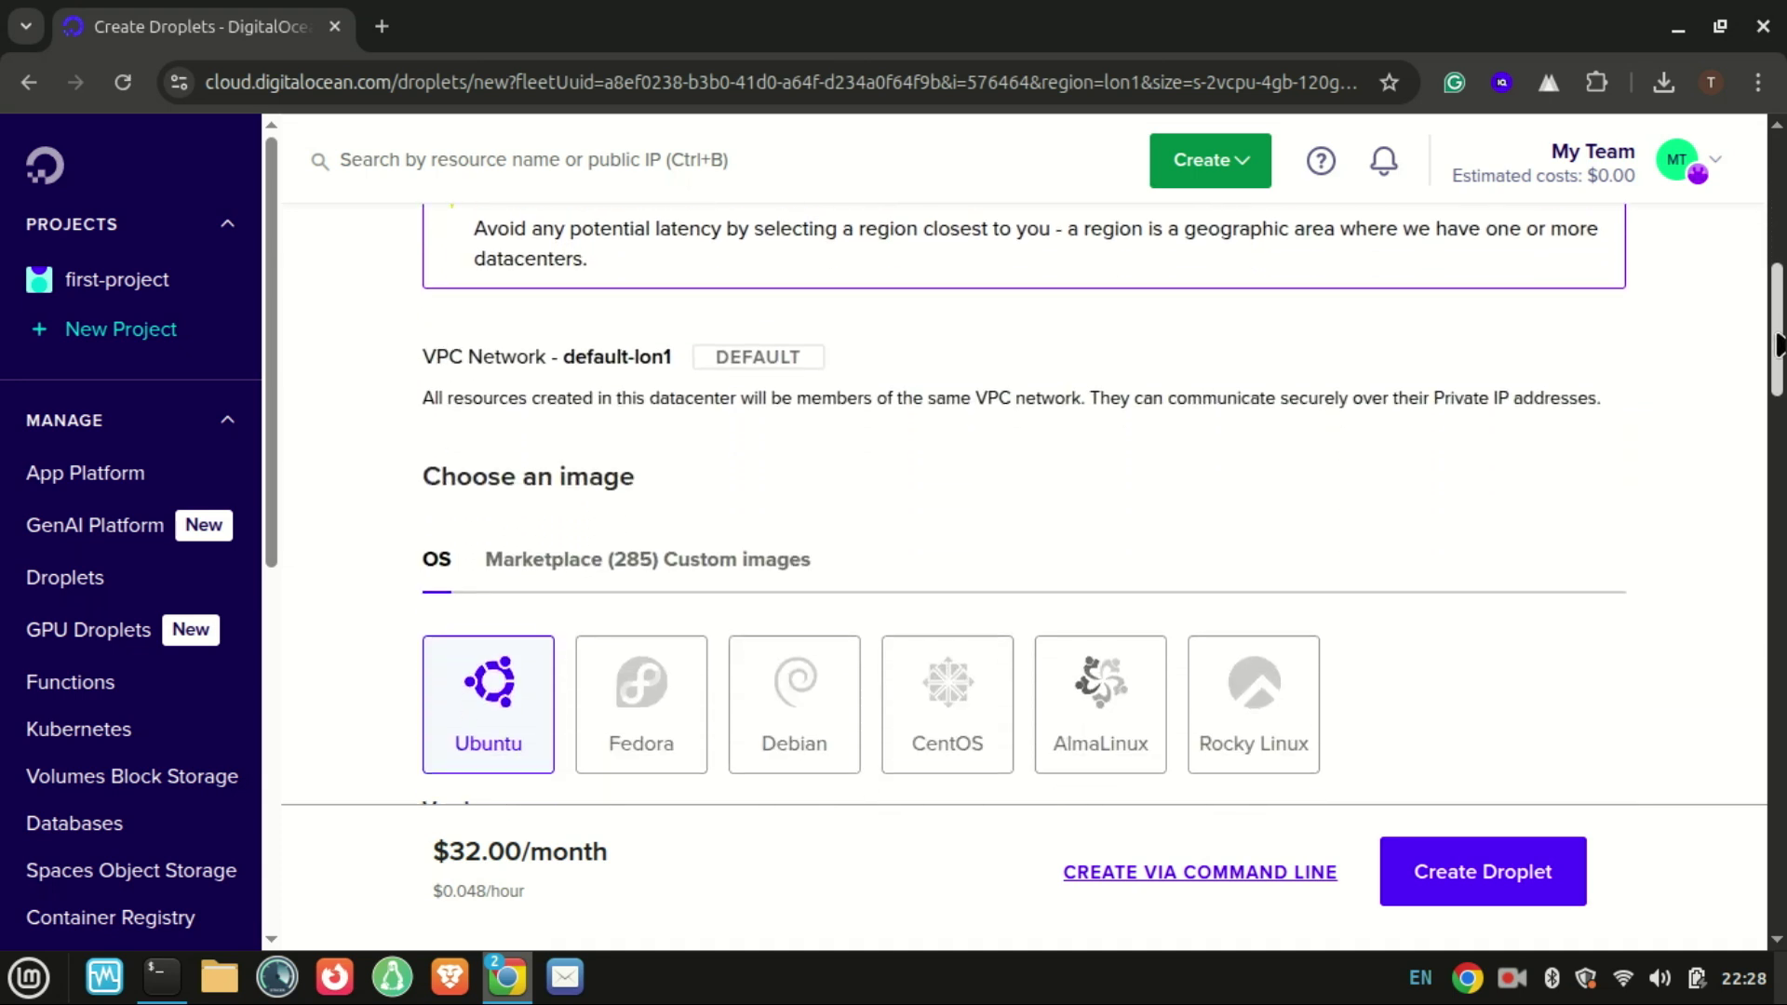
scroll(1778, 344, down, 3)
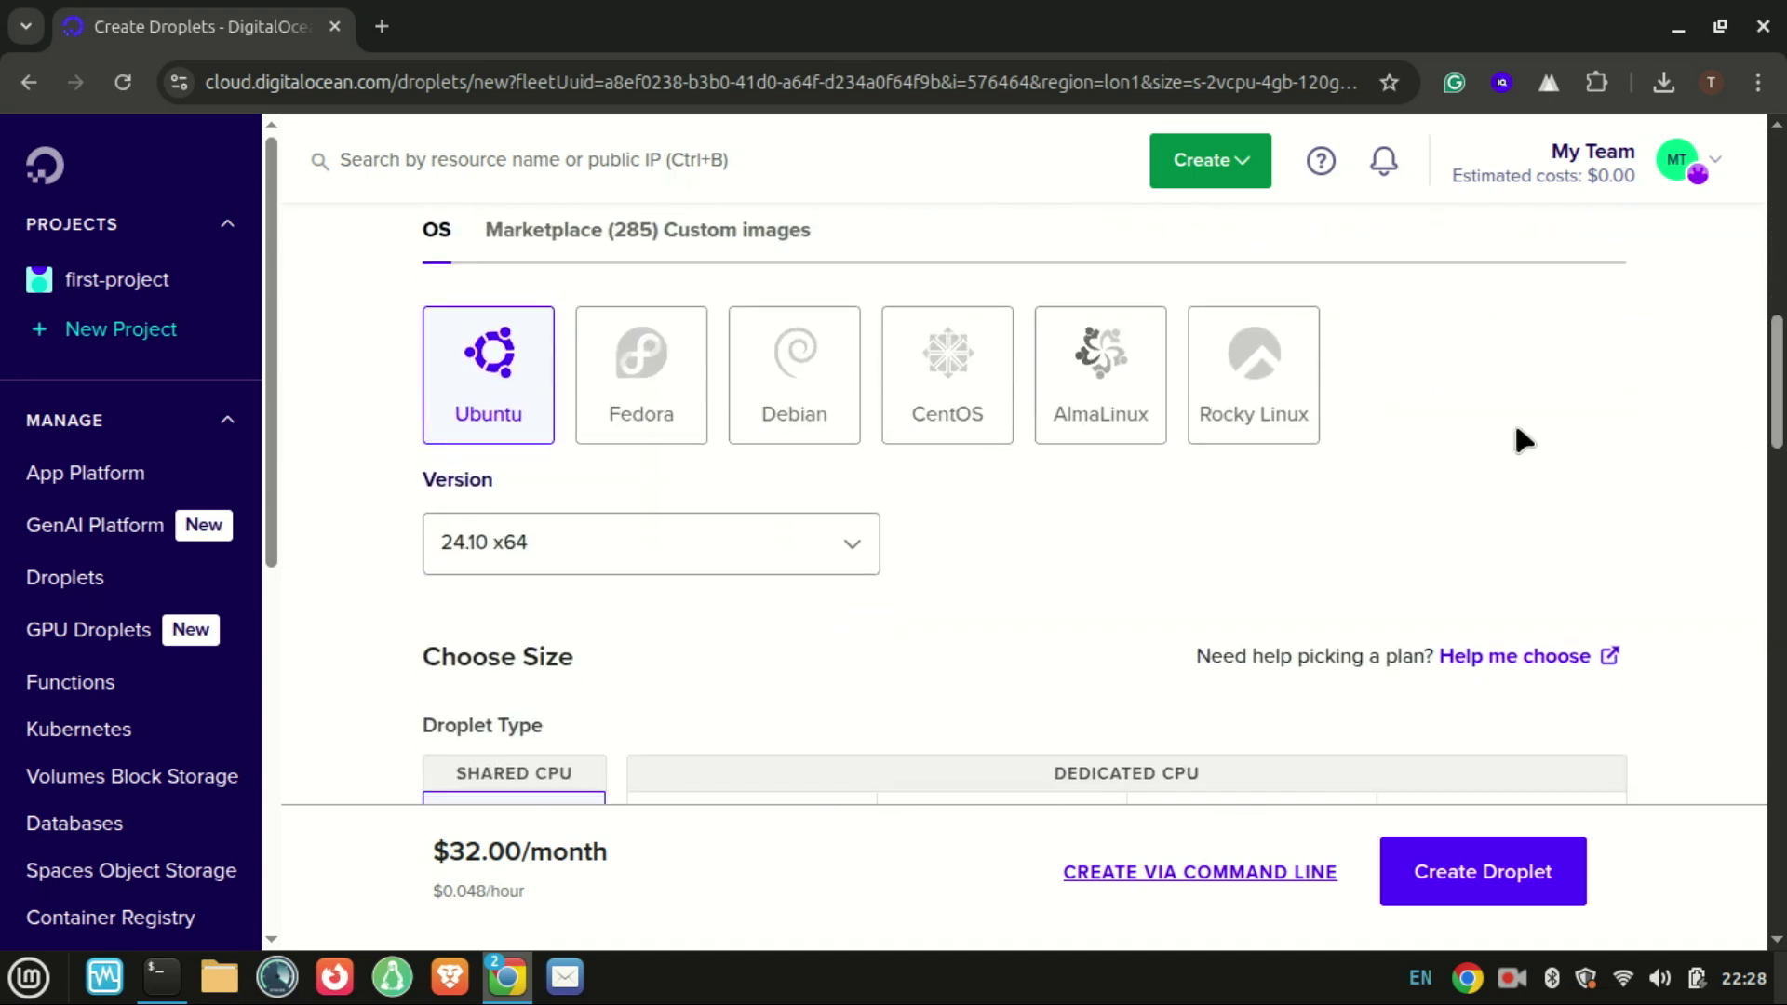
click(1104, 402)
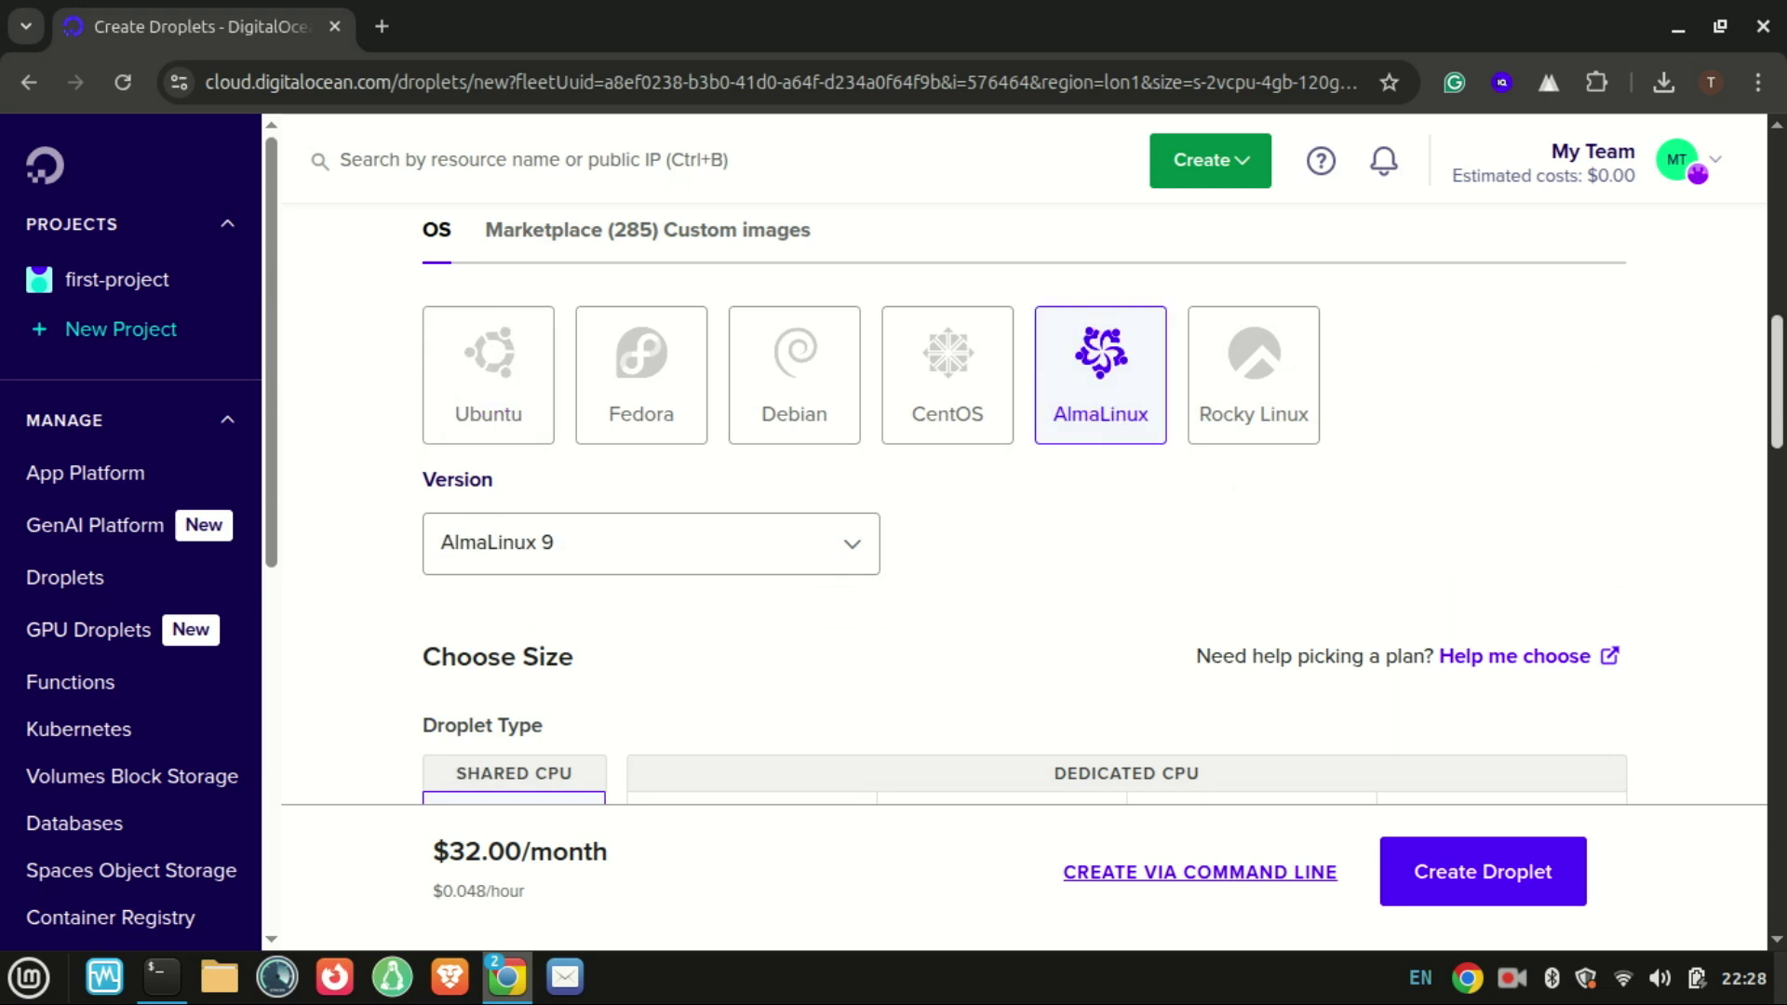
scroll(1773, 410, down, 3)
scroll(1024, 521, down, 2)
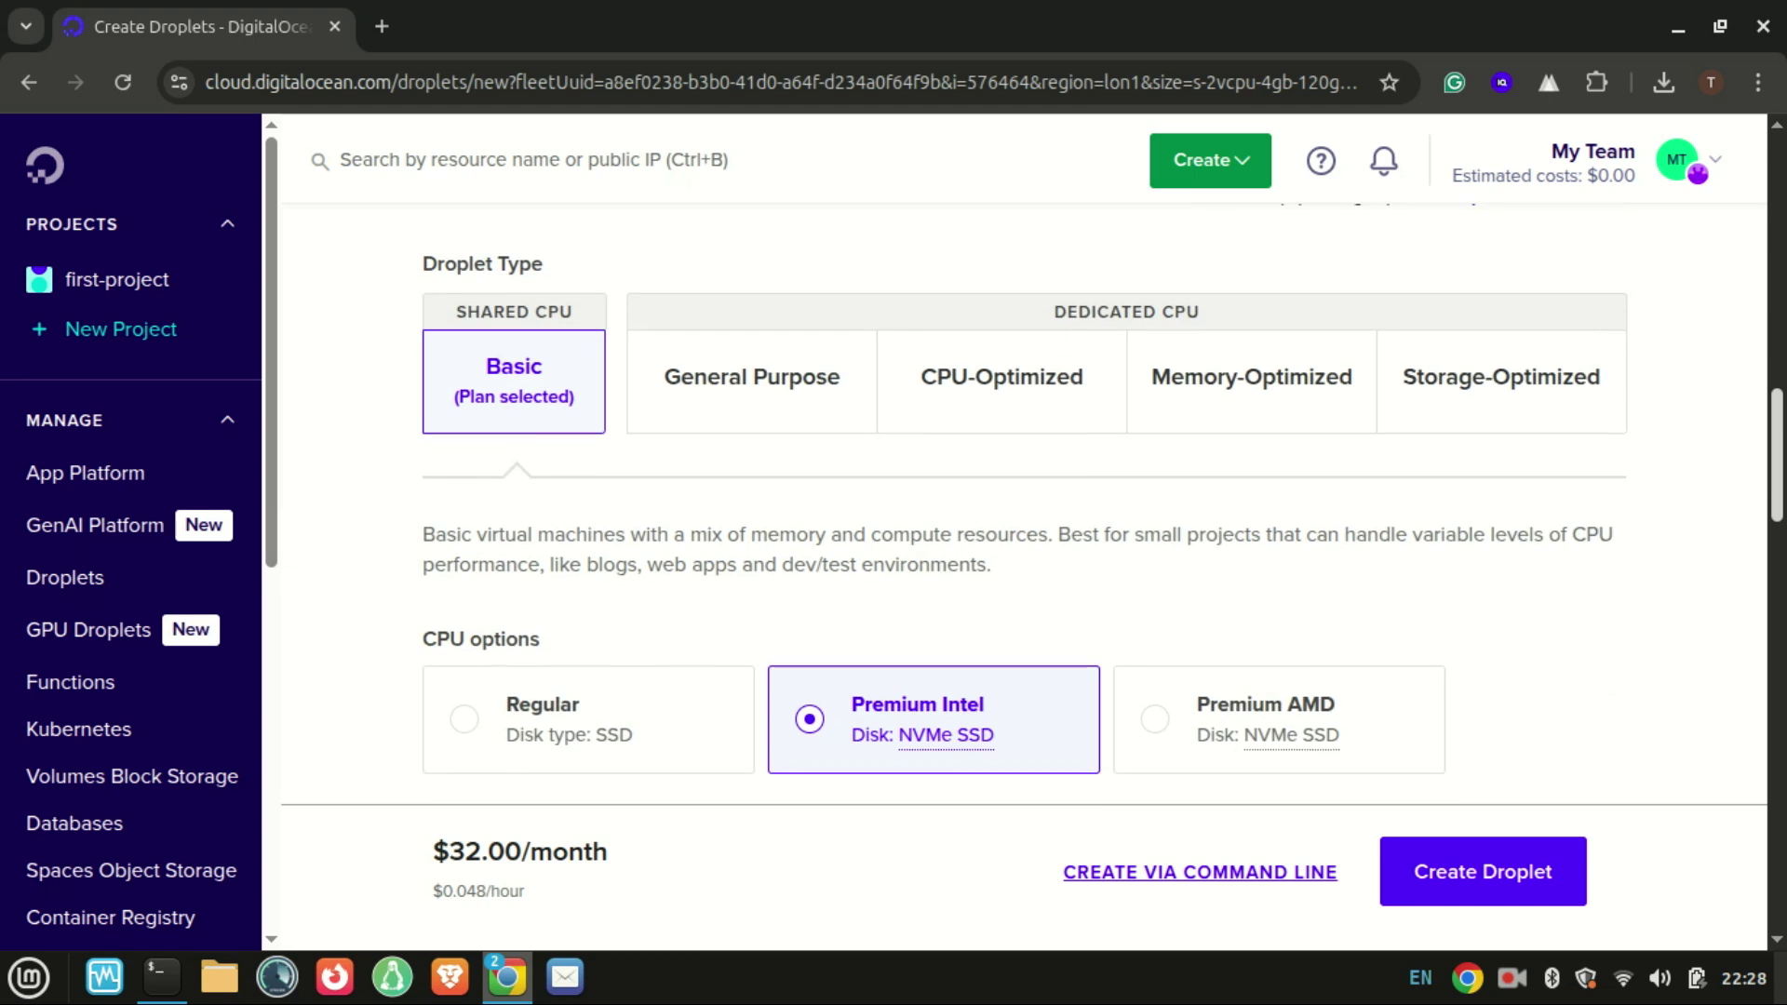
scroll(1024, 521, down, 1)
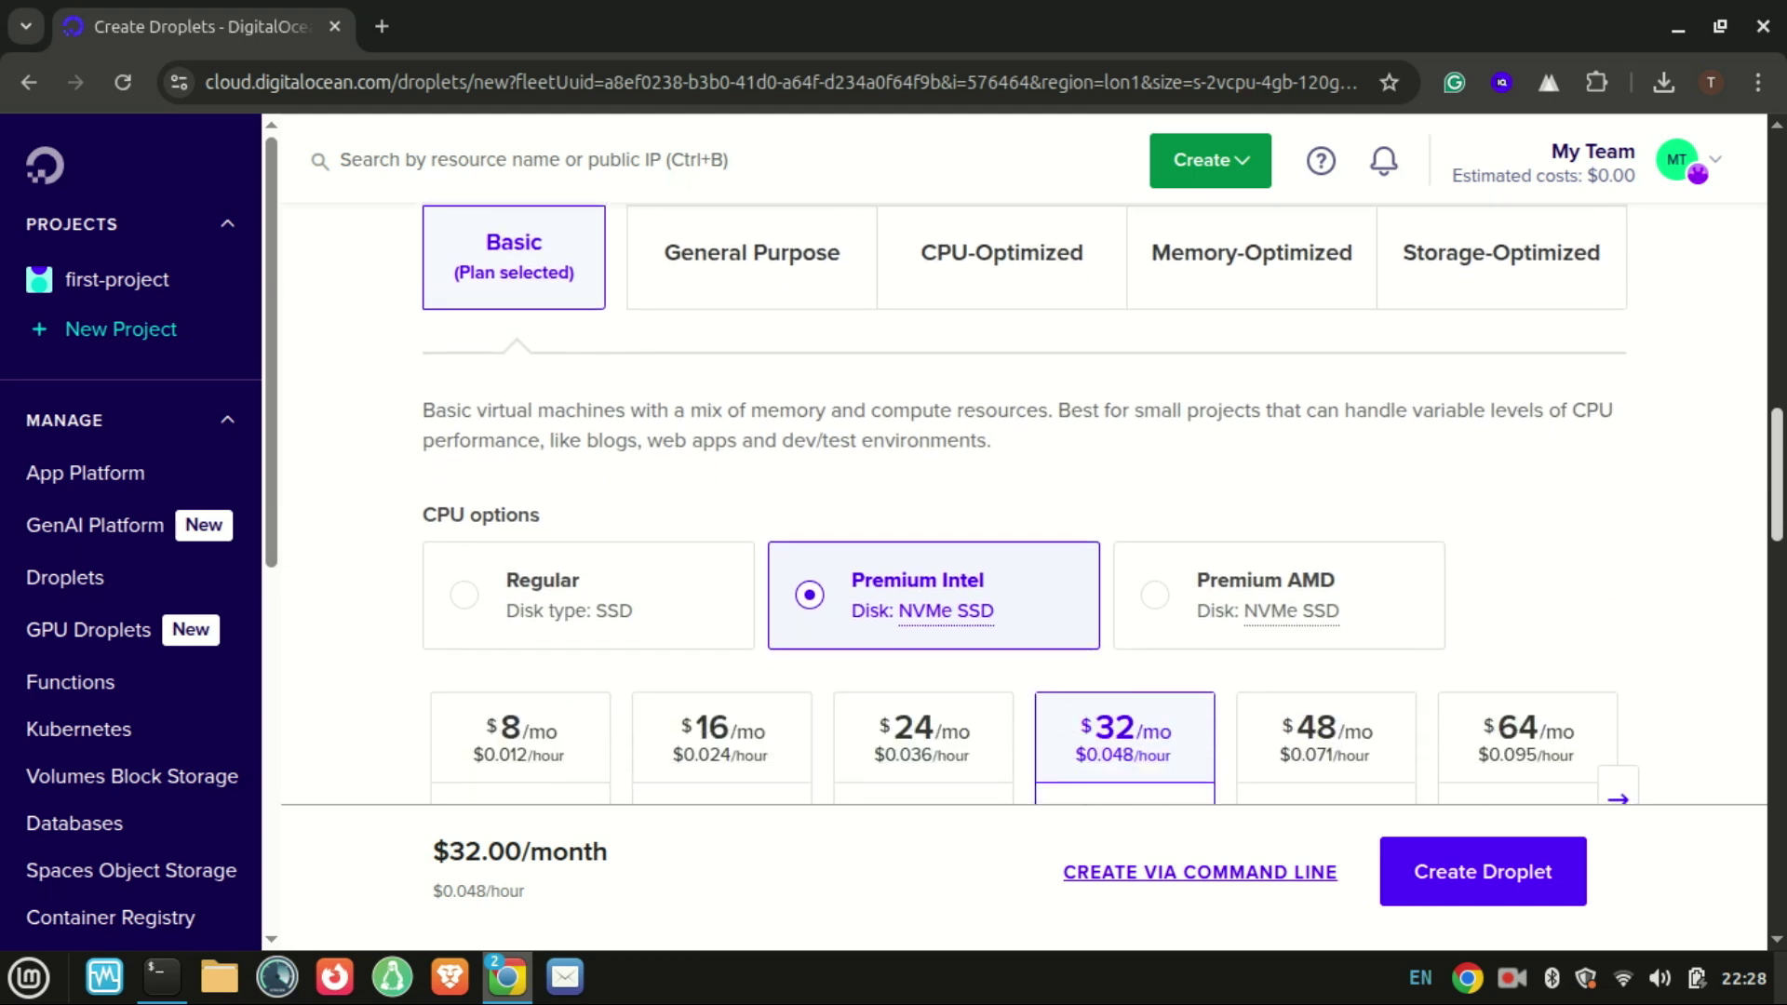
mouse_move(1778, 479)
mouse_down()
mouse_move(1778, 591)
mouse_move(1767, 361)
mouse_up()
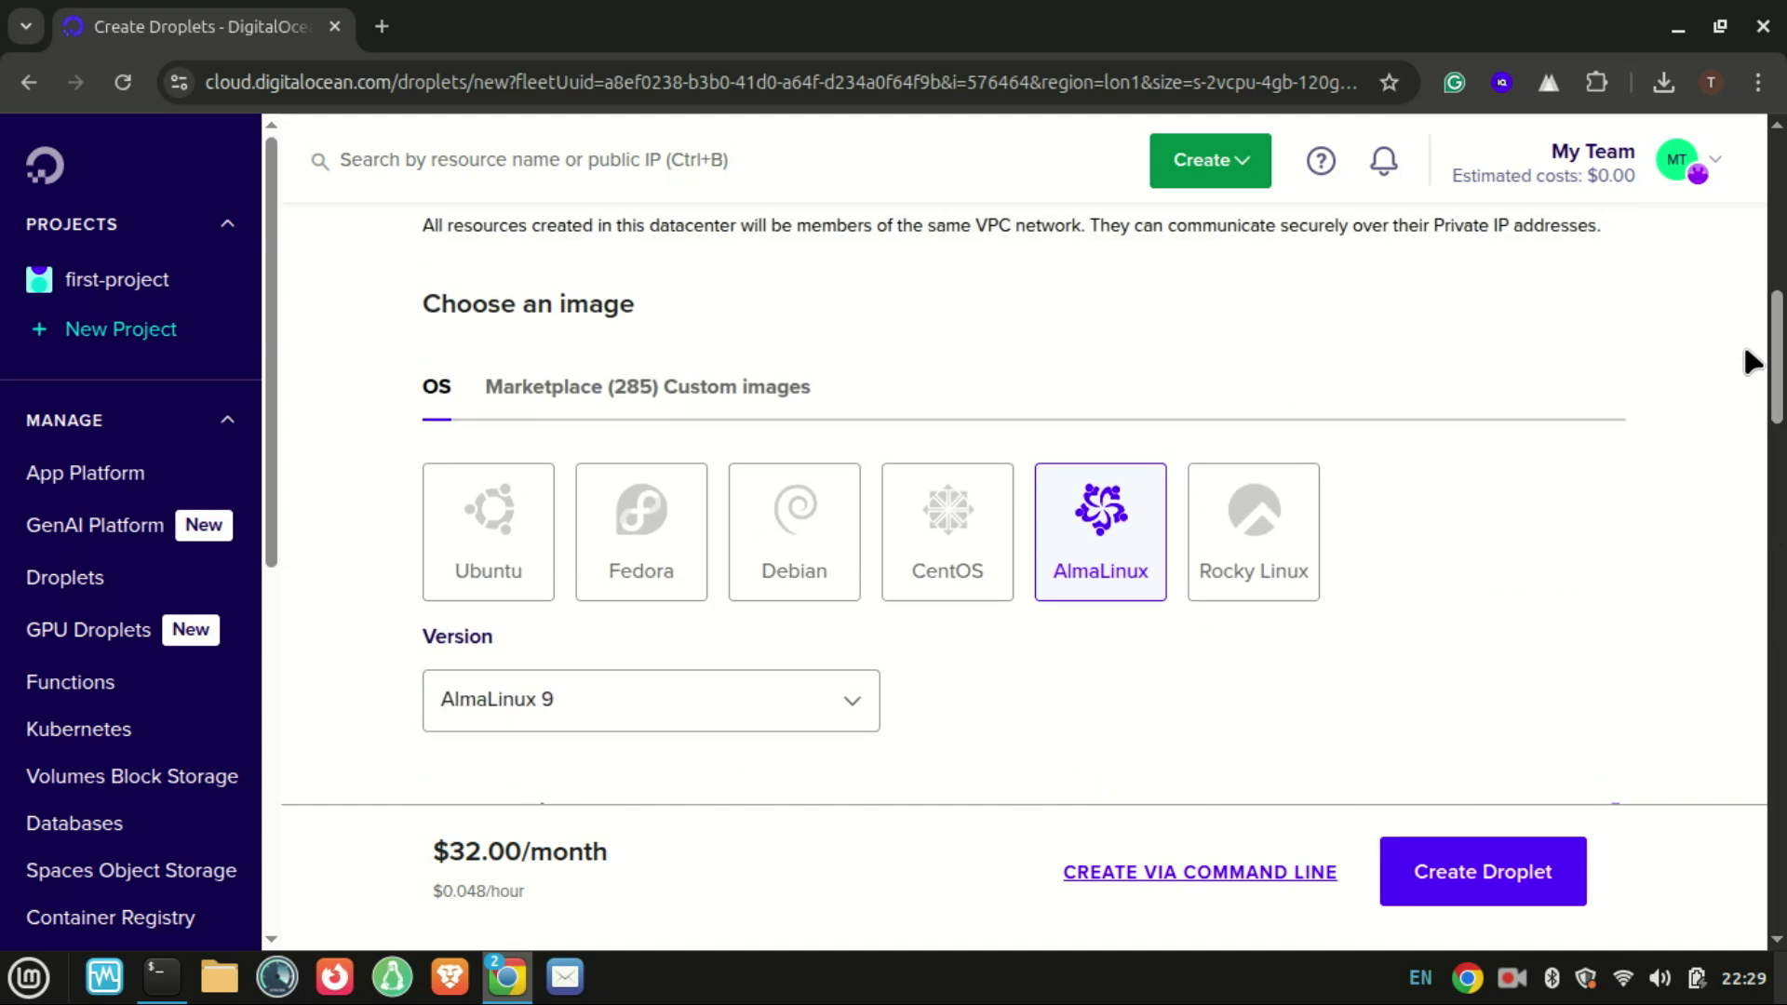
Step: Browse the Marketplace app images
click(615, 389)
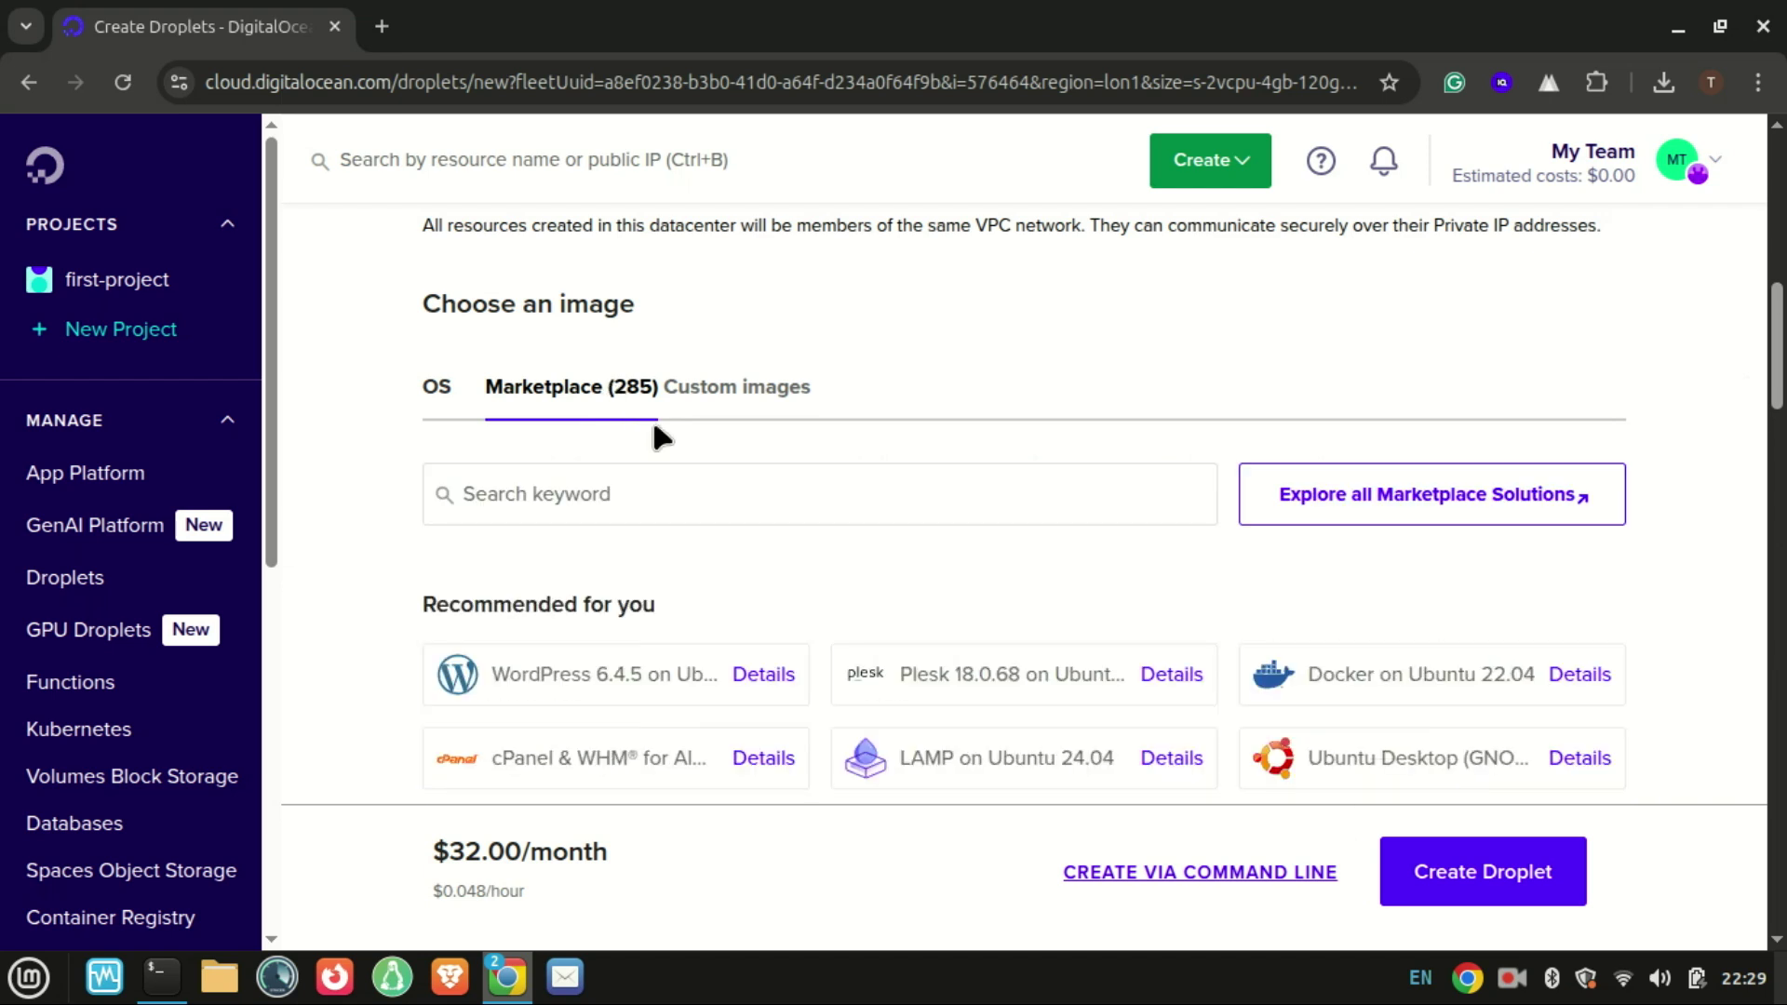
scroll(1776, 372, down, 5)
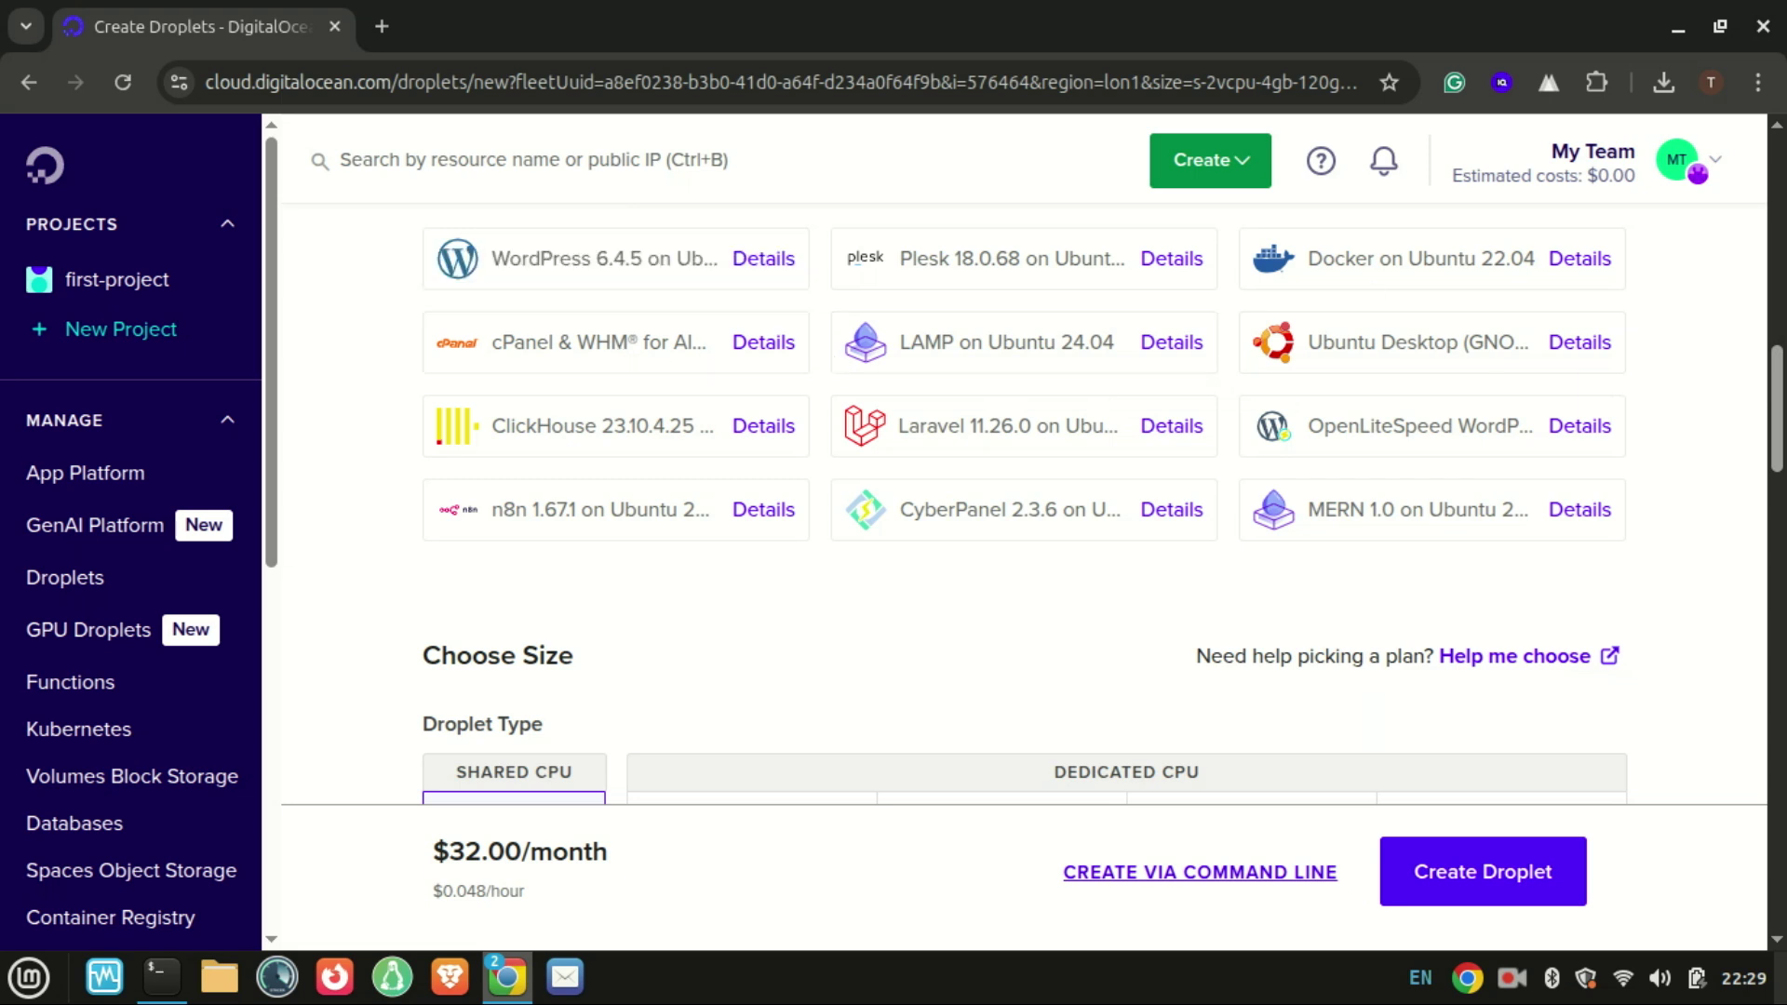
drag(1780, 400, 1780, 334)
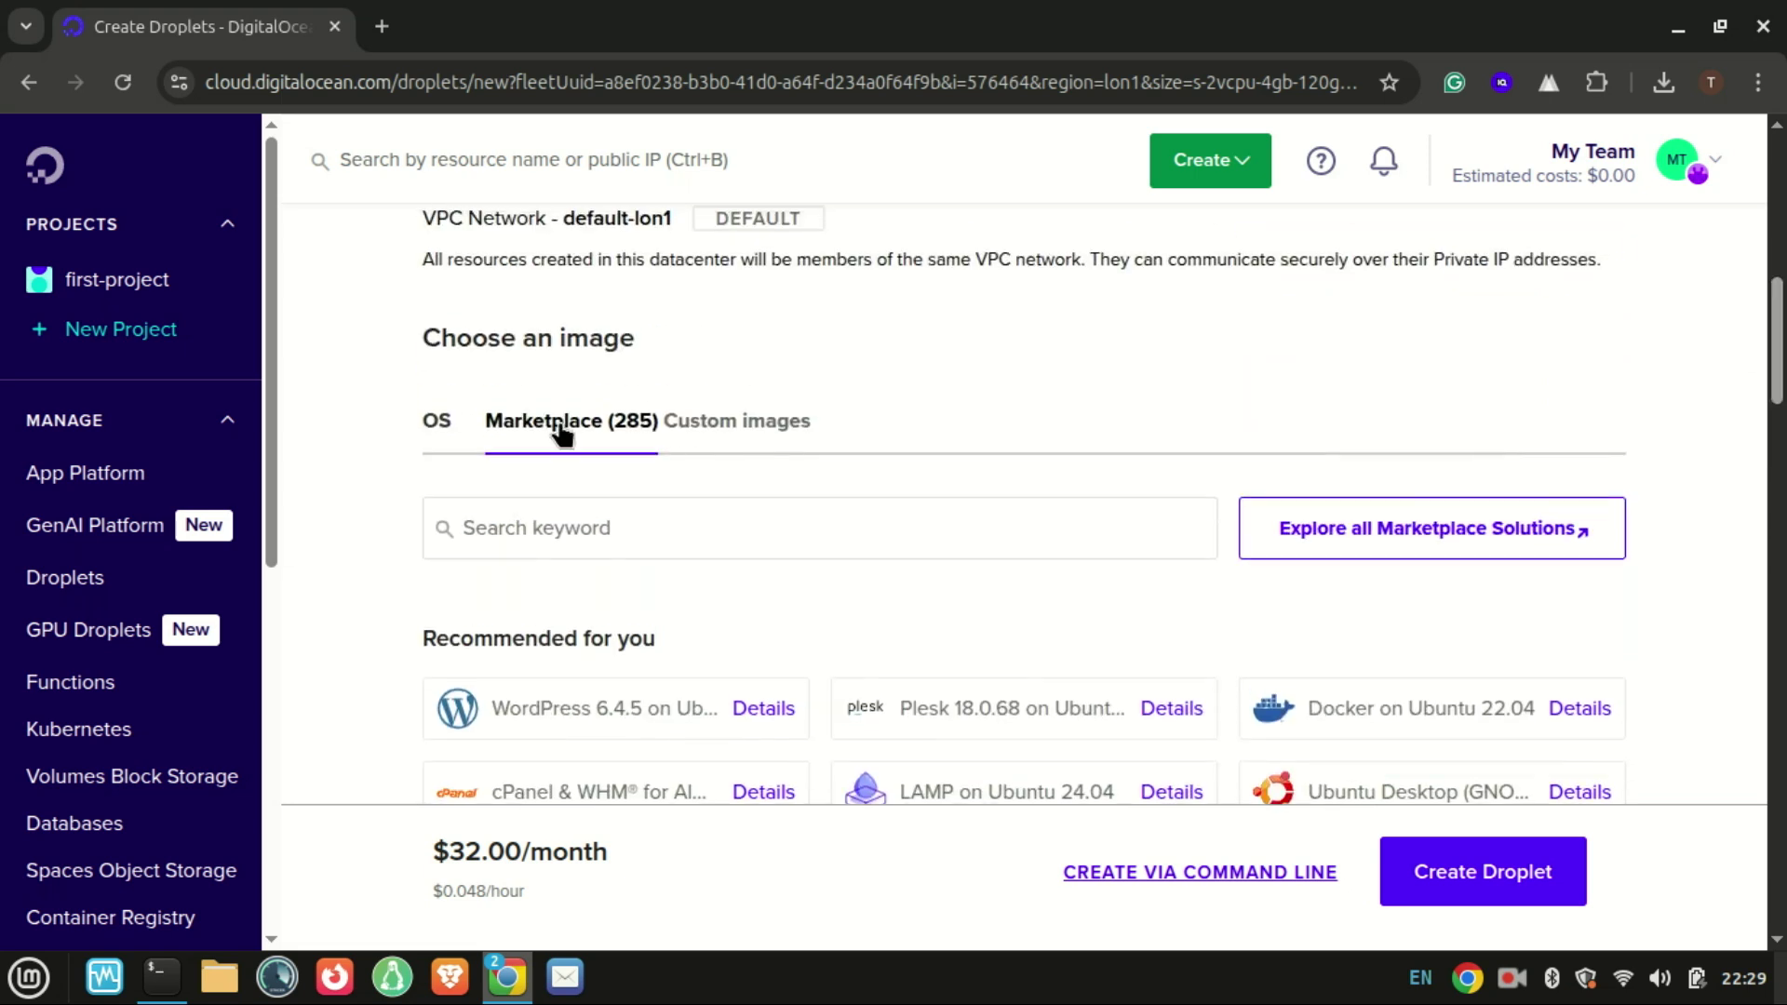
Step: Return to the OS images with AlmaLinux 9 and scroll to the $32/mo Premium Intel plan
click(440, 421)
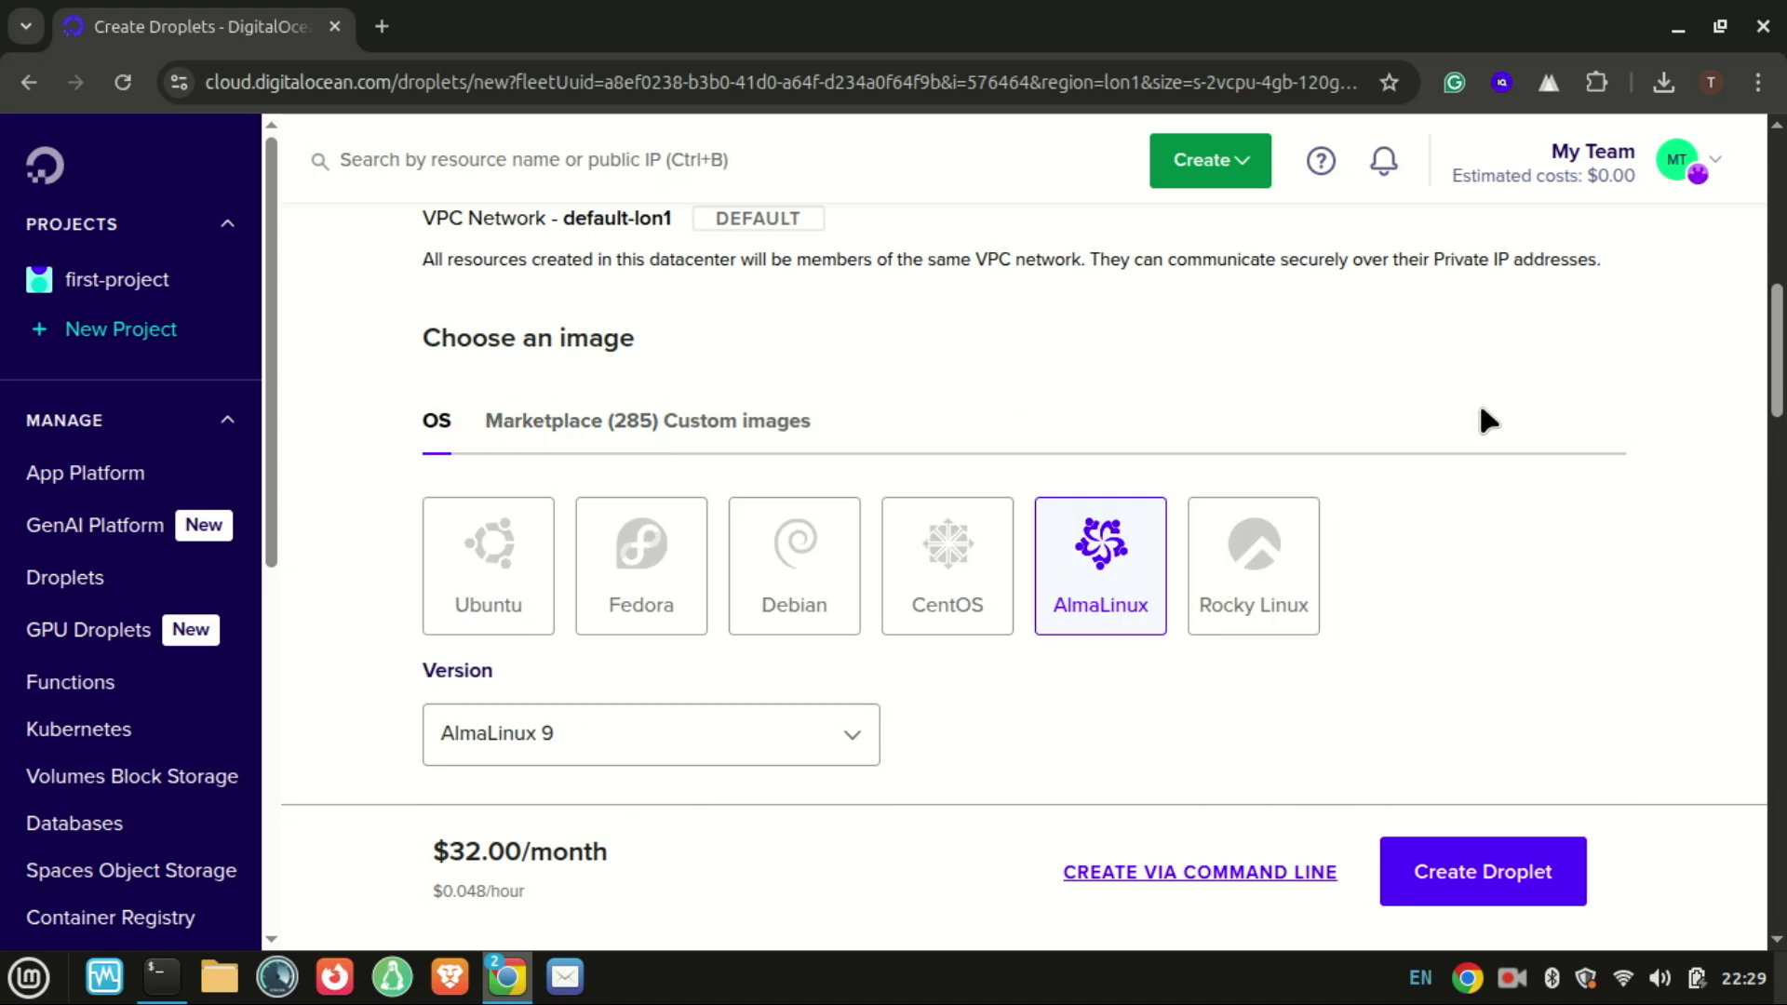
triple_click(1763, 447)
drag(1775, 449, 1782, 532)
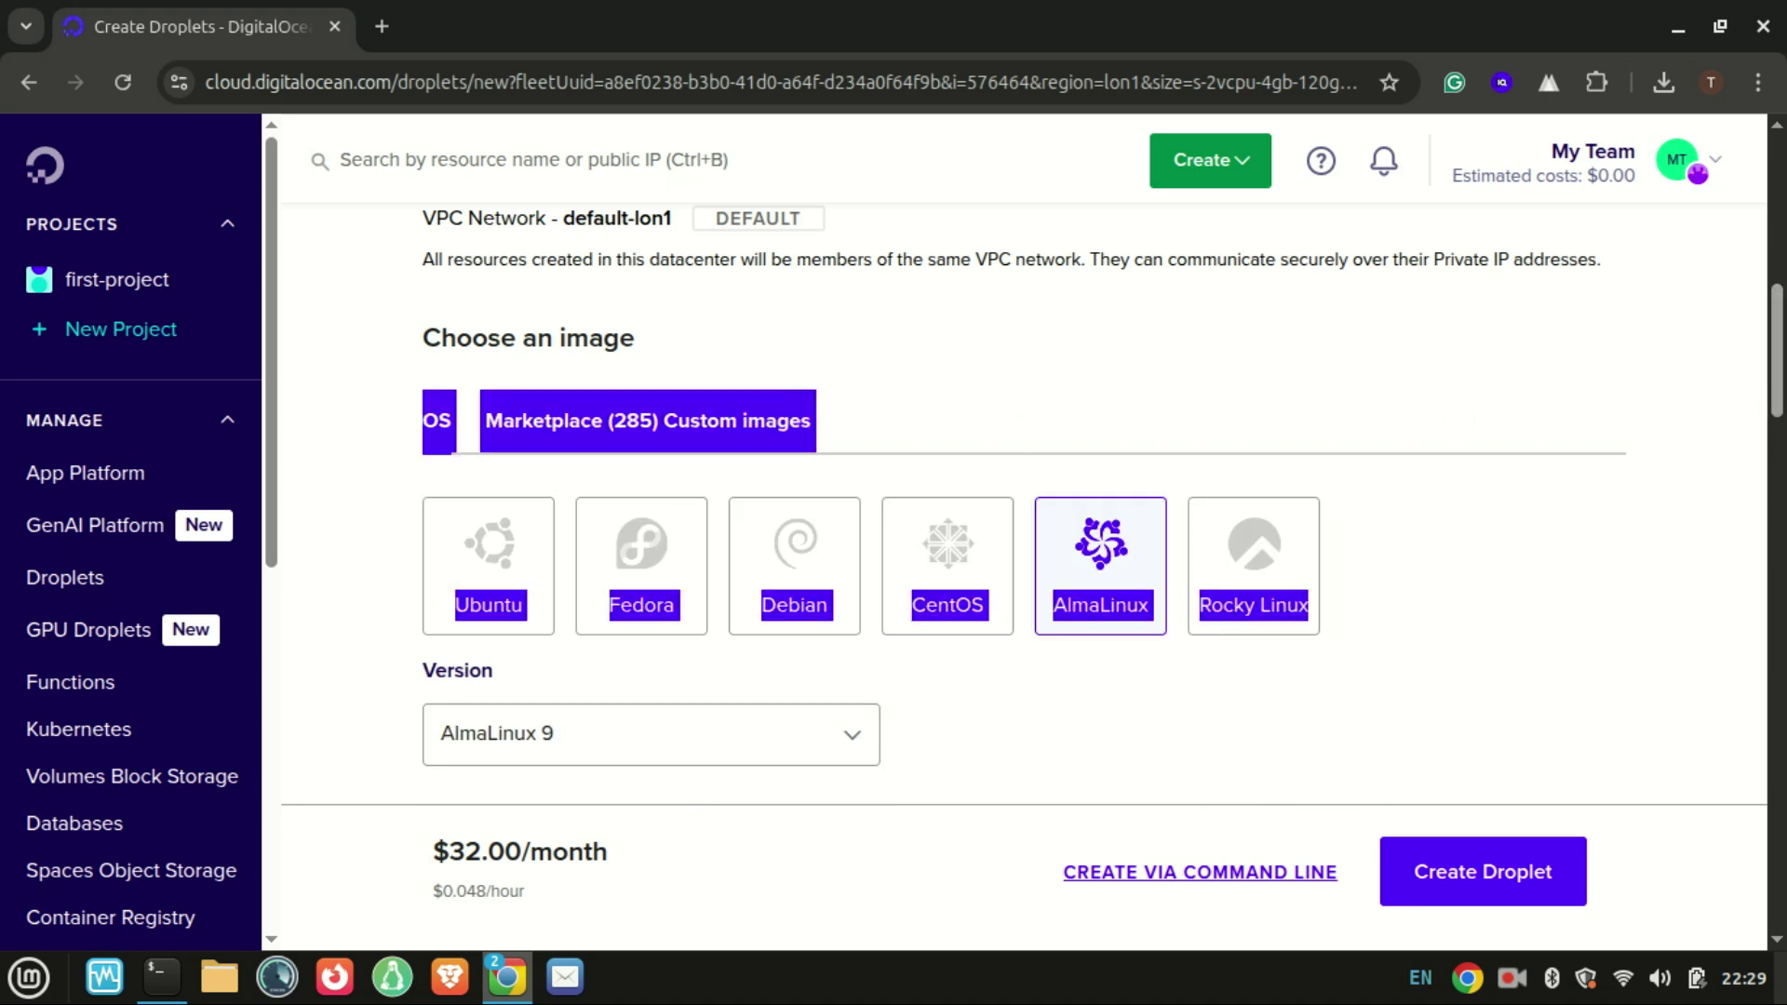
click(1692, 584)
drag(1778, 391, 1778, 741)
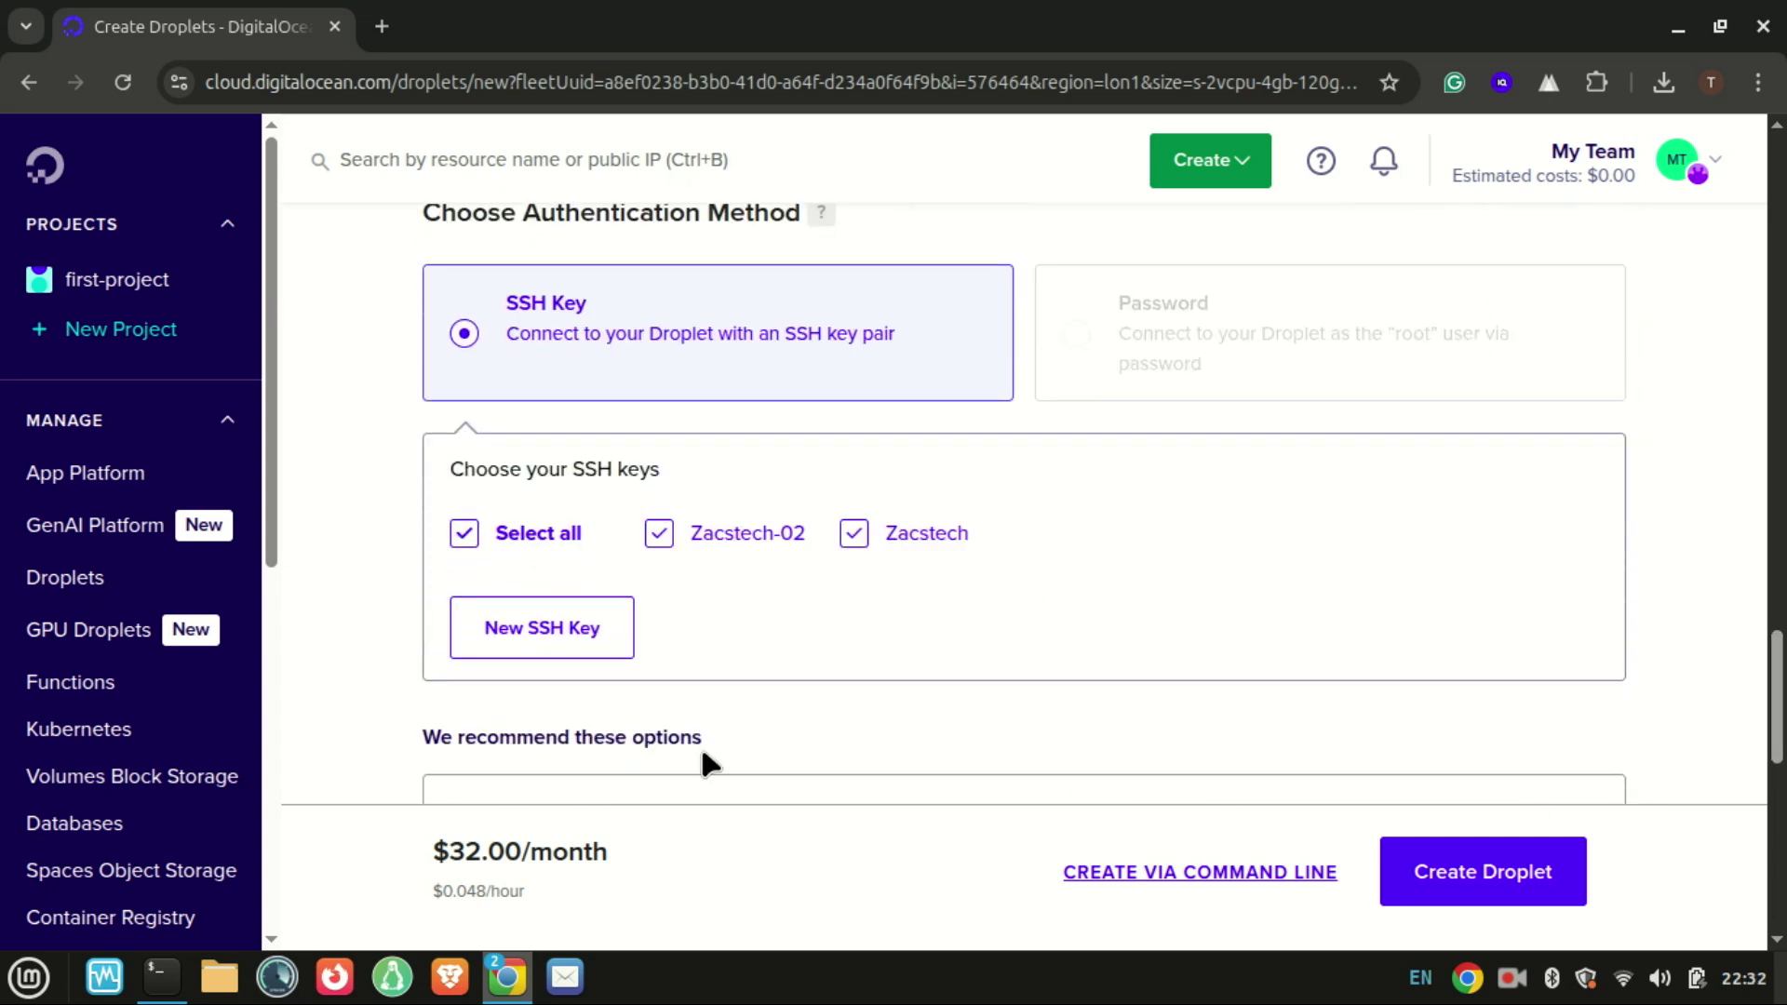
Step: Keep only one SSH key, set hostname 'zacstech', and create the droplet
click(853, 534)
drag(1775, 690, 1766, 817)
scroll(1512, 706, up, 1)
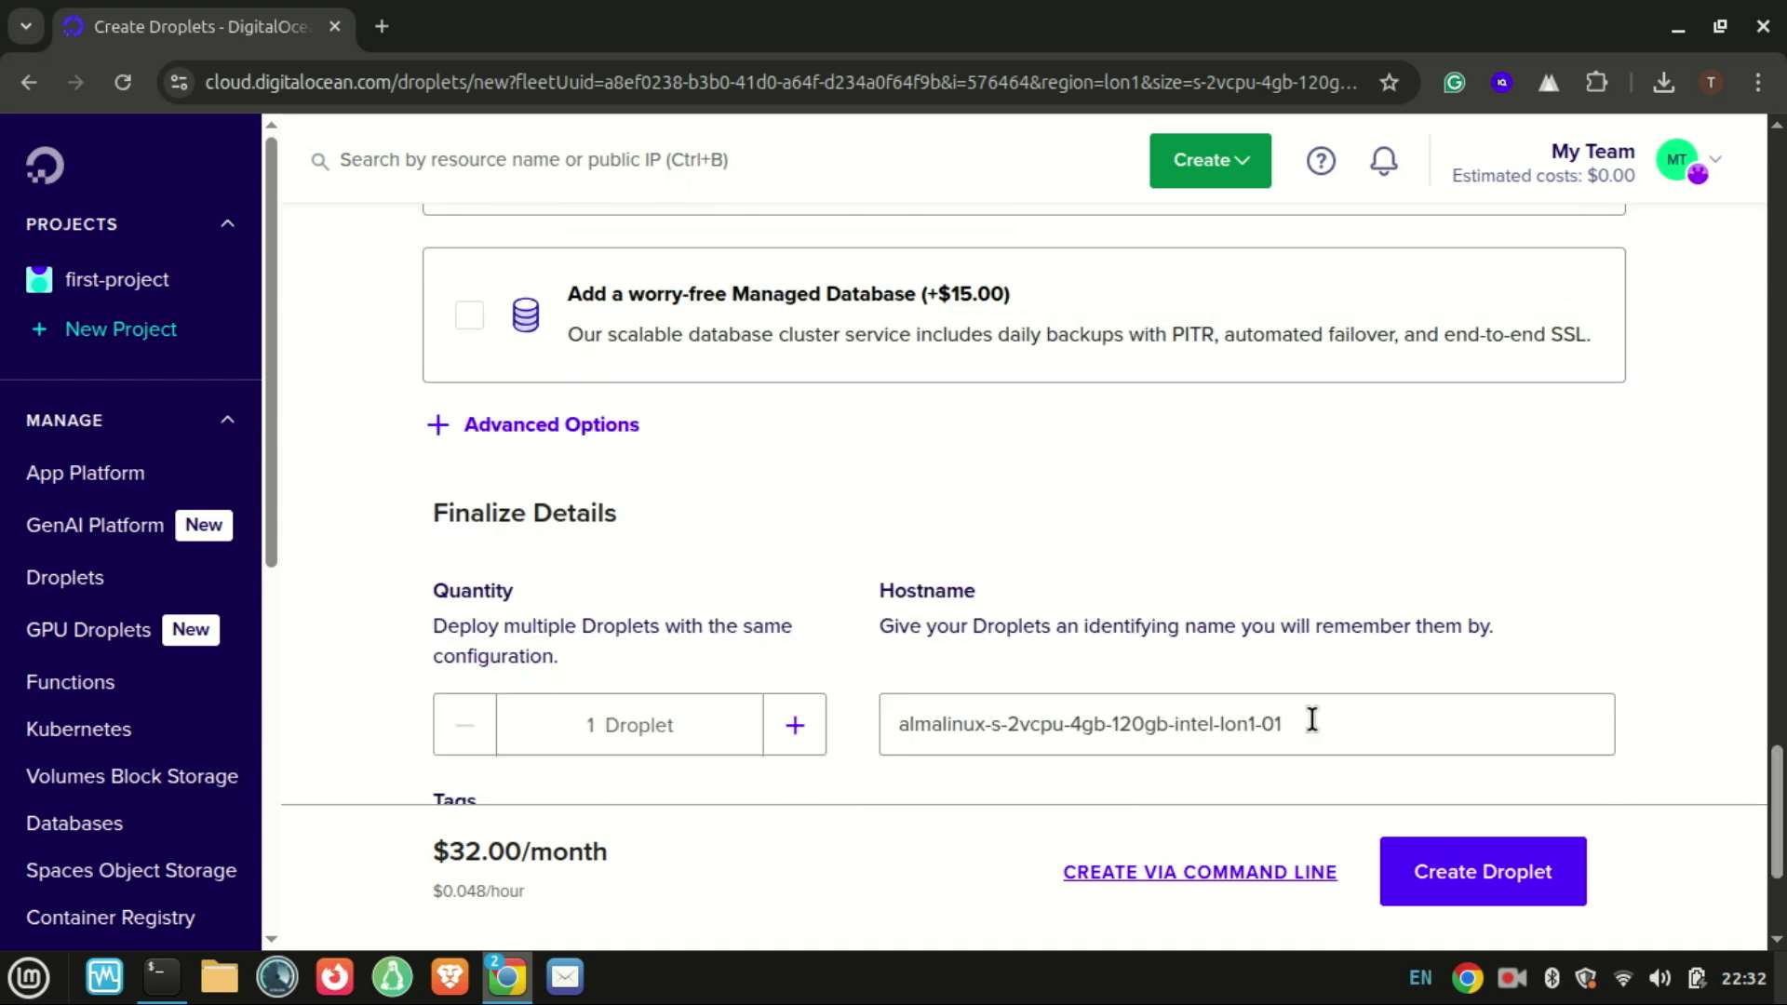
drag(1313, 719, 873, 707)
text(za)
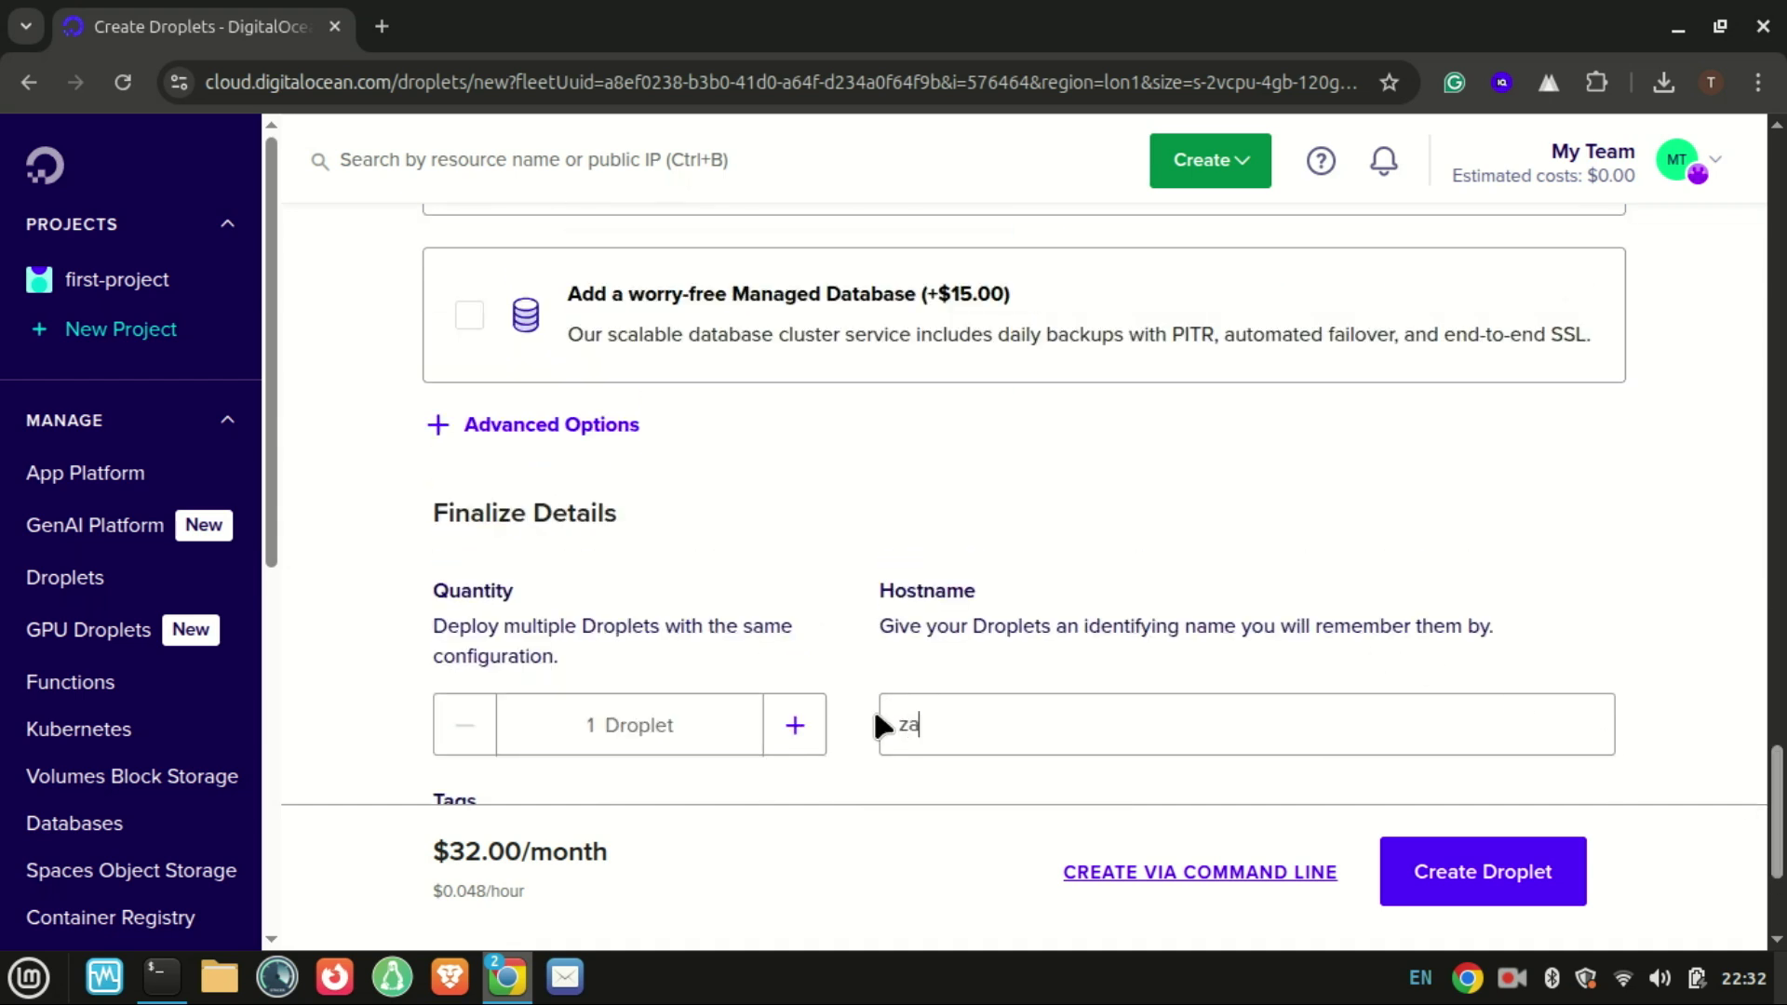
text(cstech)
click(1778, 910)
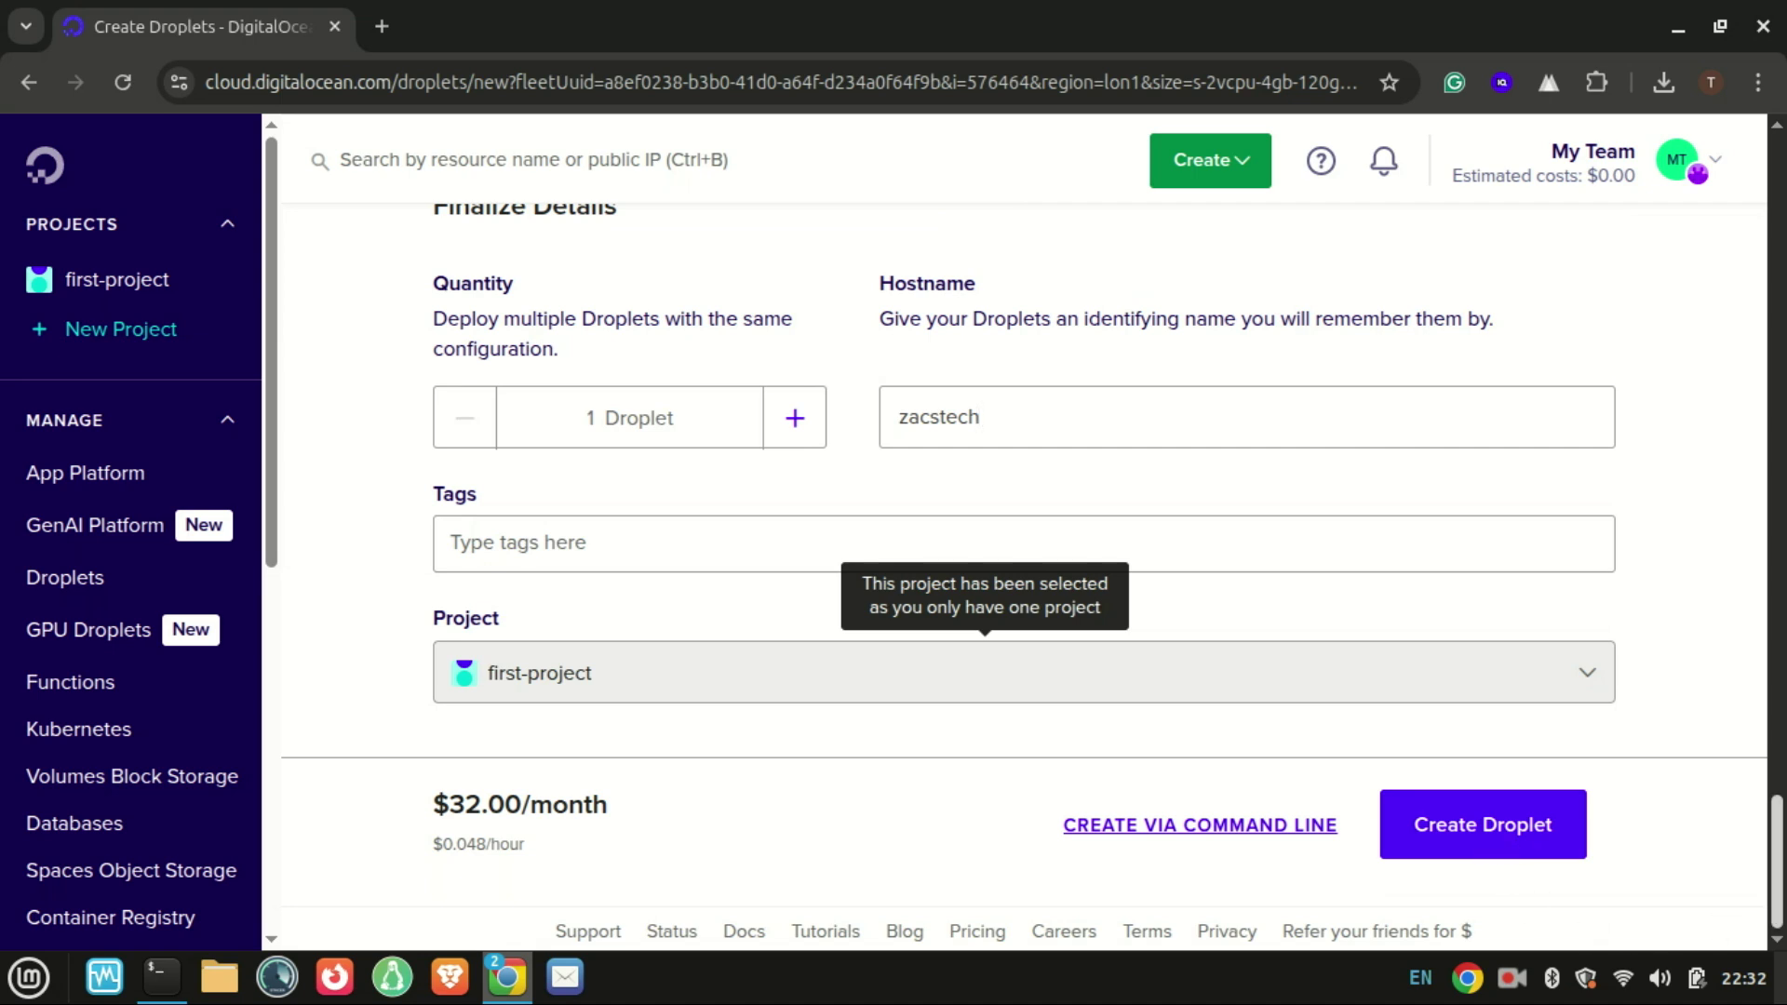
click(1482, 823)
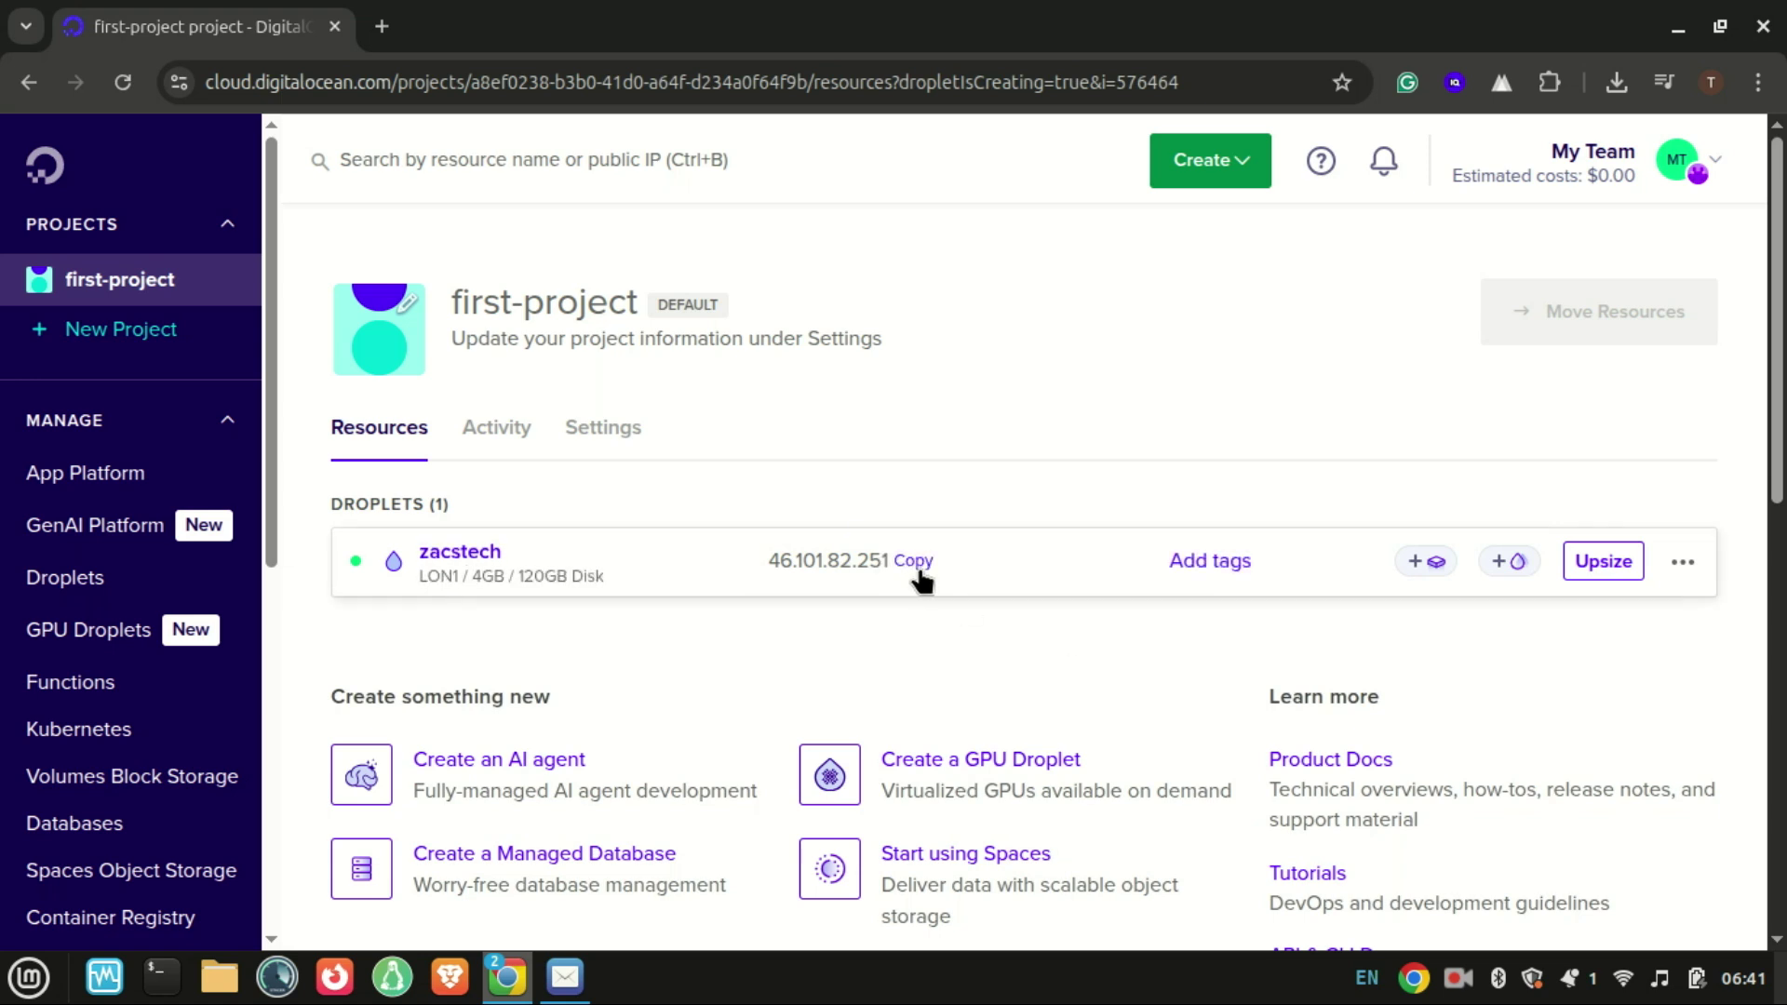
click(918, 573)
key(ctrl+alt+t)
text(ss)
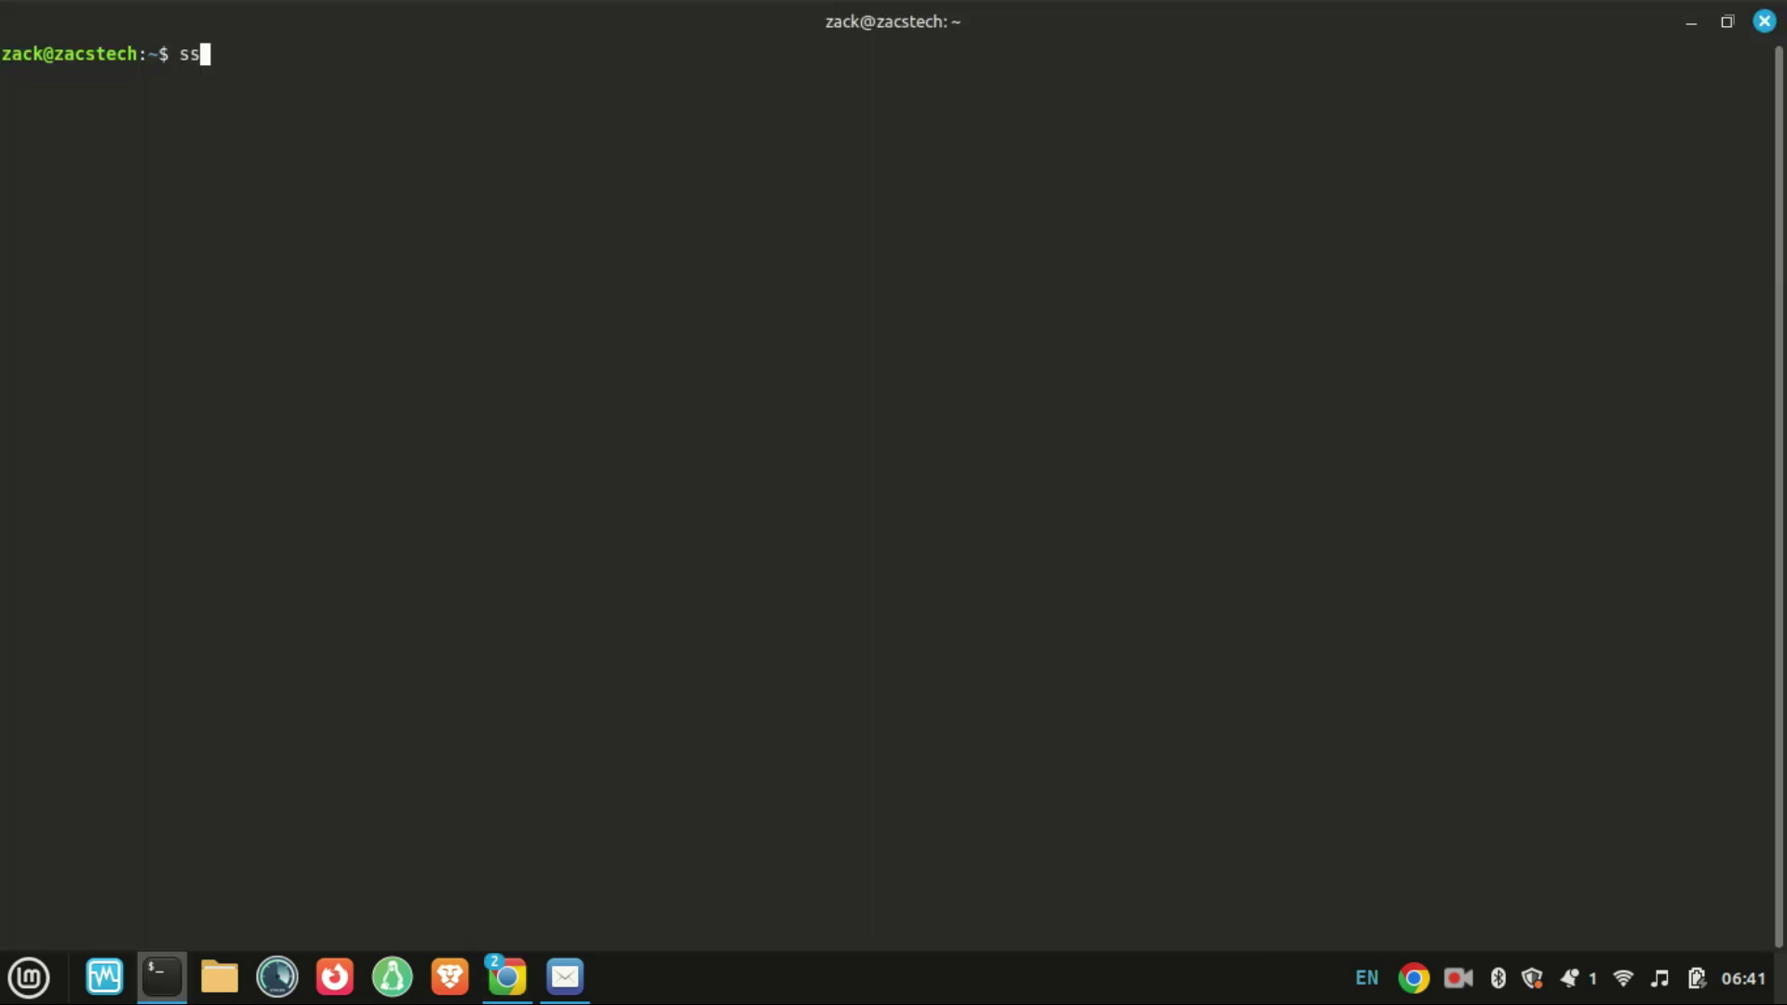
text(h r)
text(oot)
text(@)
right_click(505, 168)
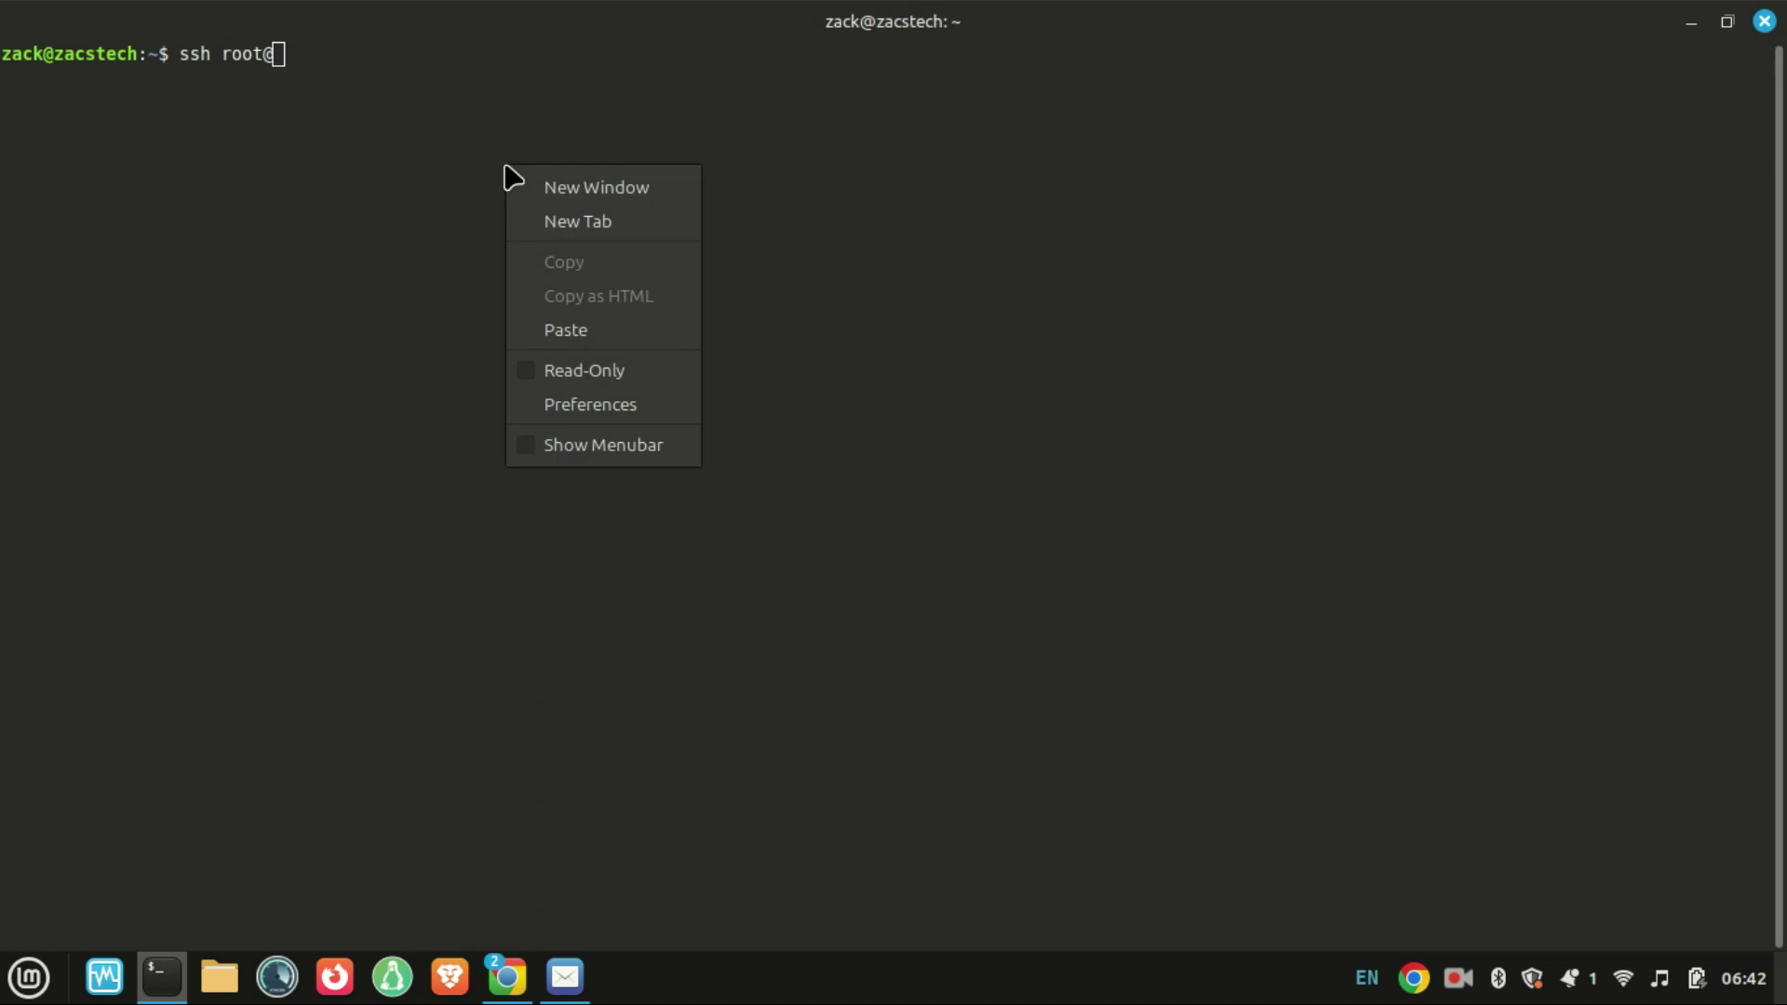
click(577, 331)
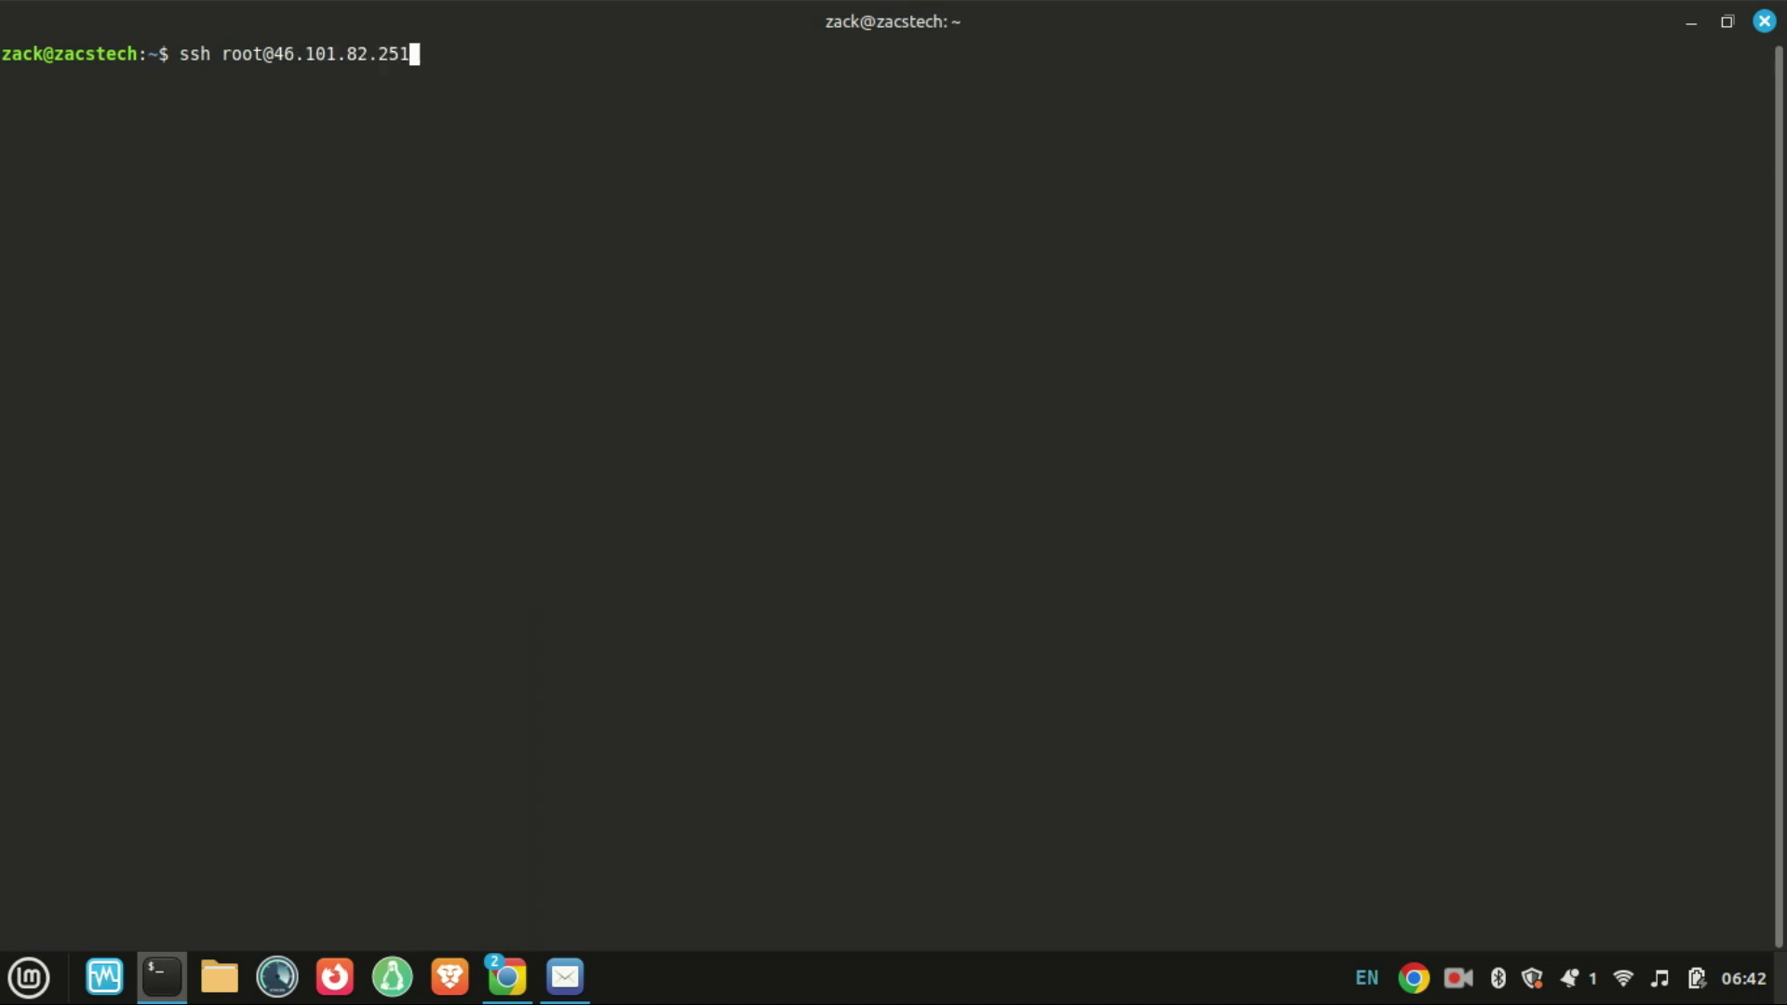
Step: Connect as root, accept the host key, and enter 'sudo dnf update -y'
key(Return)
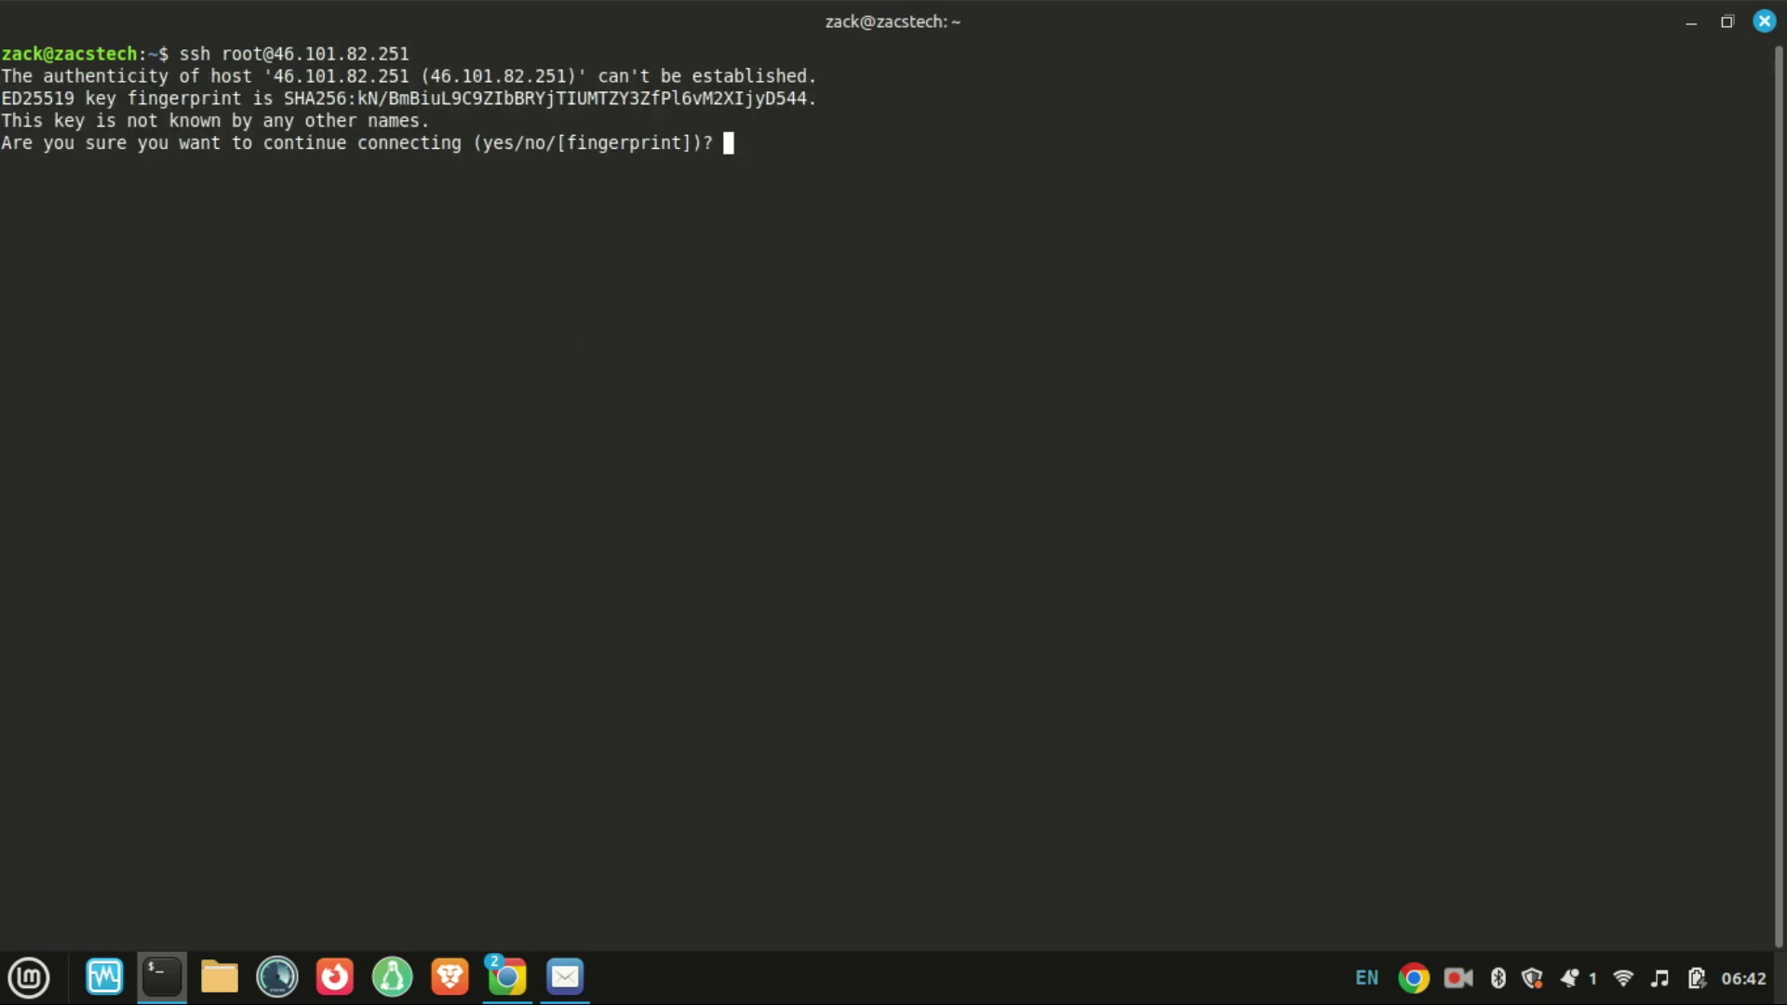
text(yes)
key(Return)
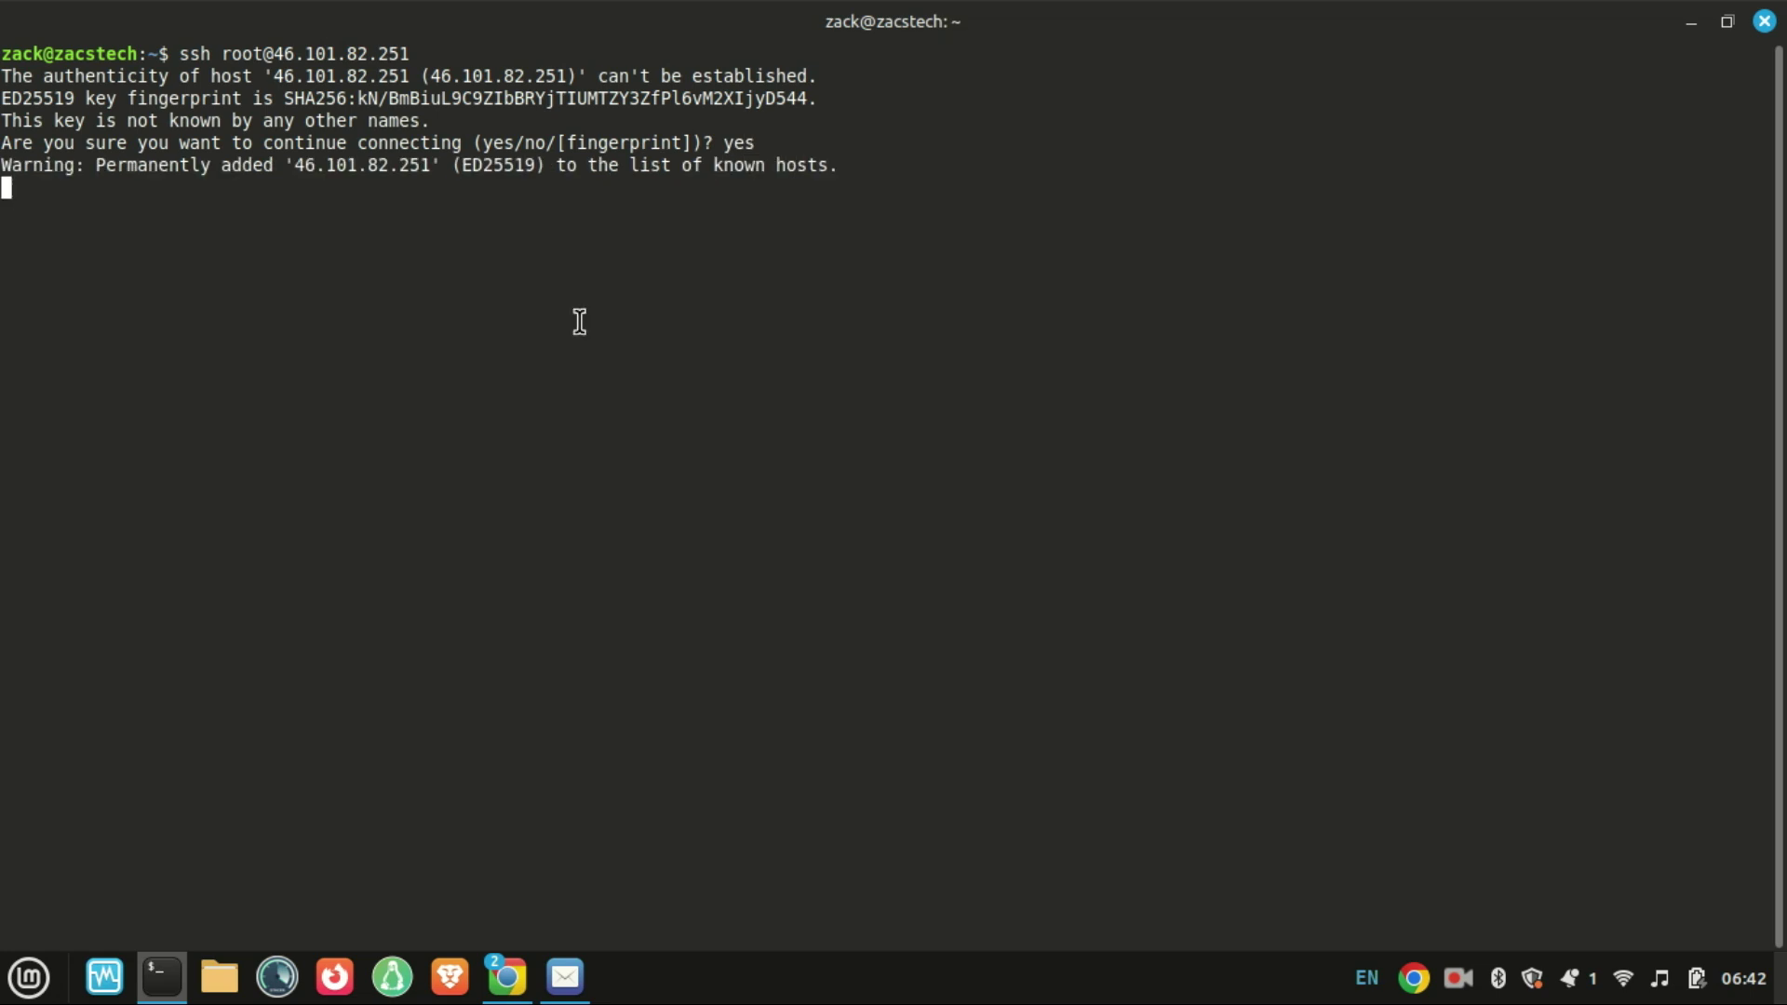
text(sudo dnf update -y)
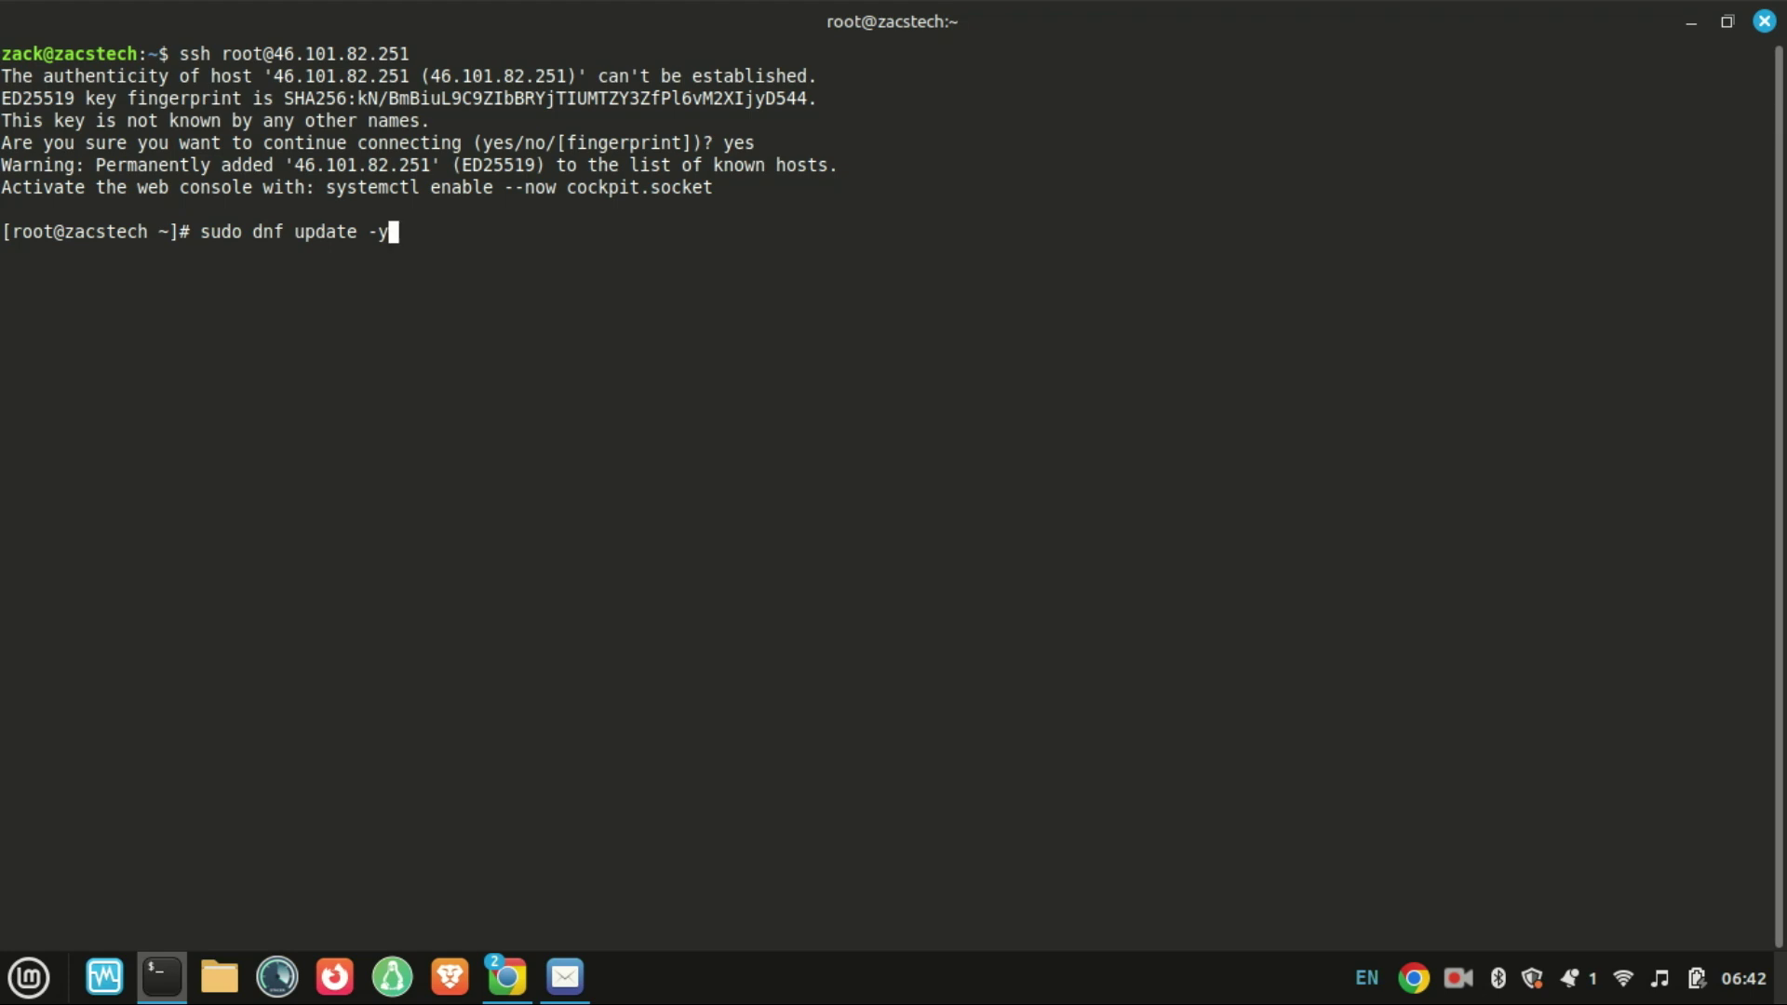
Step: Run 'sudo dnf update -y' then 'sudo dnf upgrade -y', clearing the screen after each
key(Return)
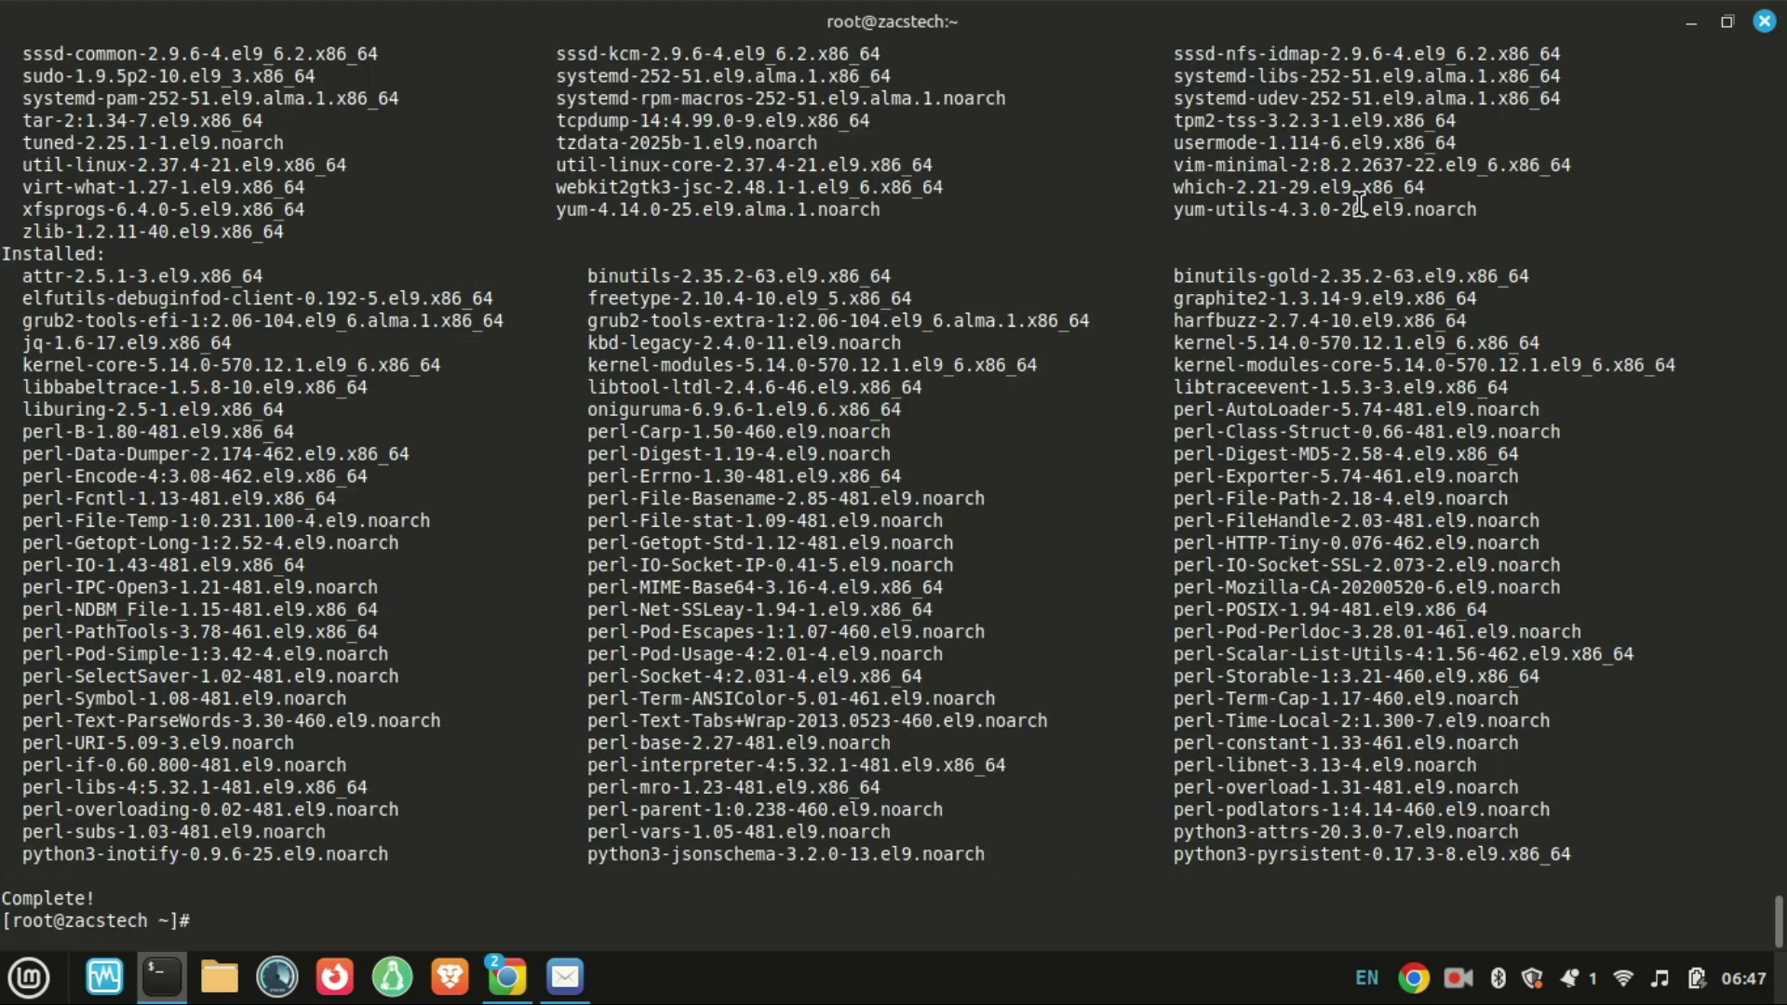
text(clear)
key(Return)
text(sudo dnf upgrade -y)
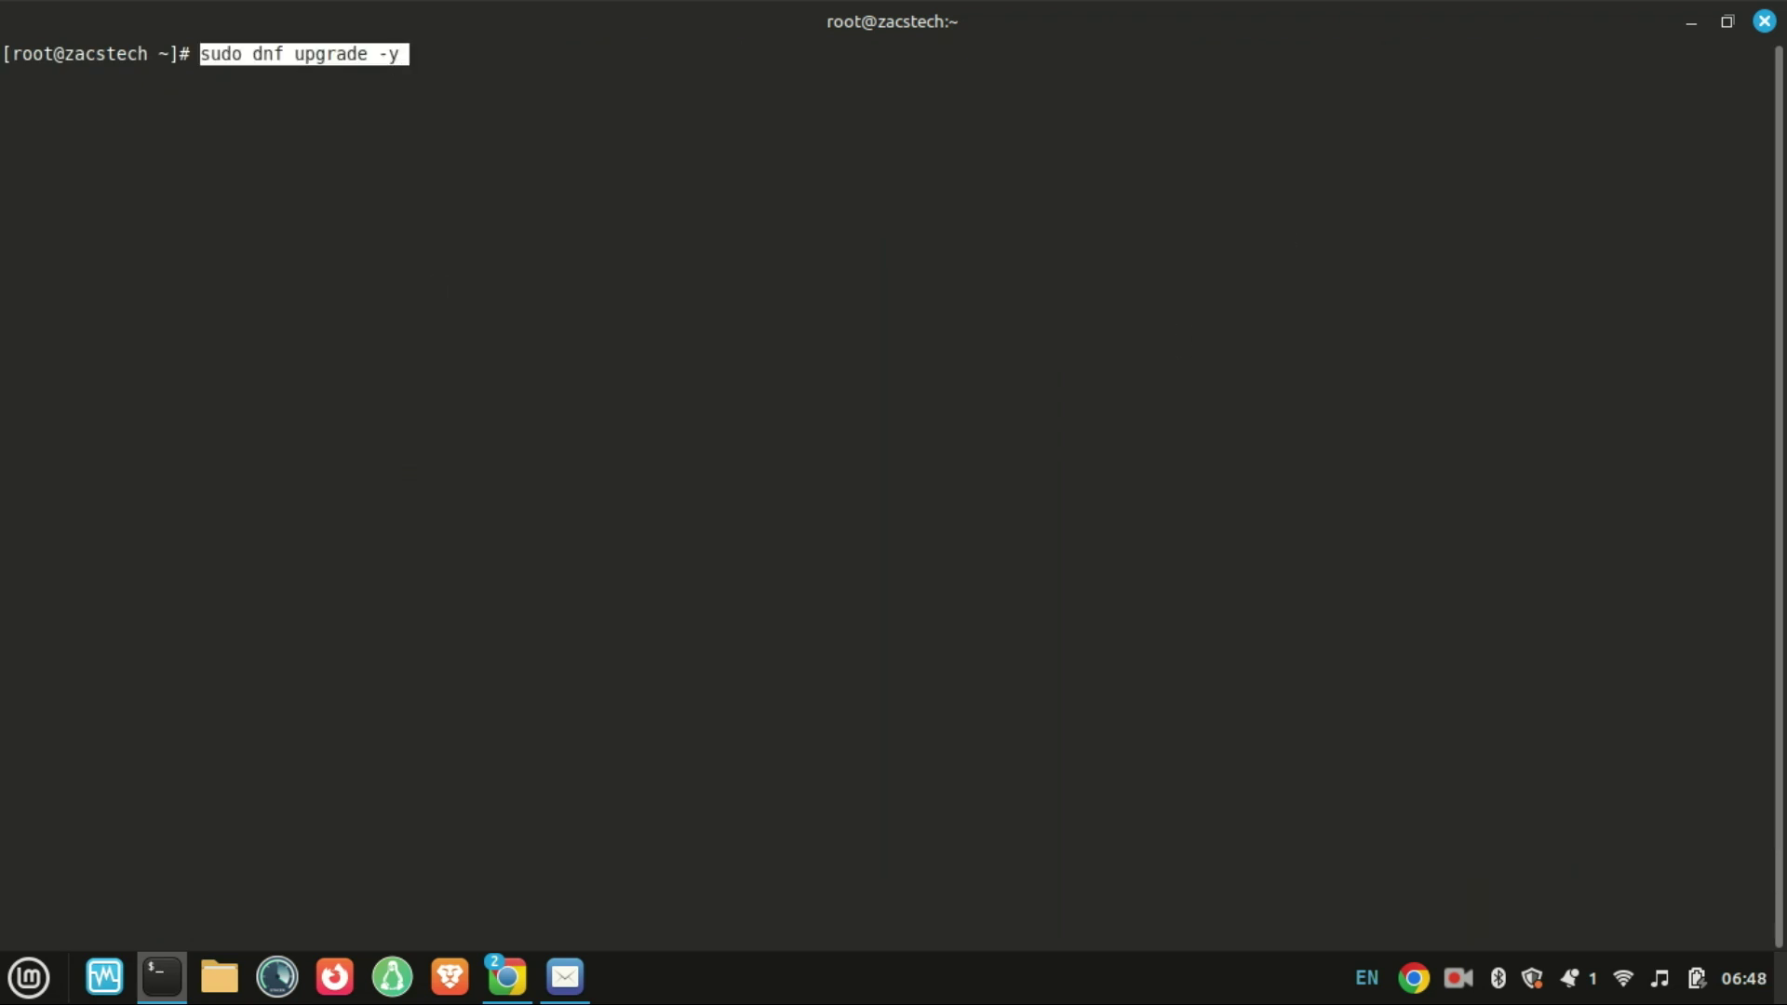
key(Return)
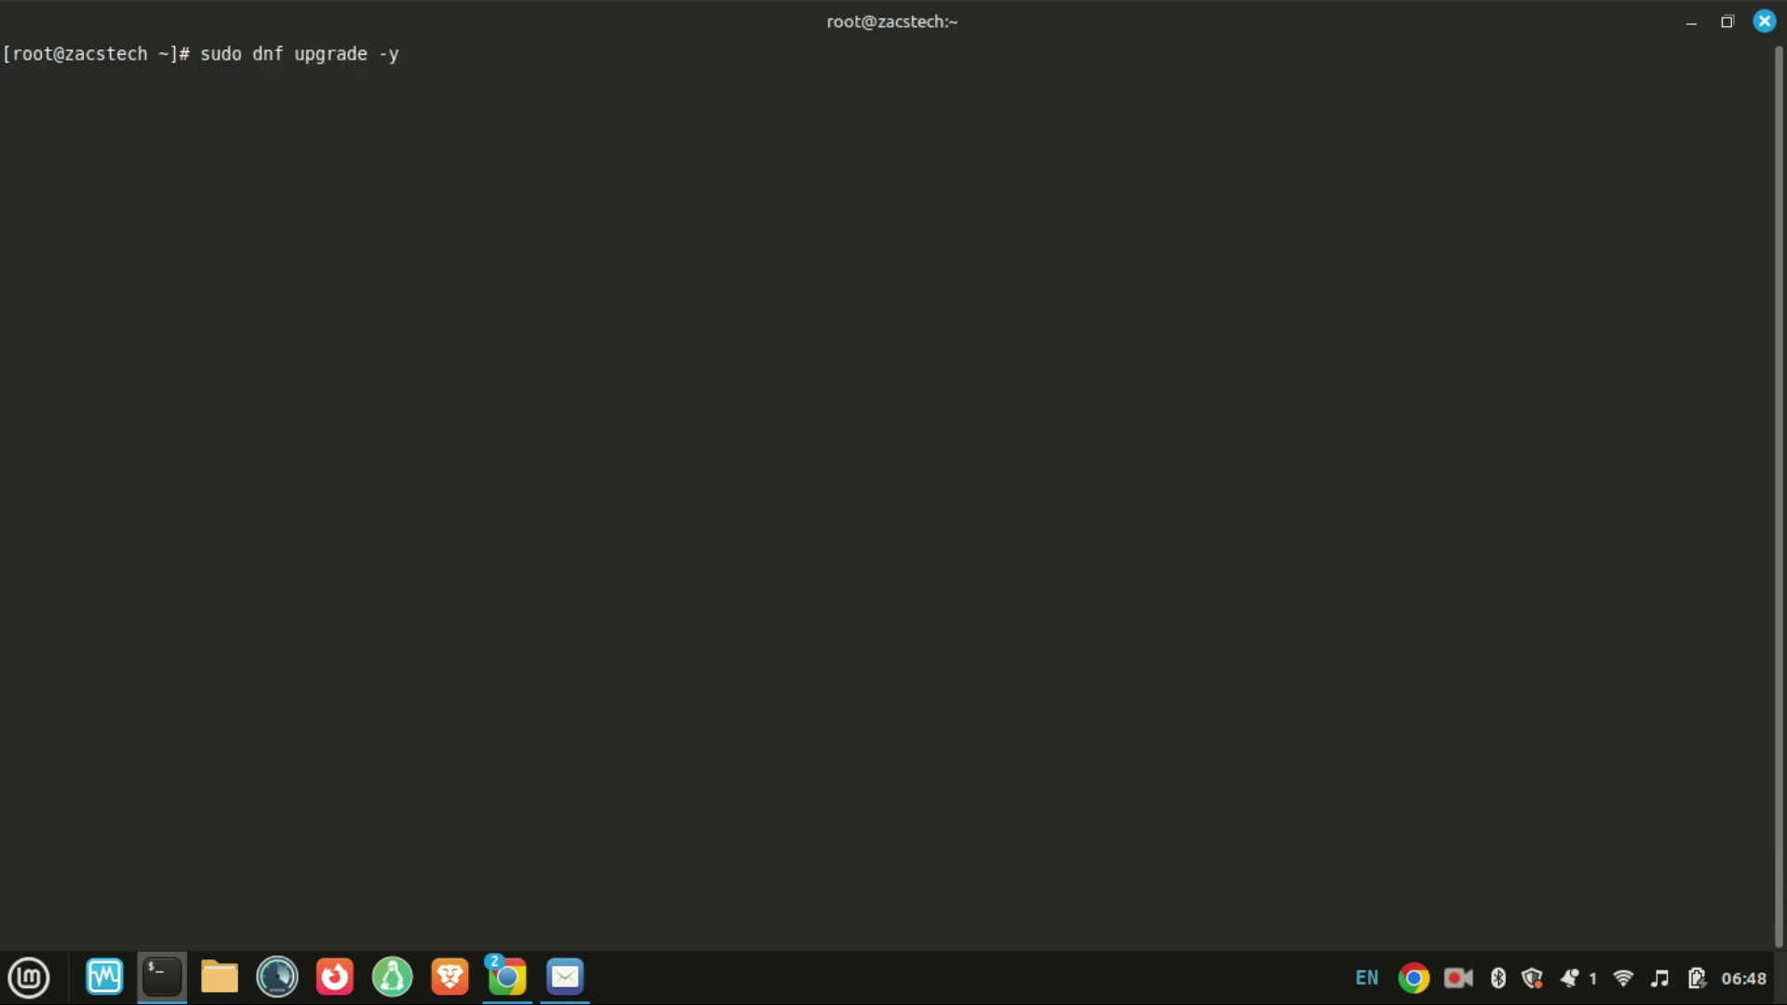
text(clea)
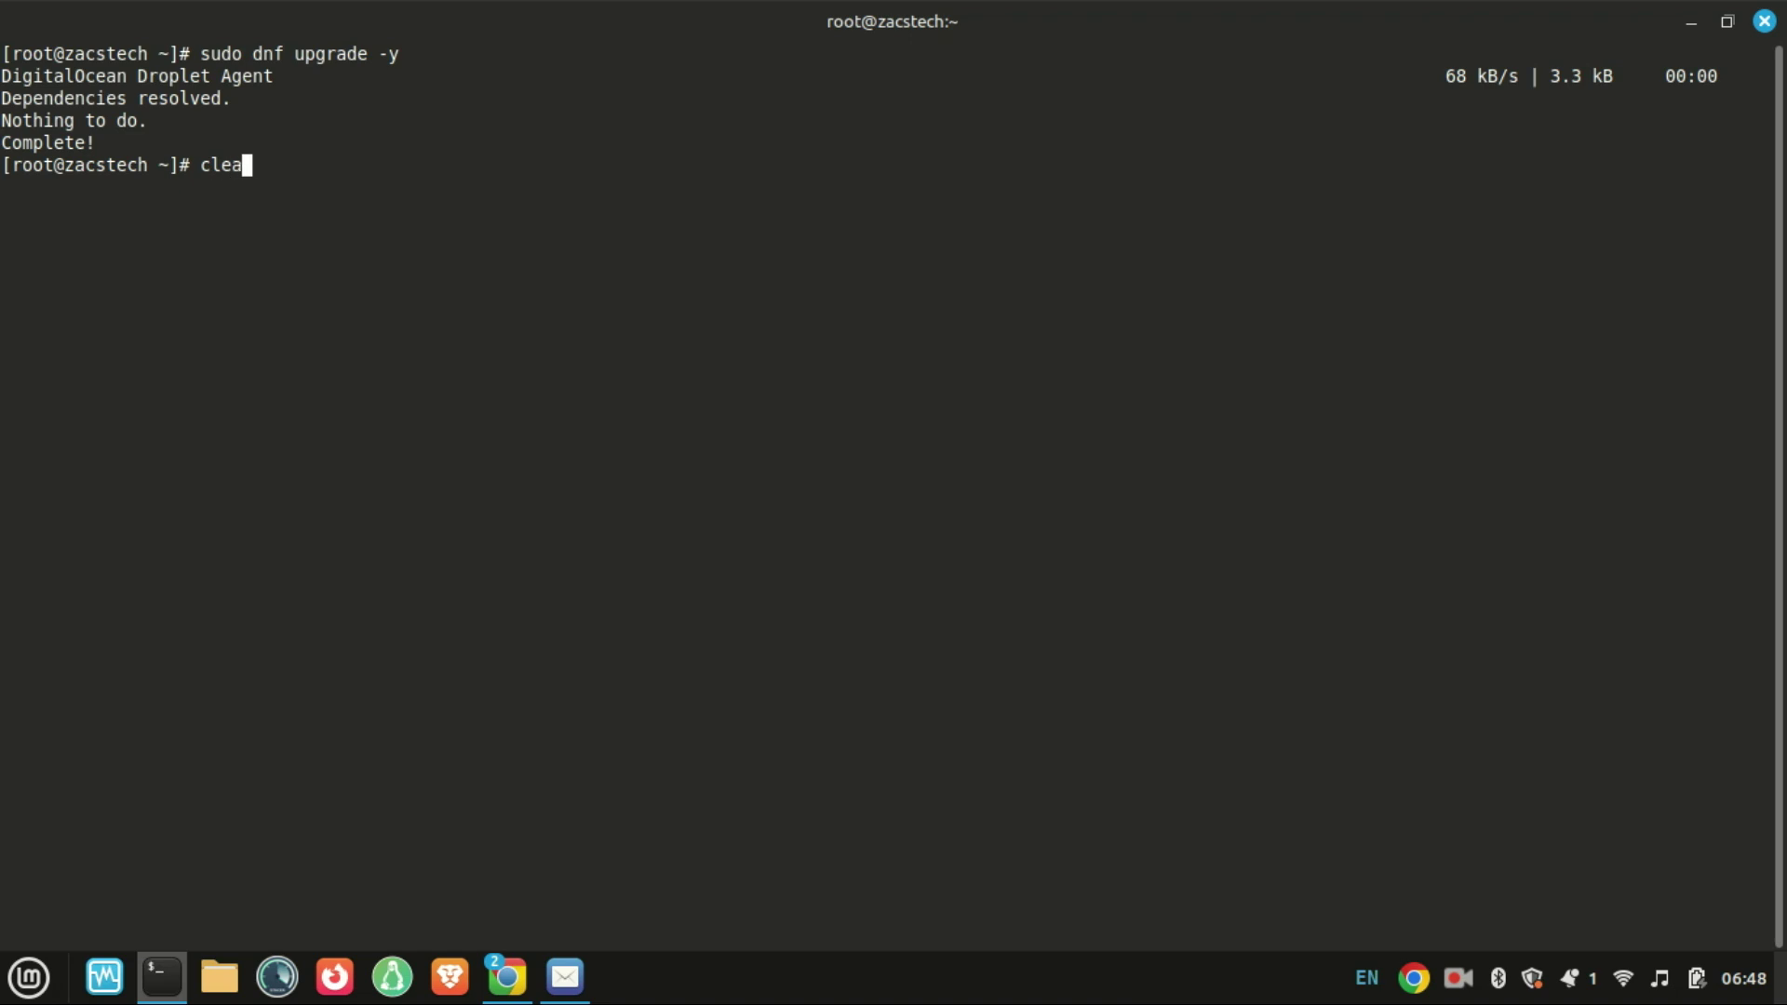
text(r)
key(Return)
Step: Run hostnamectl set-hostname with the domain edited from example.com to server.zacs-tech.com
text(hostnamectl set-hostname server.example.com)
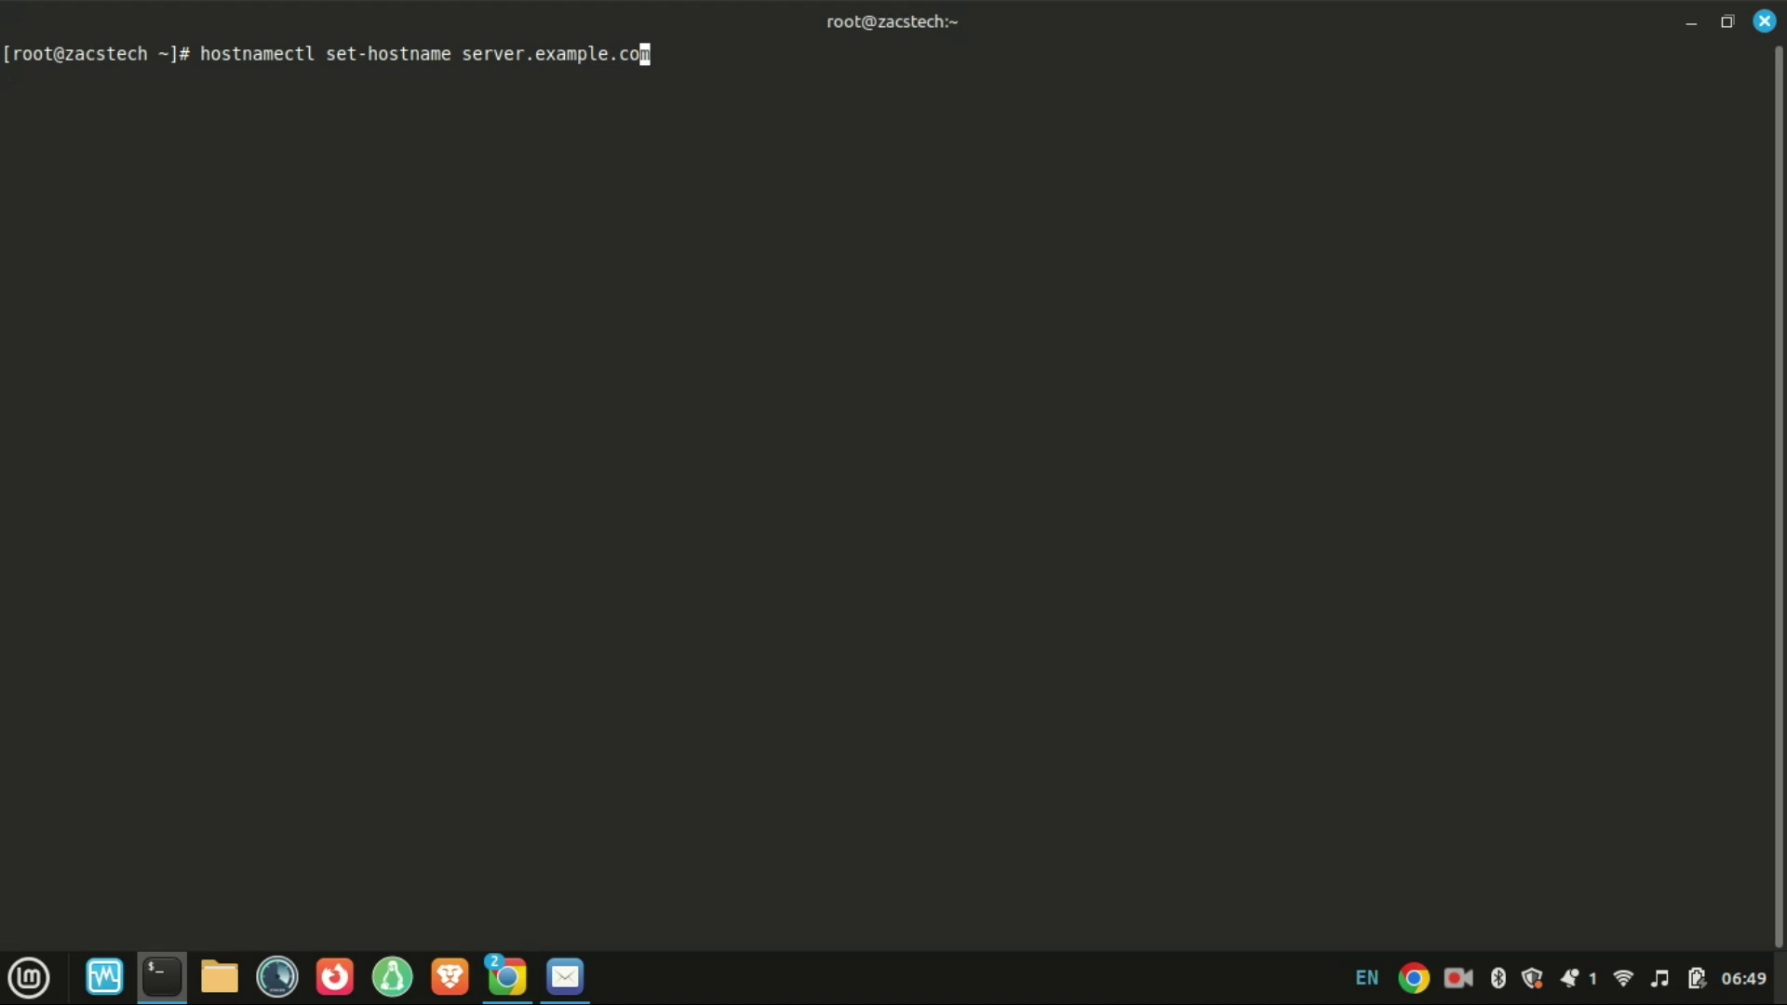
key(Left)
key(Left)
key(Left)
key(BackSpace)
key(BackSpace)
key(BackSpace)
key(BackSpace)
key(BackSpace)
key(BackSpace)
text(z)
text(acstech)
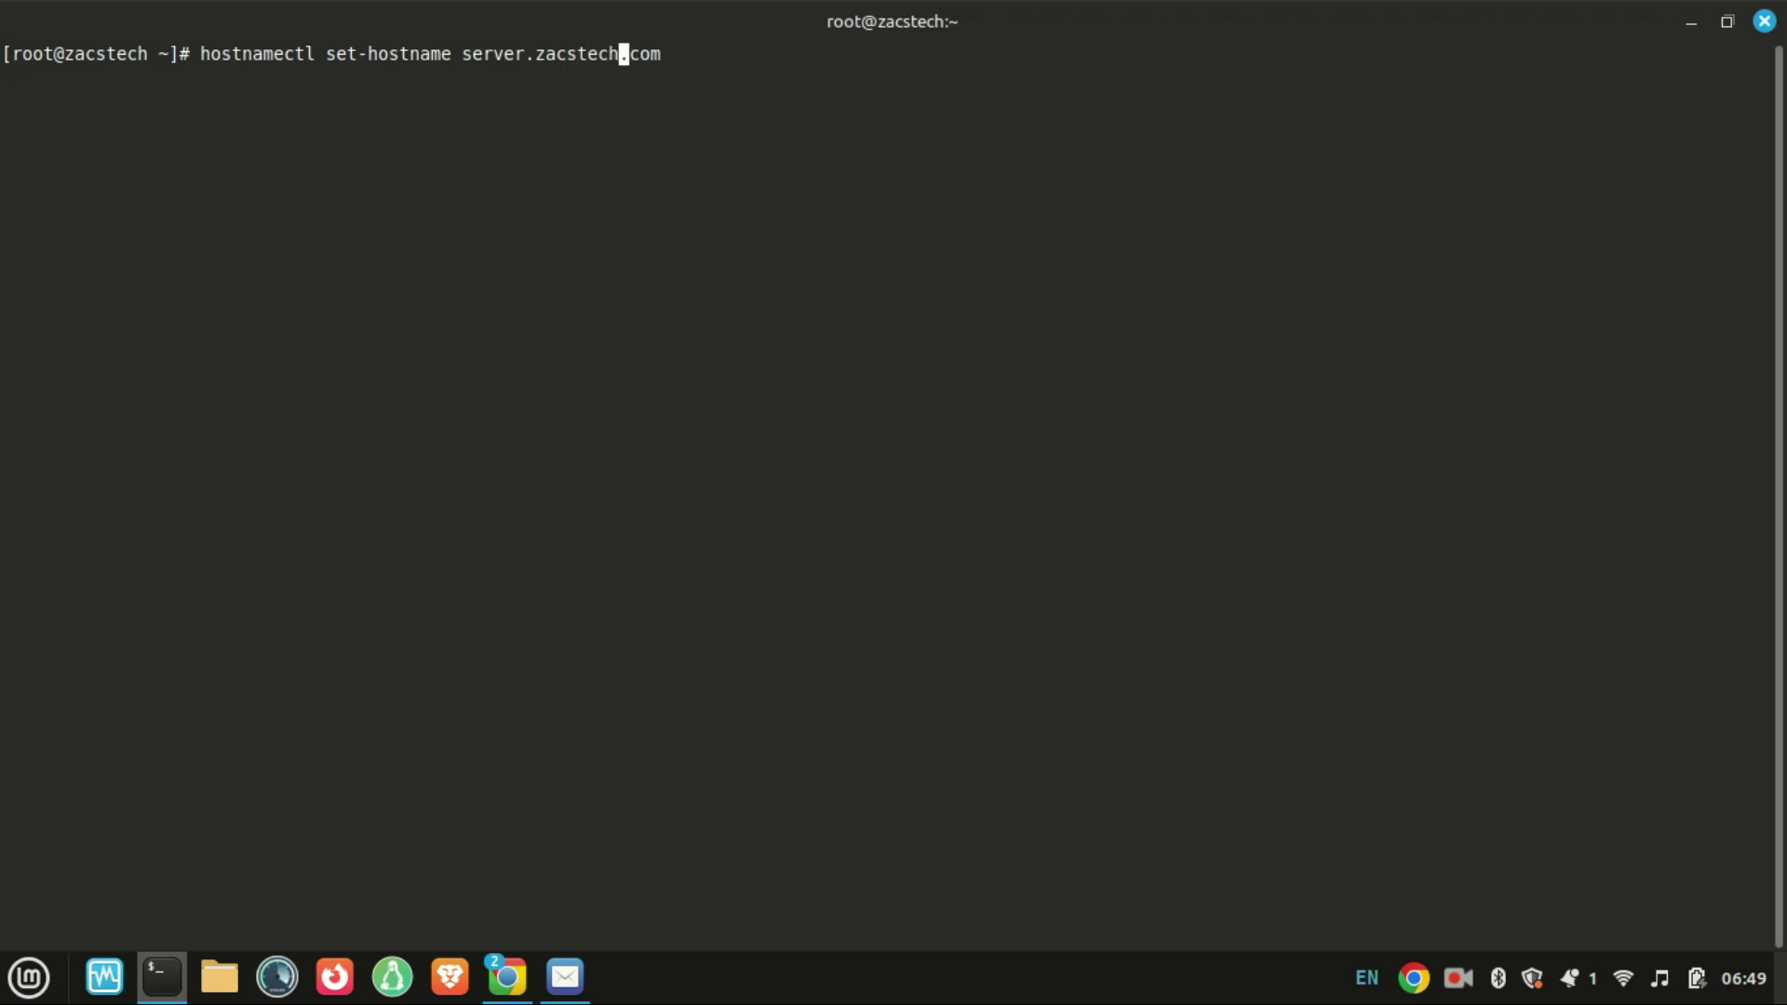
key(Left)
key(Left)
key(Left)
text(-)
key(End)
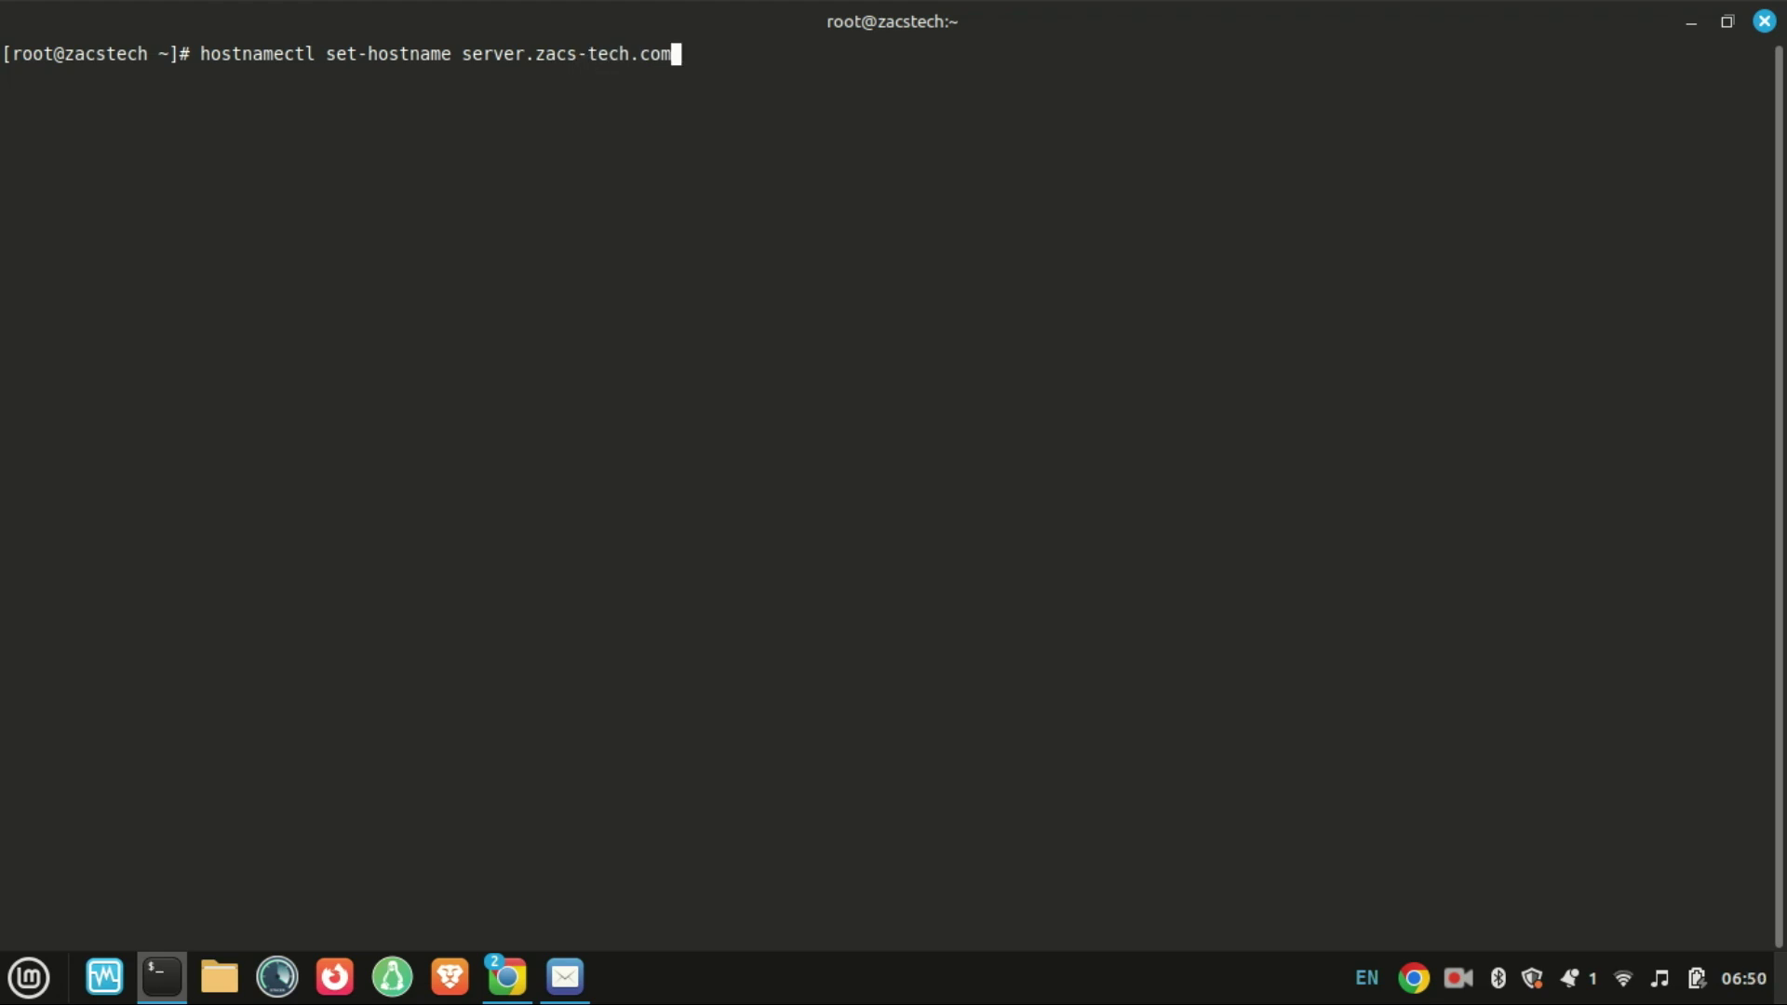
key(Return)
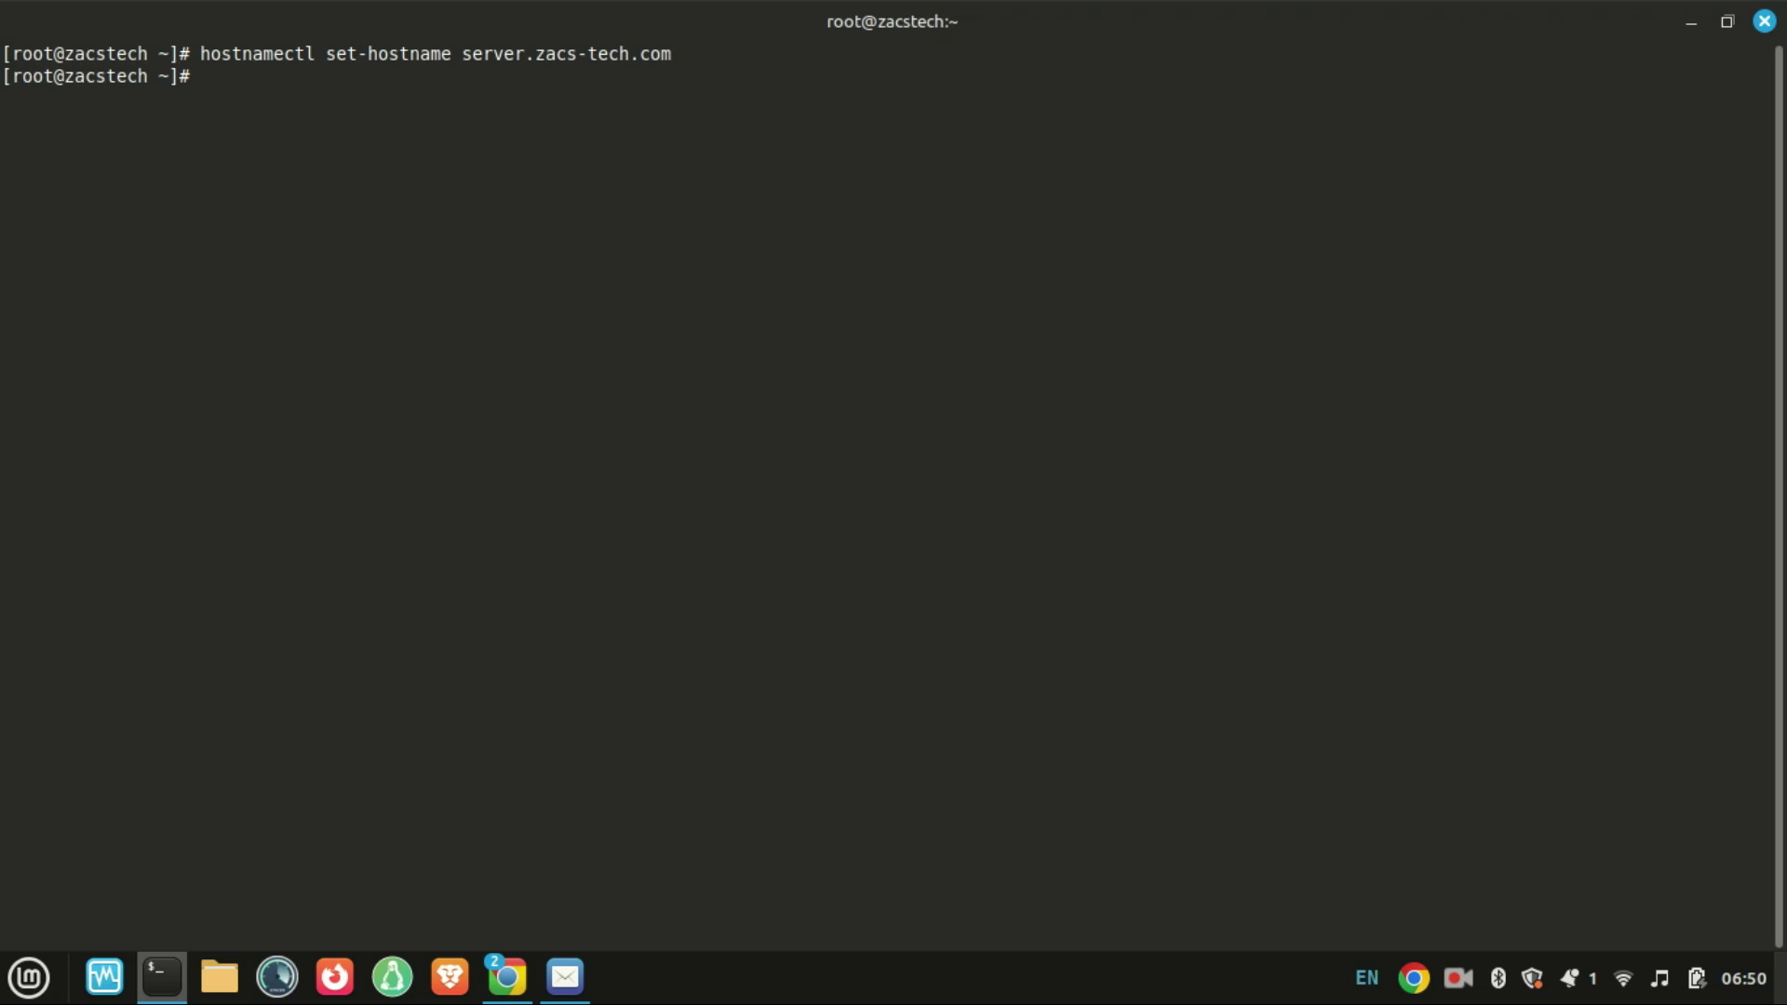
text(sudo nano /etc/selinux/config)
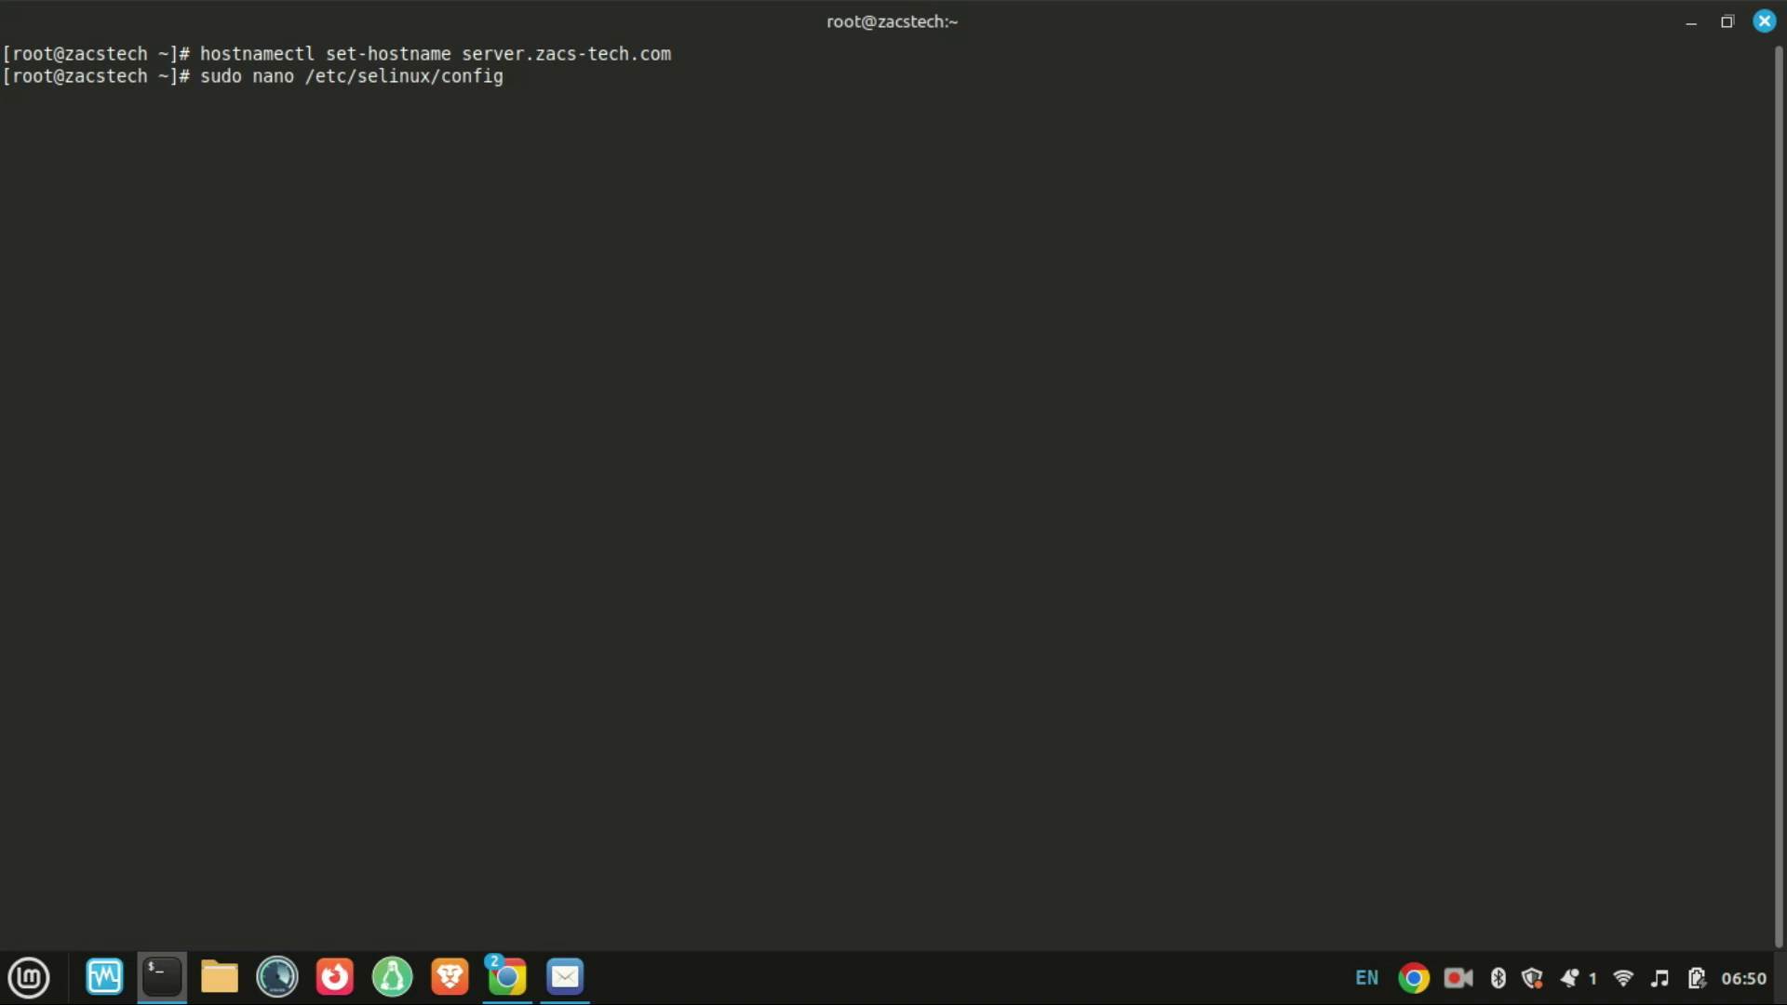
Step: Install the missing nano editor with 'sudo dnf install nano'
key(Return)
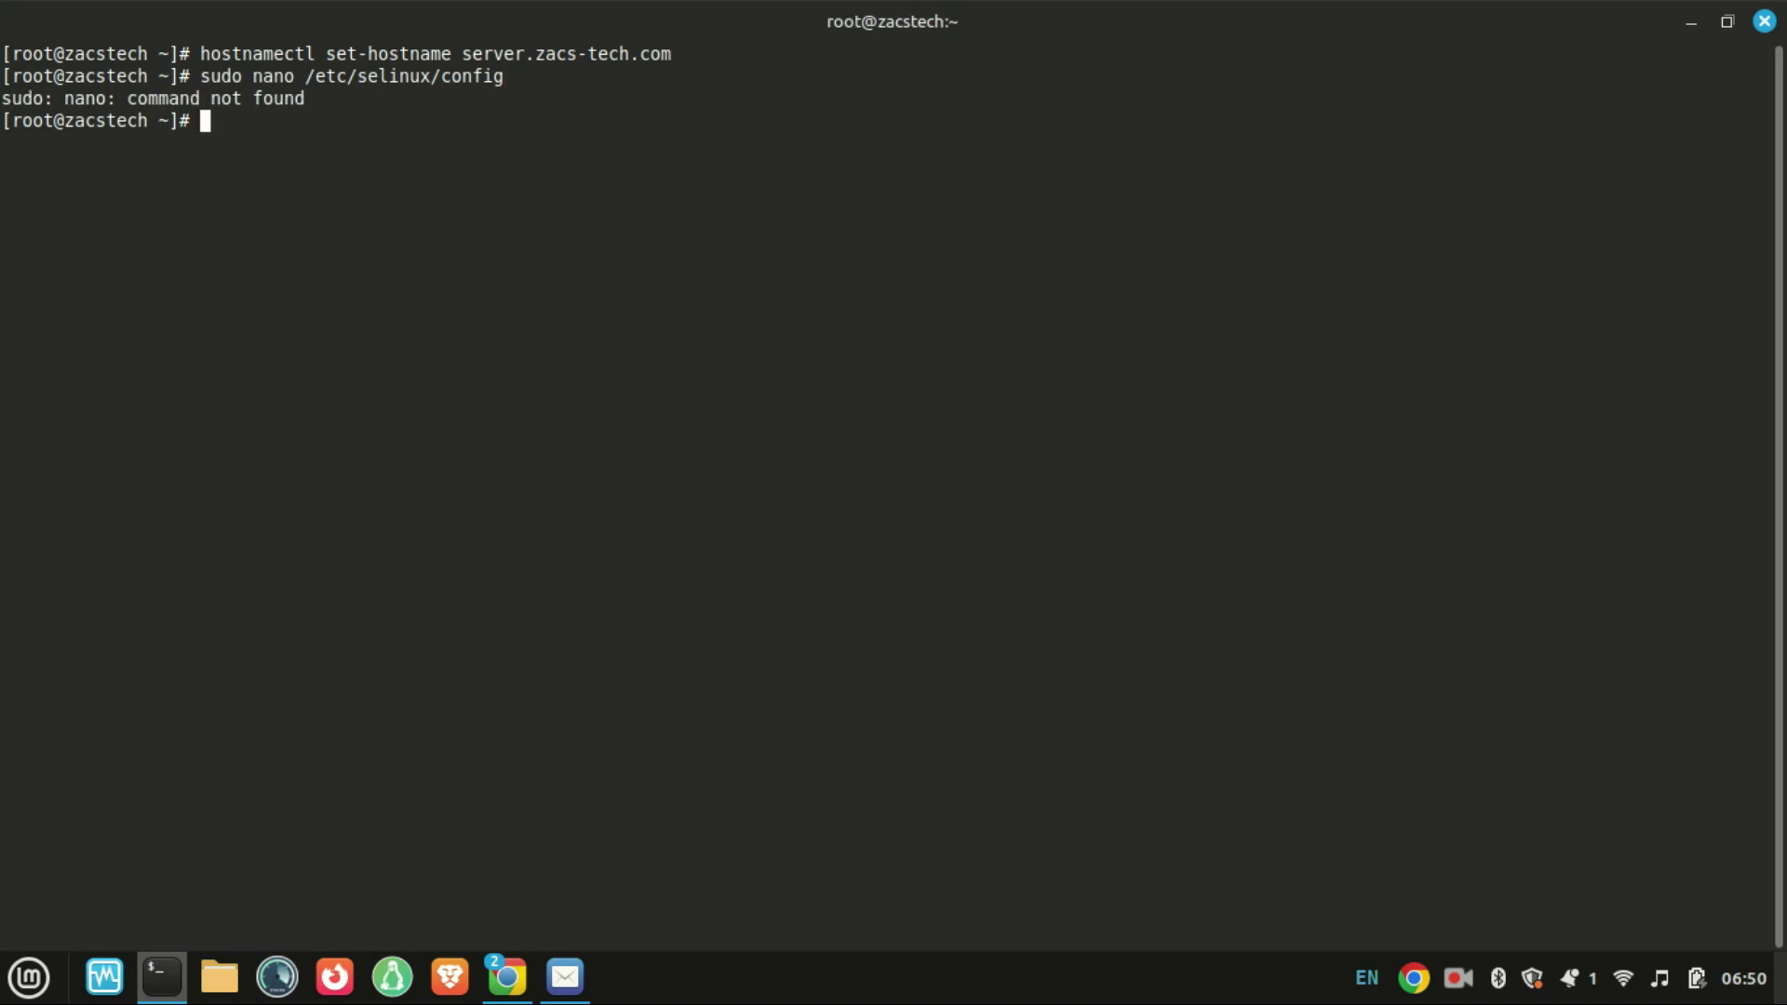
key(ctrl+l)
text(sudo dnf install nano)
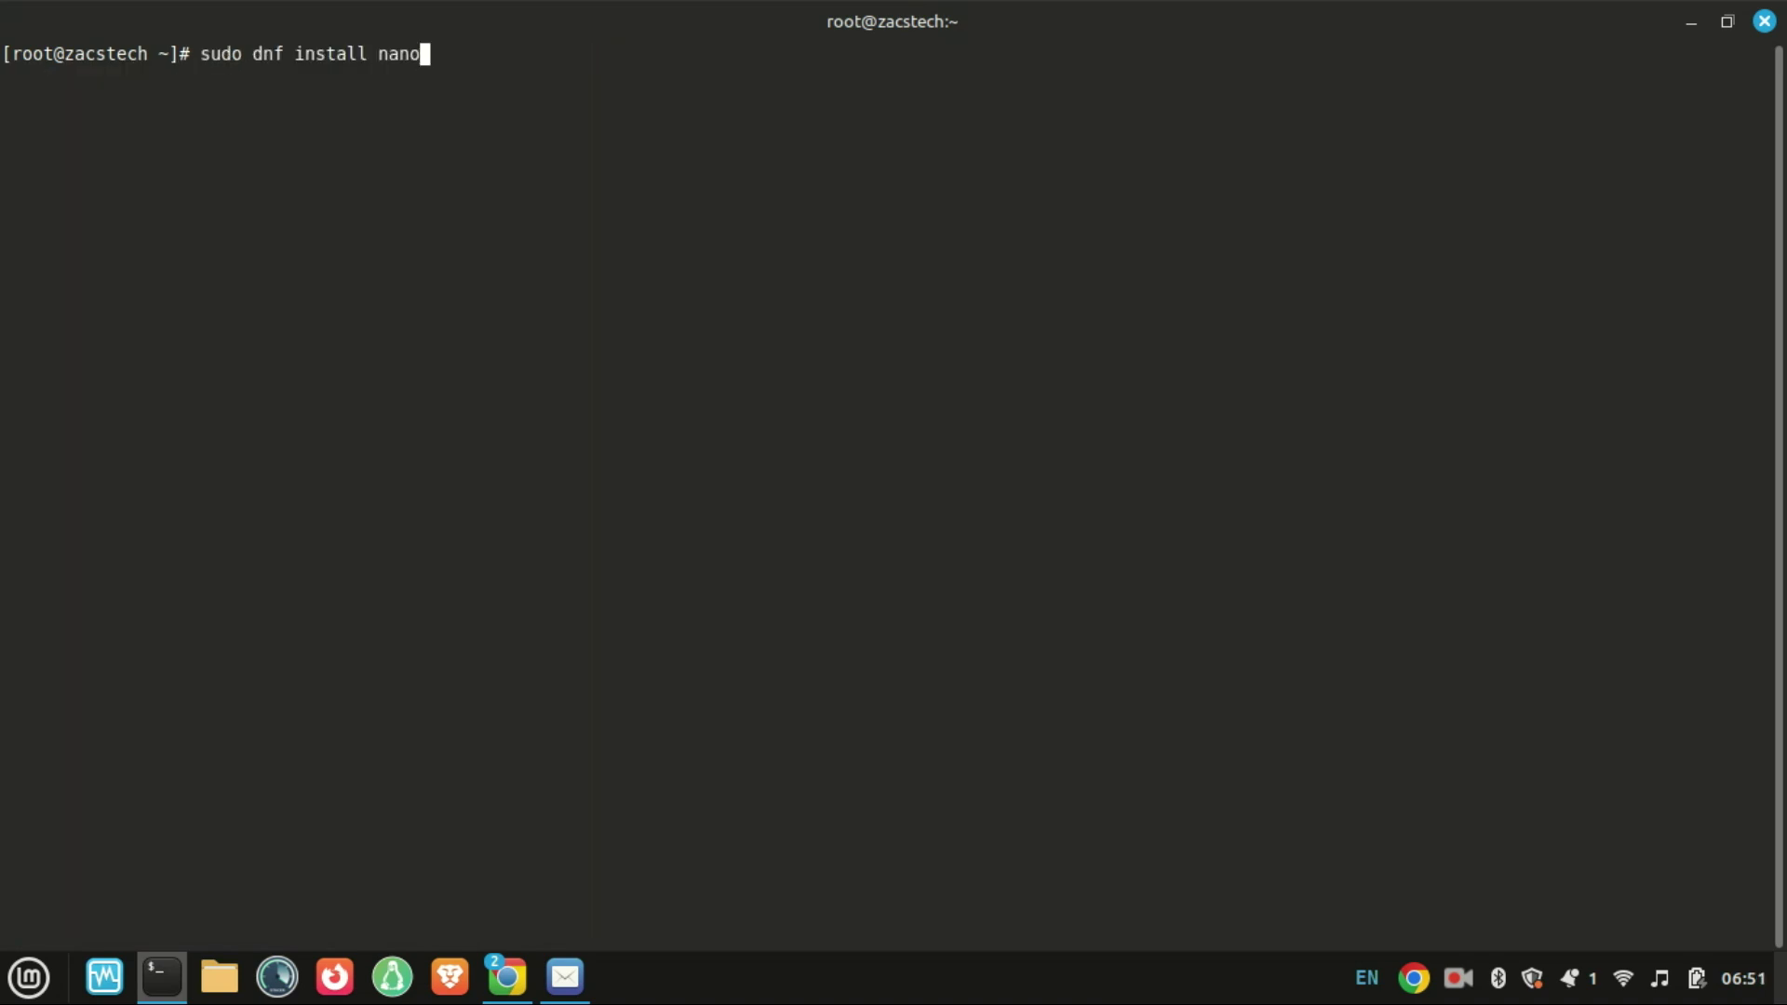
key(Return)
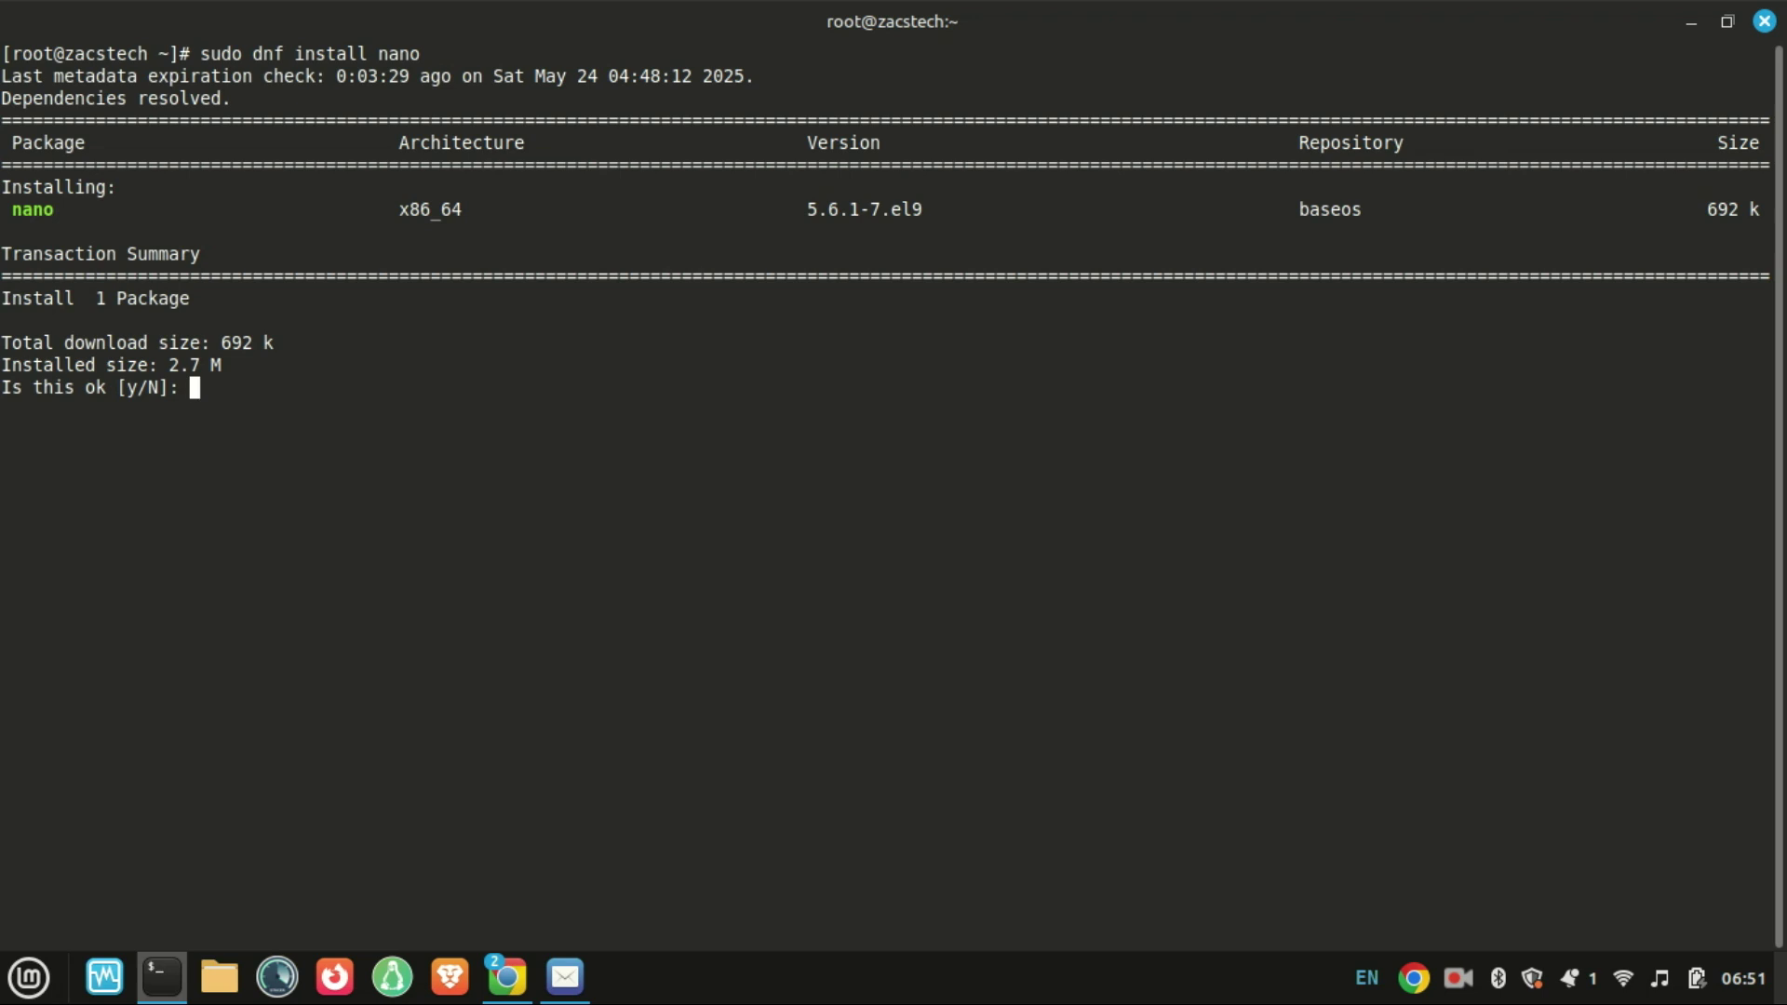
text(y)
key(Return)
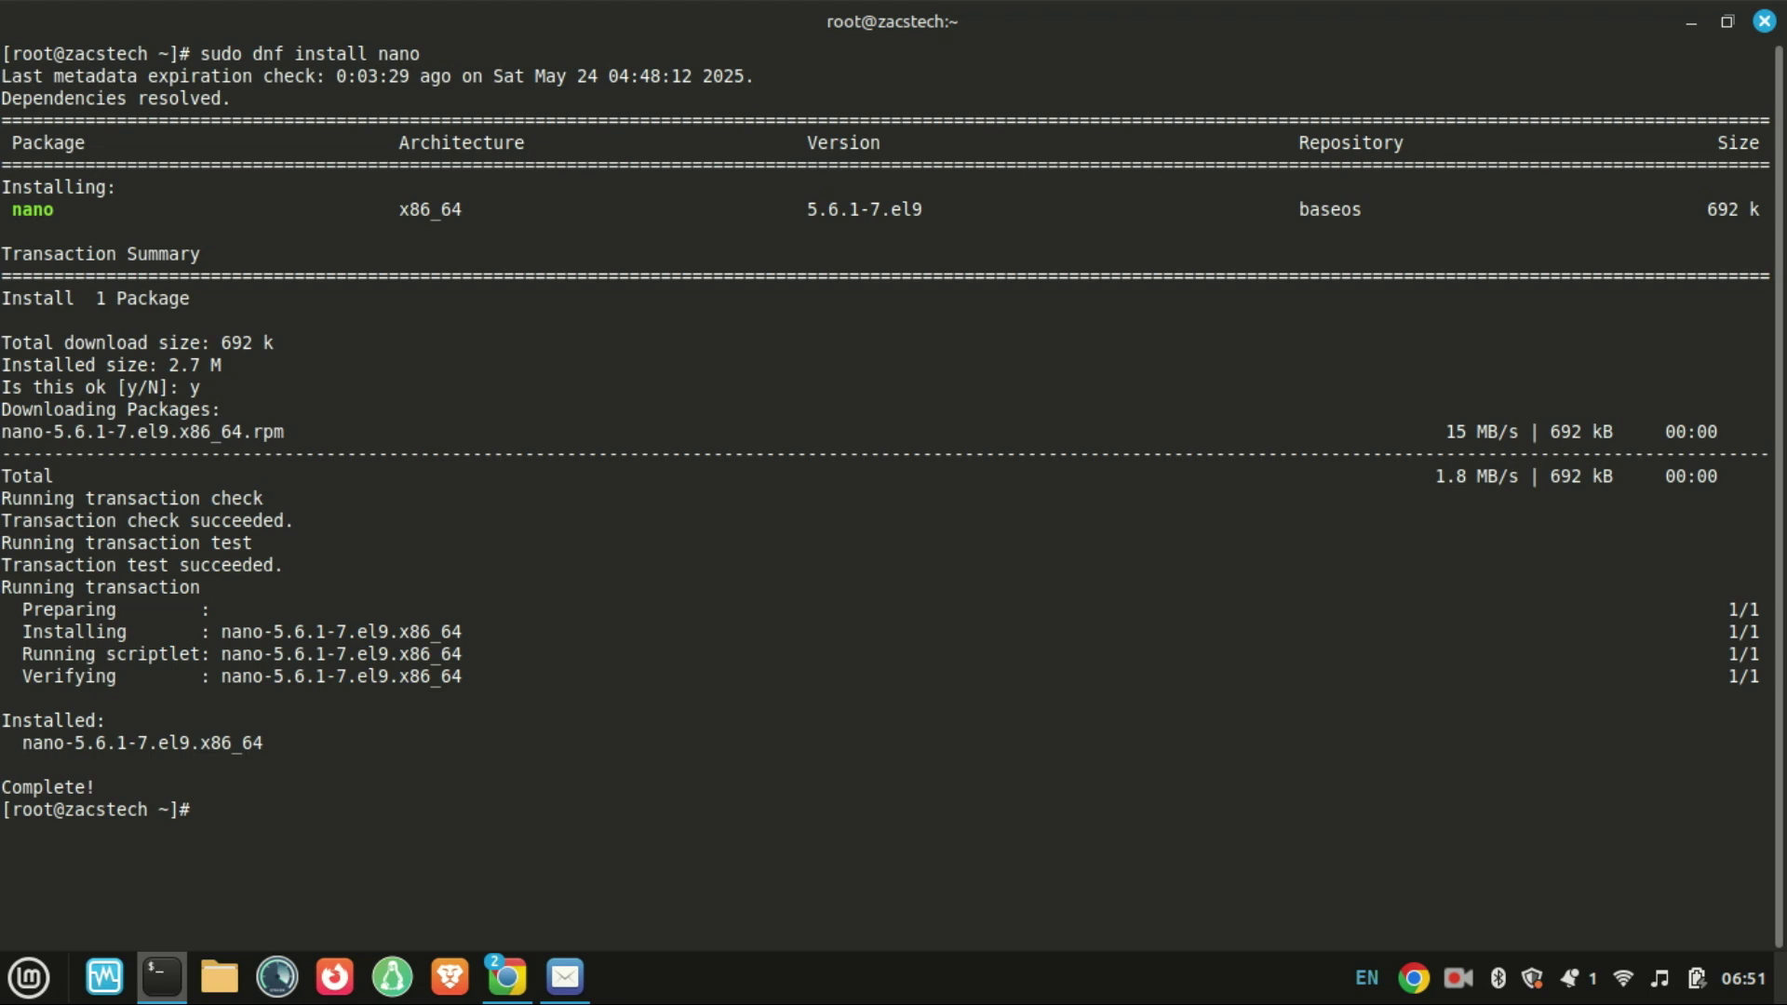
Step: Rerun 'sudo nano /etc/selinux/config' from command history
key(Up)
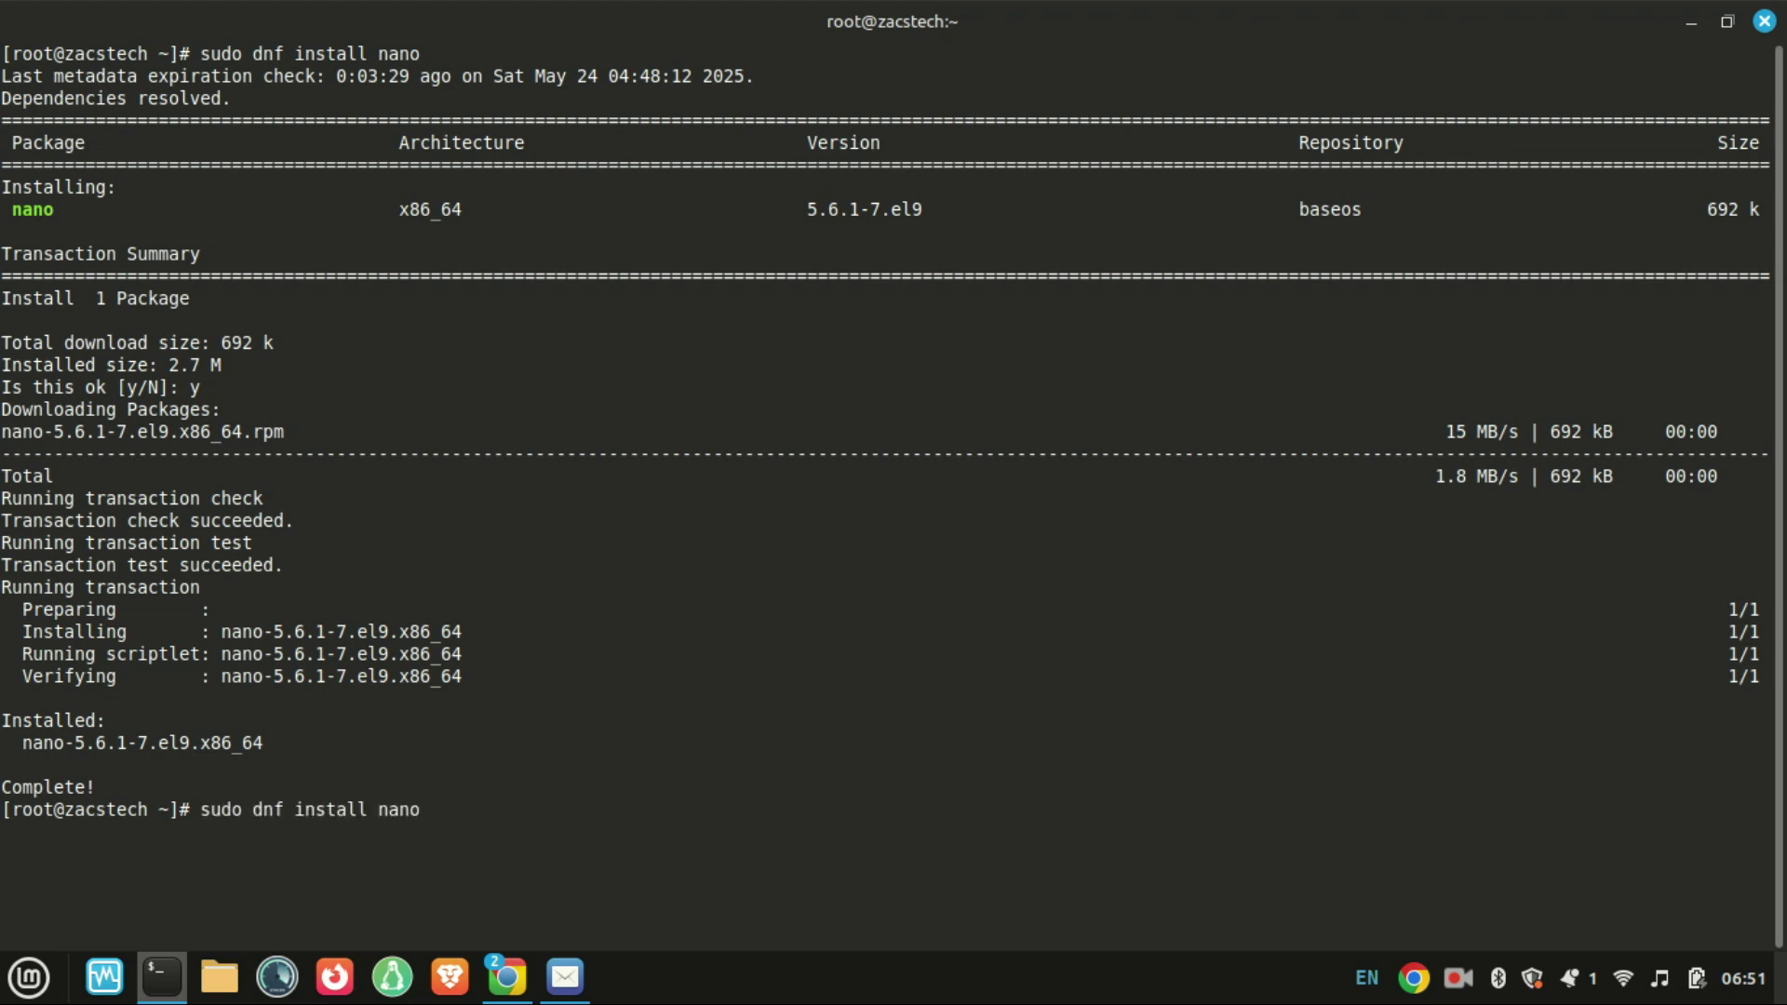
key(Up)
key(Up)
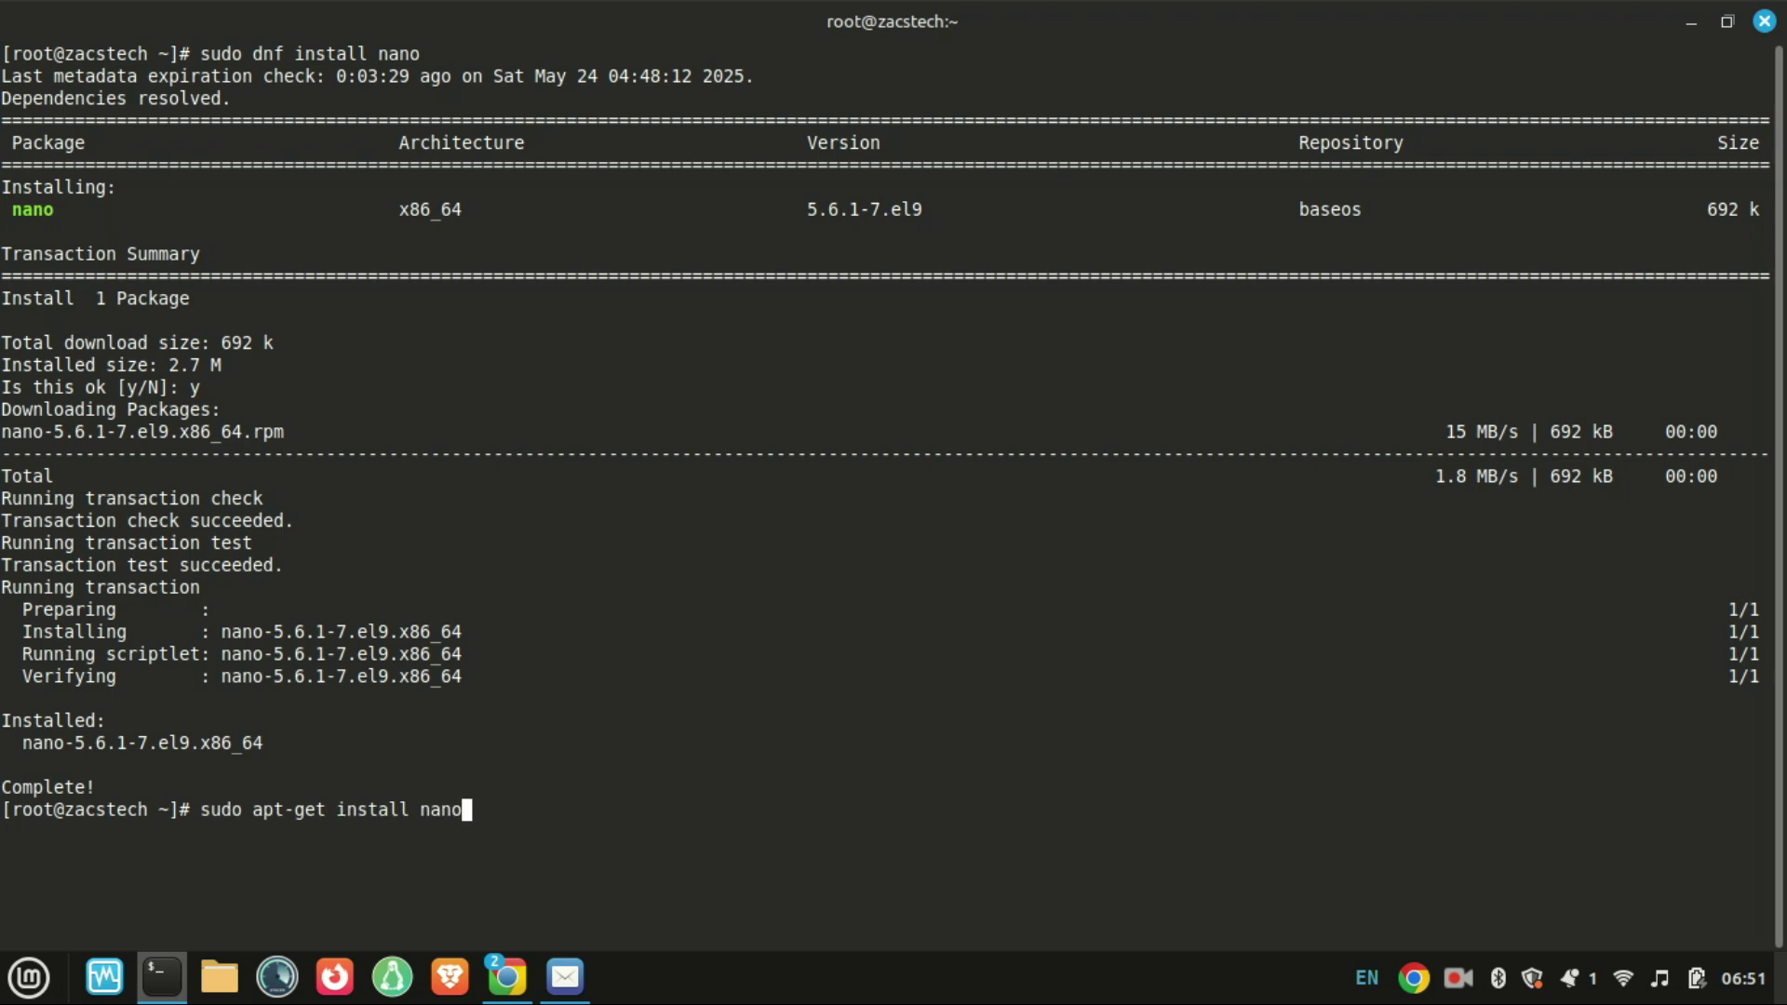
key(Up)
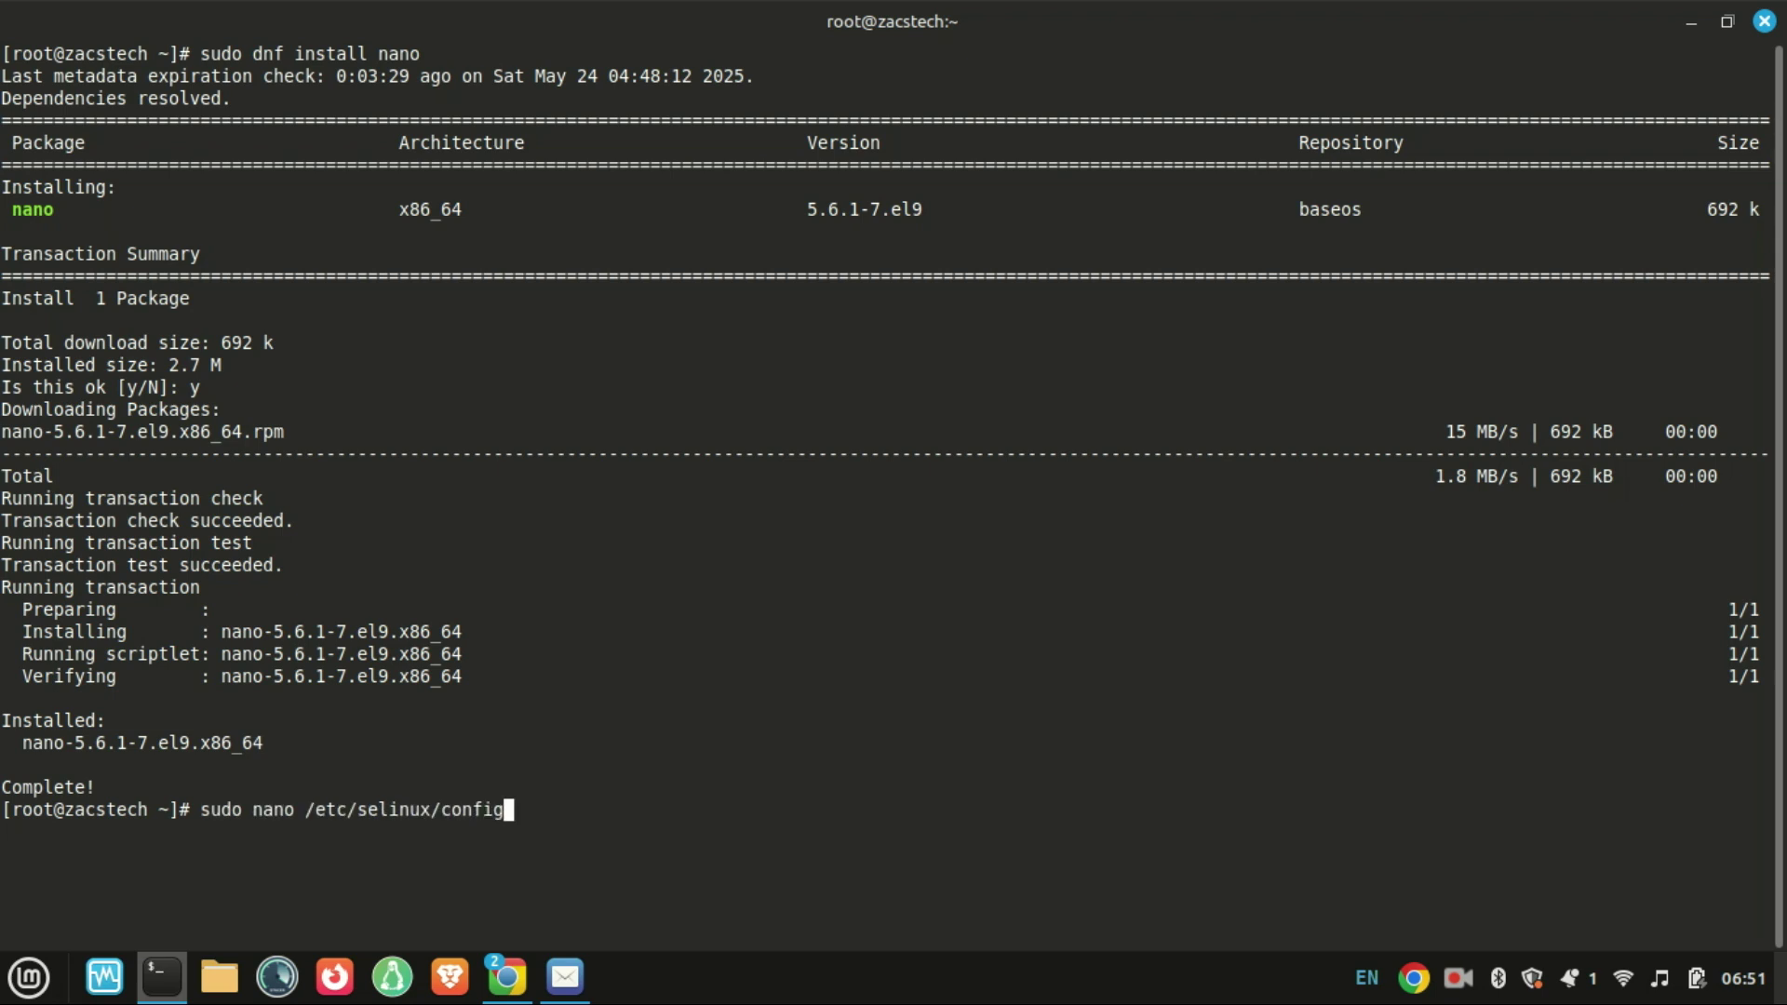
key(Return)
Step: Change SELINUX=enforcing to SELINUX=disabled and exit nano, agreeing to save
key(Down)
key(Down)
key(Down)
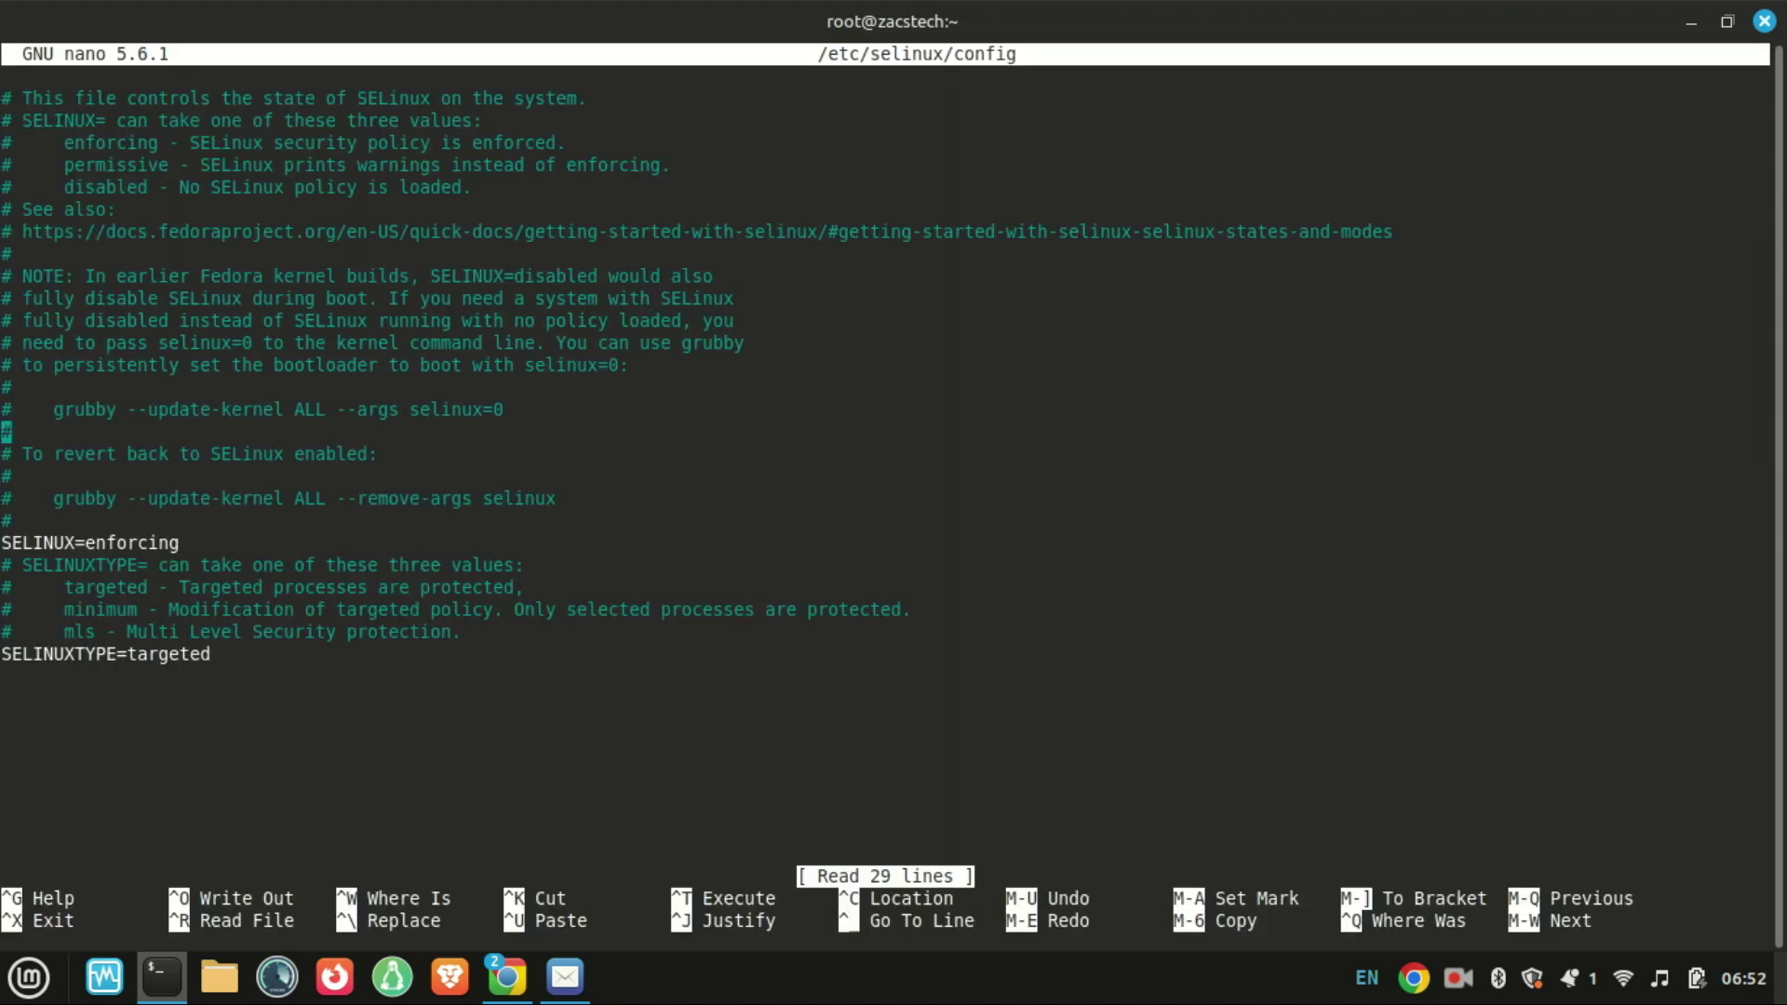
key(Down)
key(Down)
key(Down)
key(Down)
key(Down)
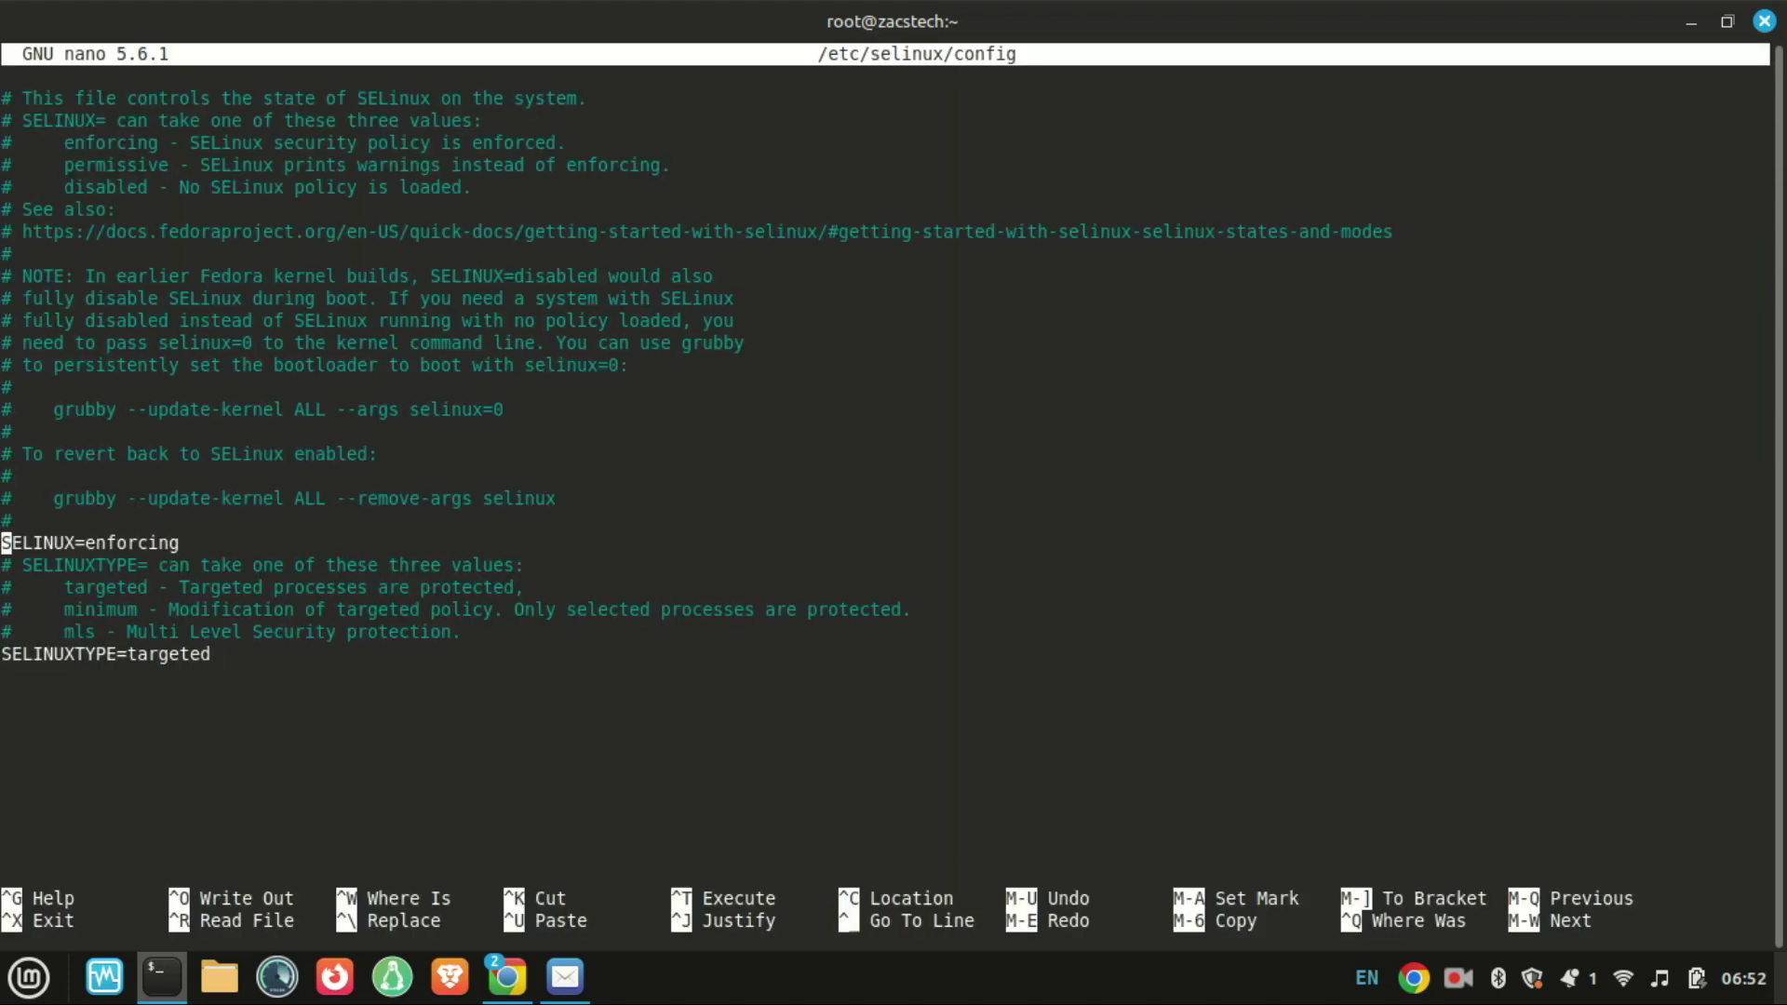
key(Right)
key(Right)
key(Right)
key(Right)
key(Right)
key(Right)
key(Right)
key(Right)
key(Right)
key(Right)
key(Right)
key(Right)
key(Right)
key(Right)
key(Right)
key(Right)
key(BackSpace)
key(BackSpace)
key(BackSpace)
key(BackSpace)
key(BackSpace)
key(BackSpace)
key(BackSpace)
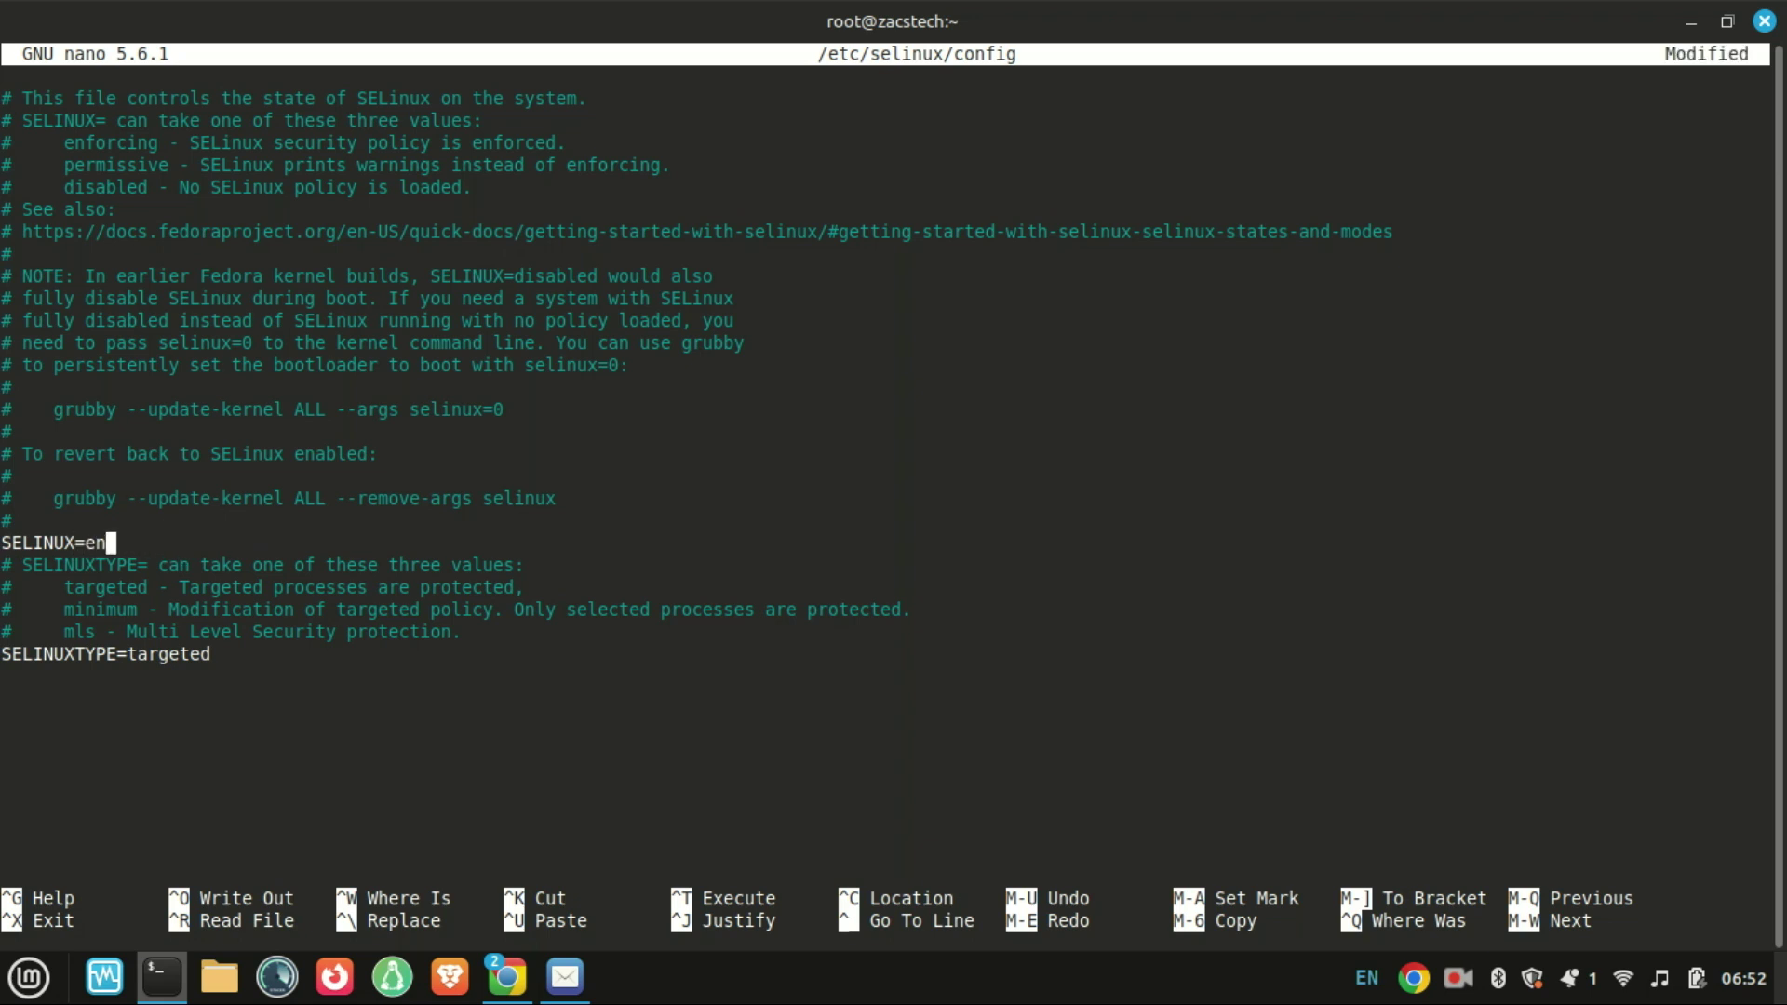
key(BackSpace)
key(BackSpace)
text(disab)
text(led)
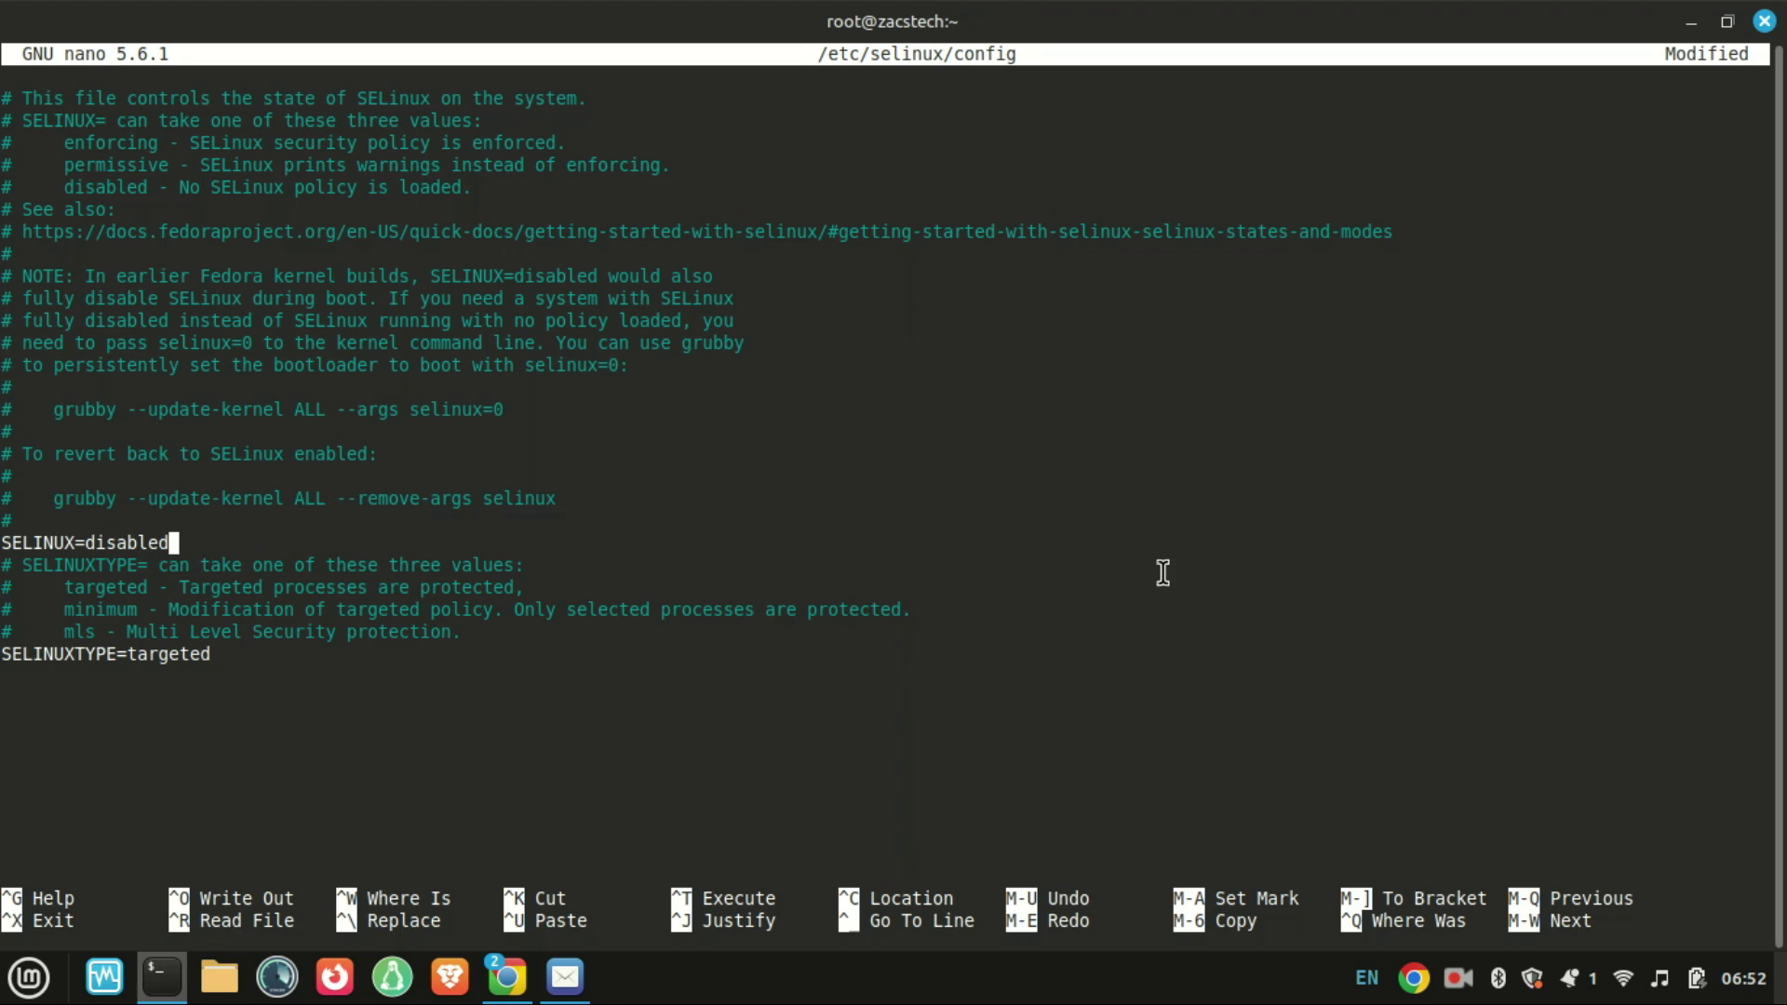
key(ctrl+x)
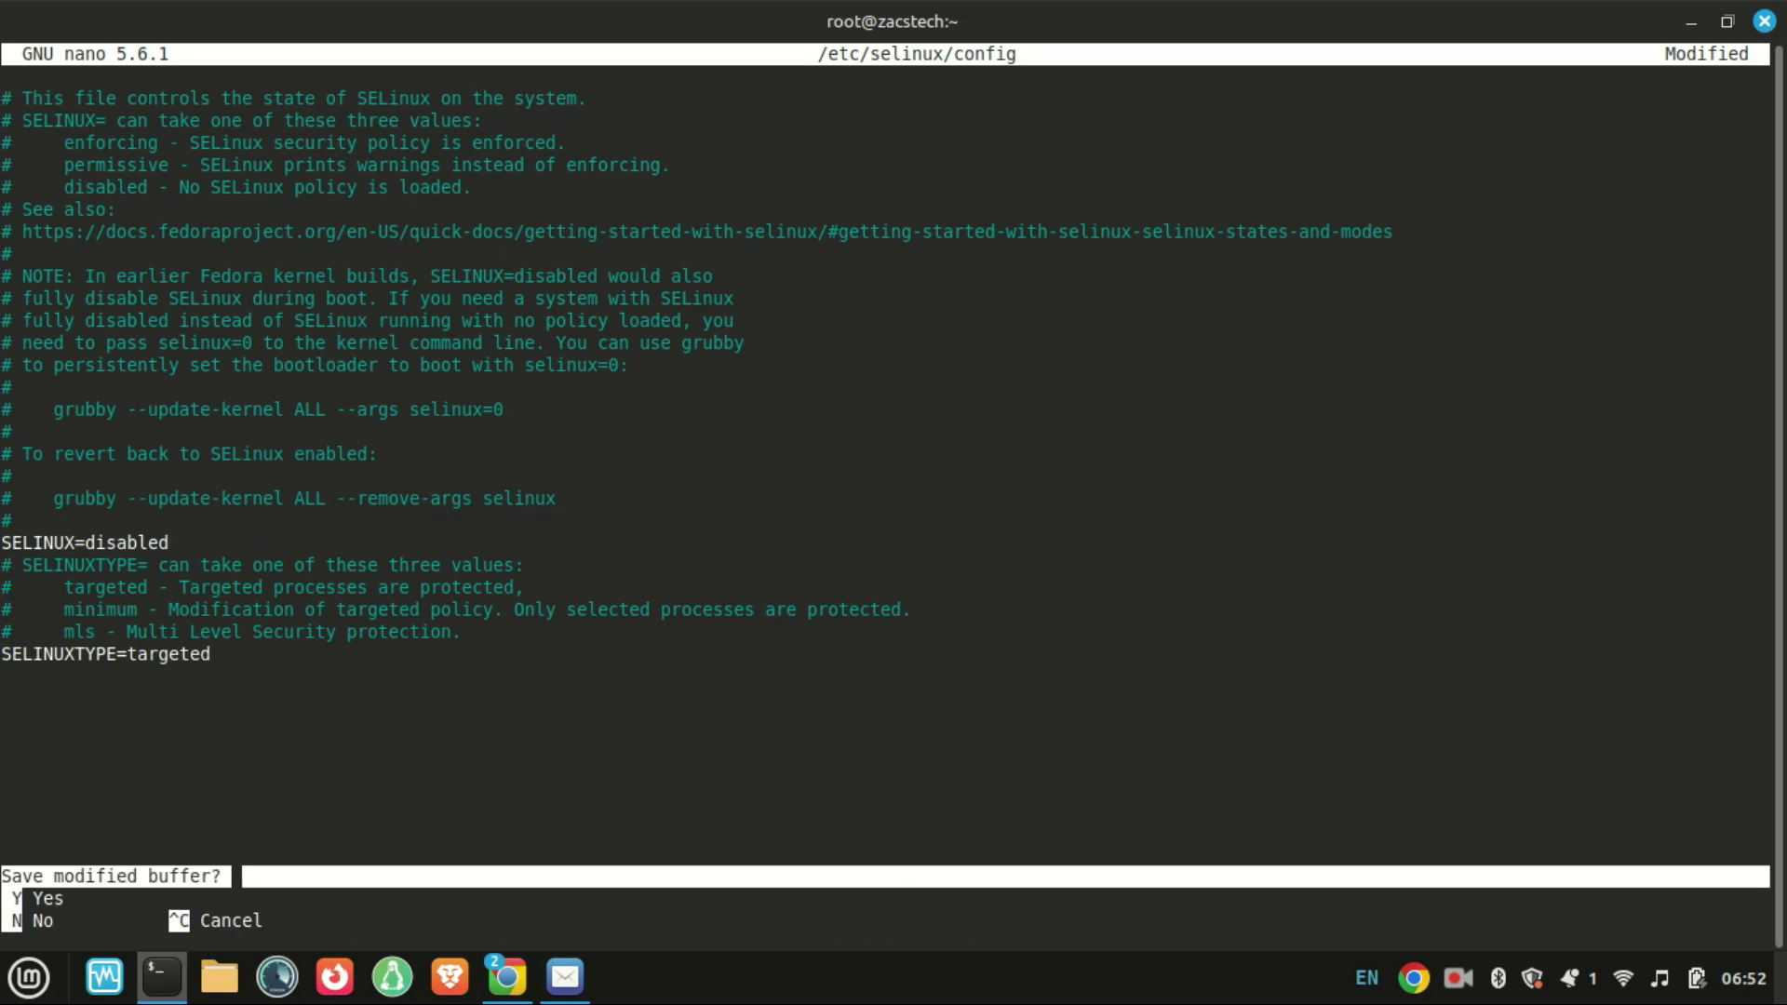
key(y)
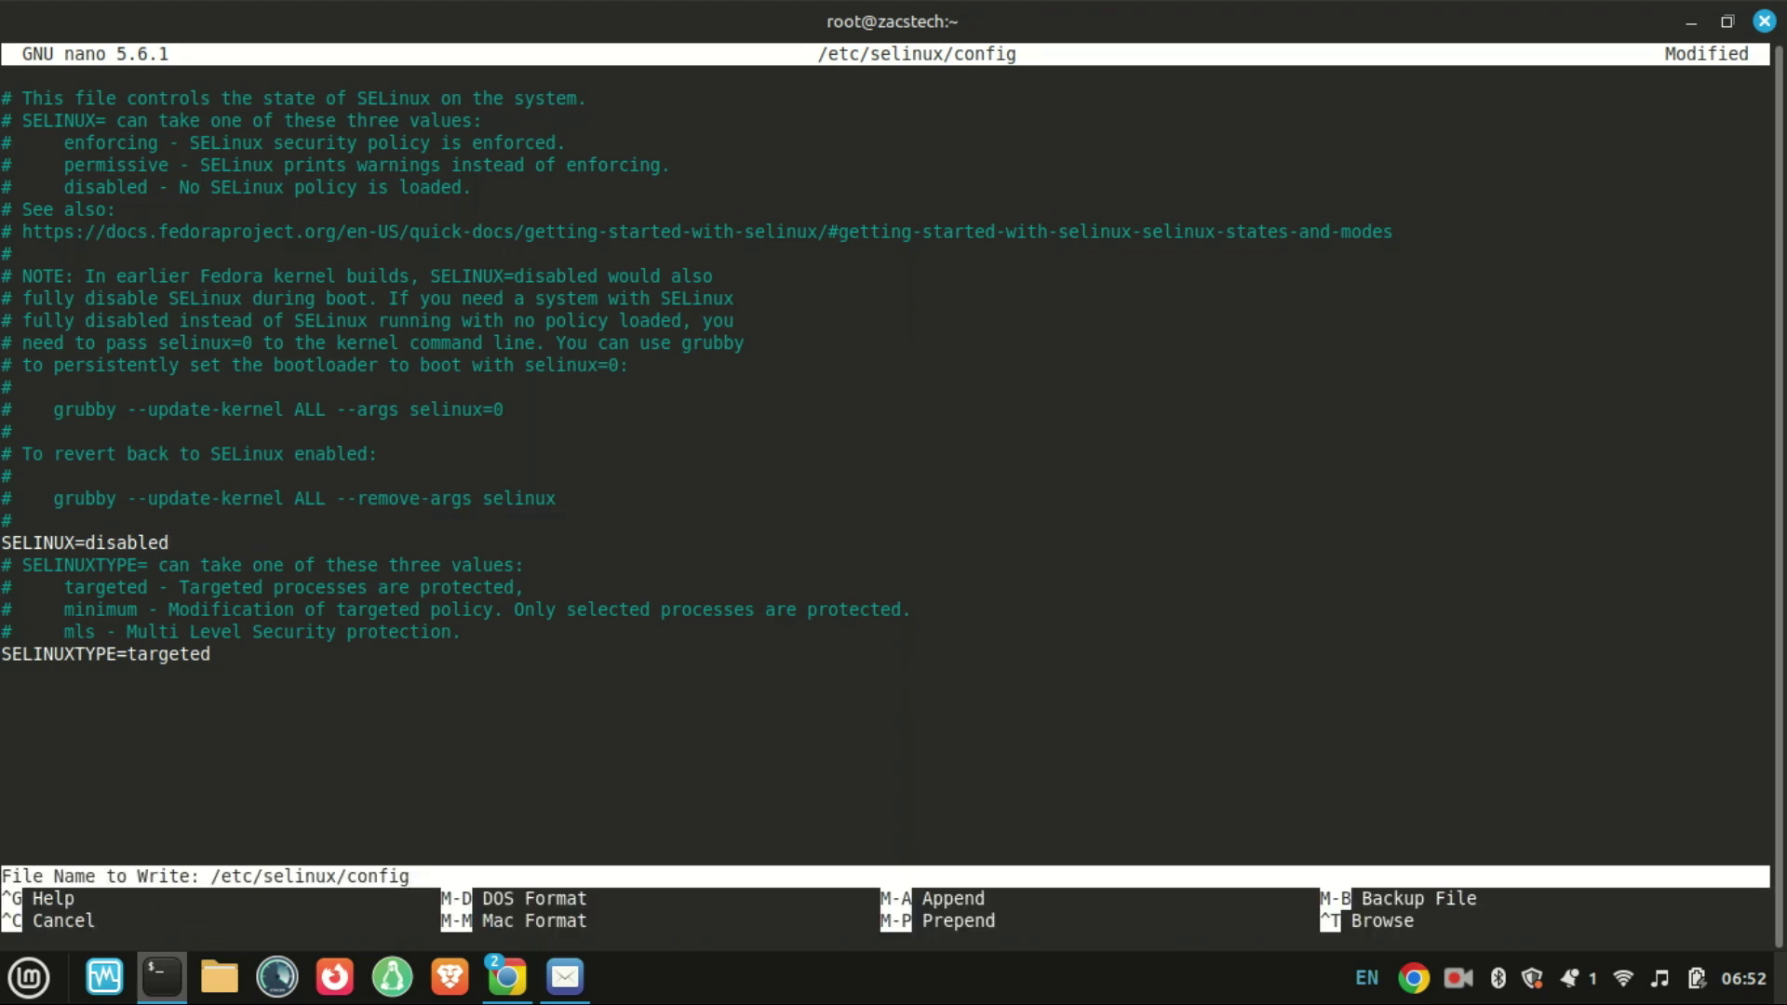
Step: Save the config, run 'sudo setenforce 0', and clear the screen
key(Return)
text(sudo setenforce 0)
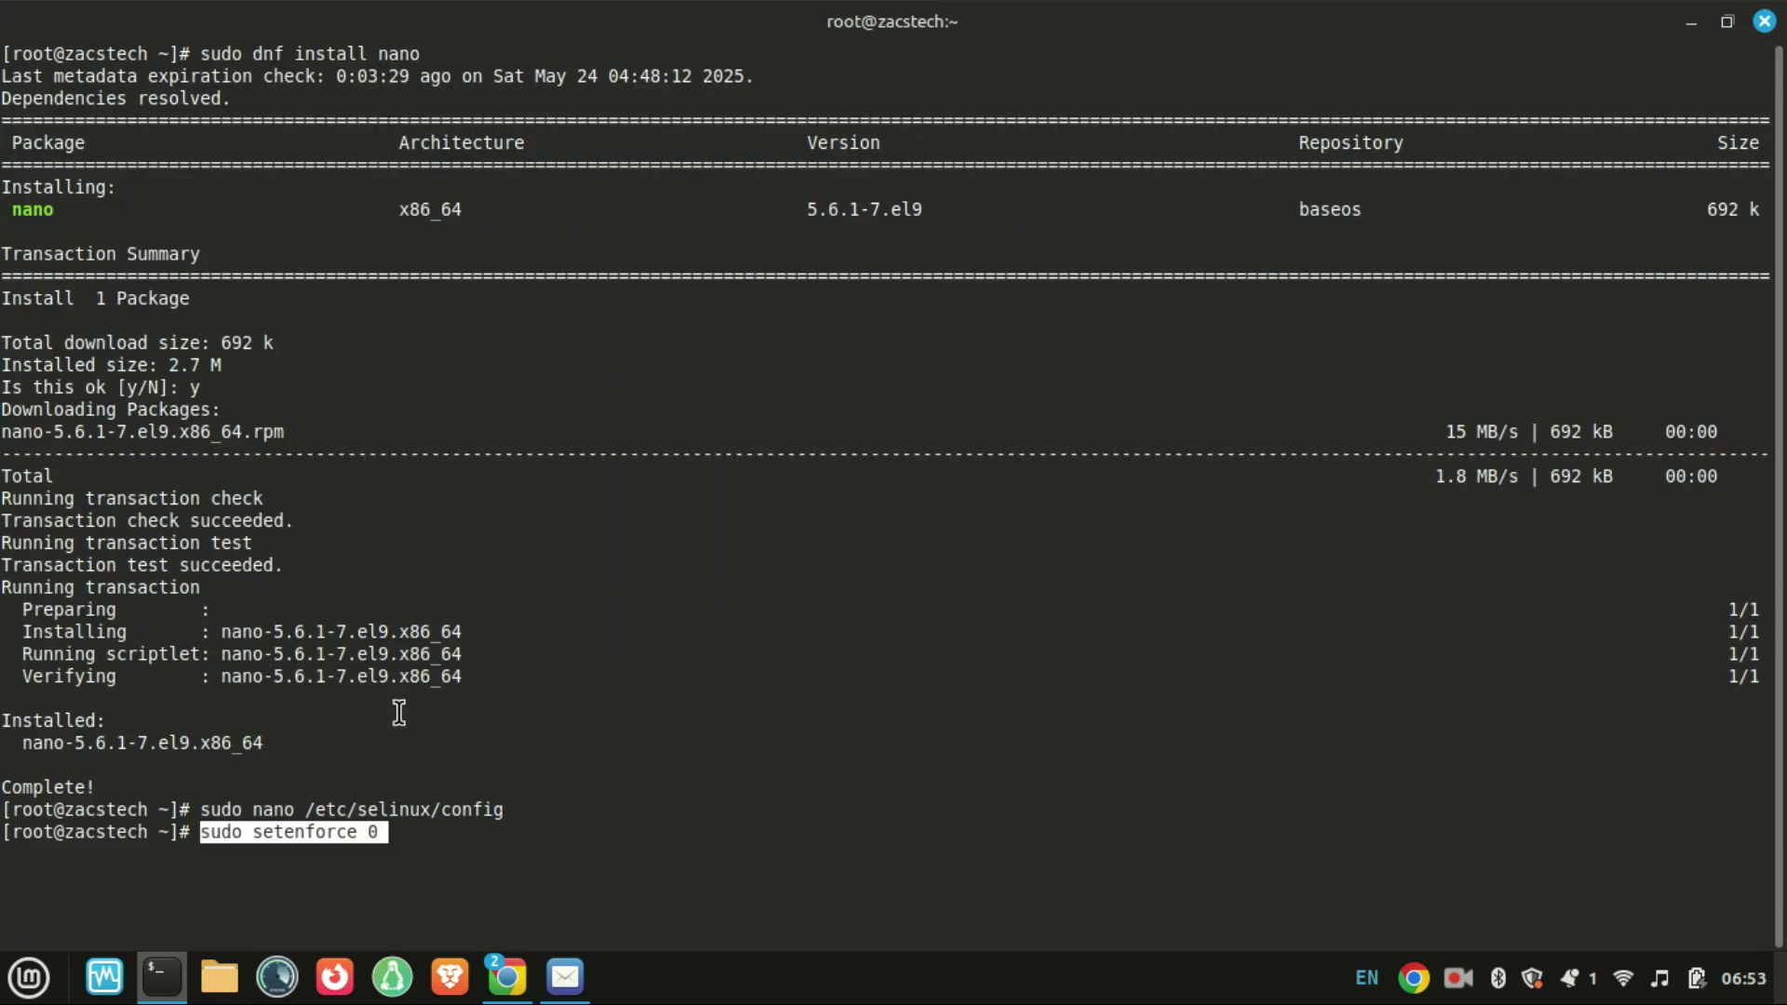
key(End)
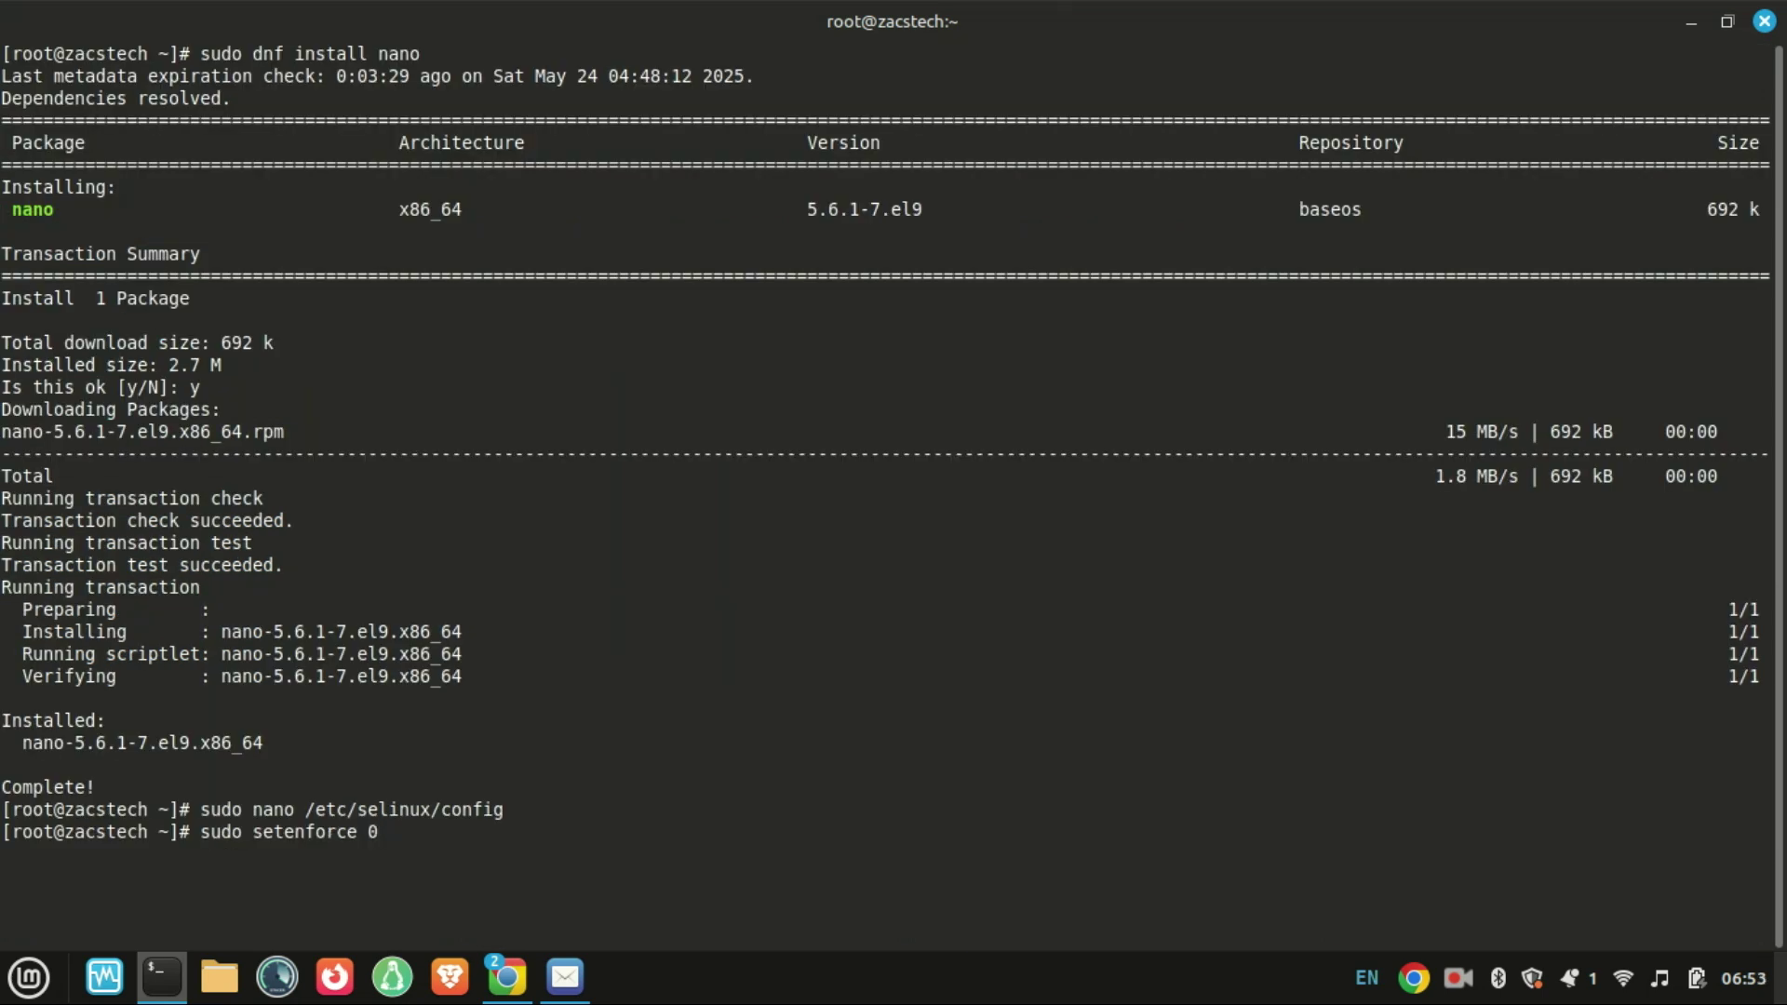
key(Return)
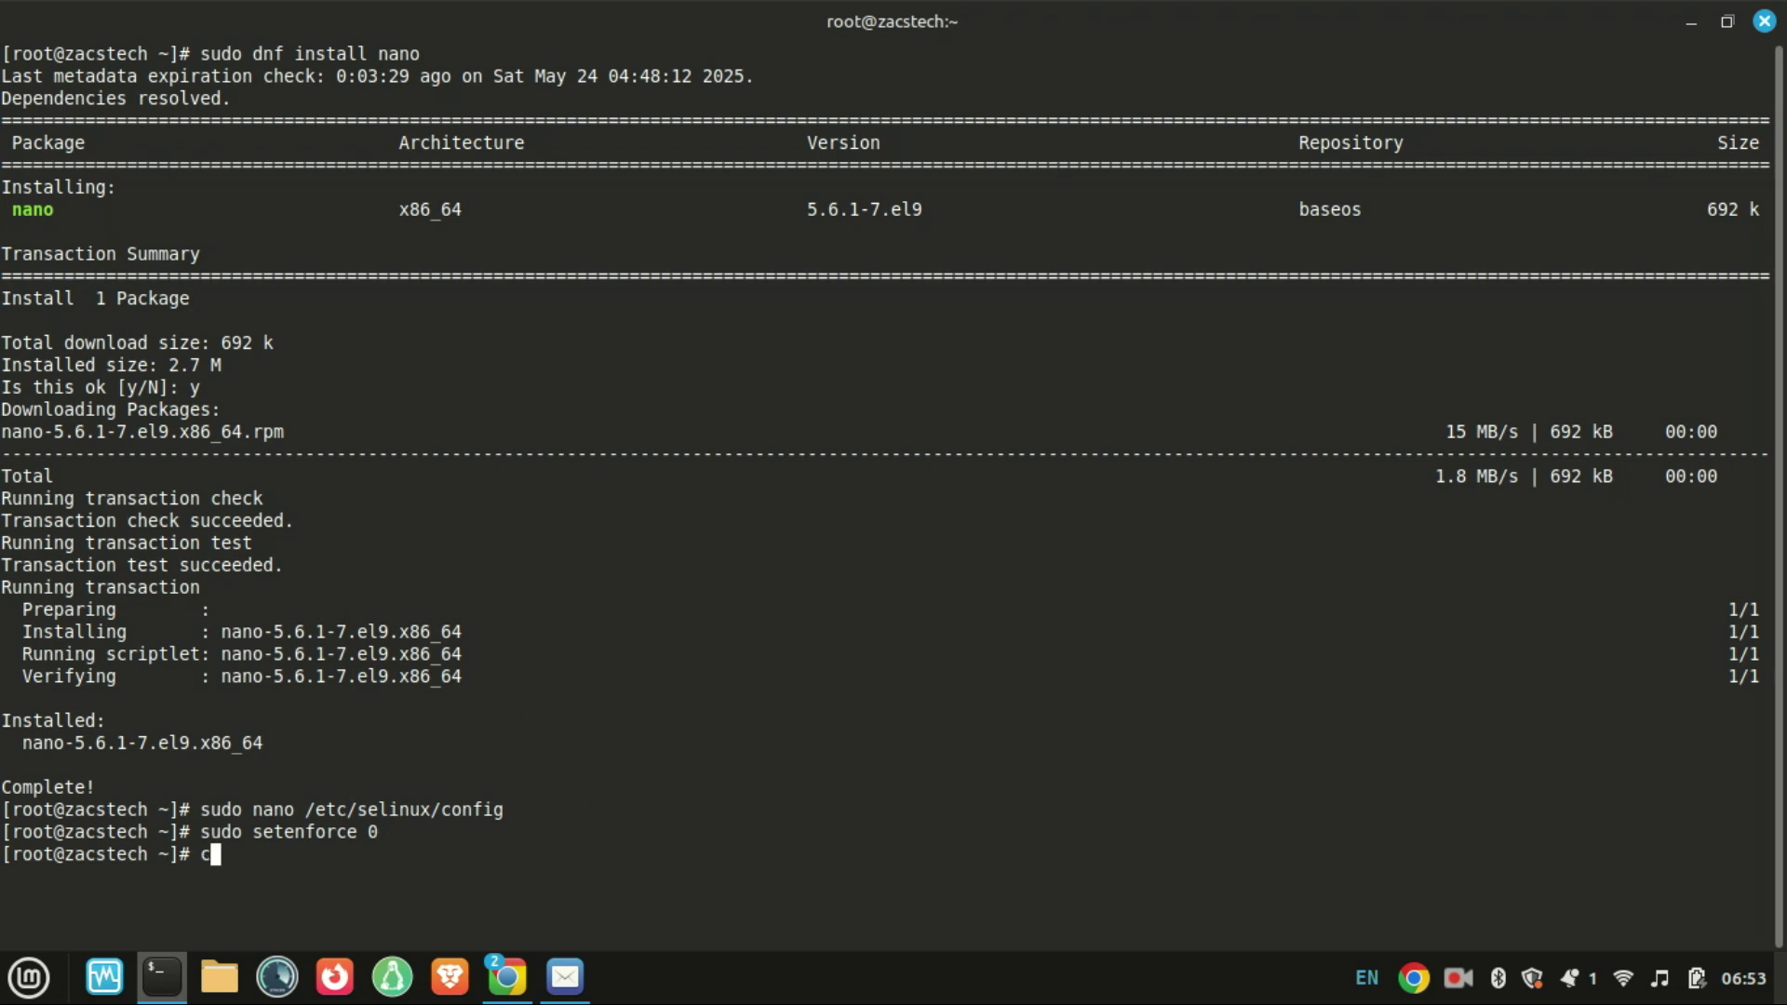
text(clear)
key(Return)
Step: Install Perl with dnf, confirming the 208 packages, then clear the screen
key(ctrl+shift+v)
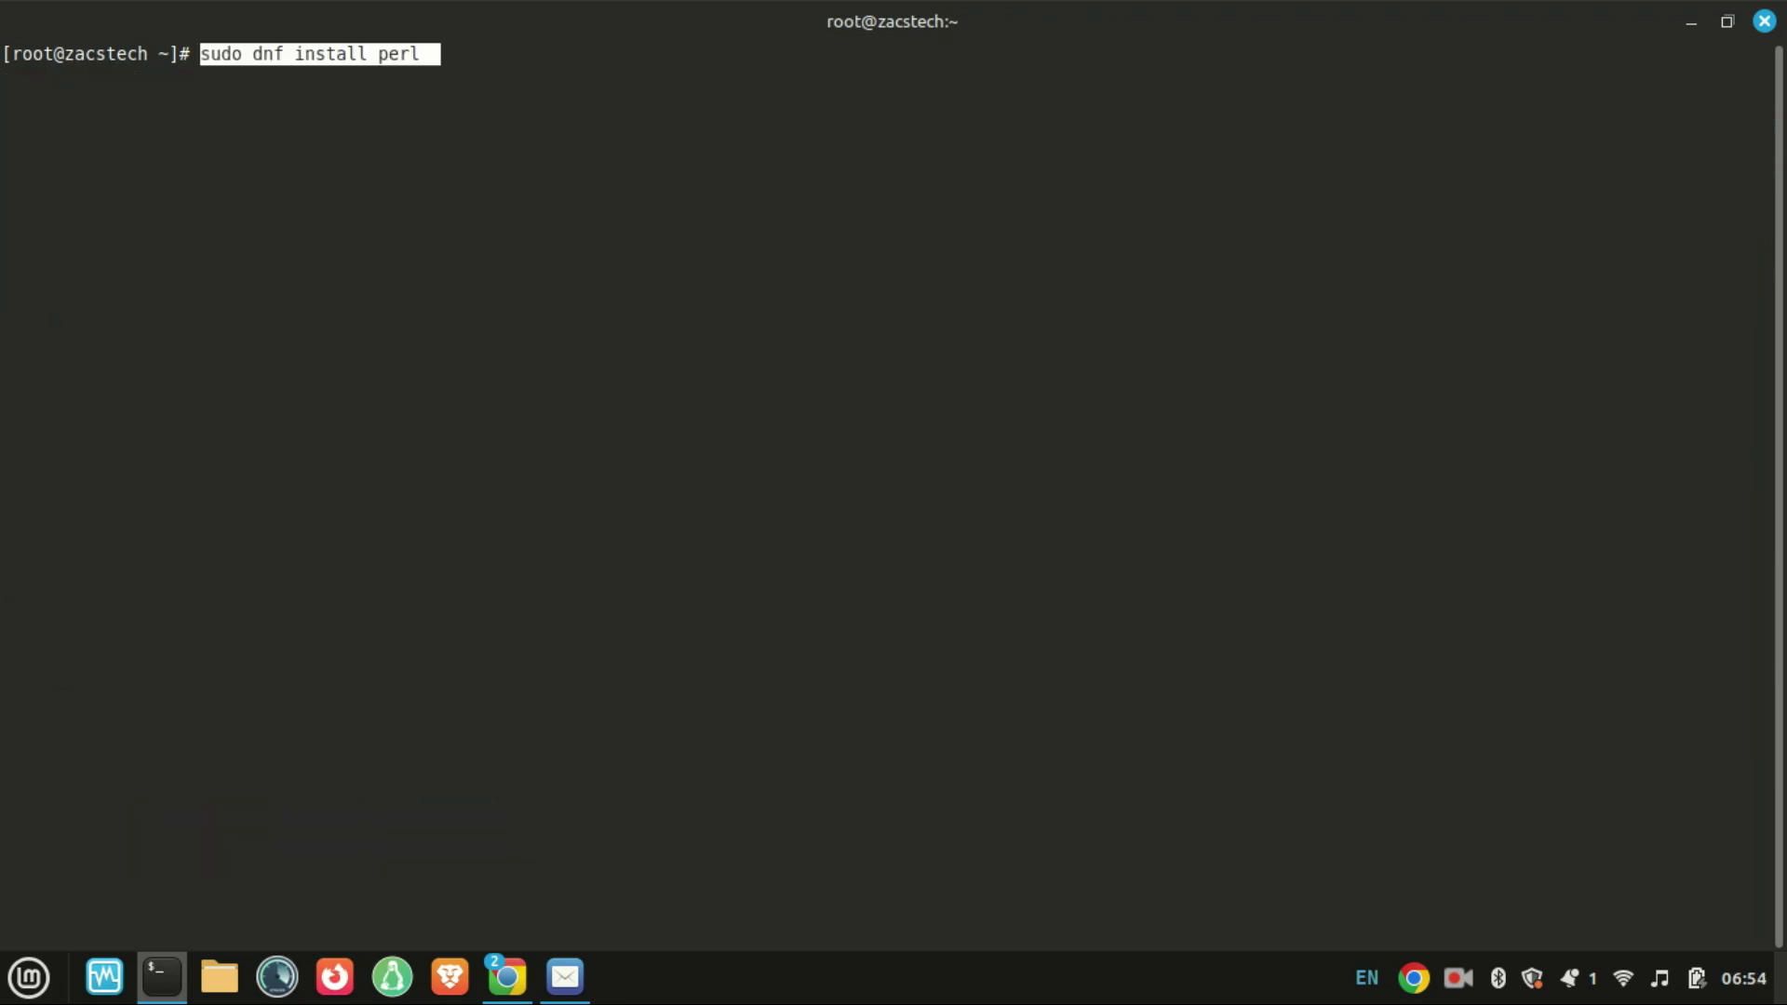
key(End)
key(Return)
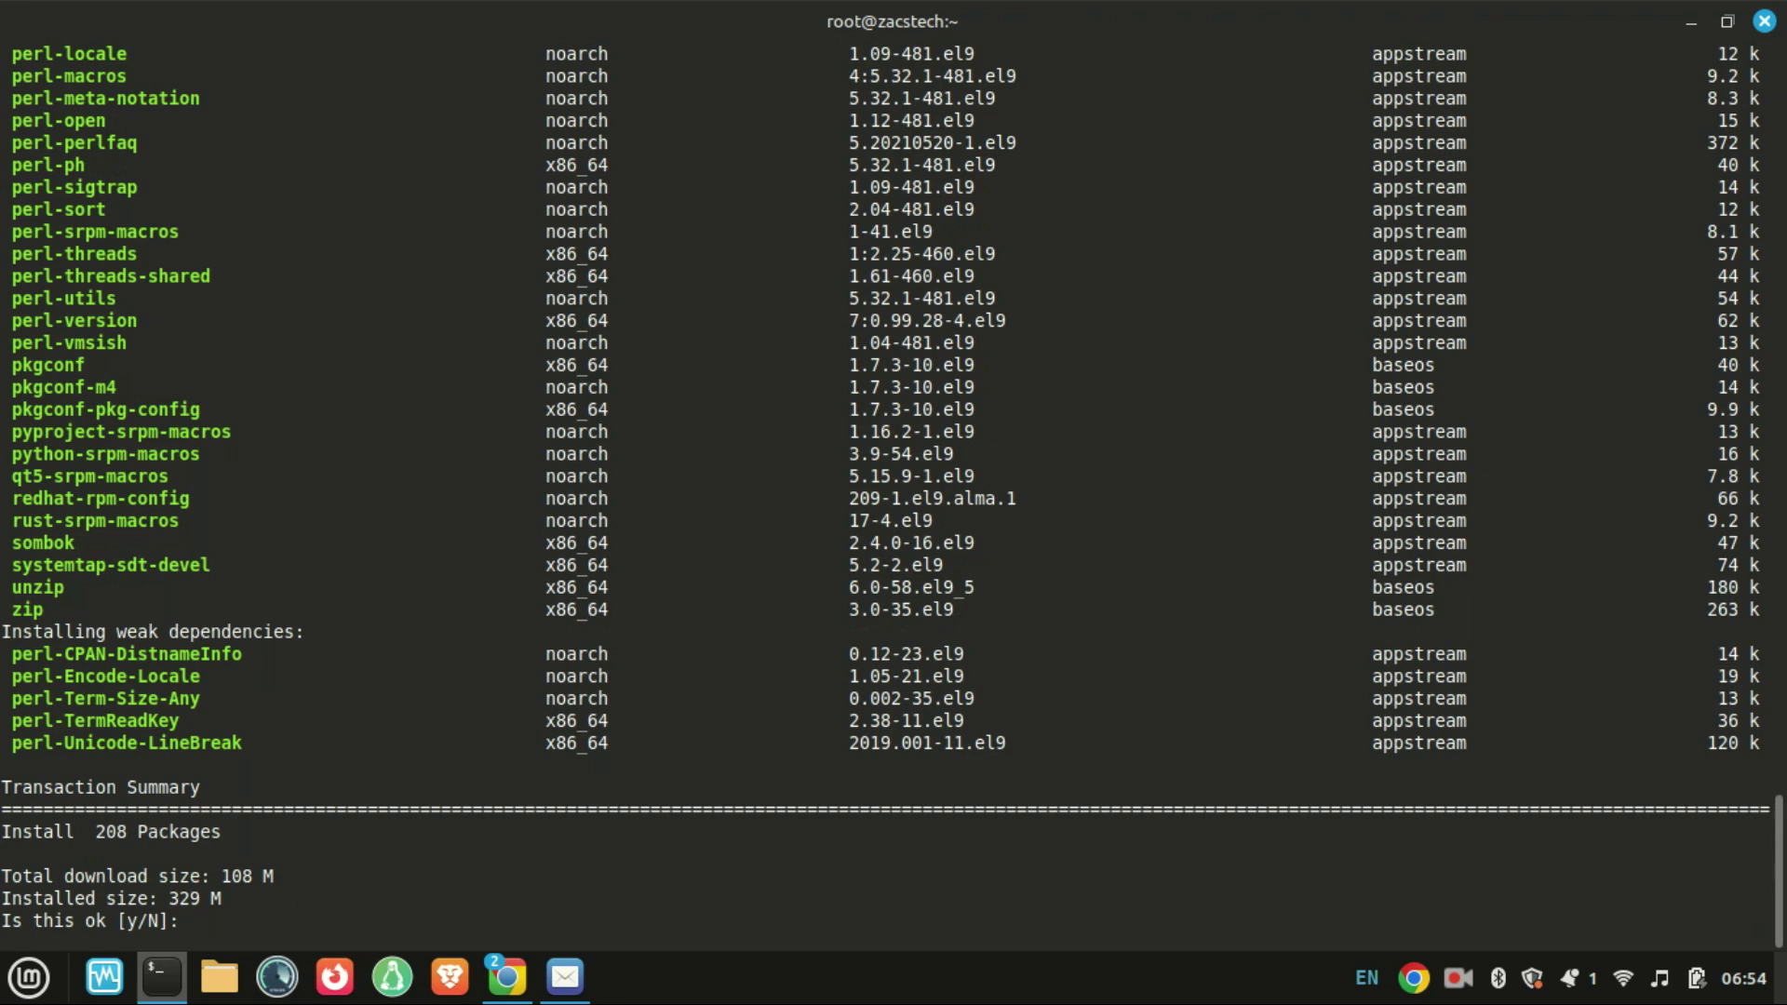
text(y)
key(Return)
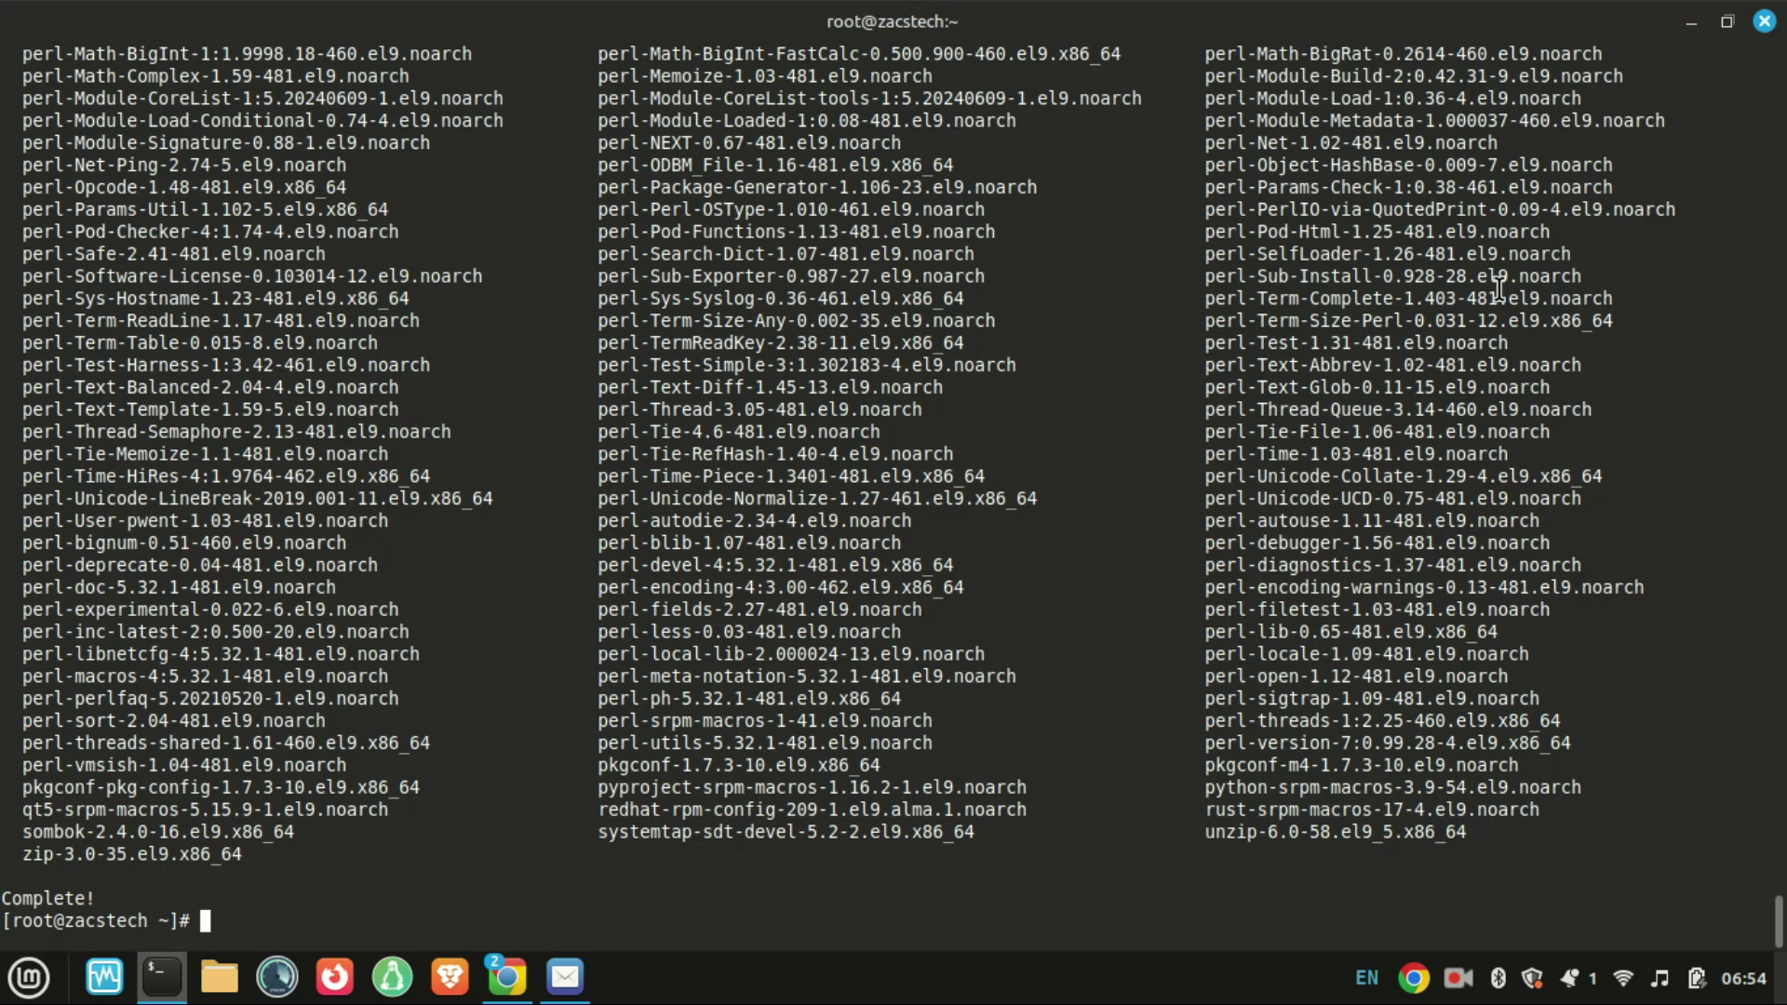
text(cle)
text(ar)
key(Return)
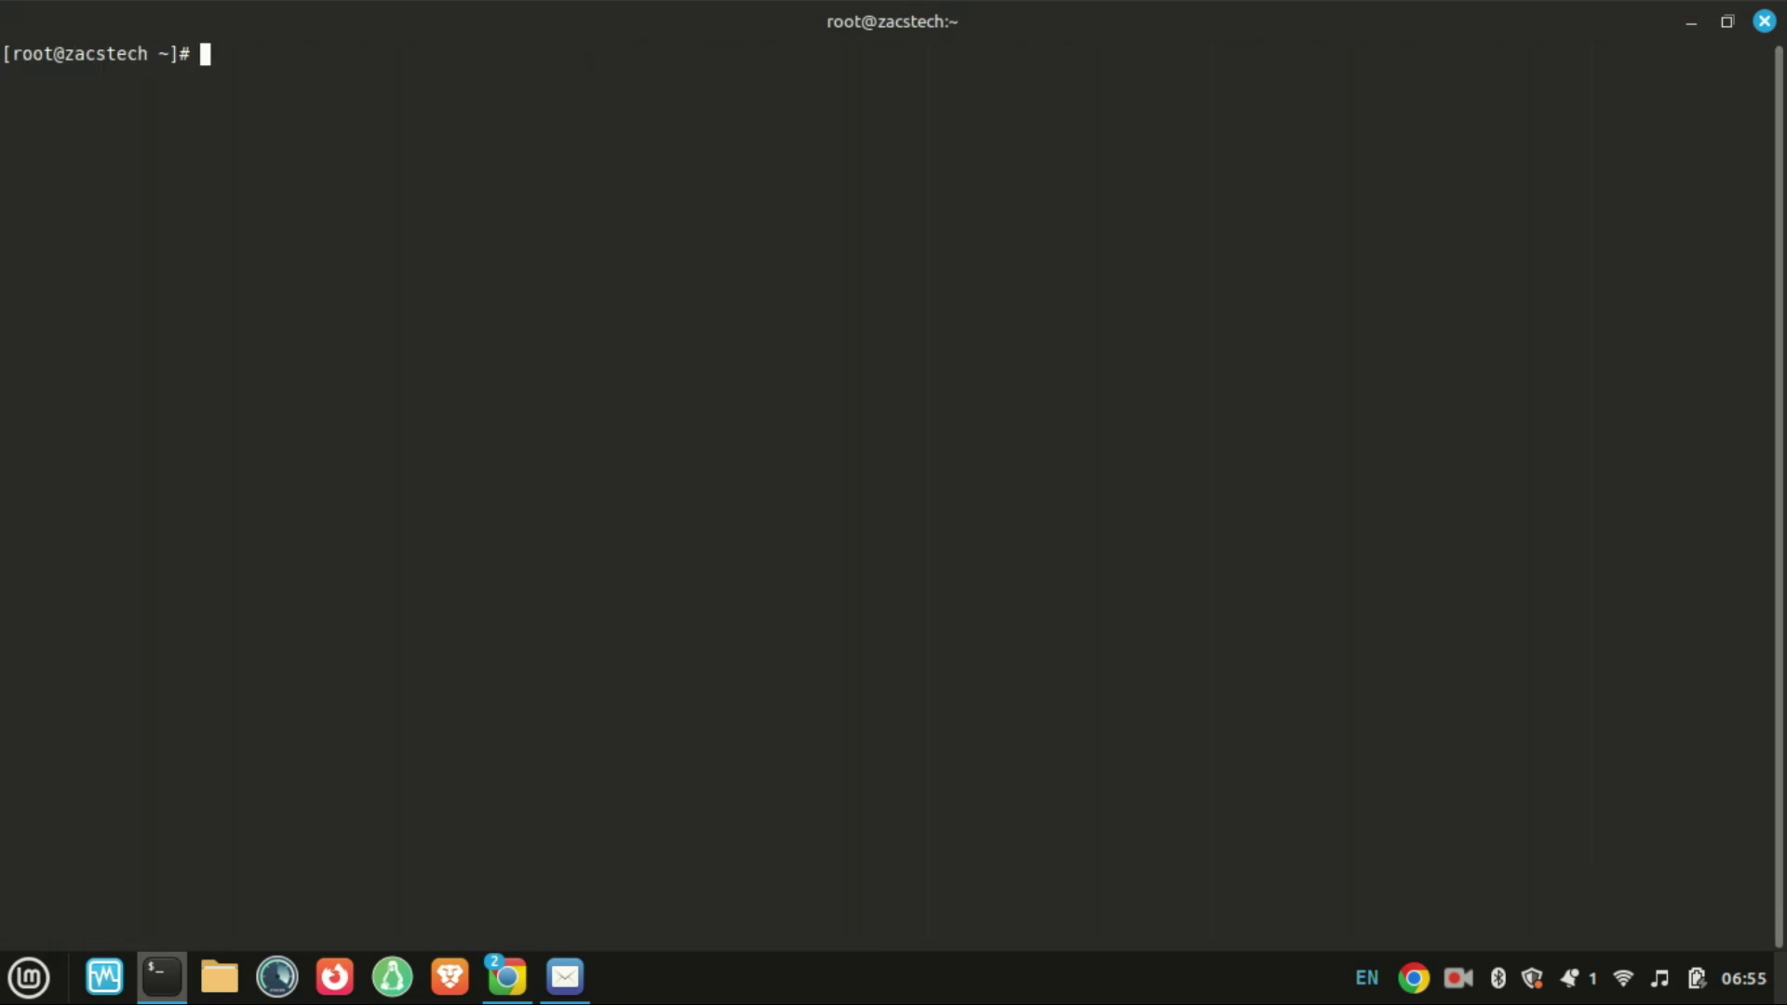
Step: In /home, download the latest cPanel installer with curl and run 'sh latest'
text(cd)
text( /home)
key(Return)
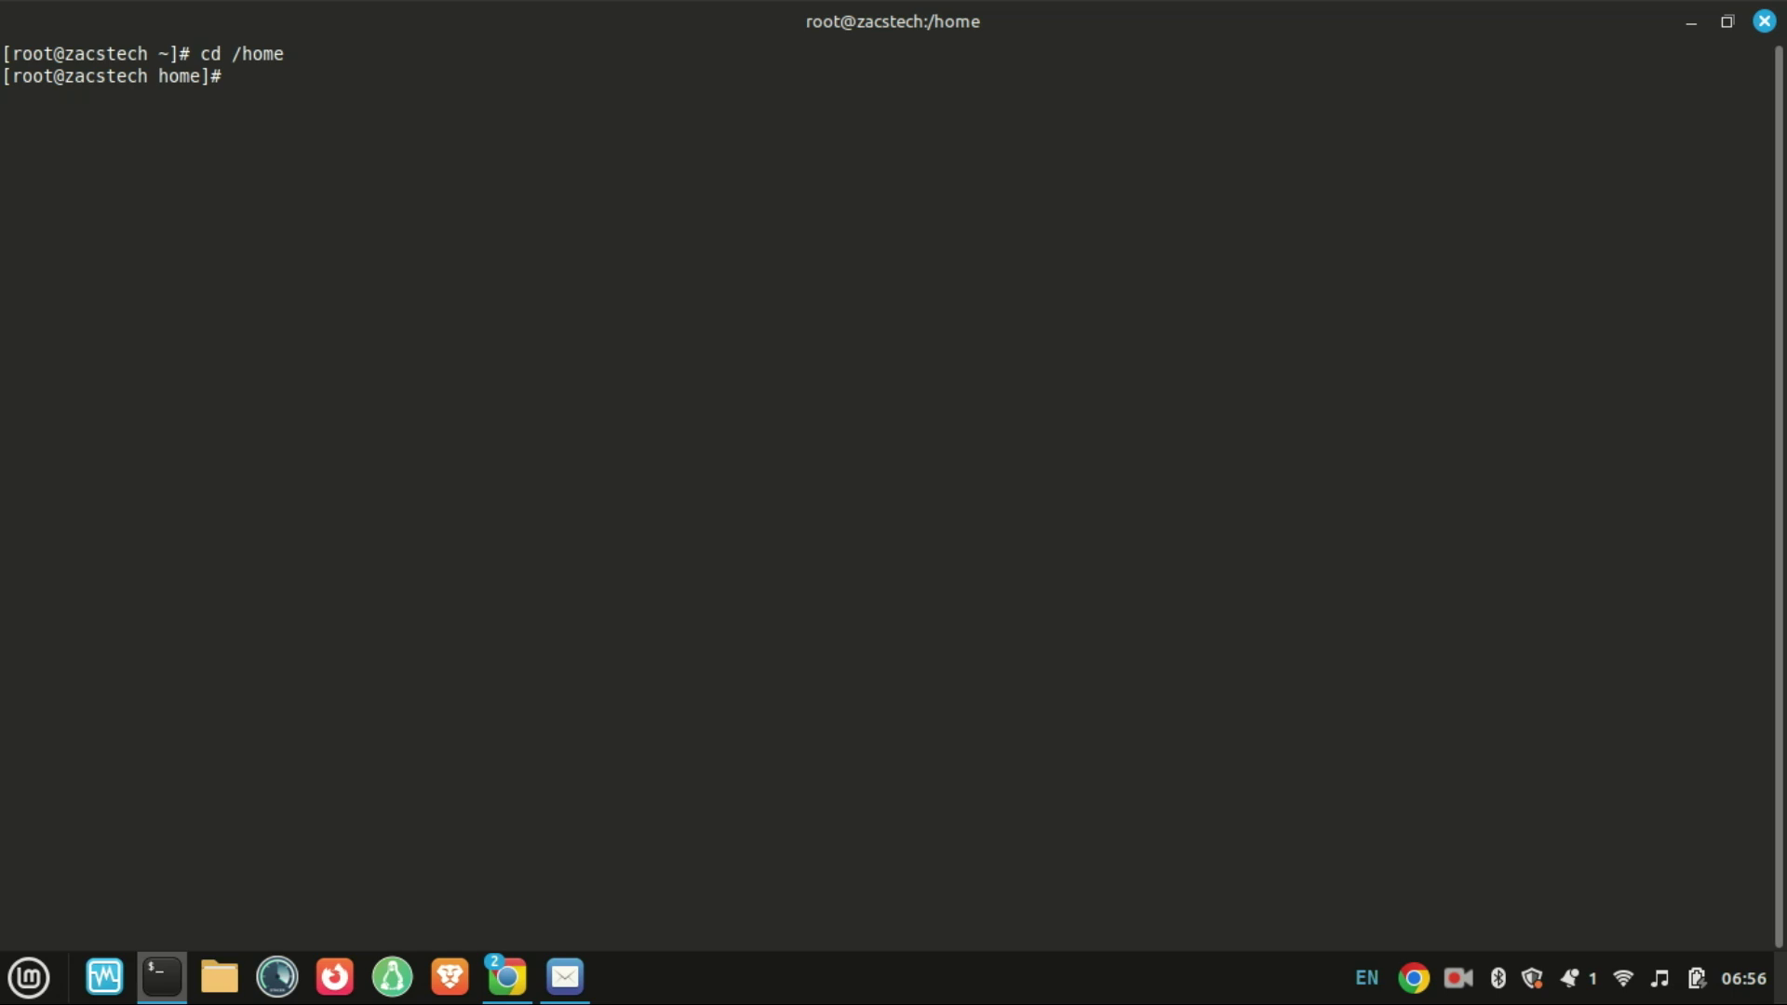
key(ctrl+l)
text(curl -o latest -L https://securedownloads.cpanel.net/latest)
key(End)
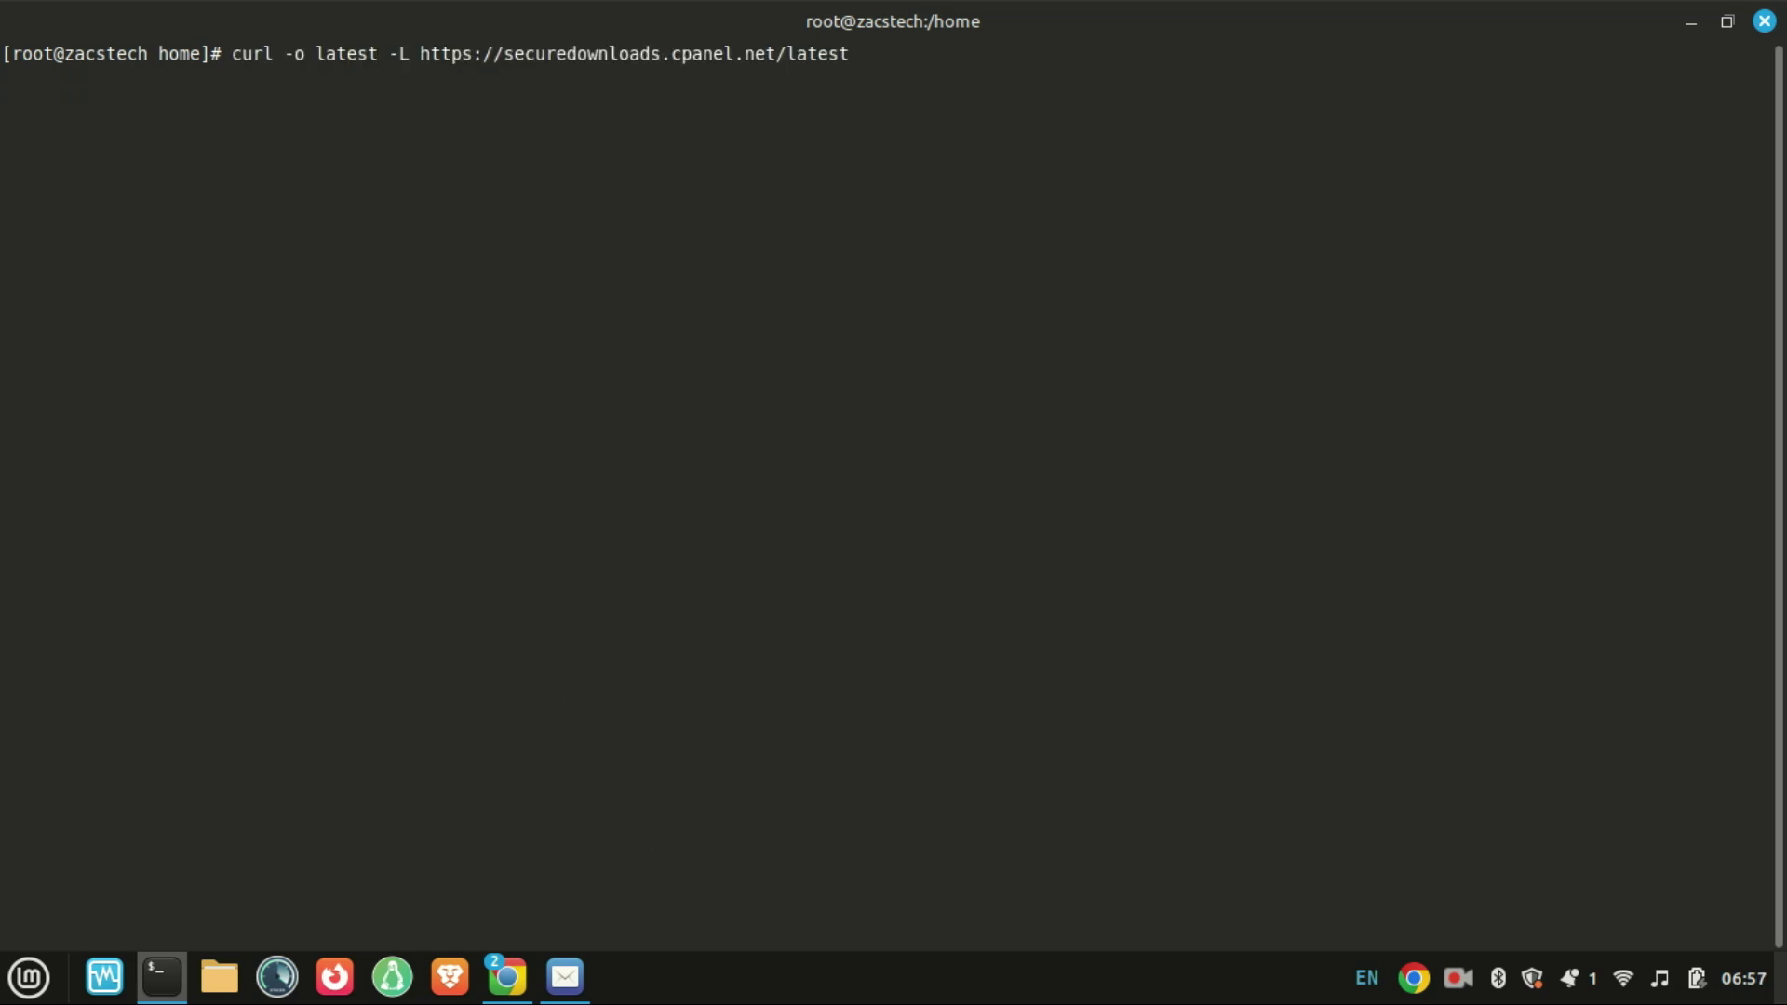
key(Return)
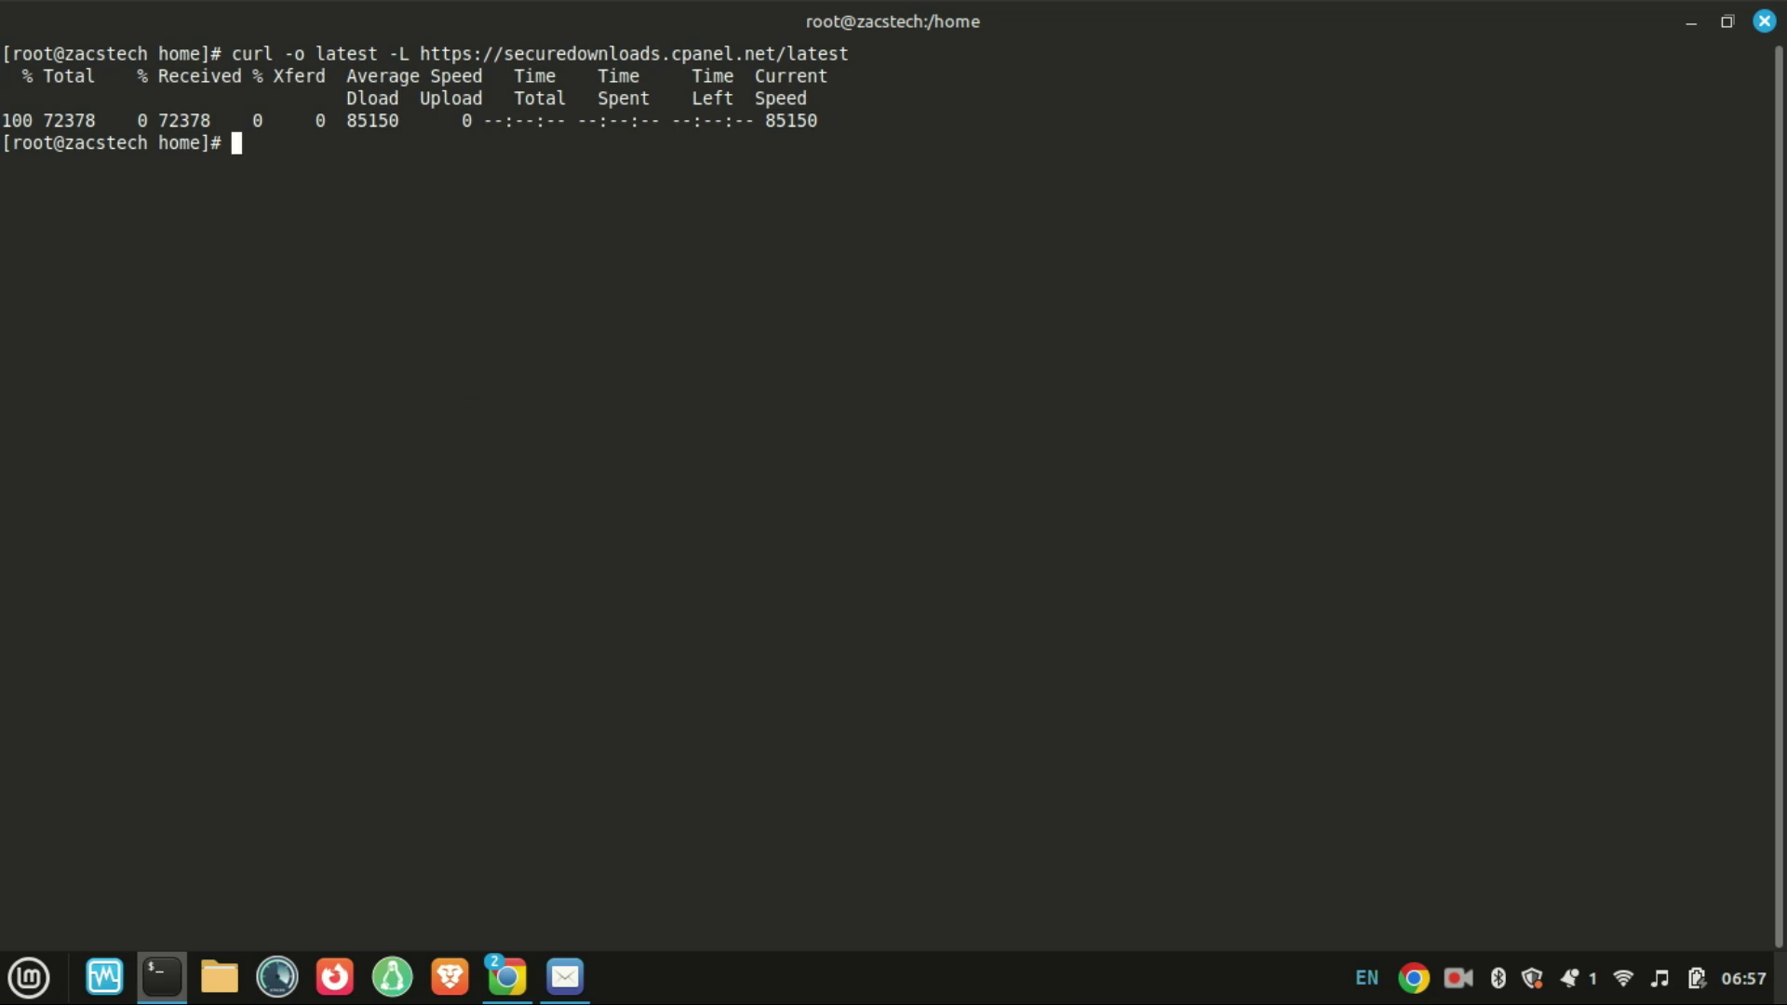
text(sh la)
text(test)
key(Return)
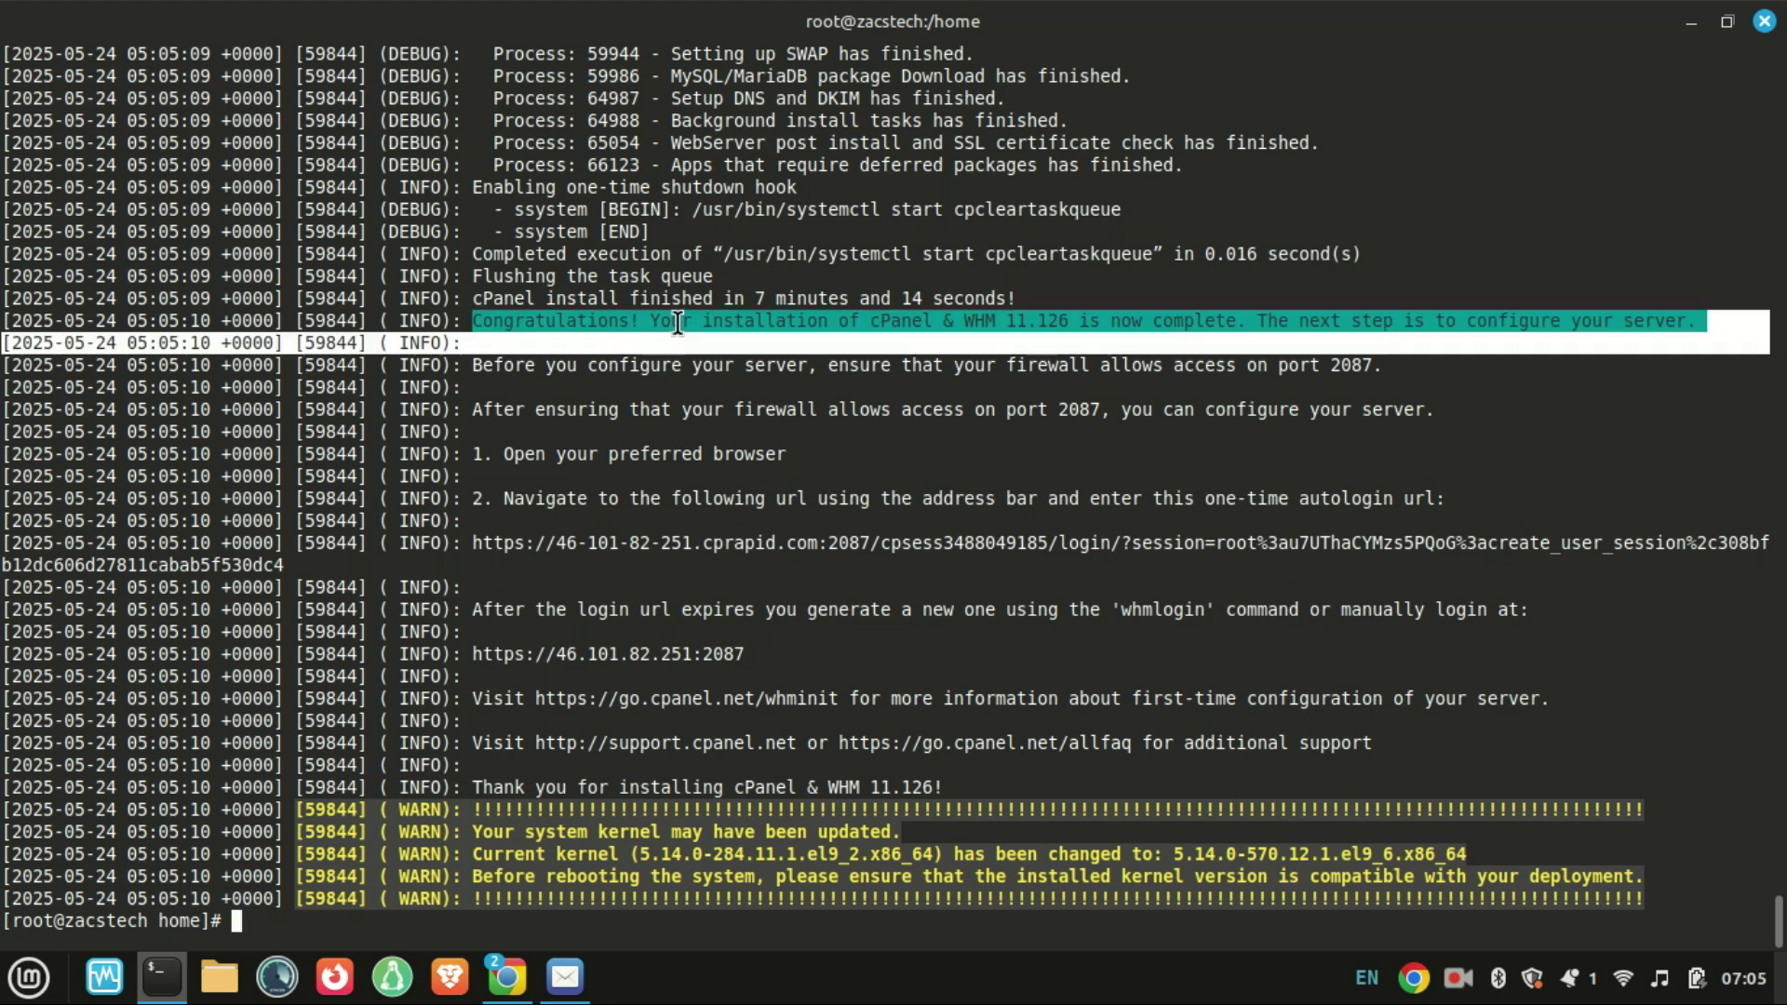
drag(677, 323, 712, 321)
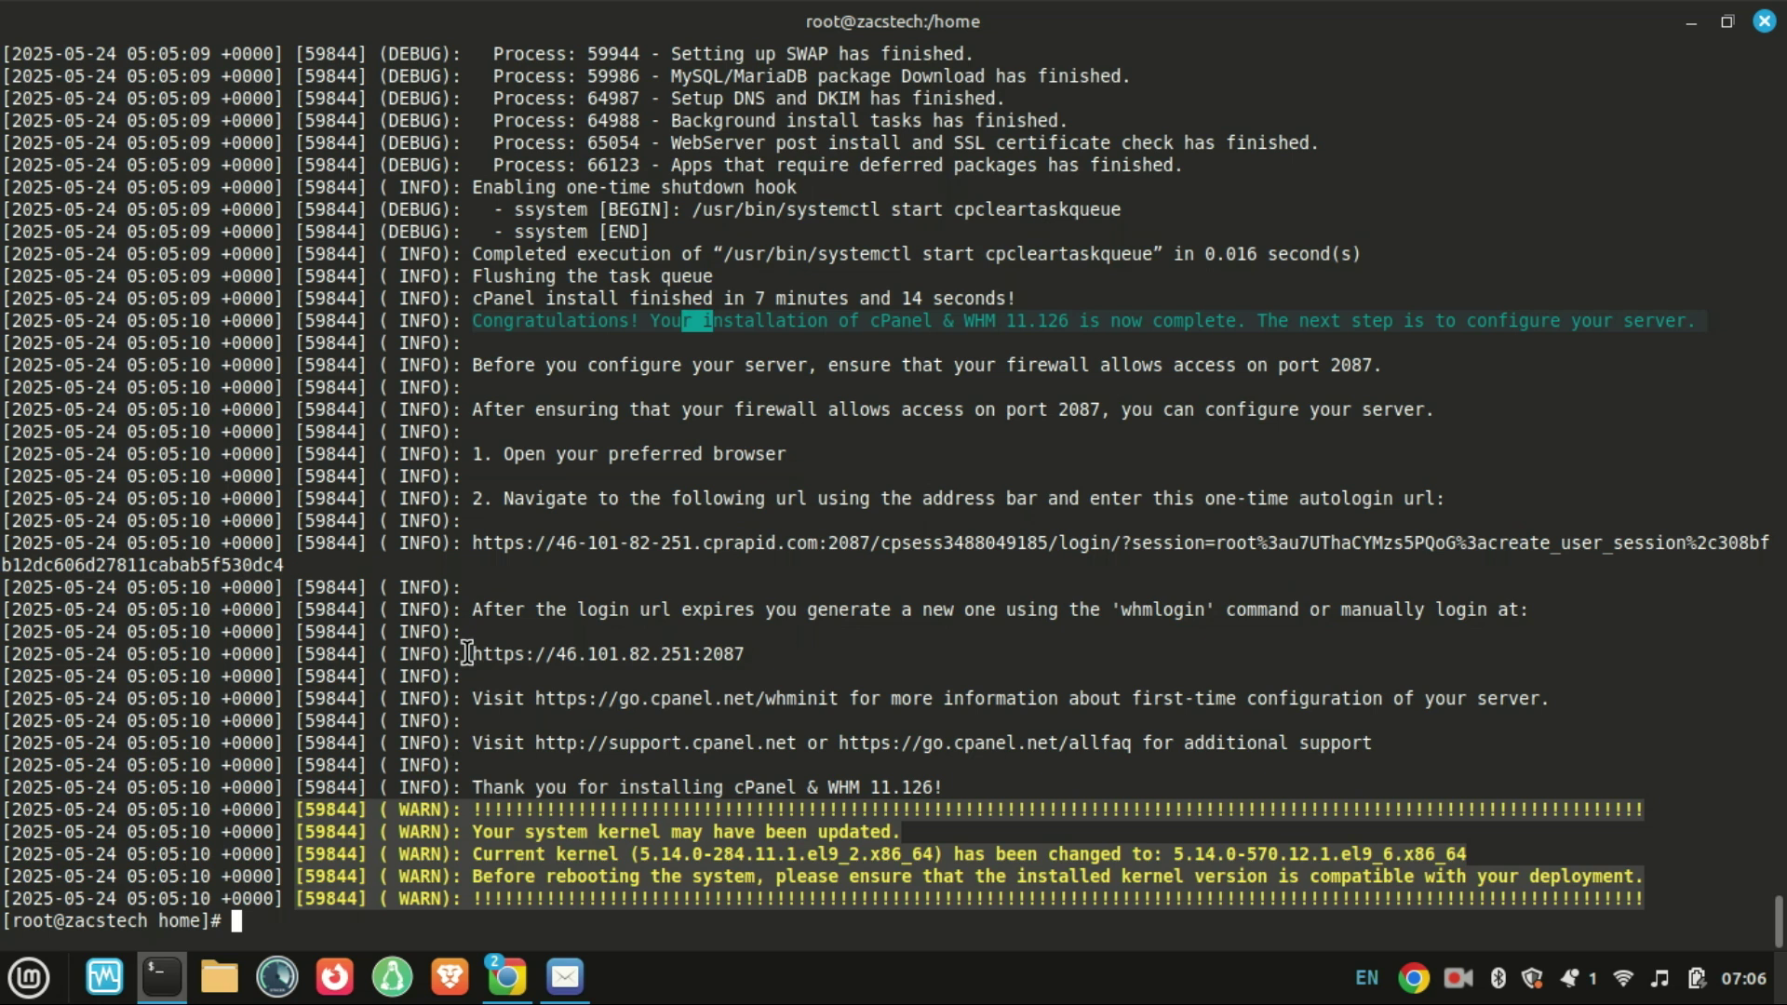
drag(470, 656, 748, 658)
key(ctrl+c)
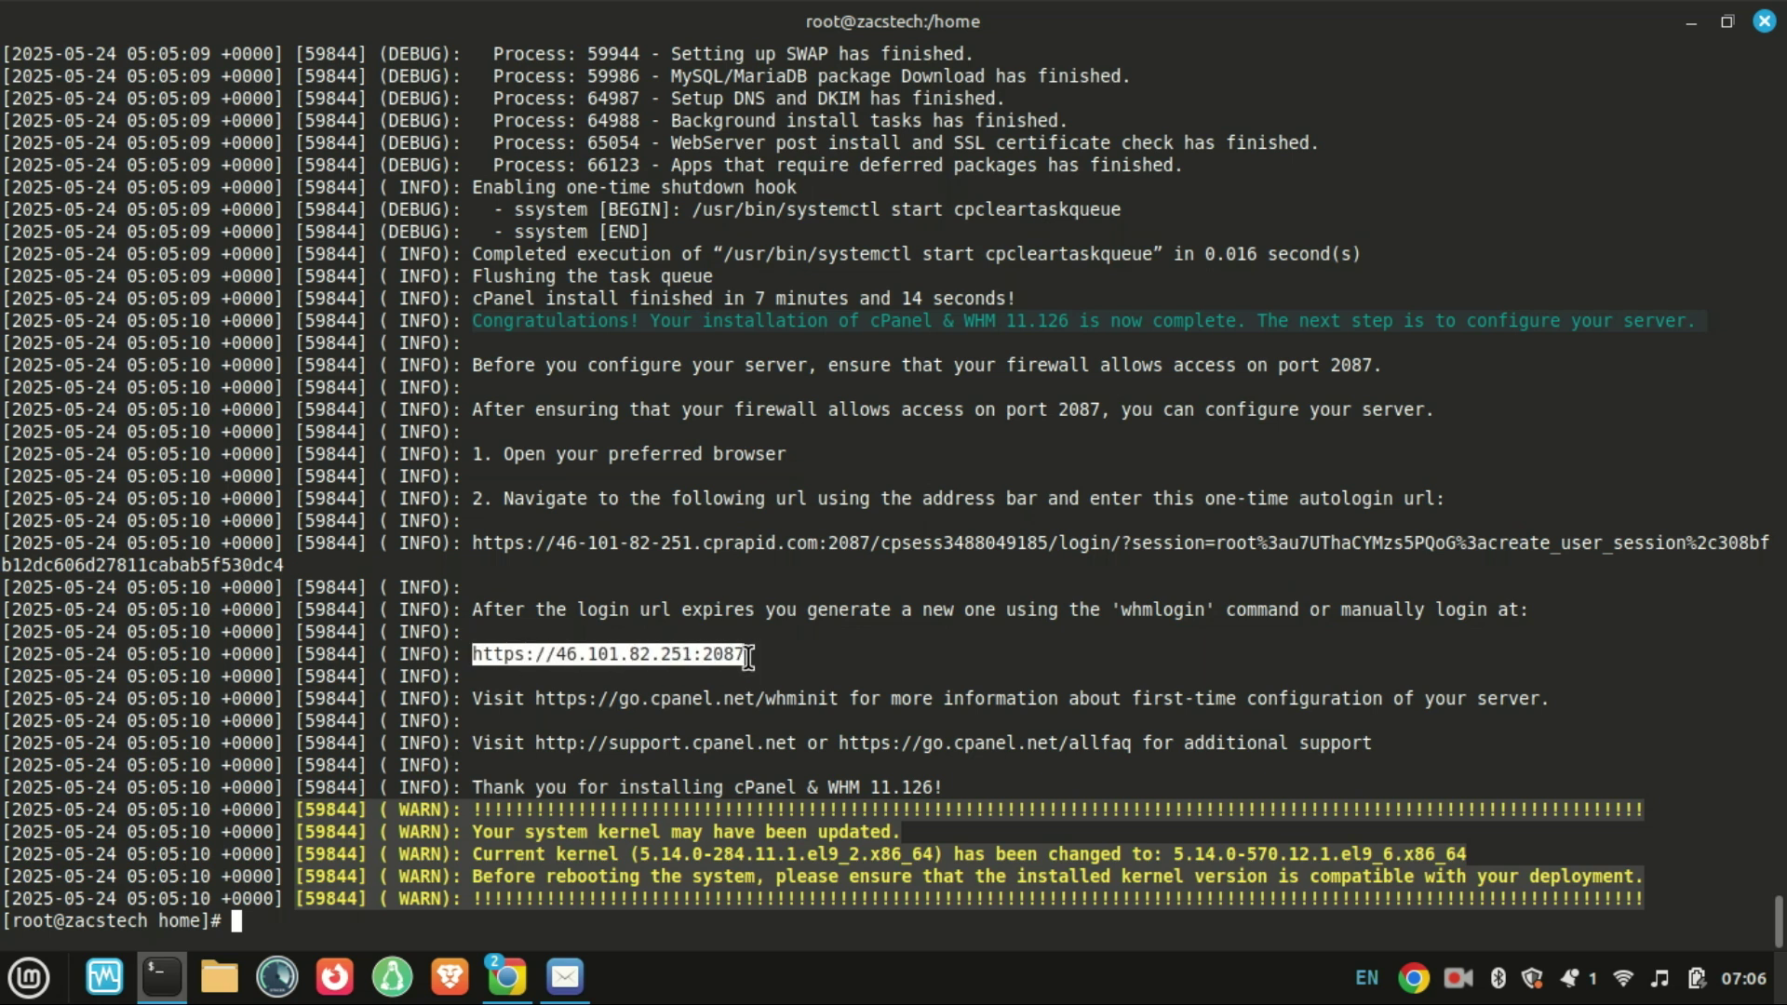
right_click(727, 664)
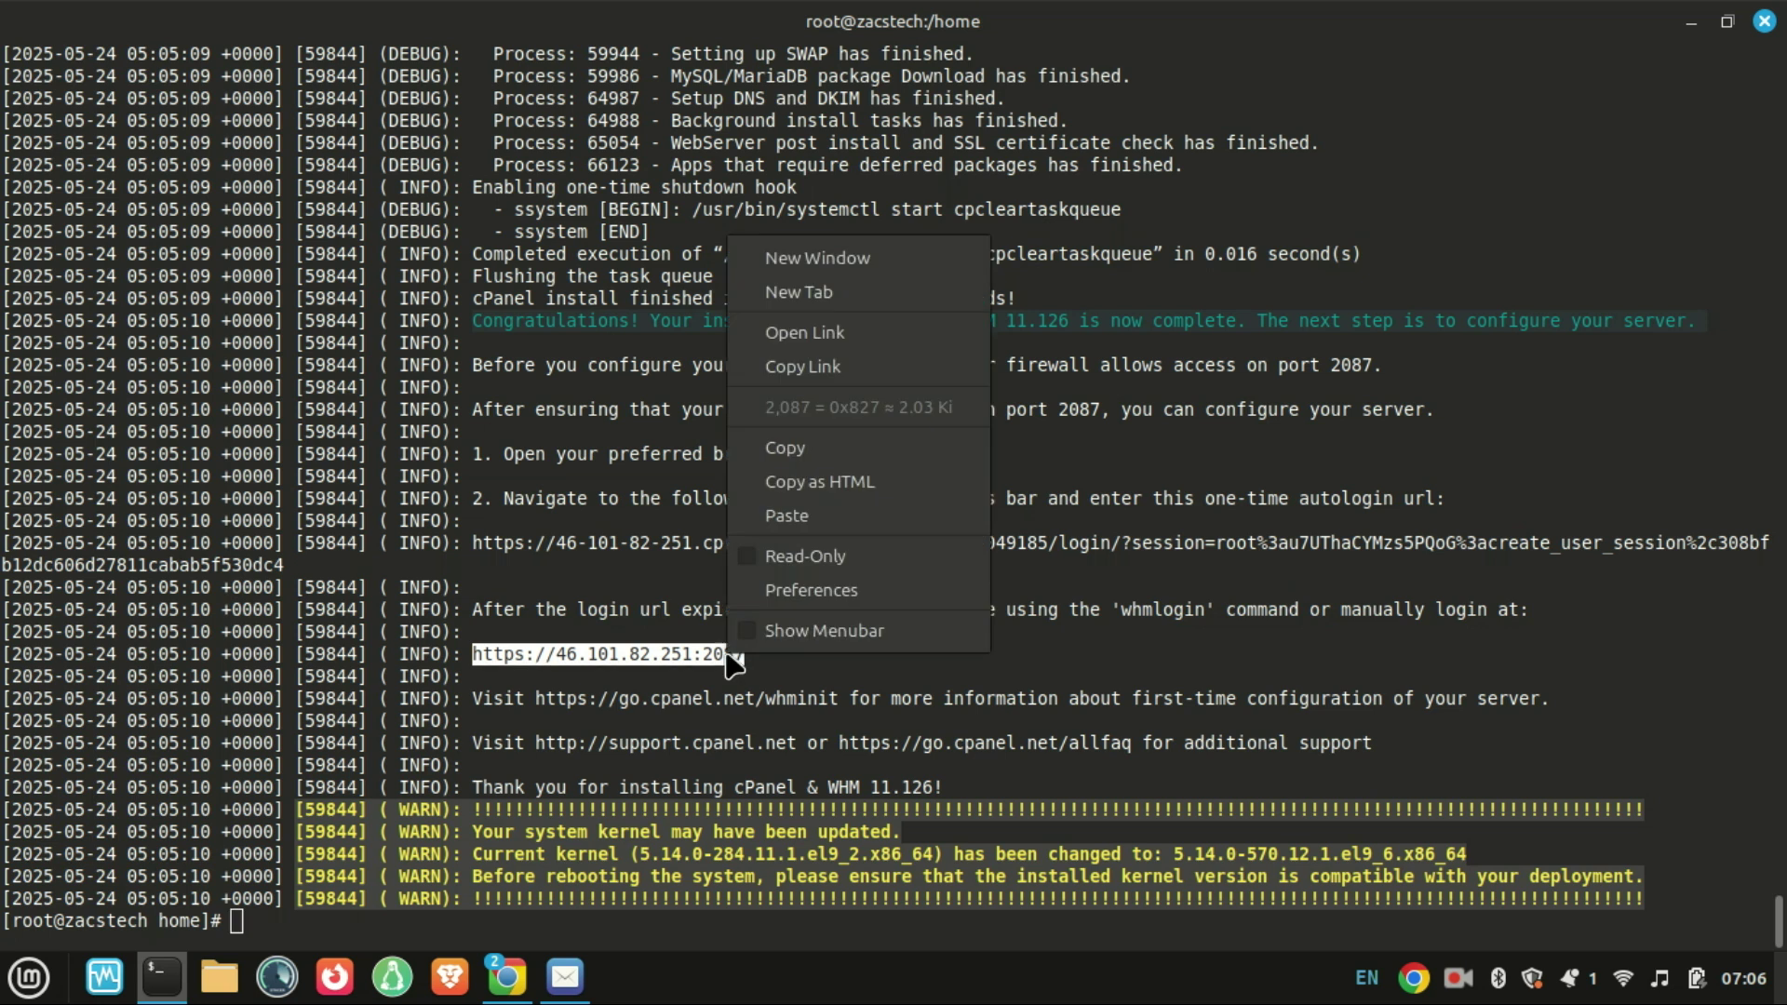
click(785, 448)
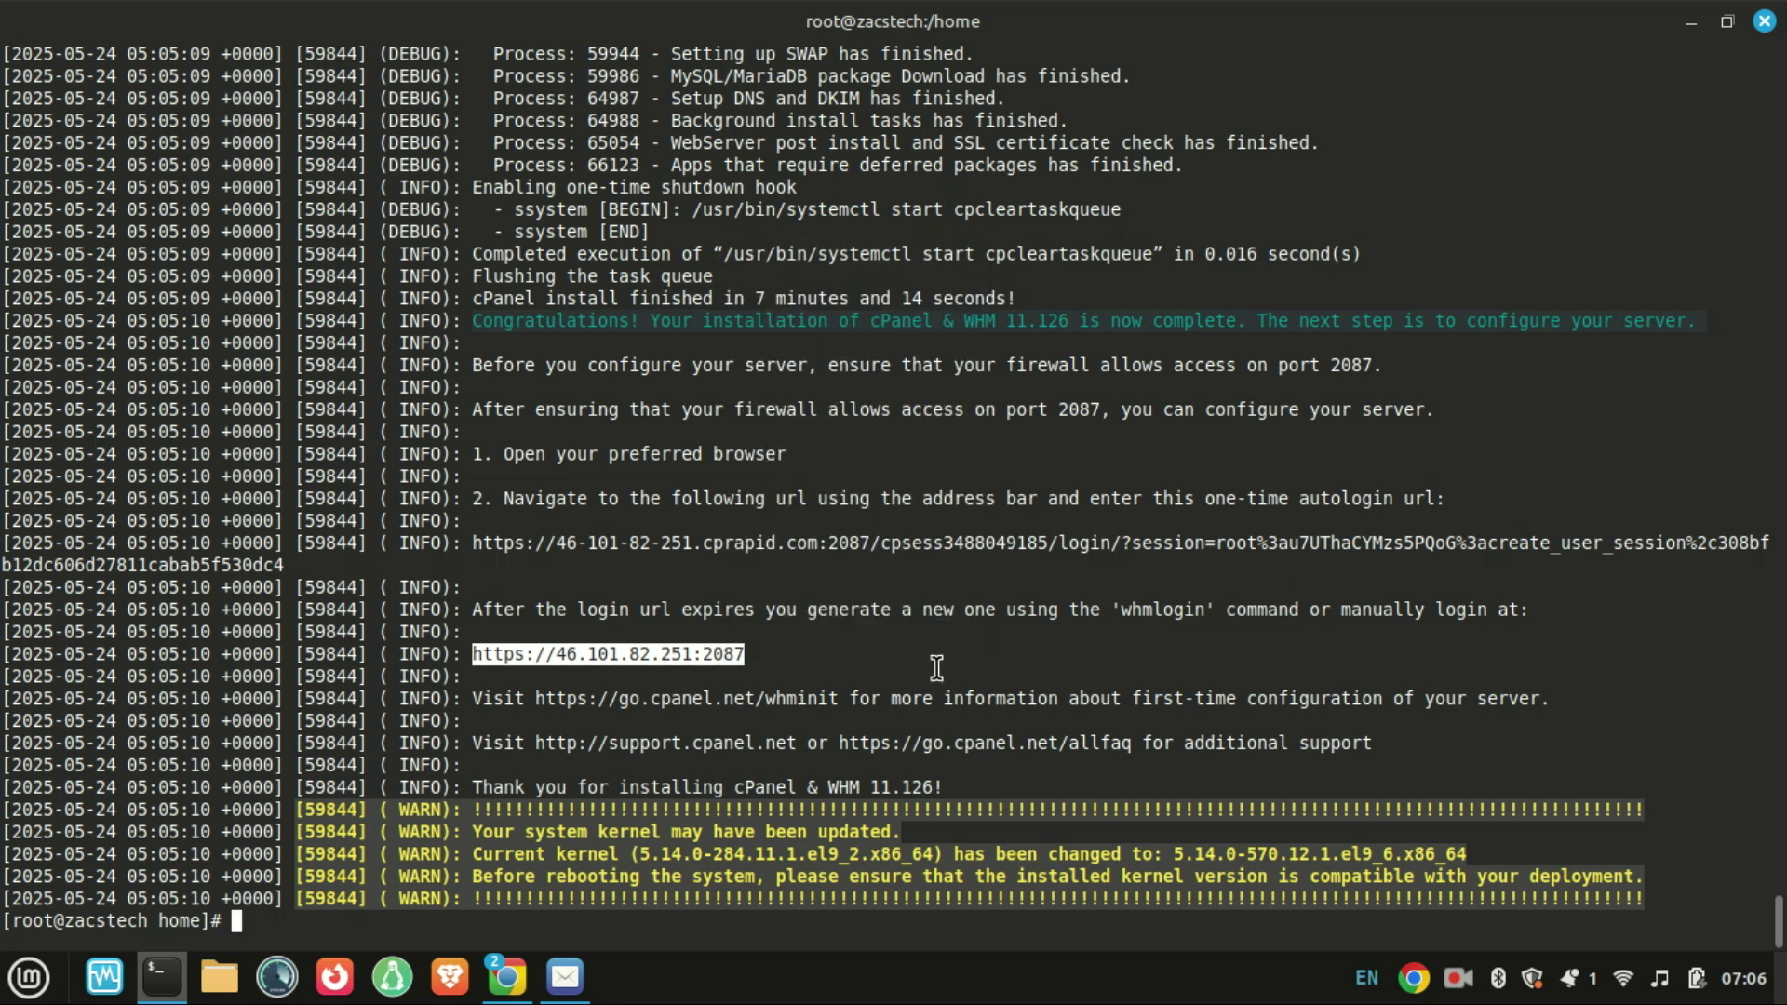
key(alt+Tab)
key(ctrl+v)
key(Return)
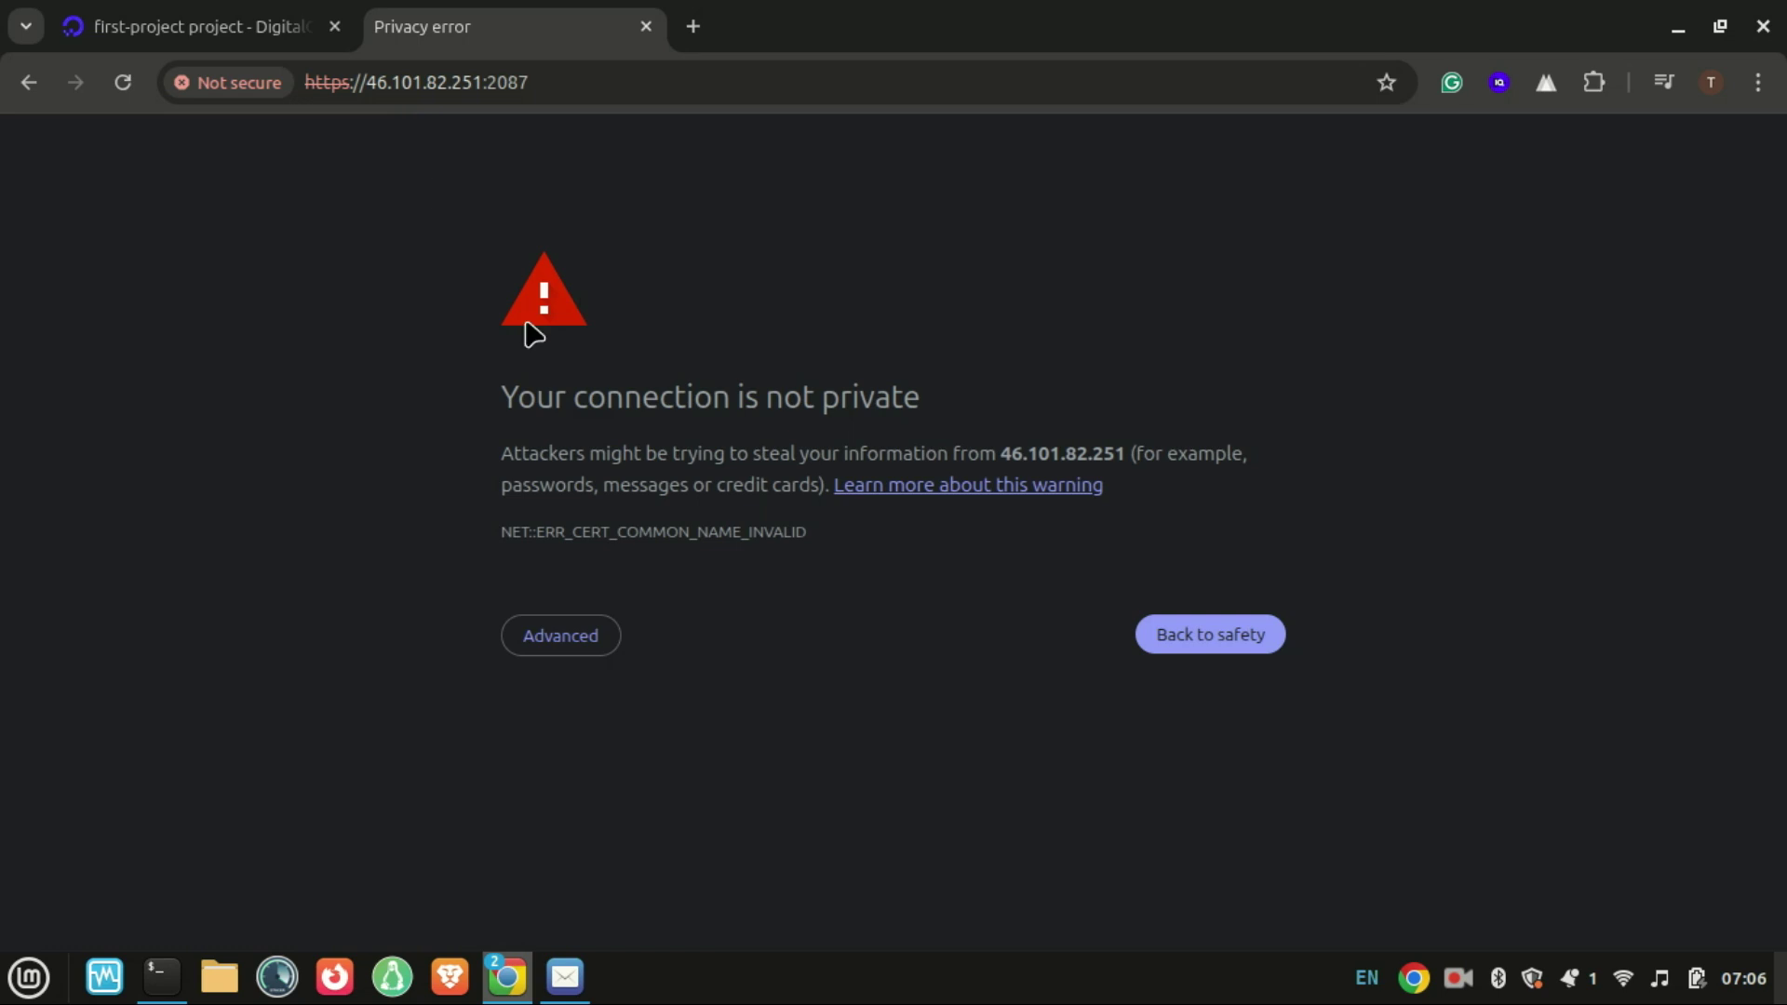
click(586, 646)
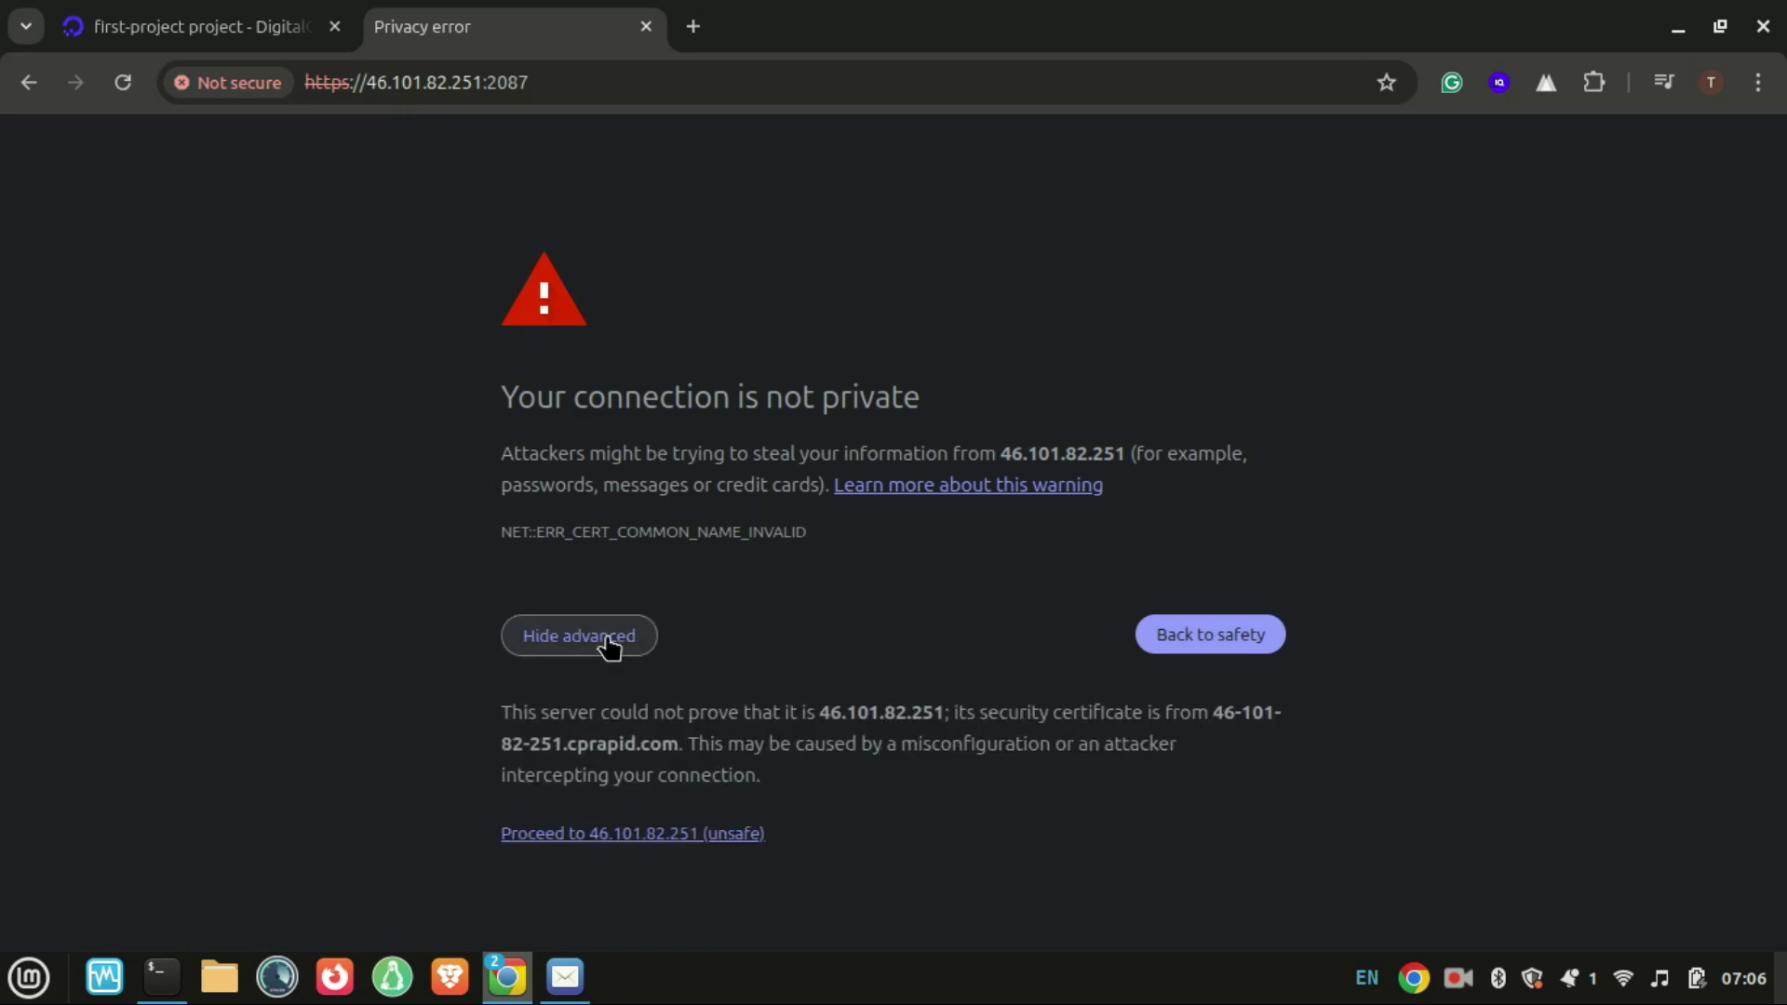
click(686, 843)
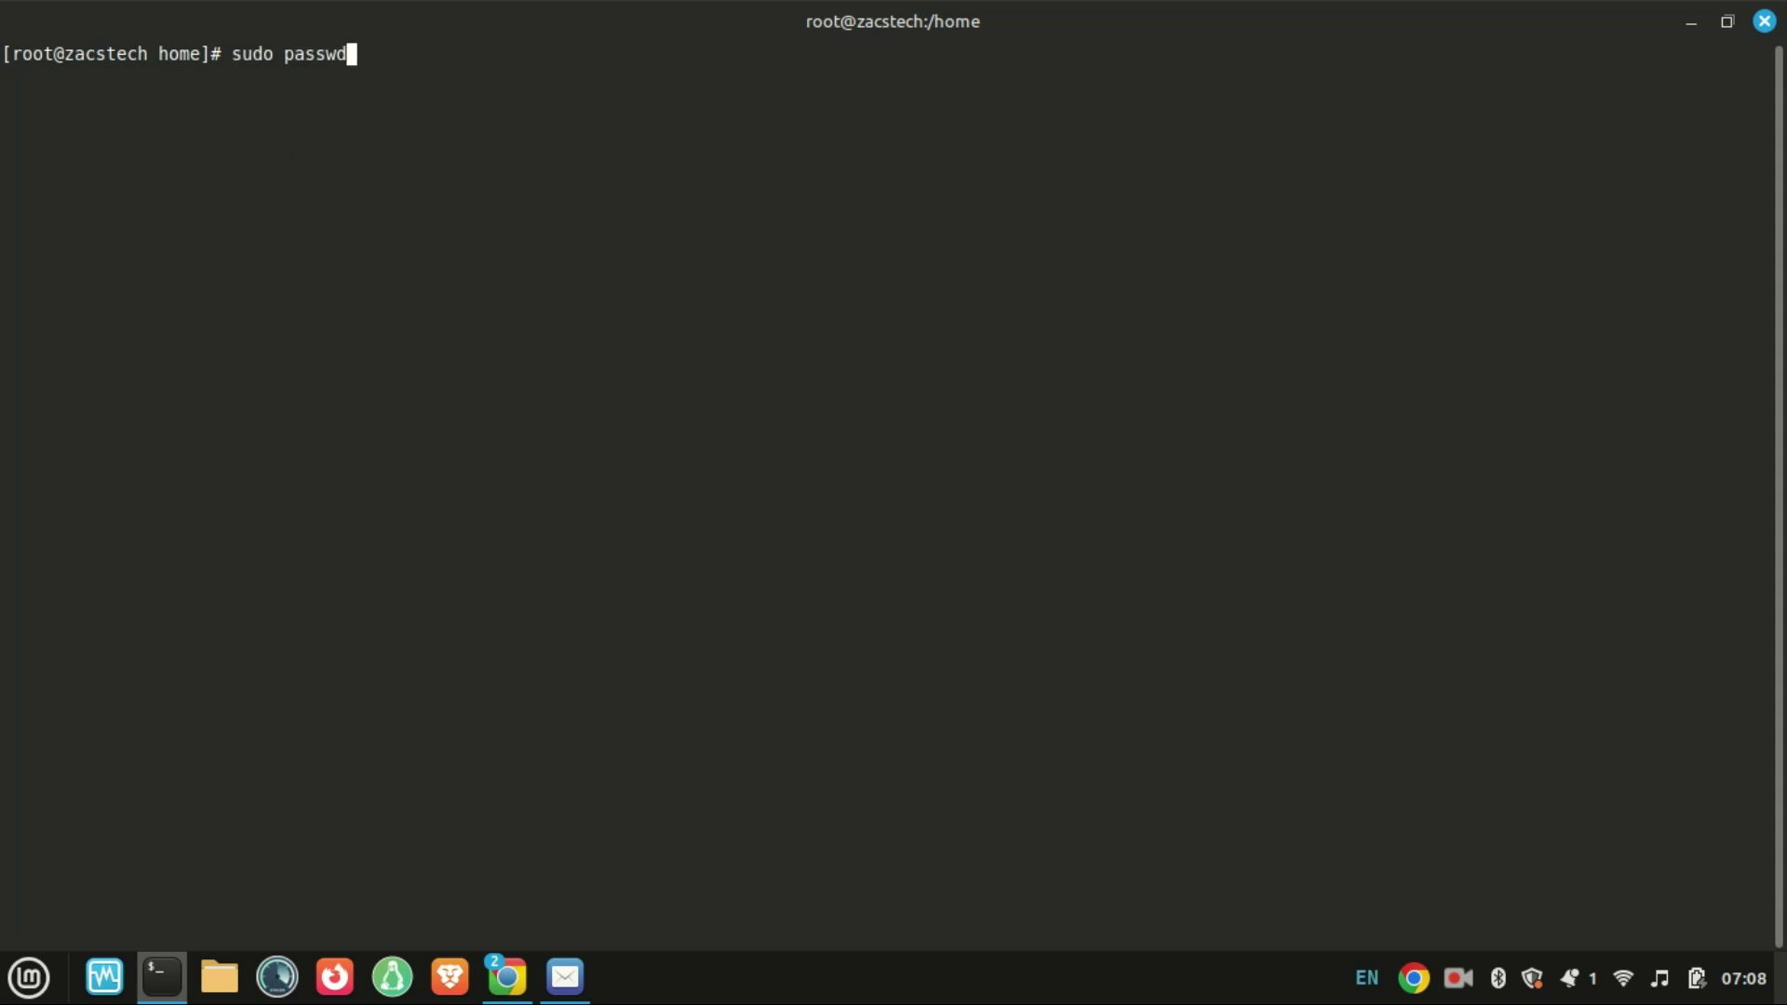
Step: Run sudo passwd and enter the new root password at both prompts
key(Return)
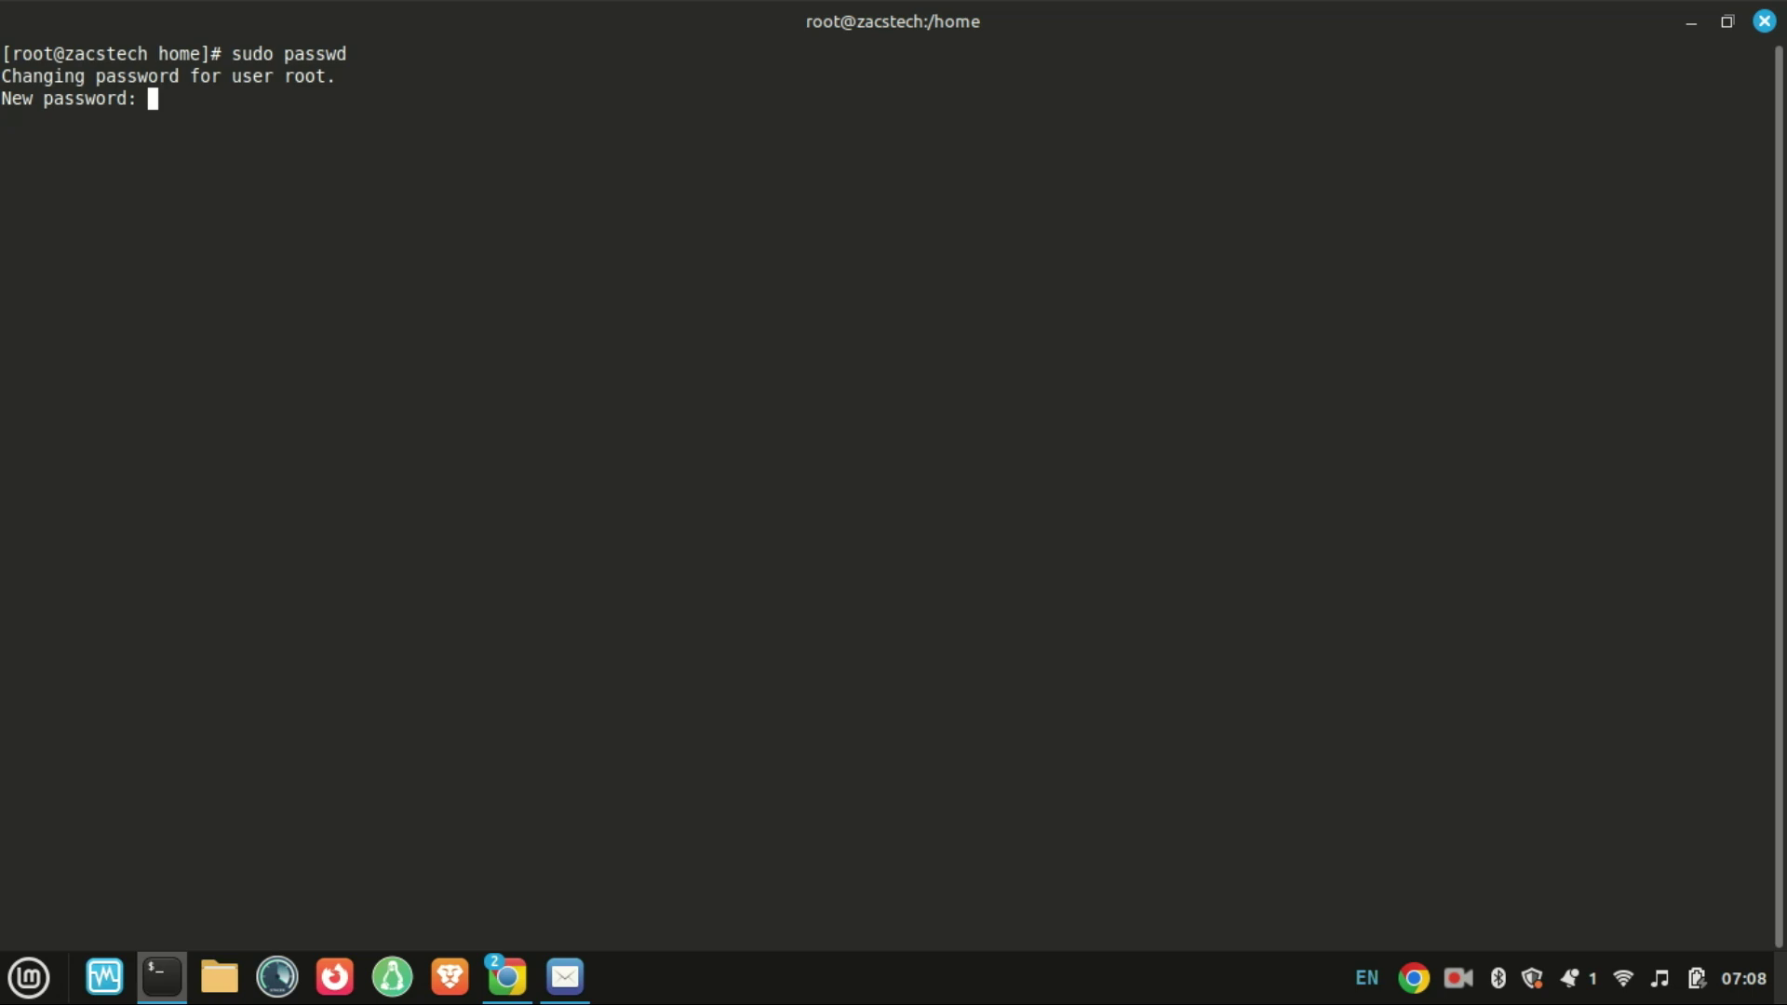
key(Return)
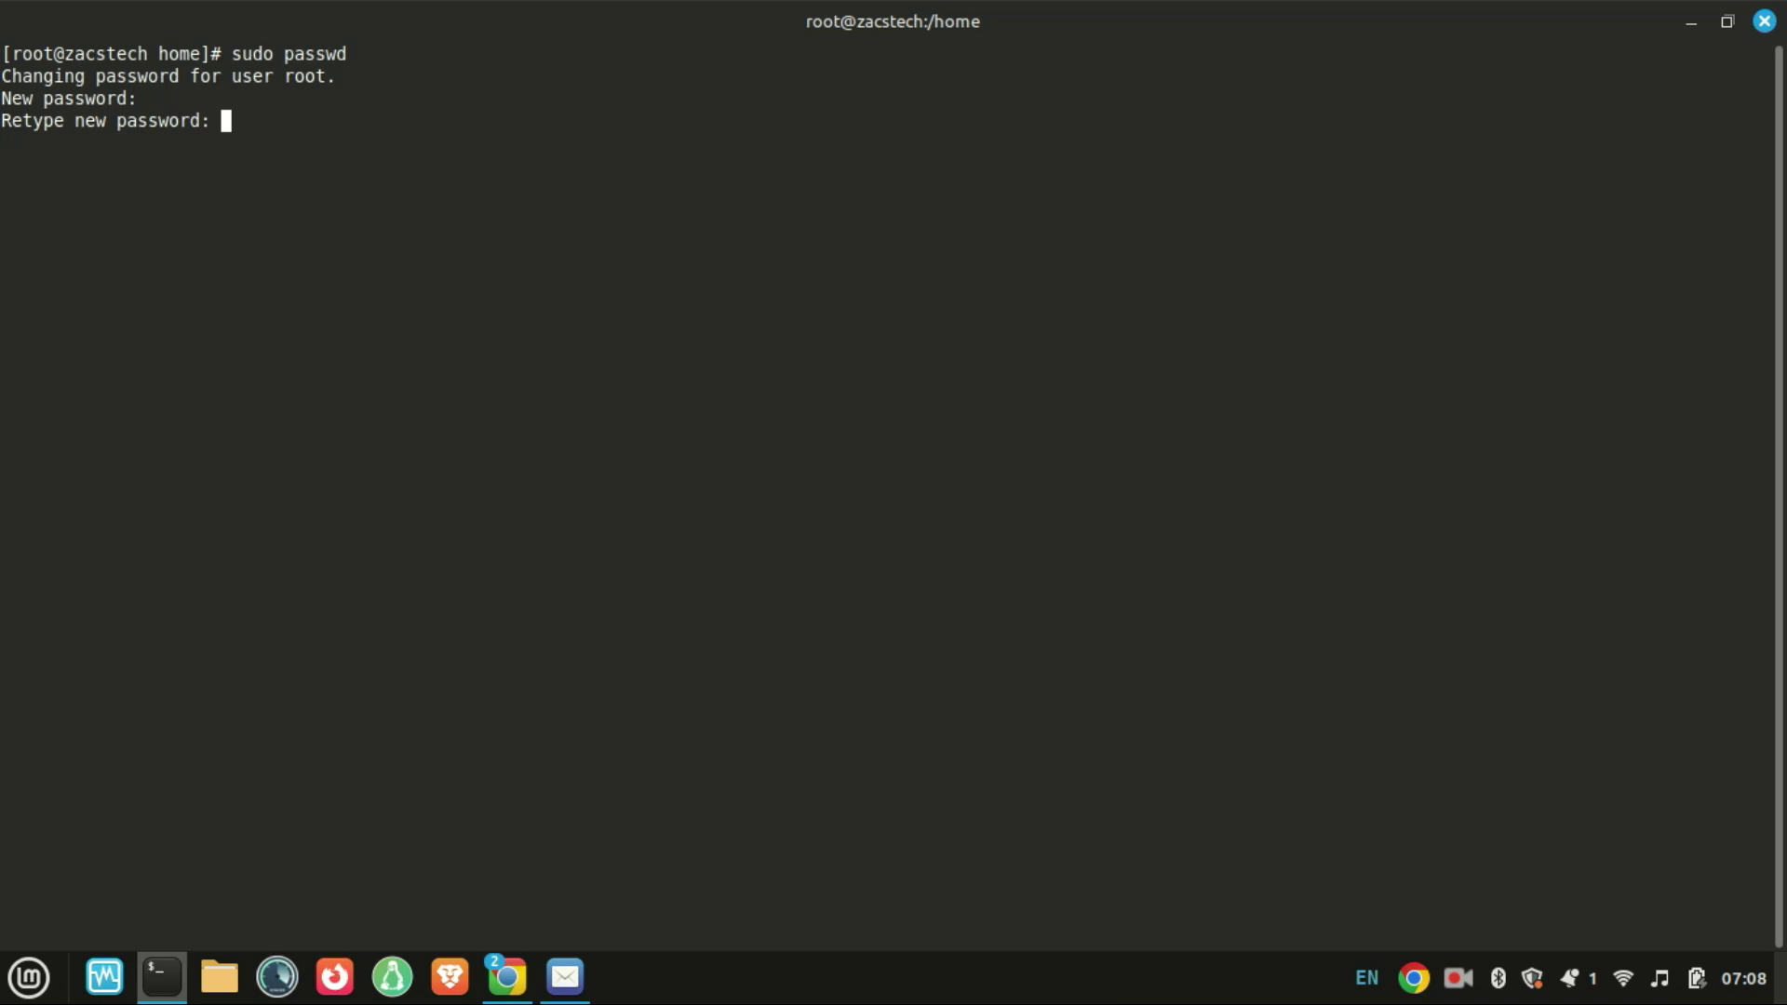
key(Return)
Step: Log in to the WHM login page as root with the new root password
key(alt+Tab)
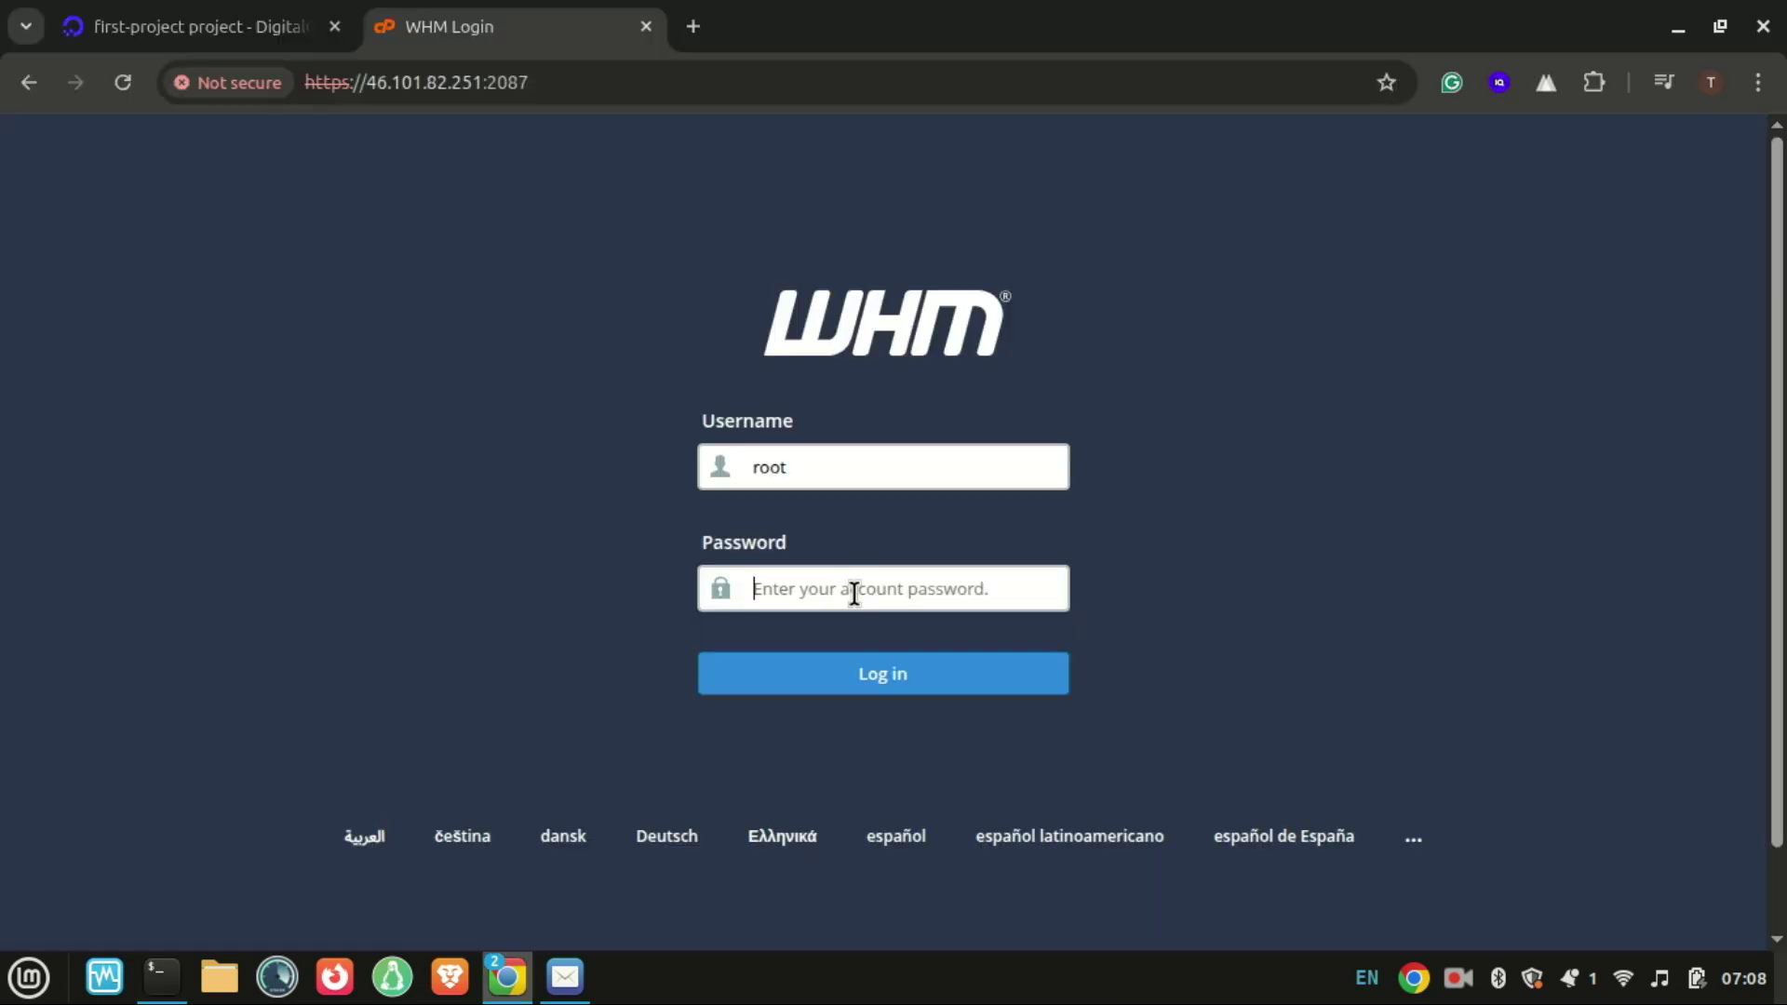
key(Return)
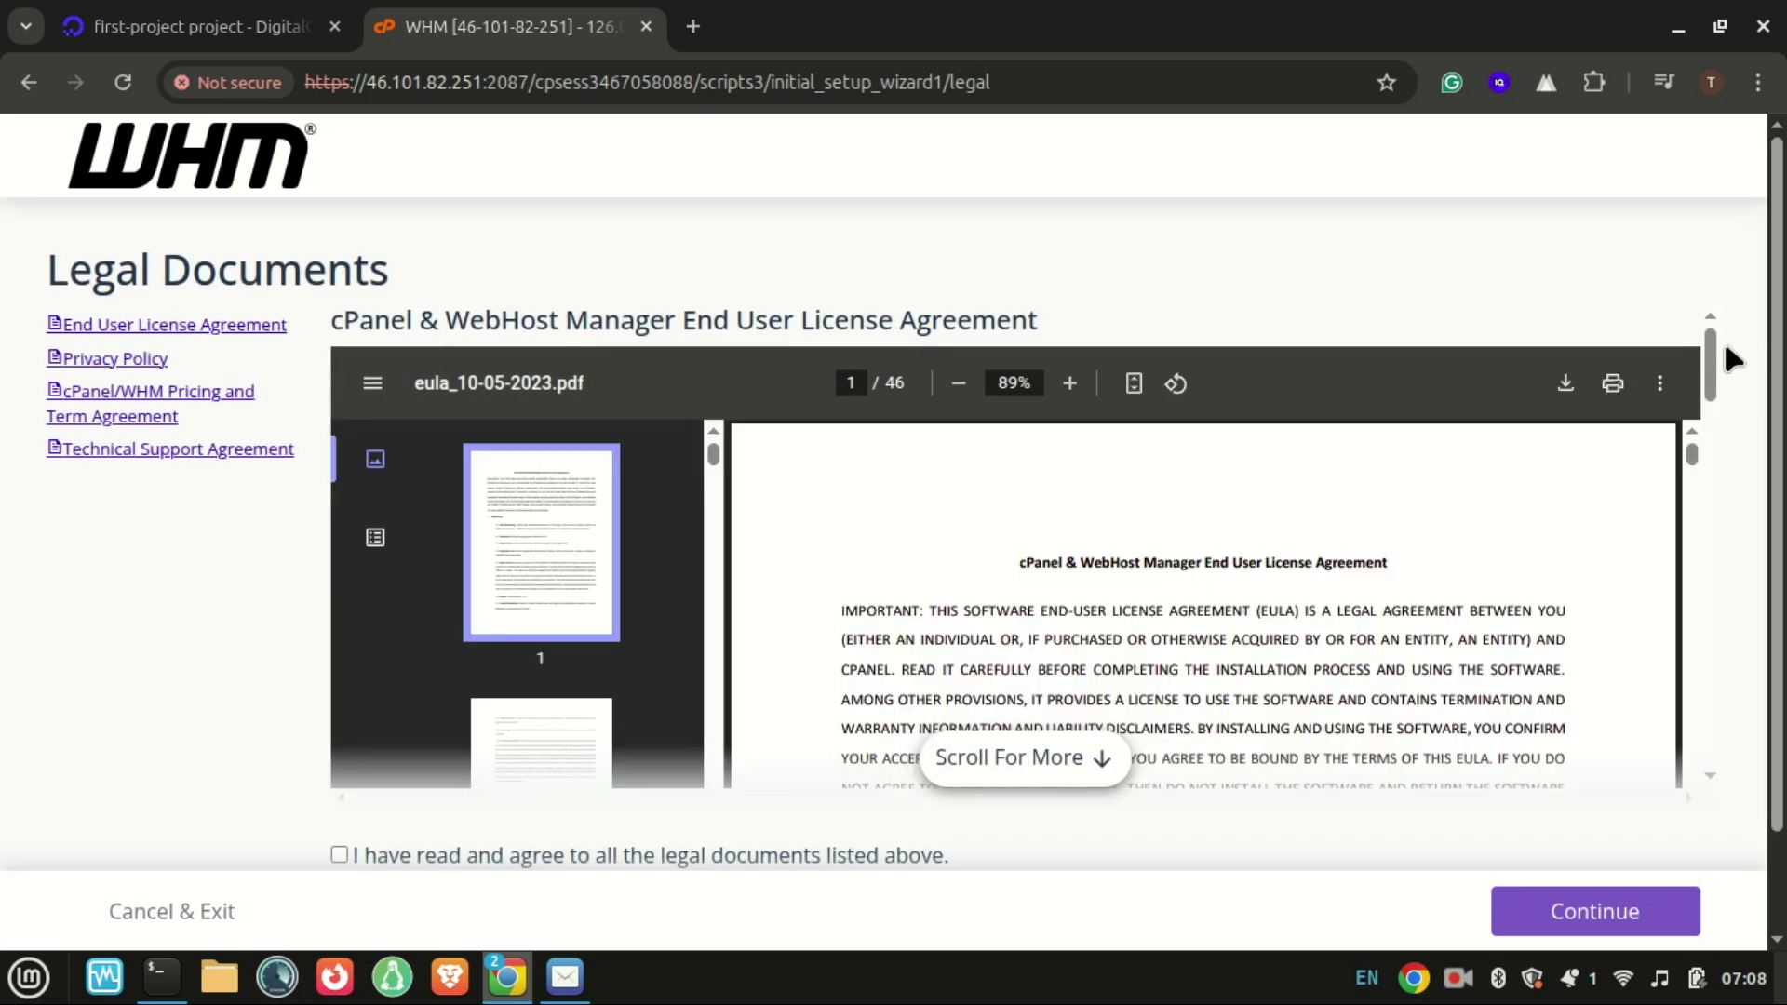
Step: Agree to all the legal documents and continue to the Free cPanel Trial step
drag(1713, 366, 1666, 793)
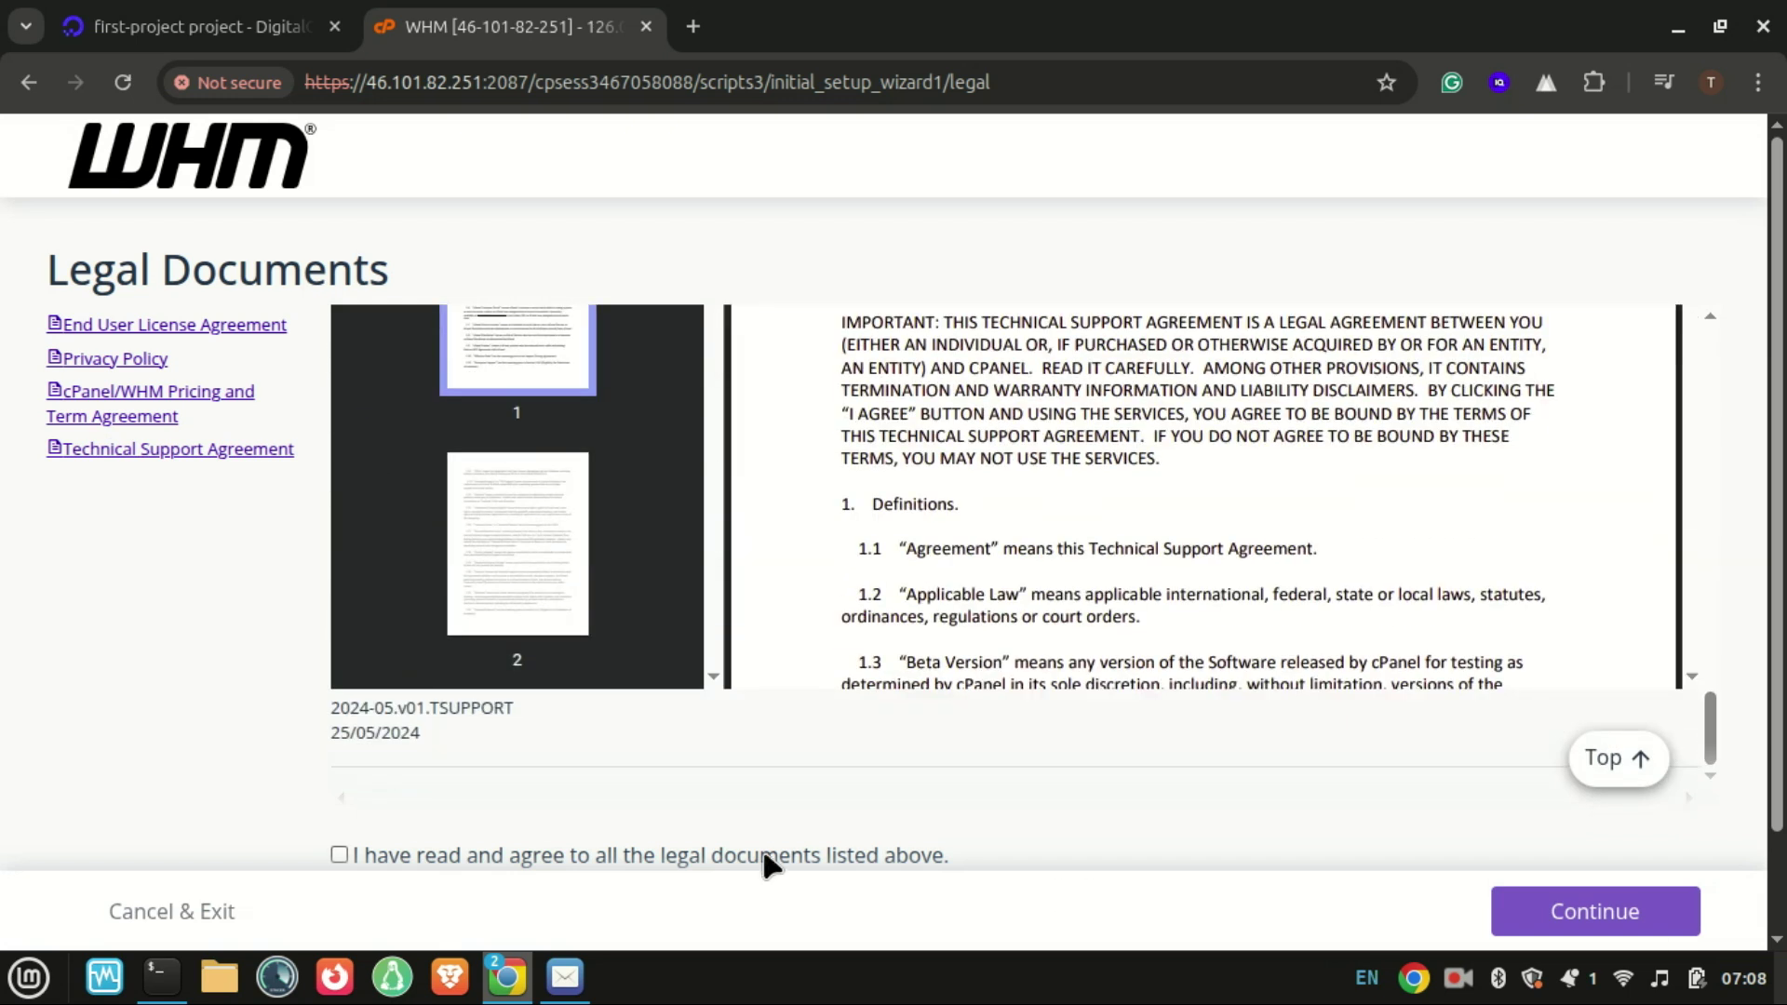
click(350, 855)
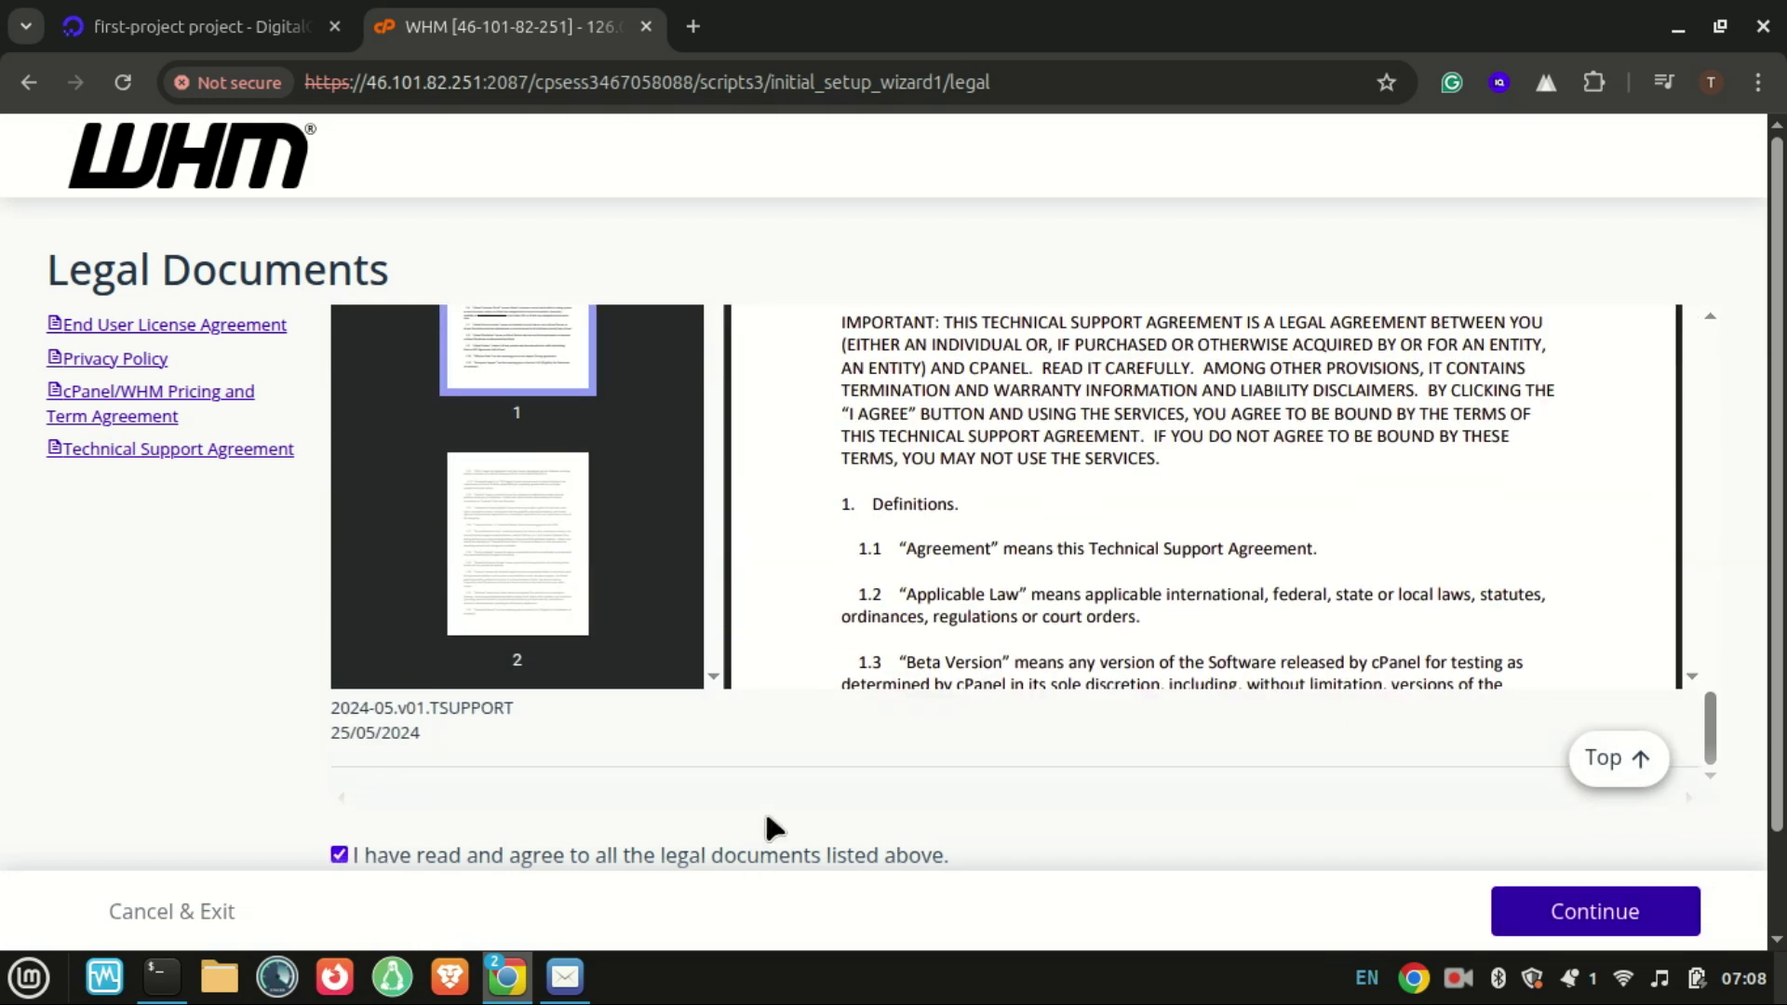
scroll(773, 828, down, 2)
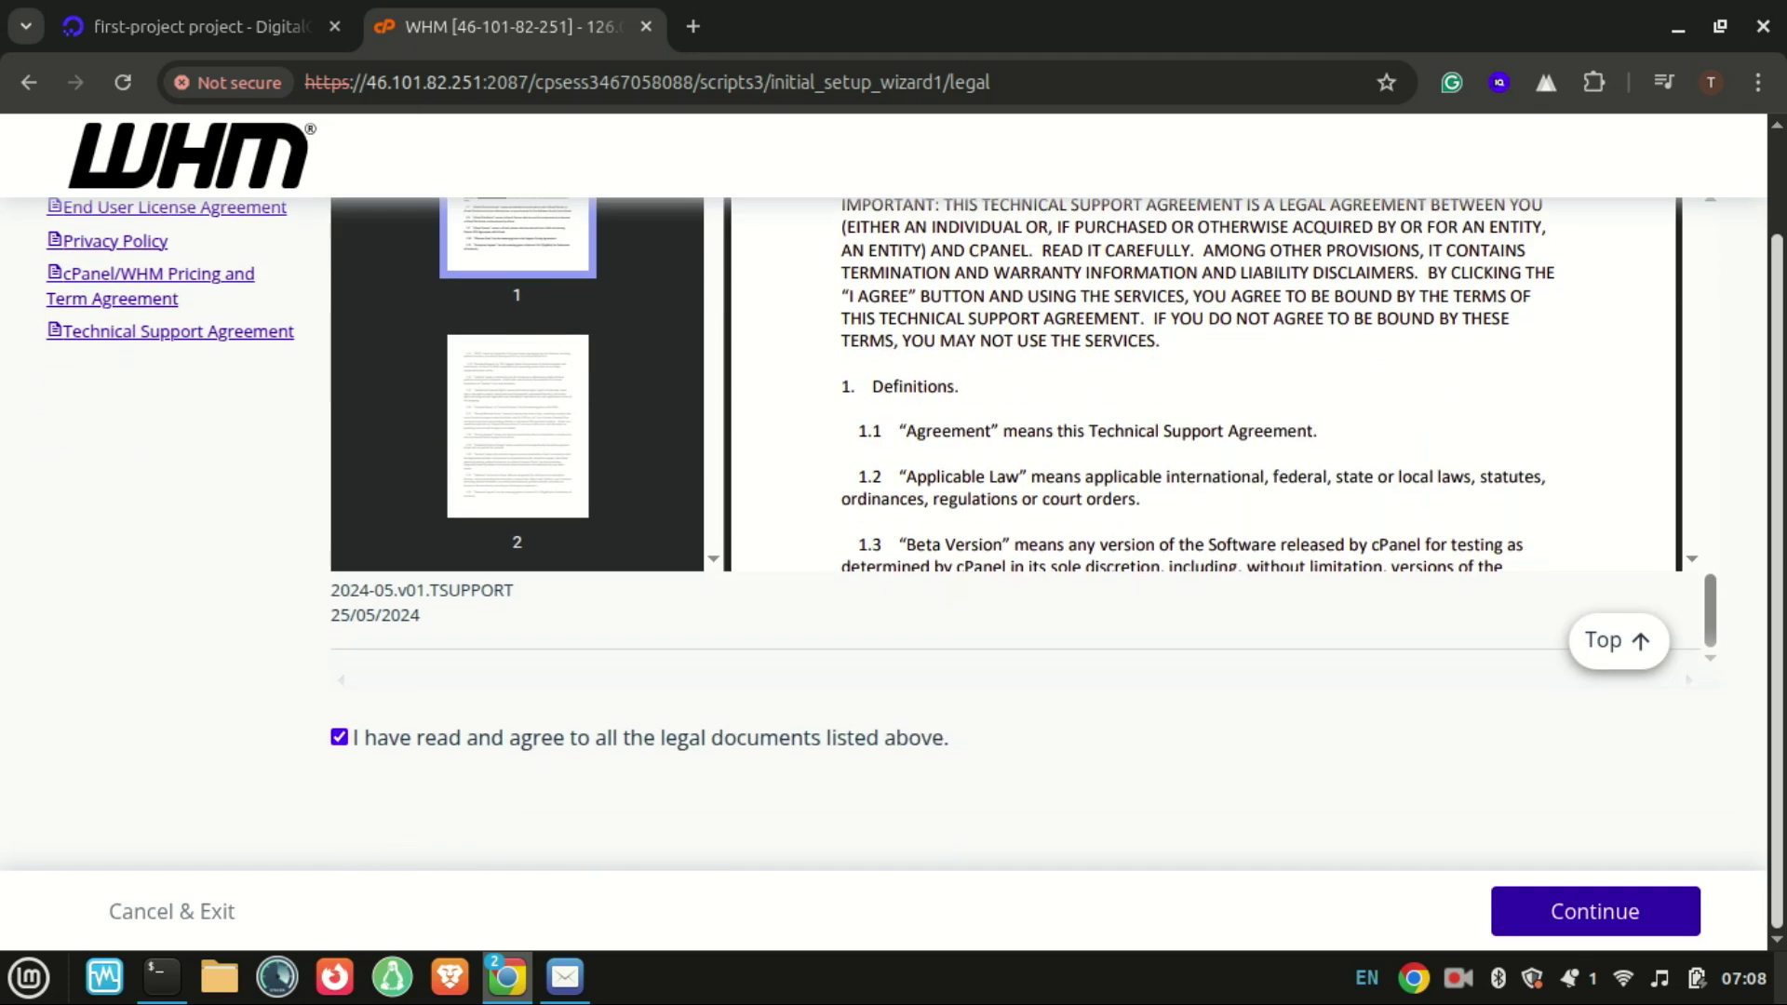
click(1595, 911)
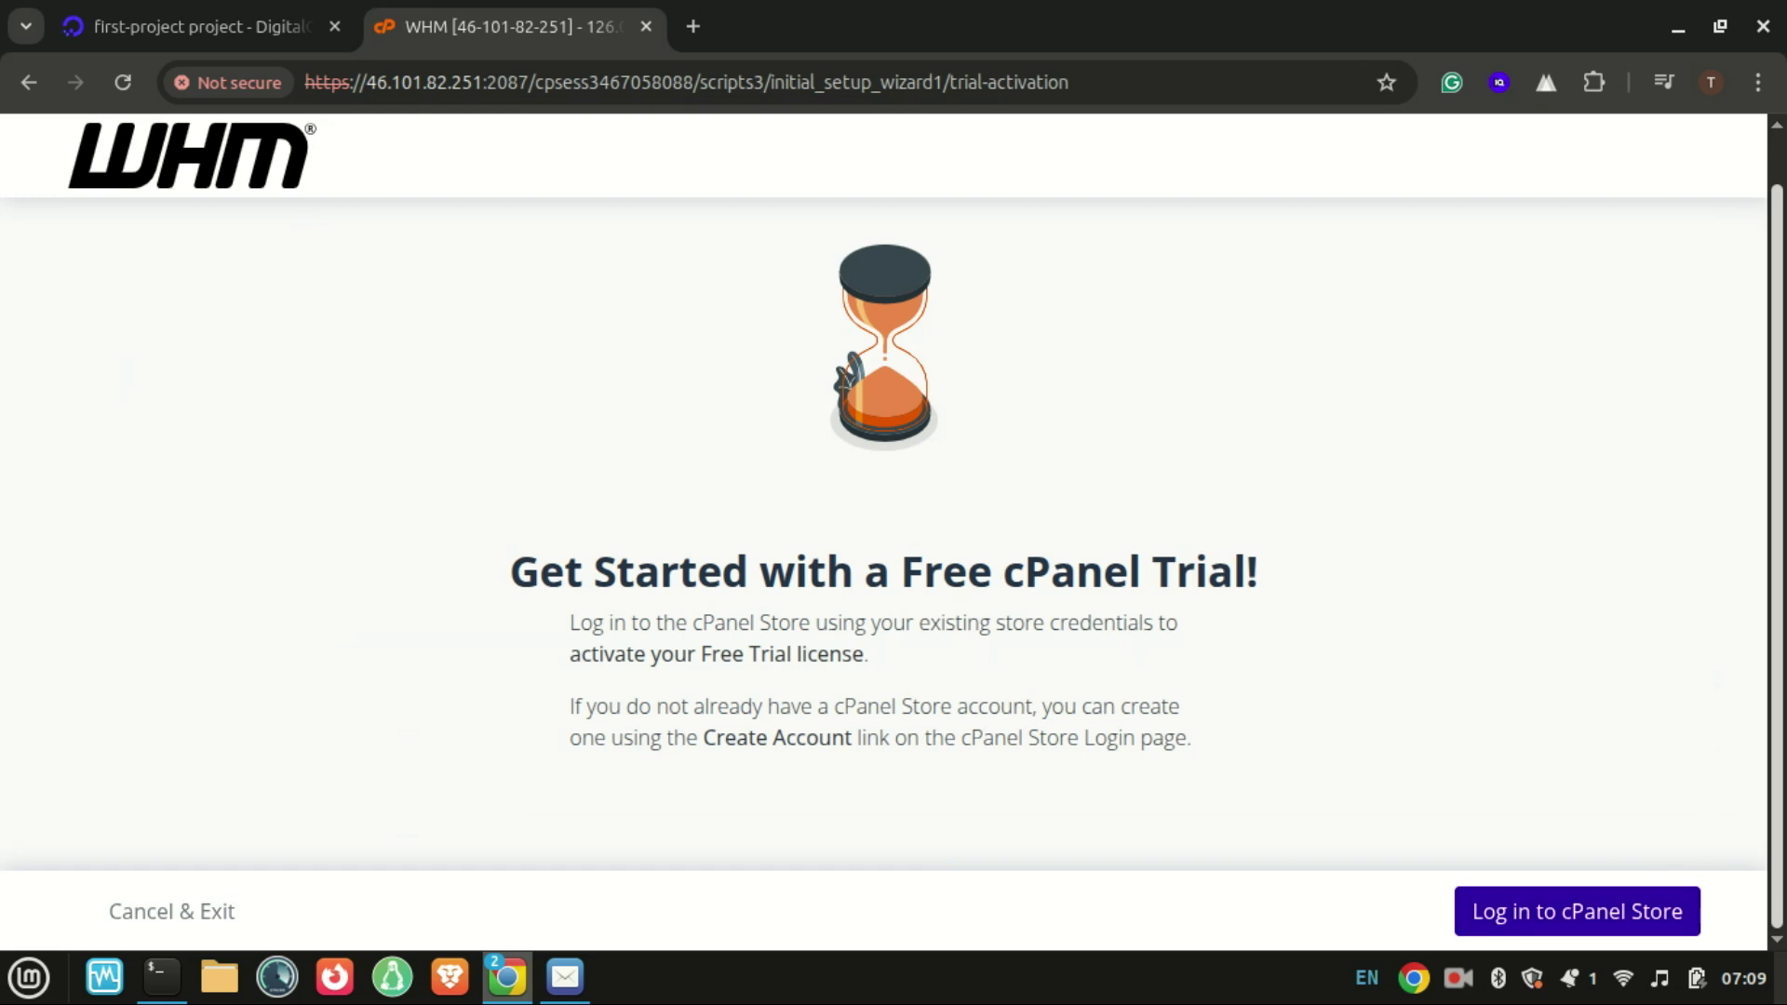
click(1556, 921)
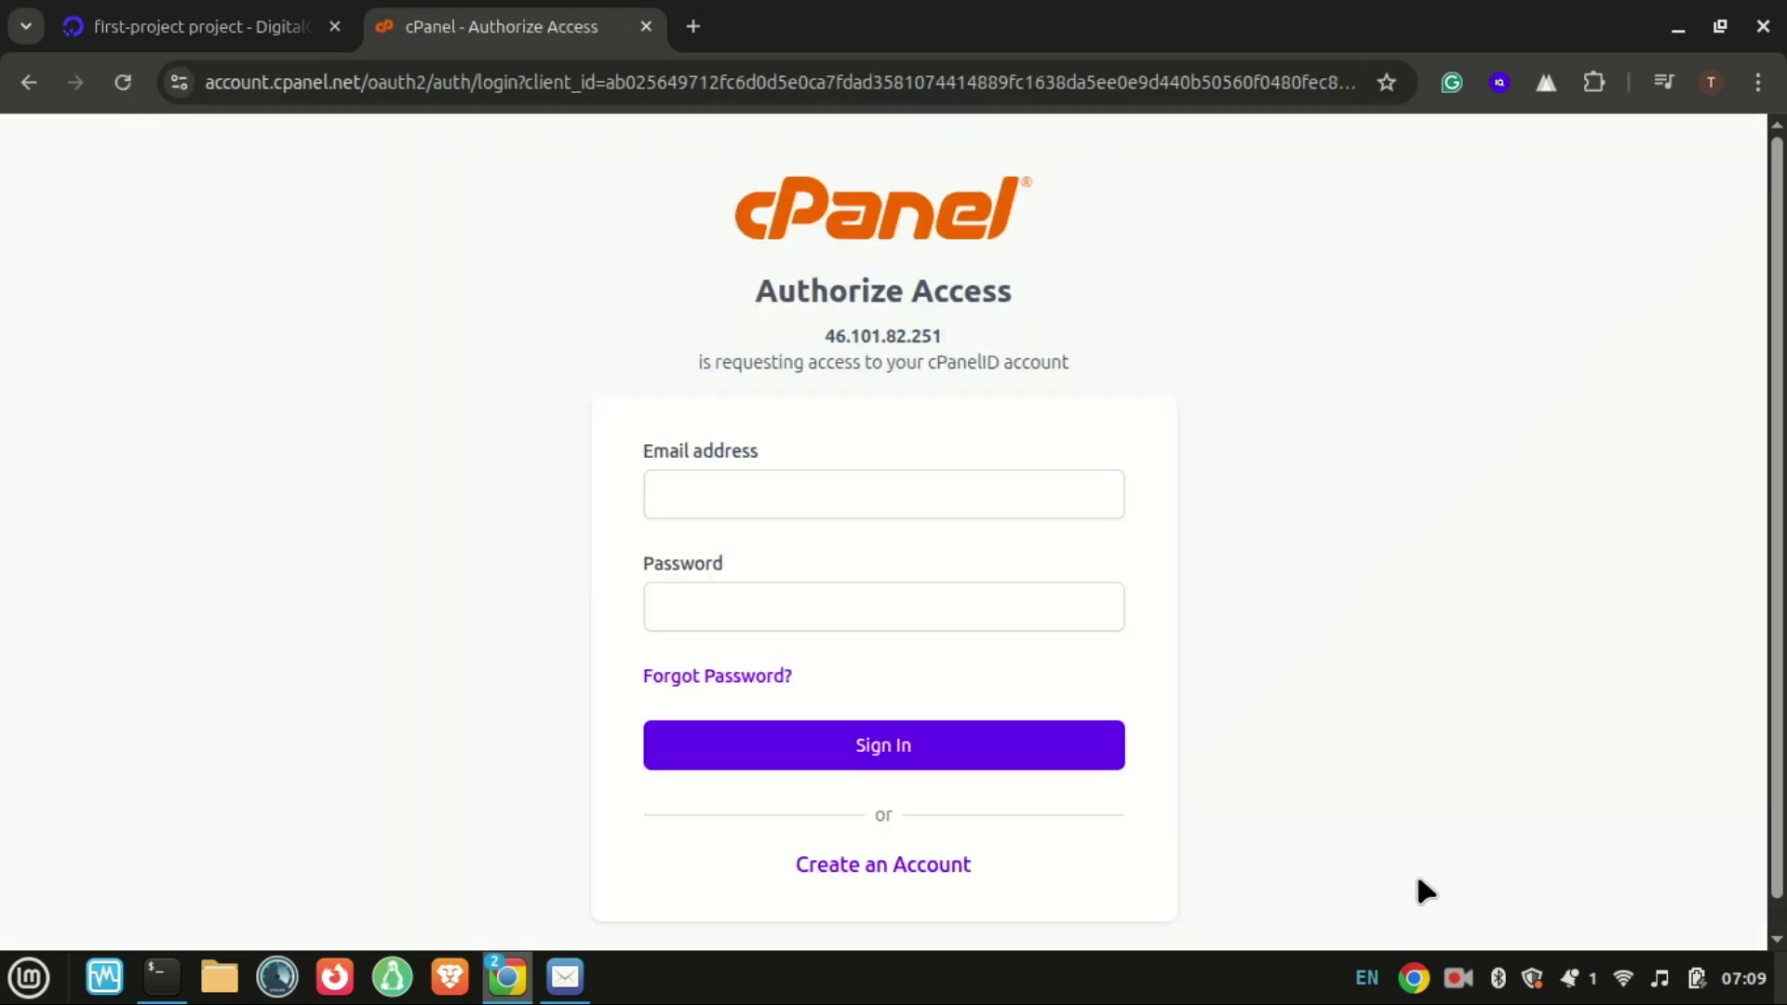
click(938, 866)
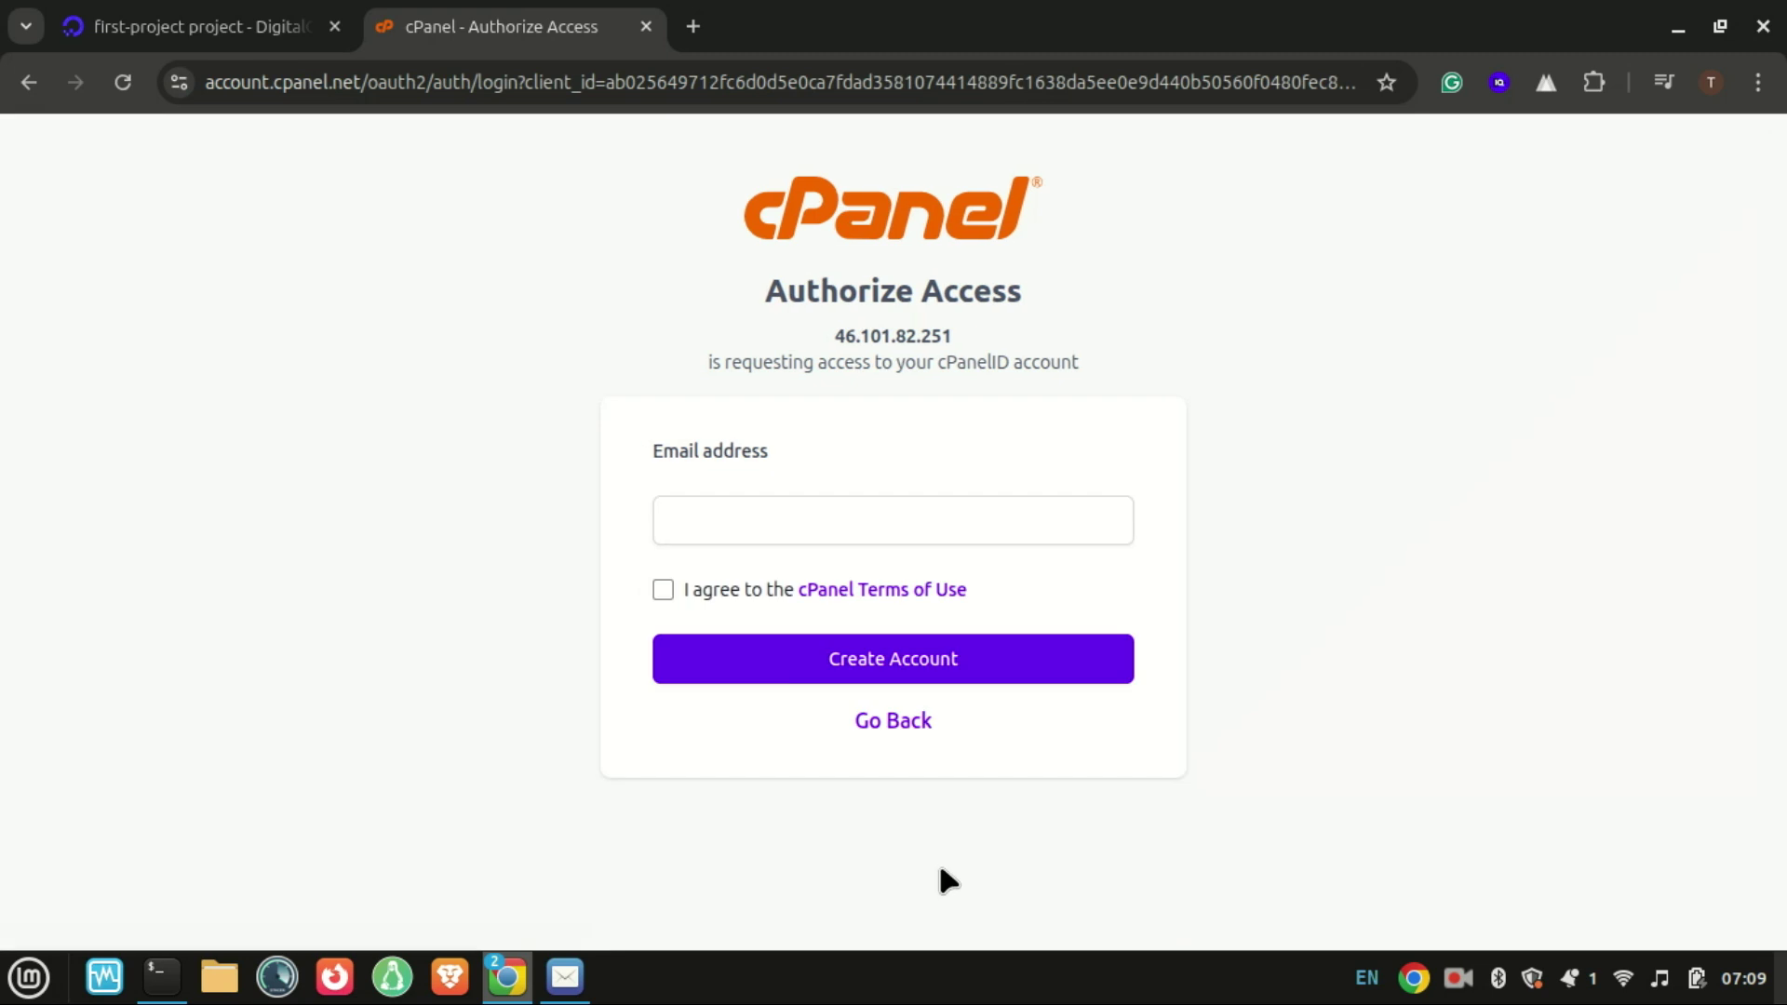
click(716, 511)
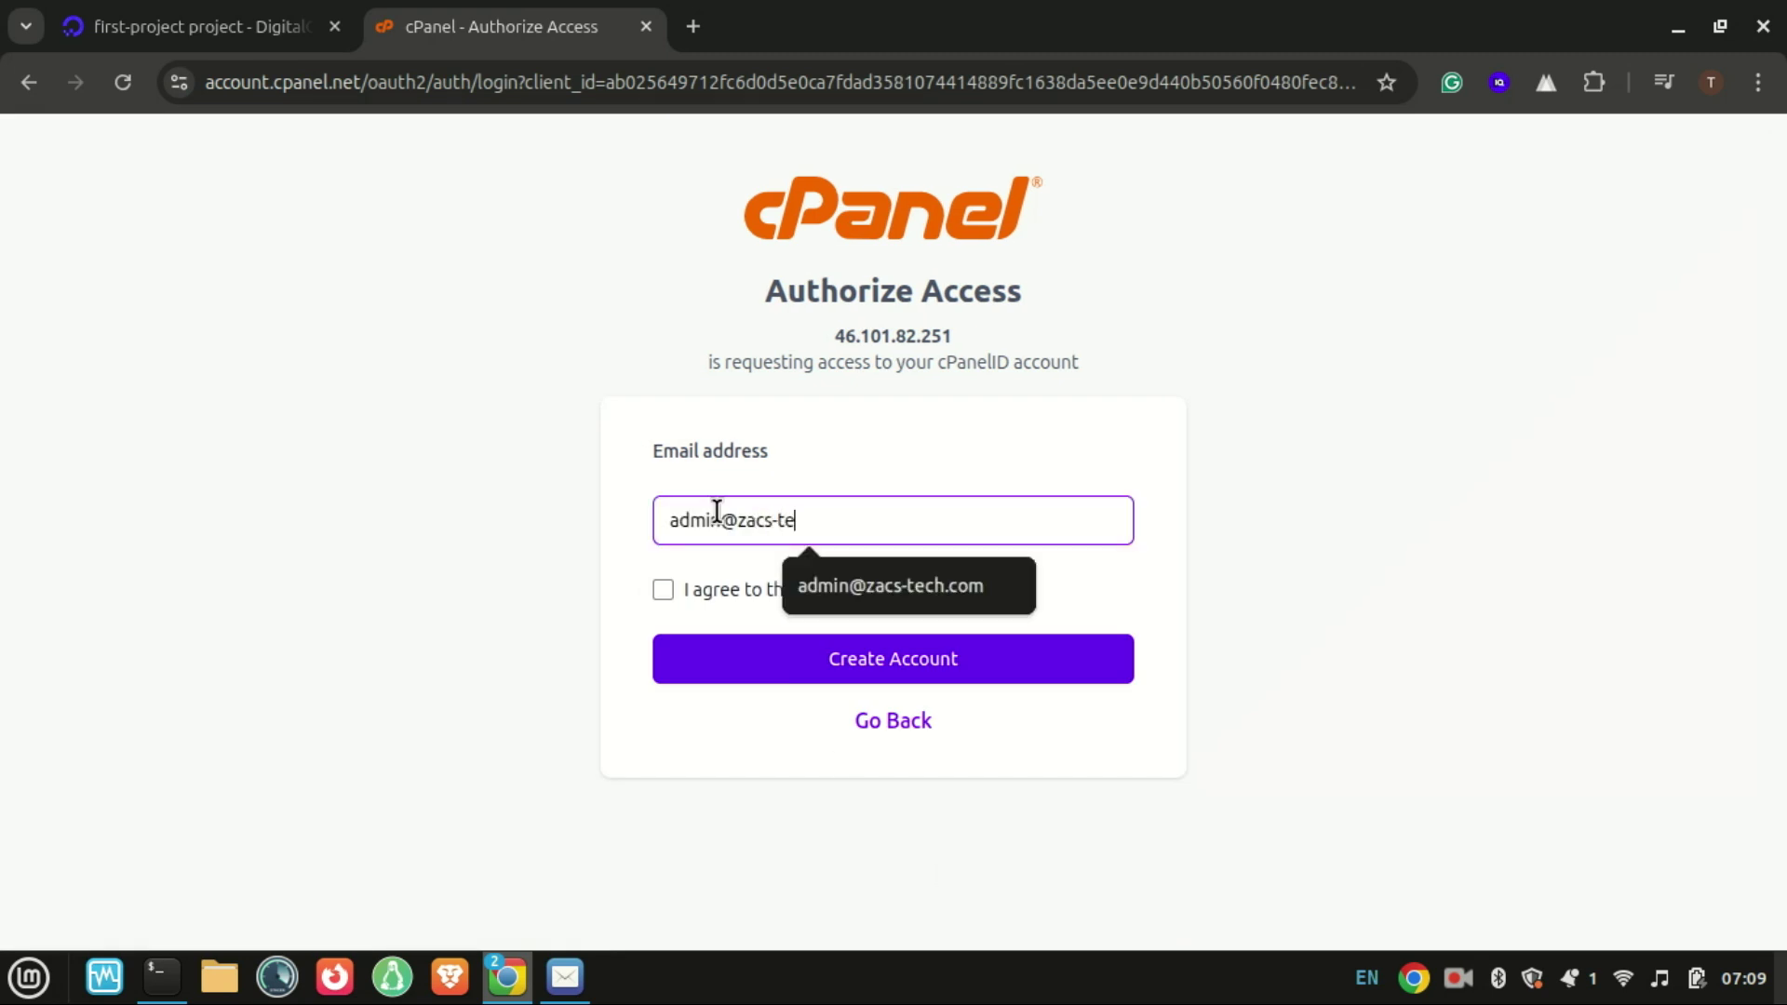
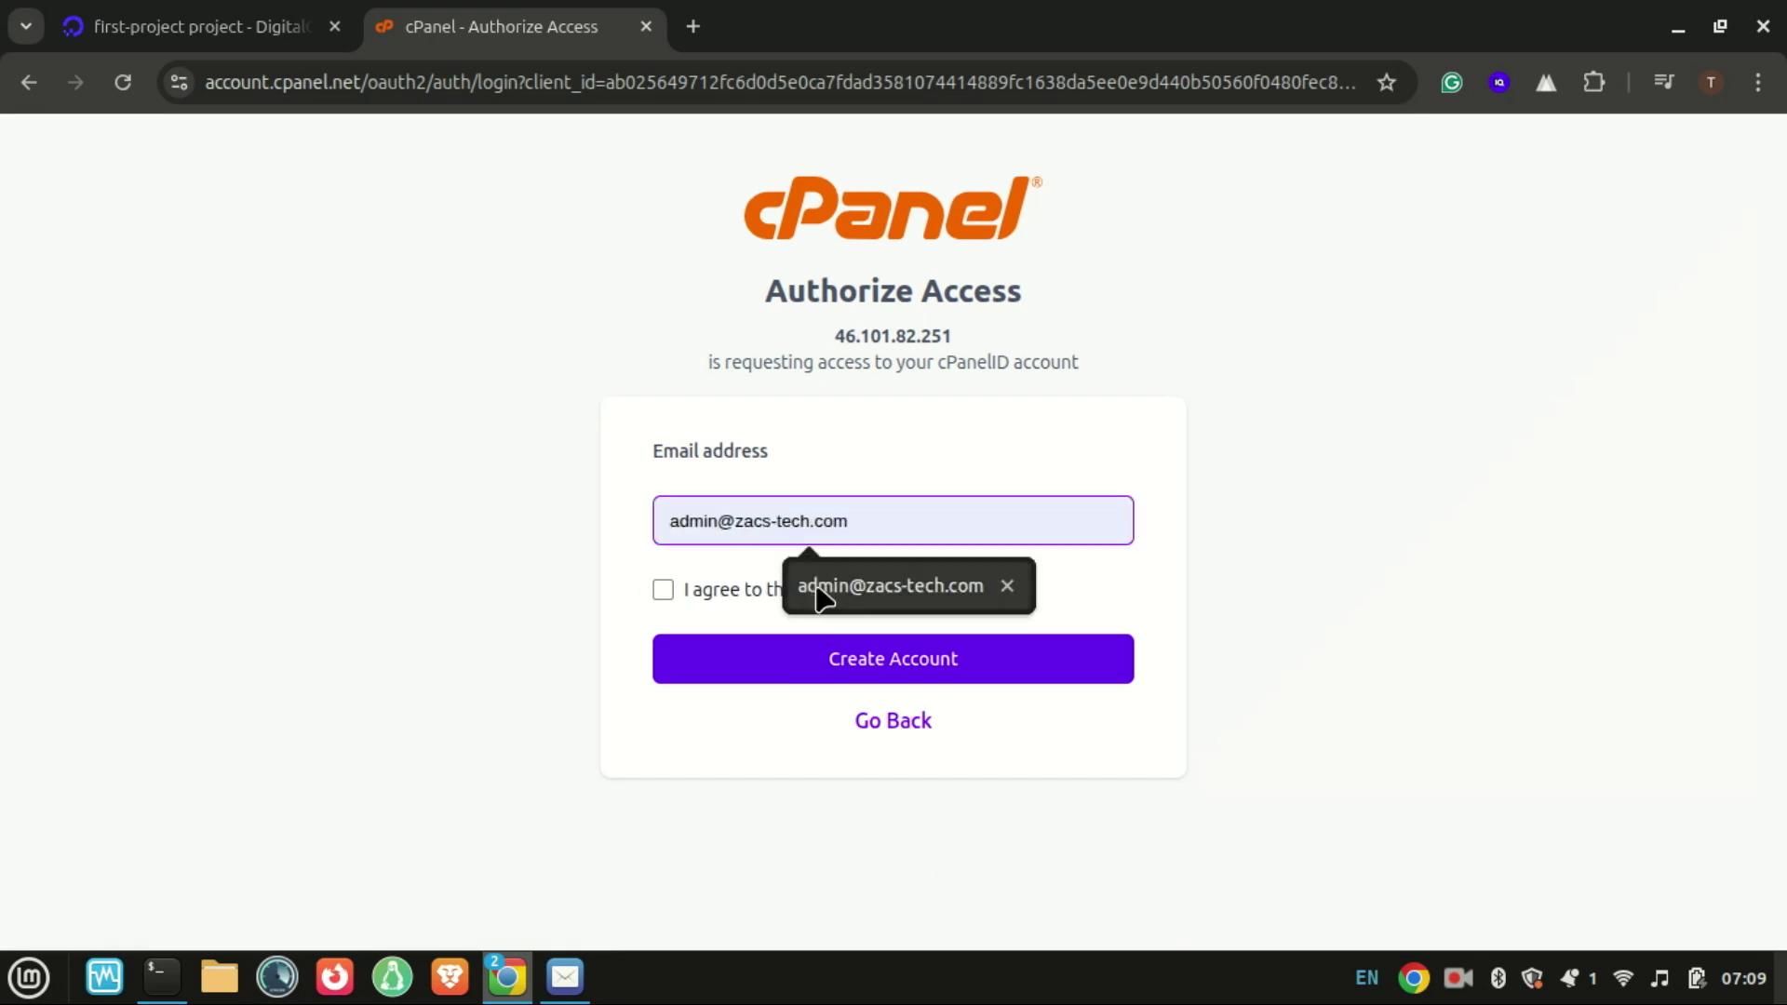
click(817, 588)
click(652, 595)
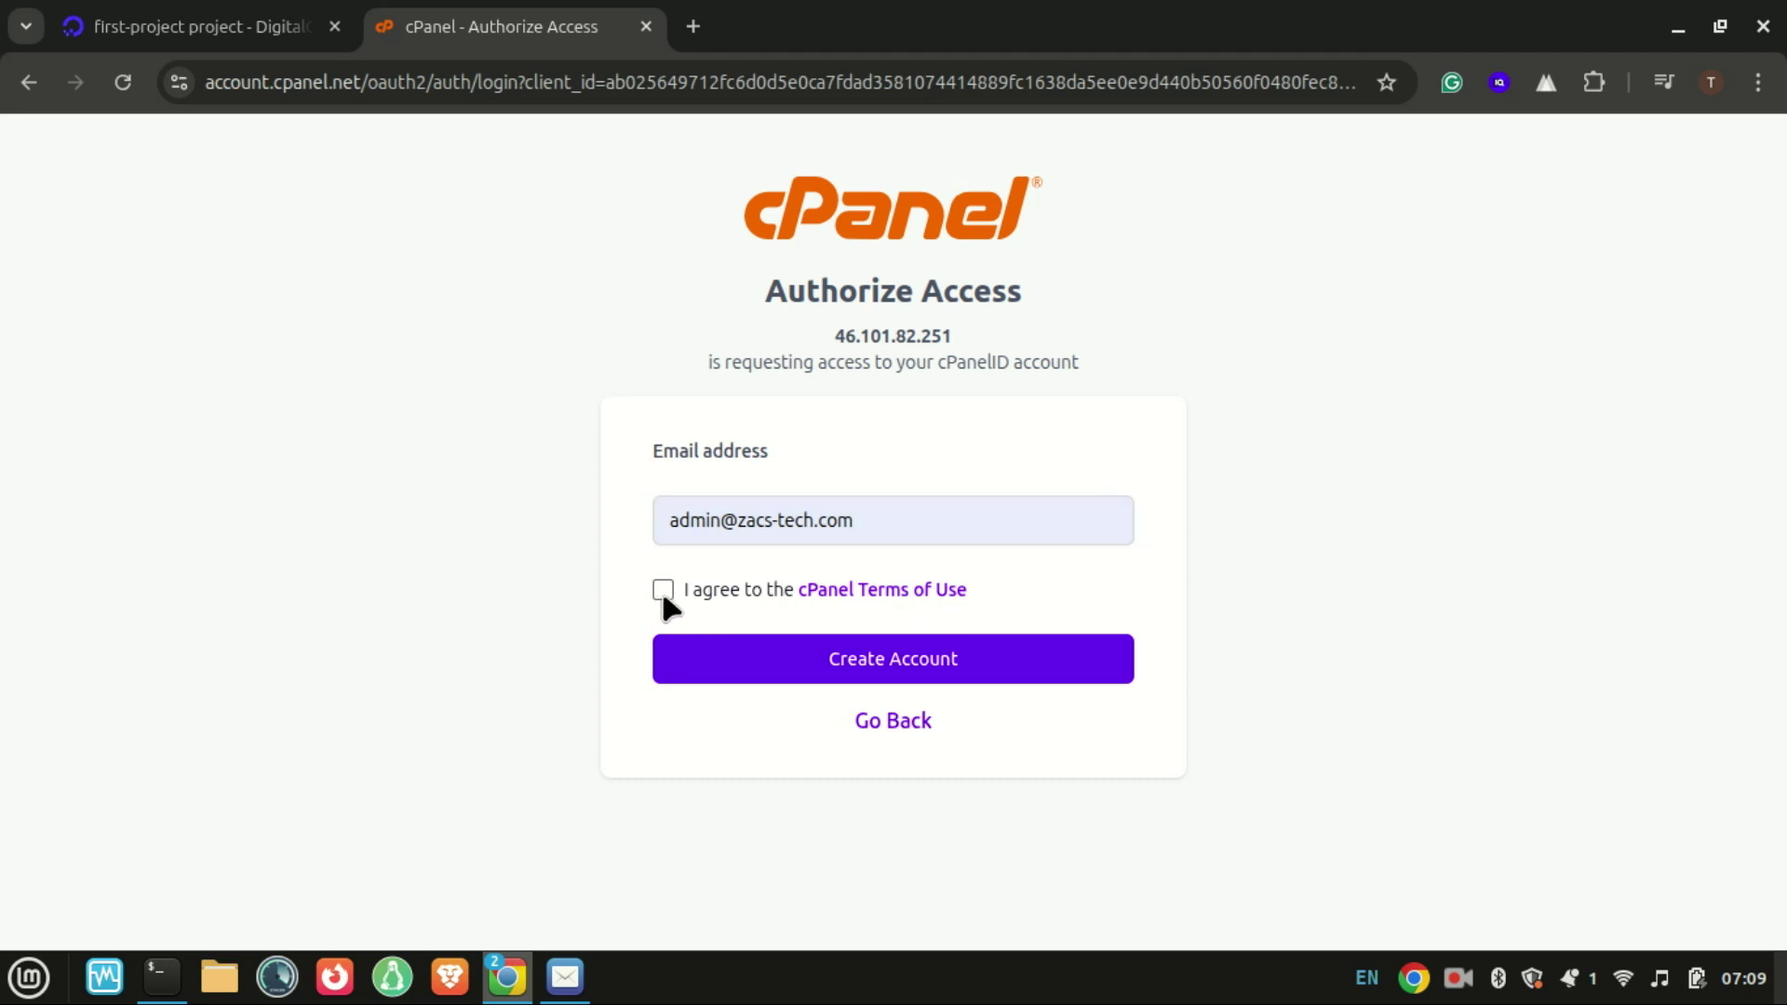
click(921, 687)
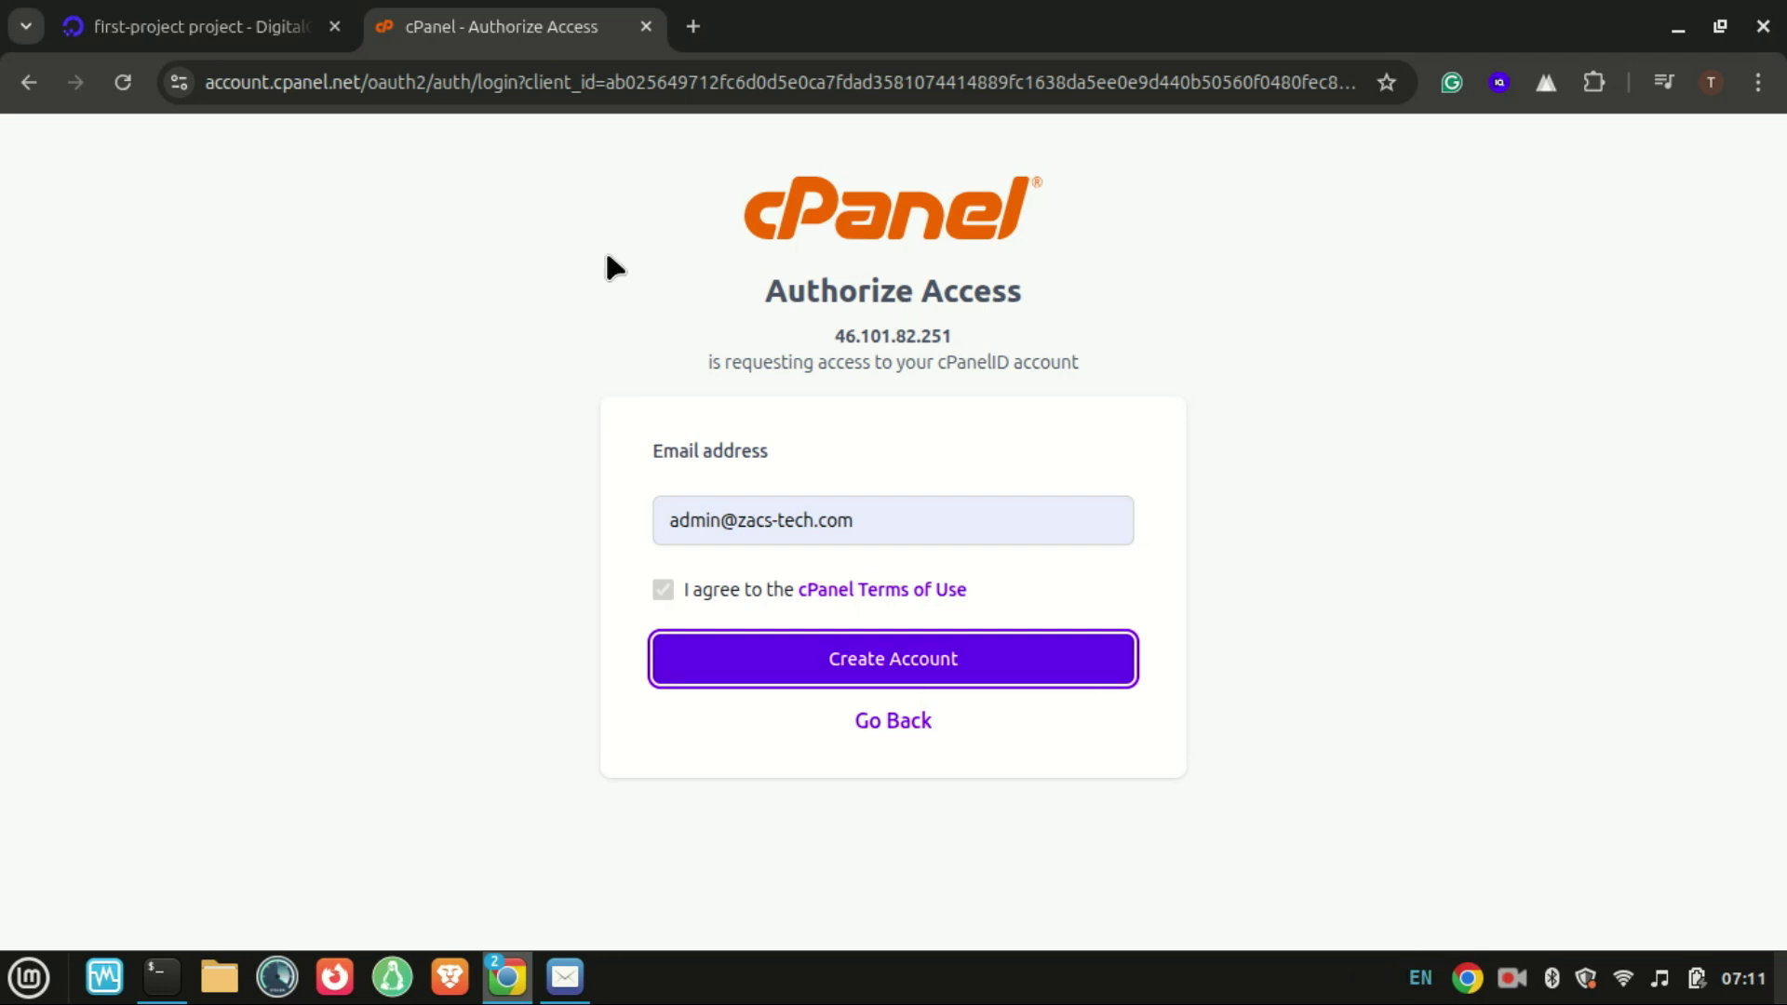
Step: Open the cPanel password-reset link in a new tab and set and verify the new password
click(691, 28)
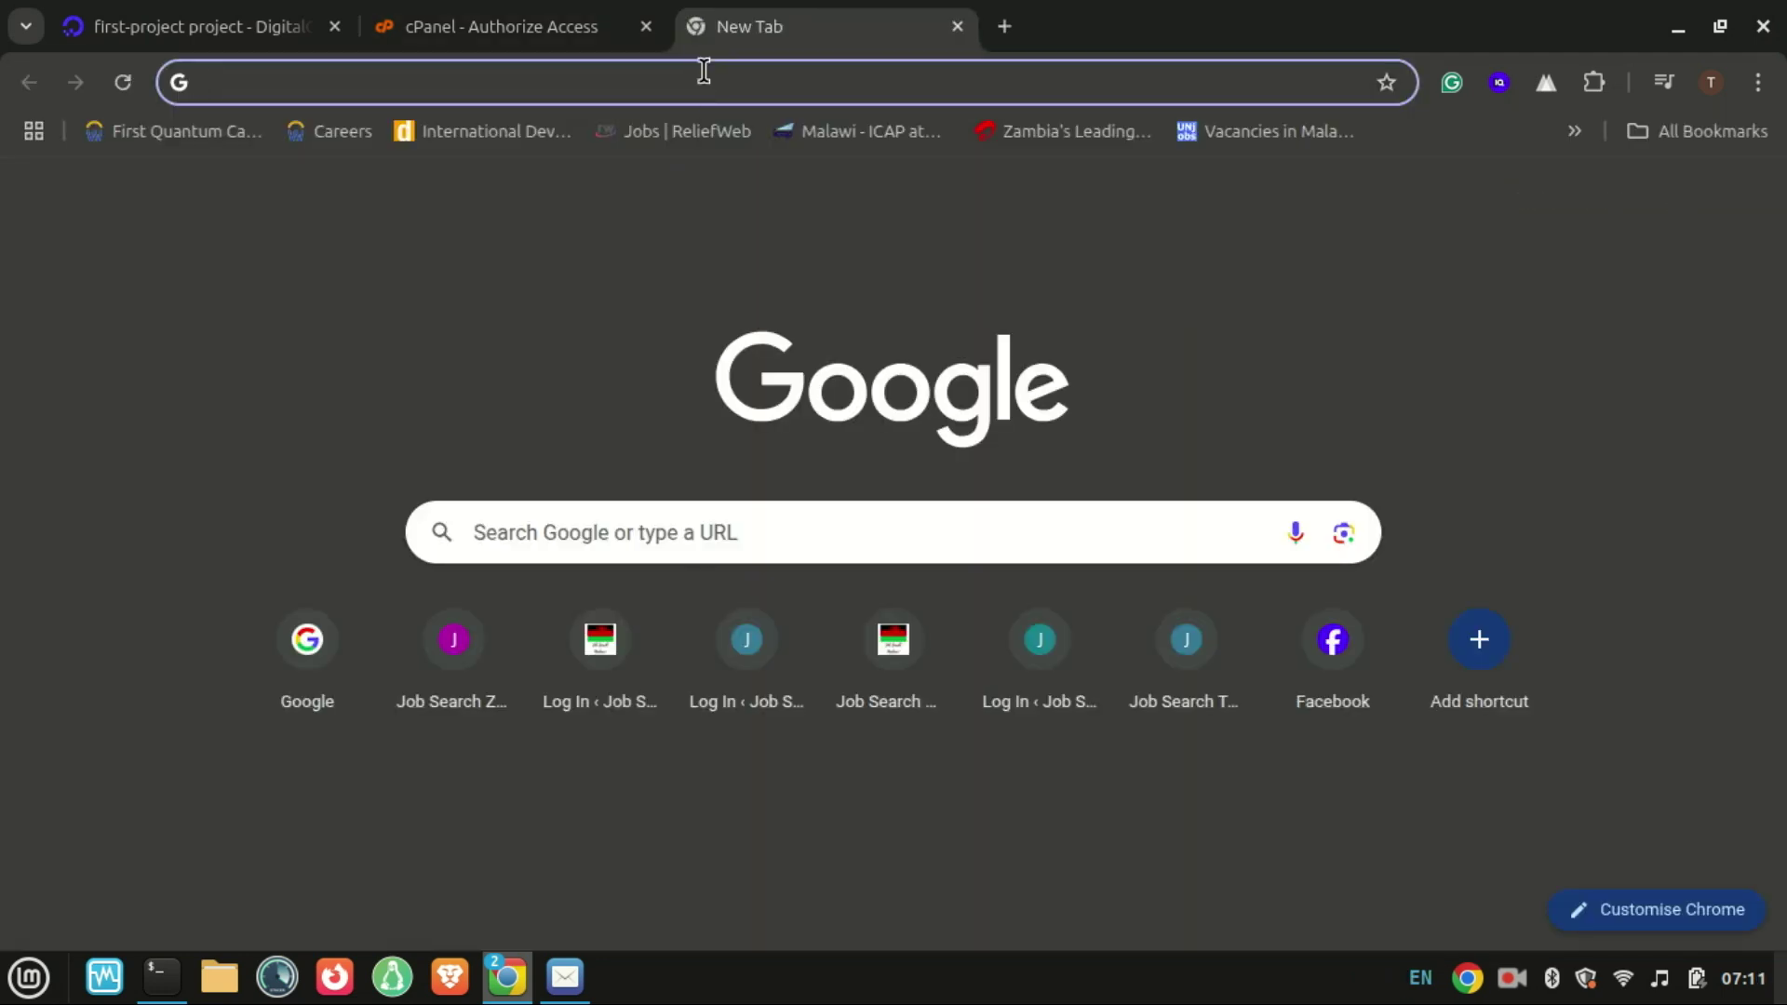
right_click(703, 70)
click(755, 240)
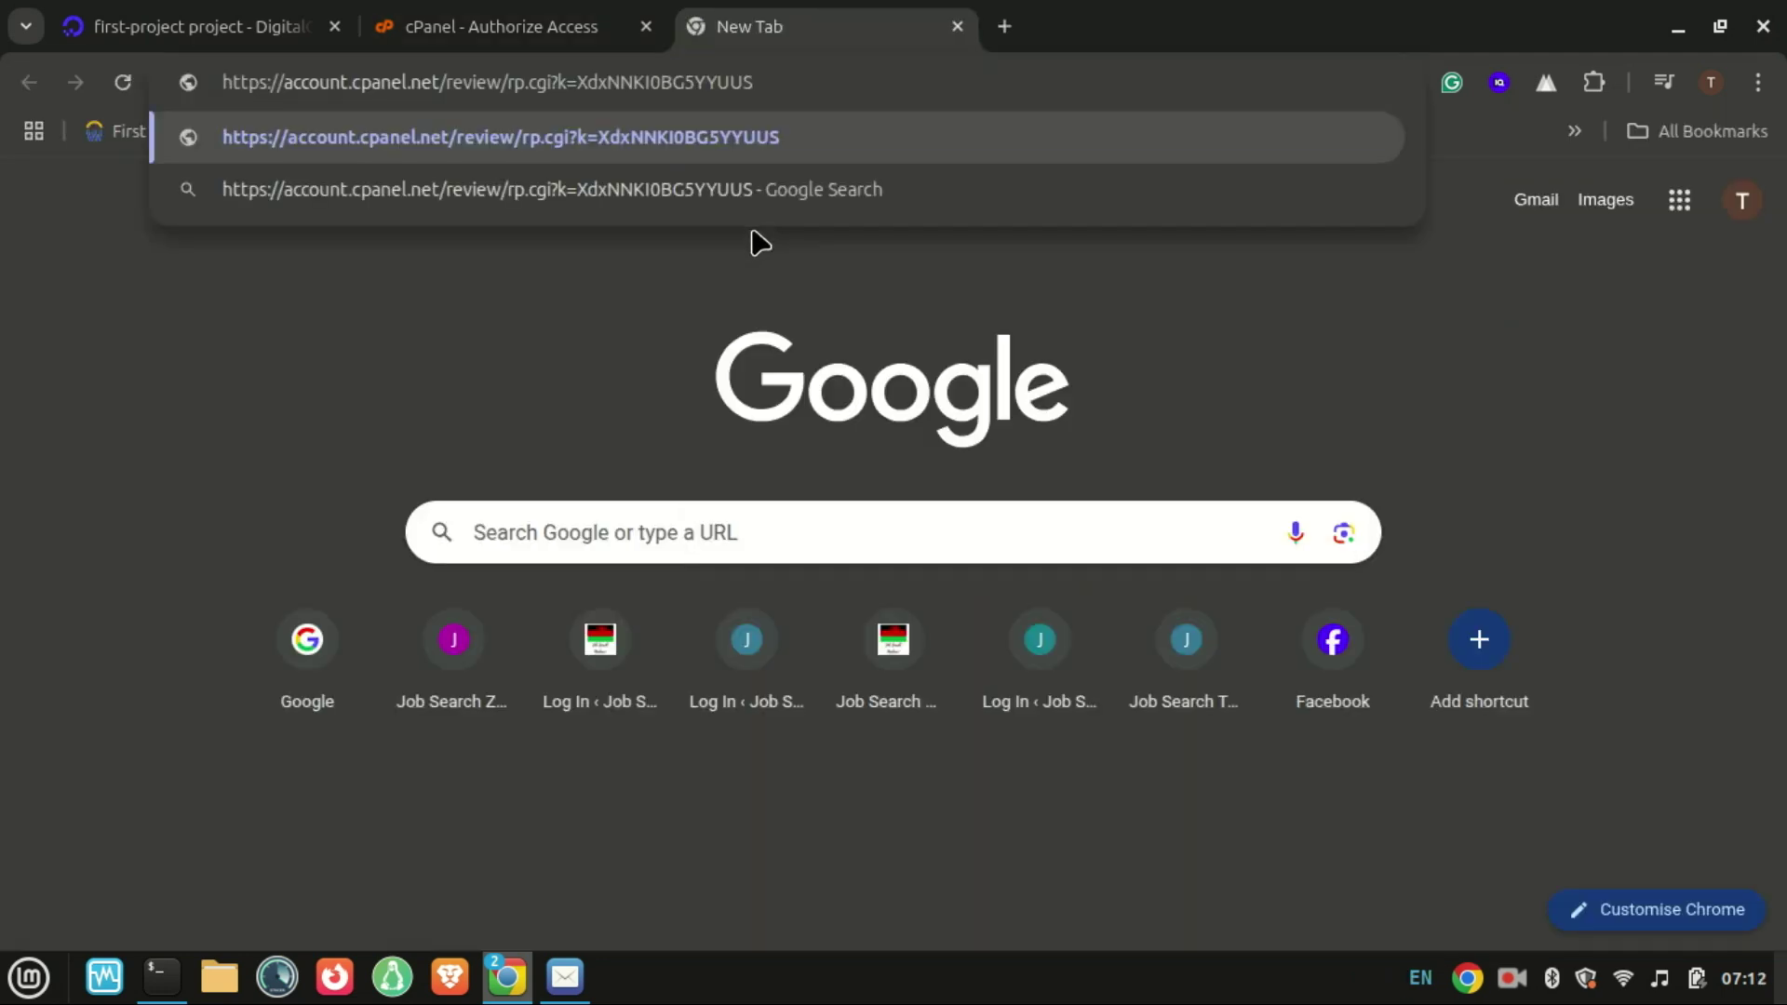
key(Return)
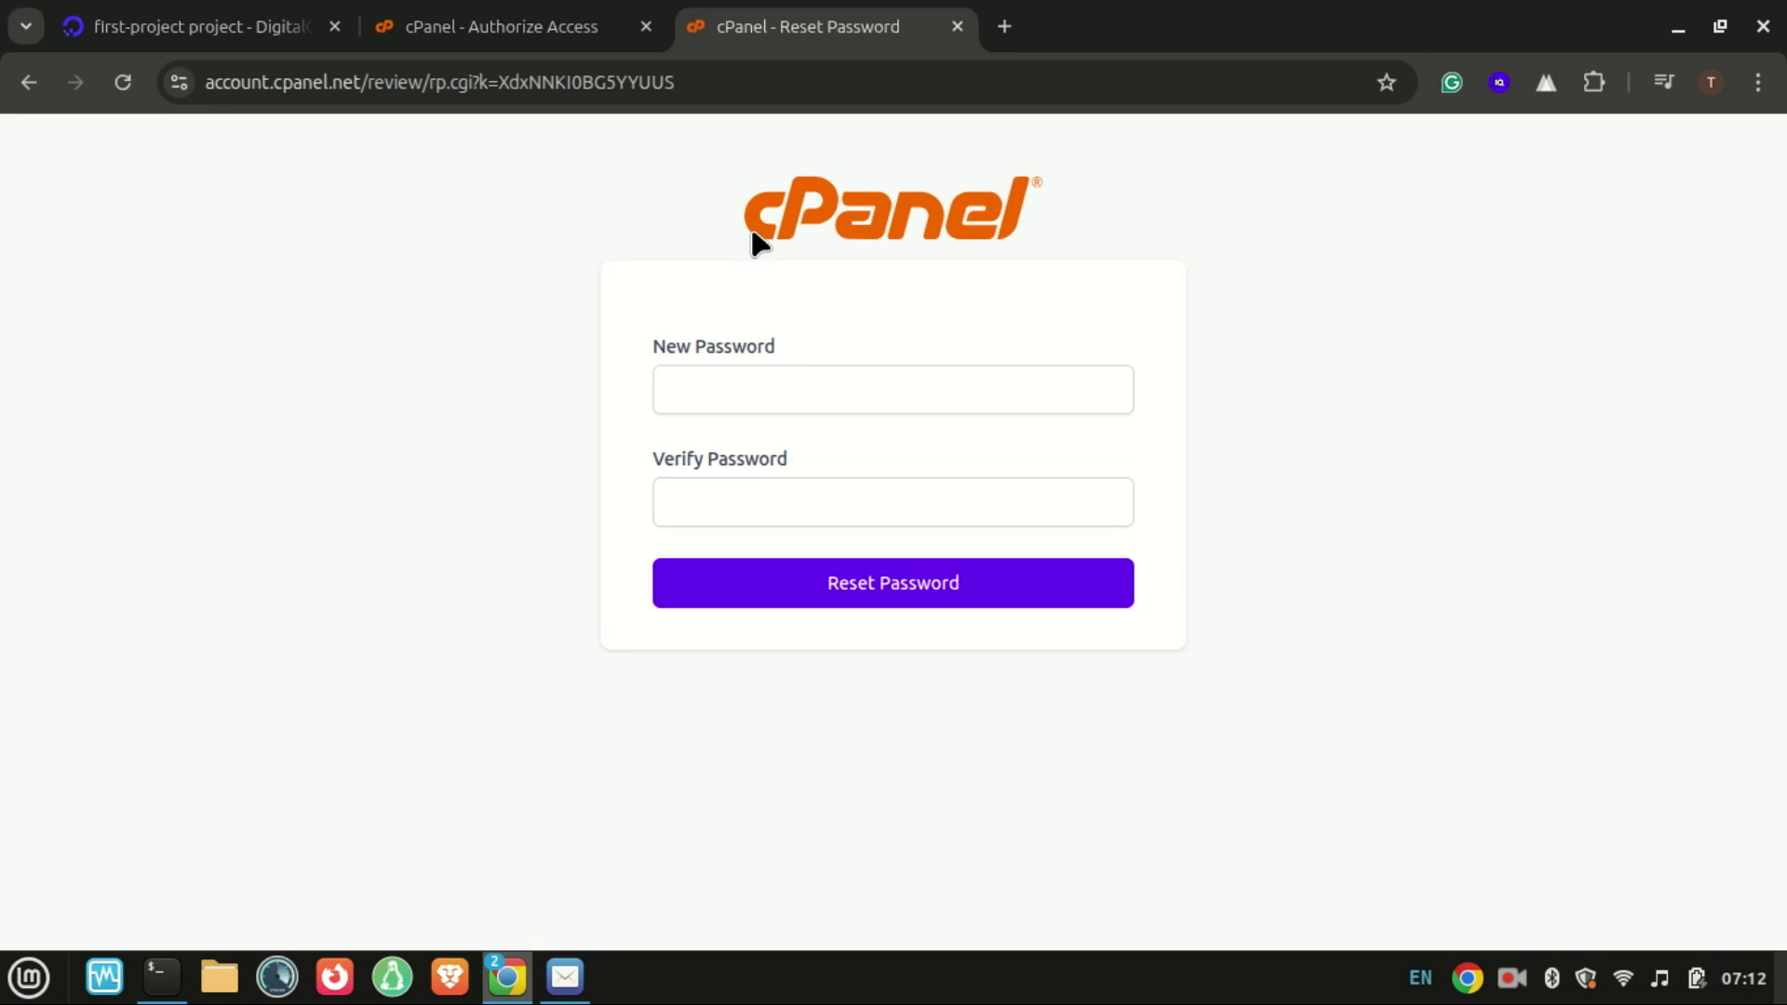
click(800, 382)
text(••••••••••)
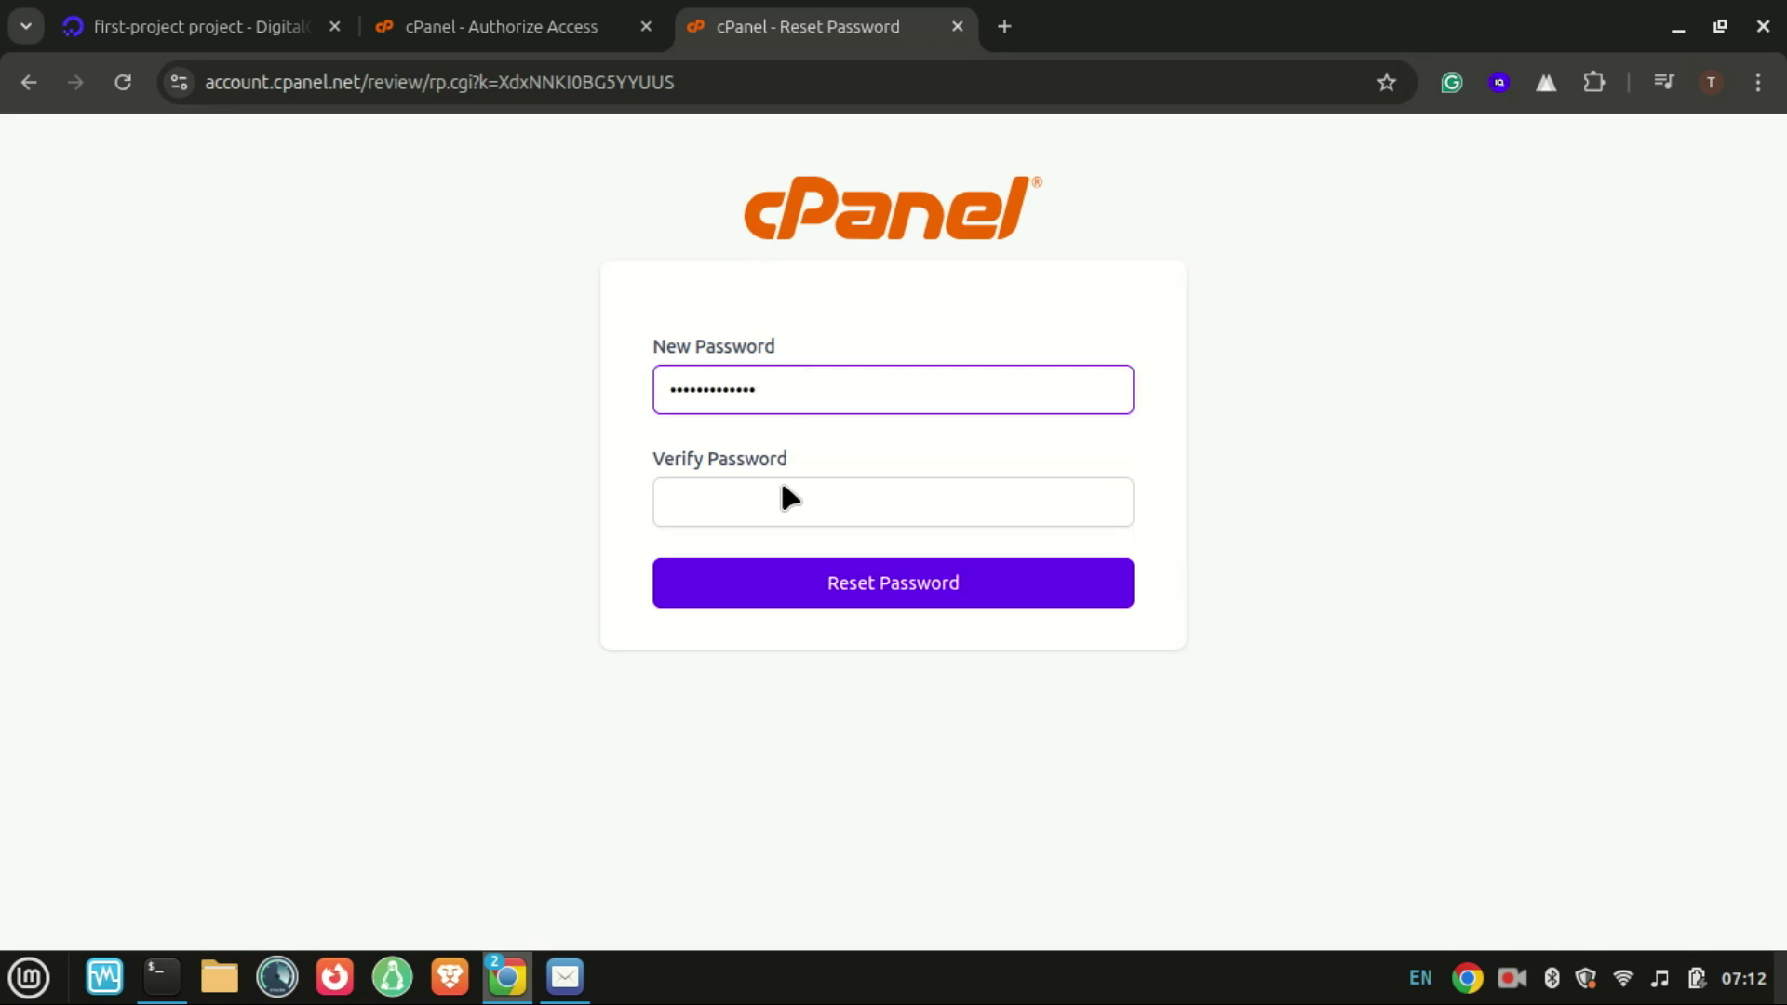
click(777, 510)
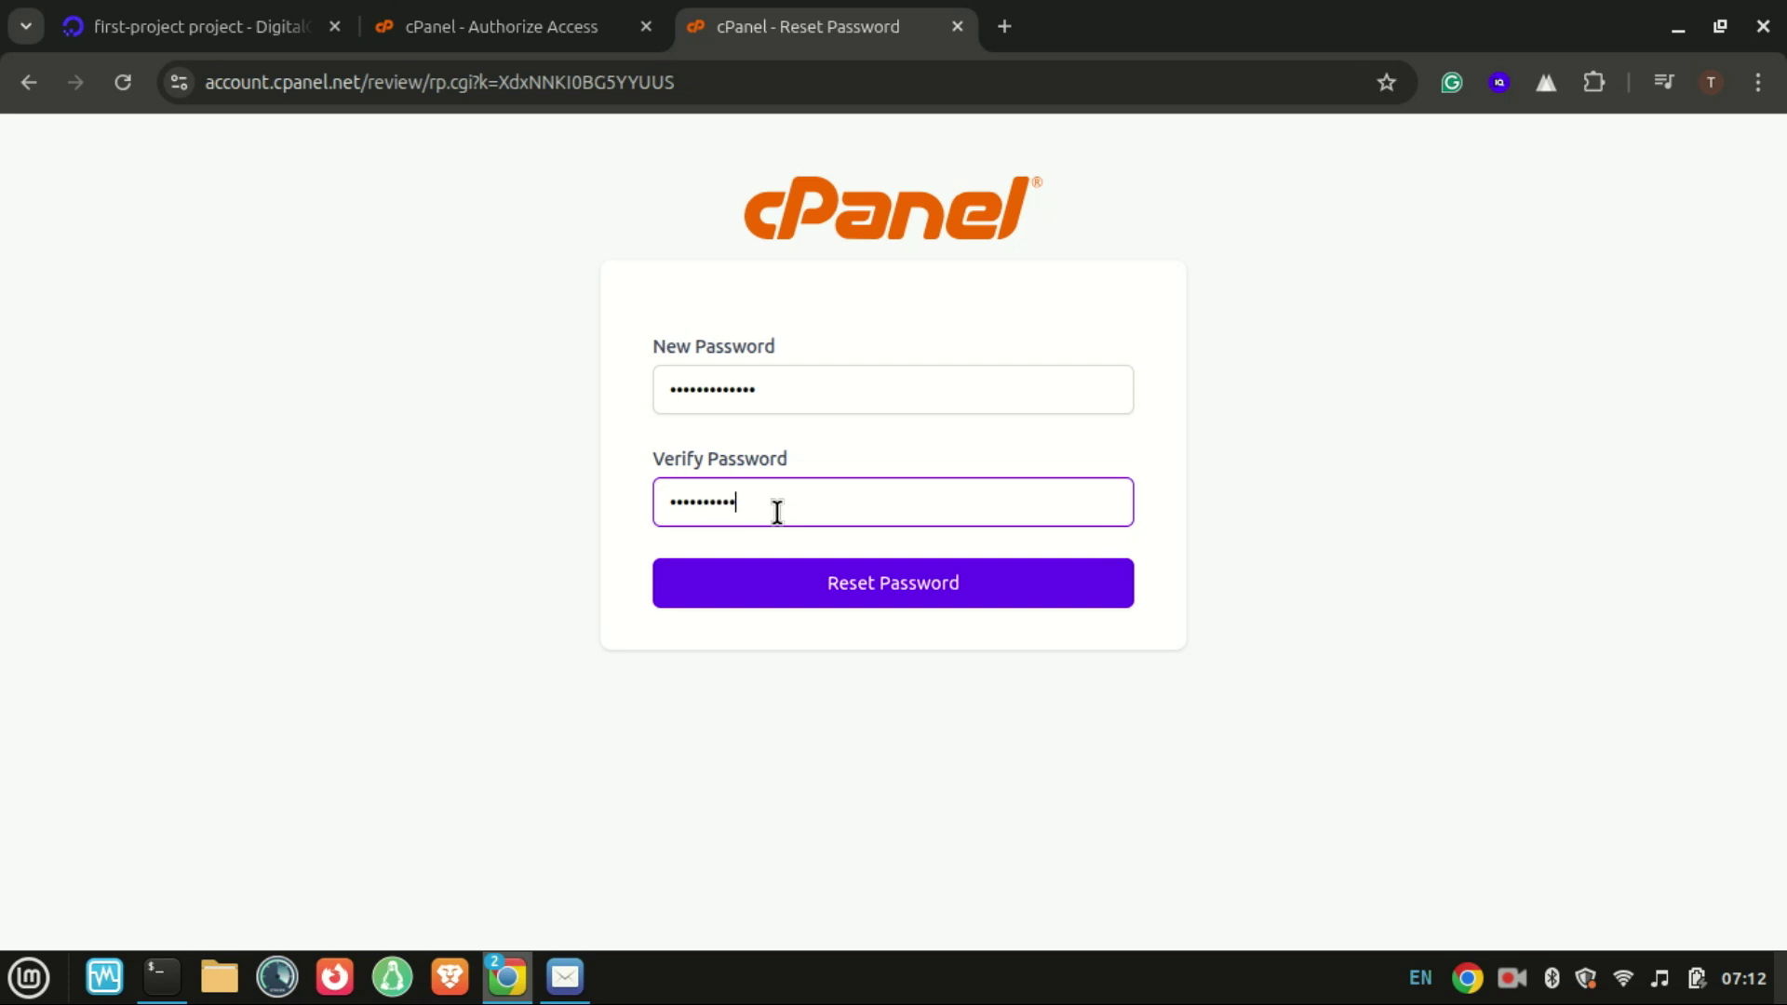
click(880, 610)
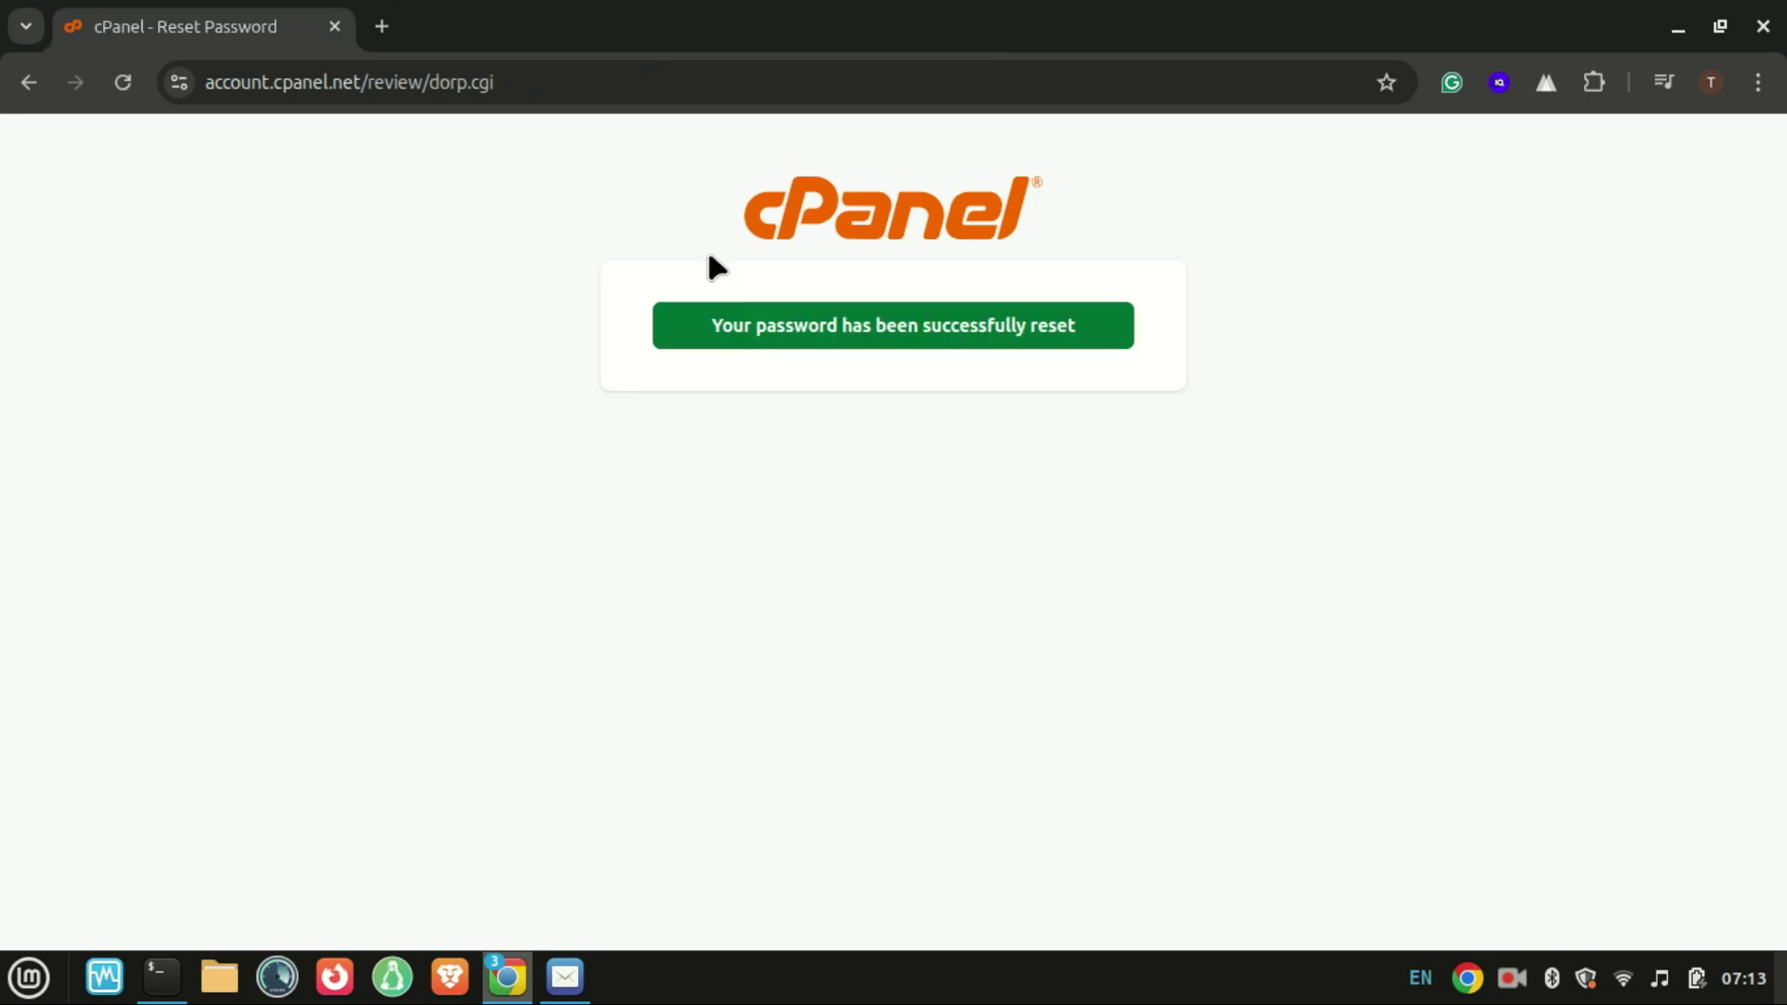
Step: Sign in to the cPanelID account with the saved email and allow the server access
click(742, 494)
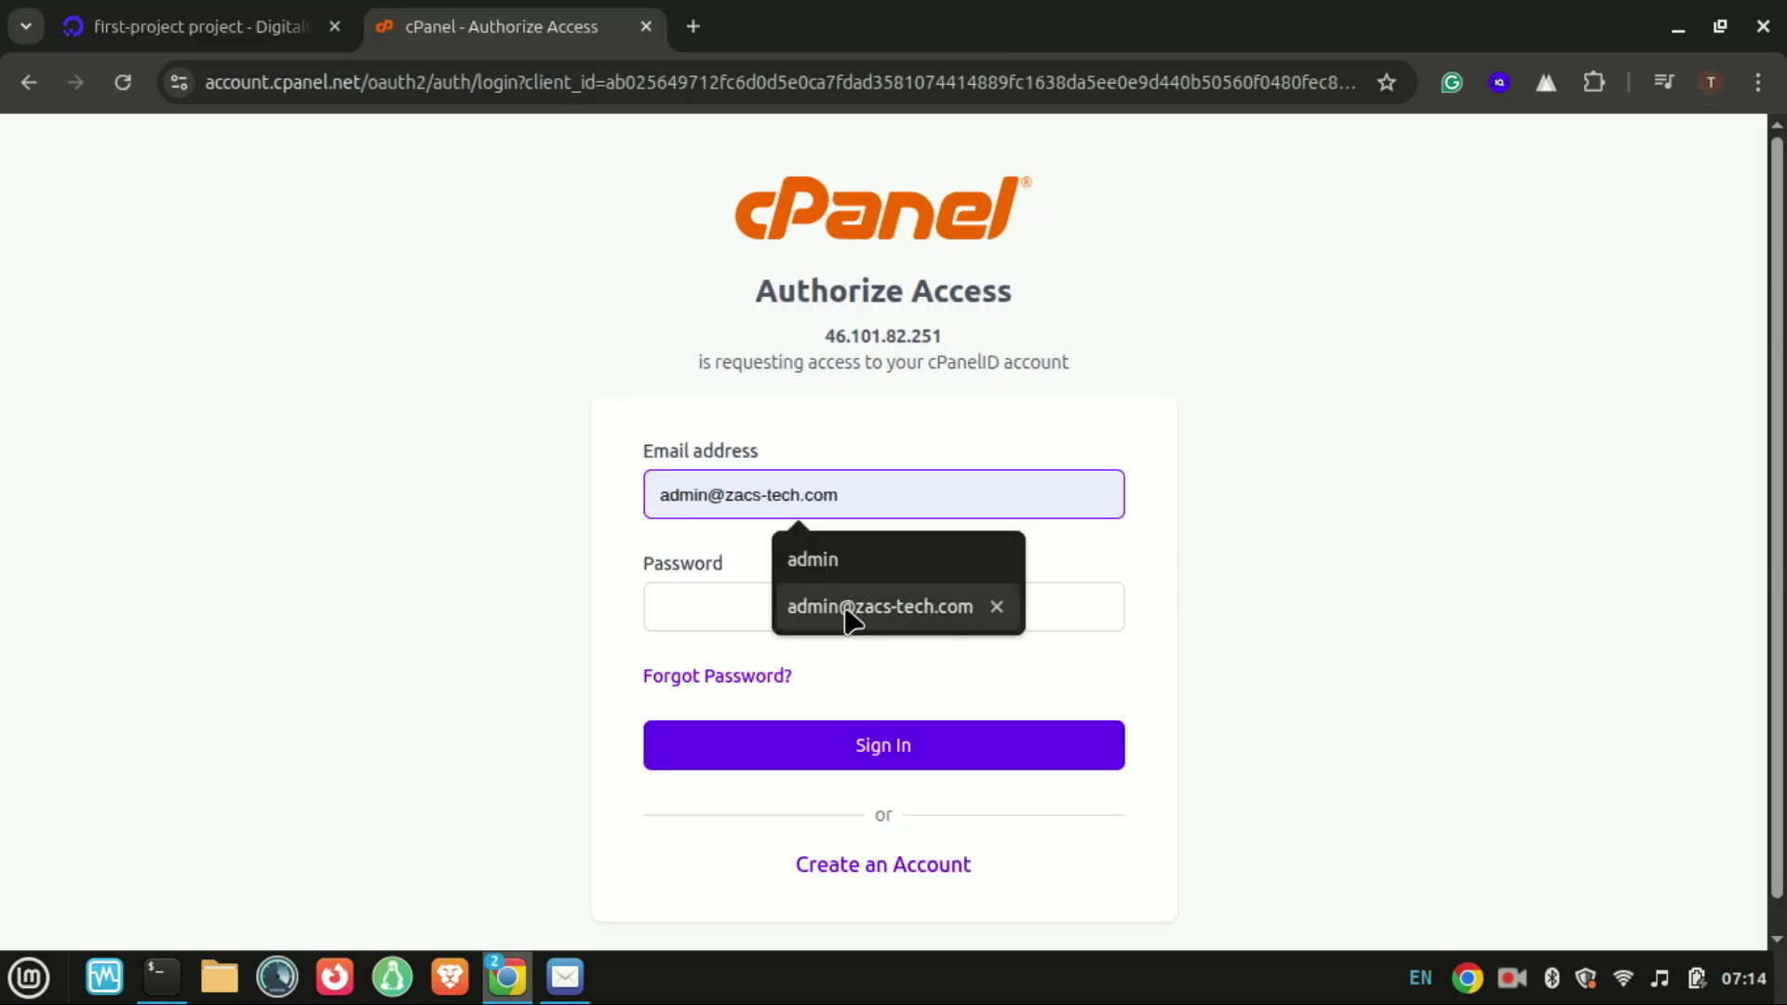
click(824, 604)
click(760, 587)
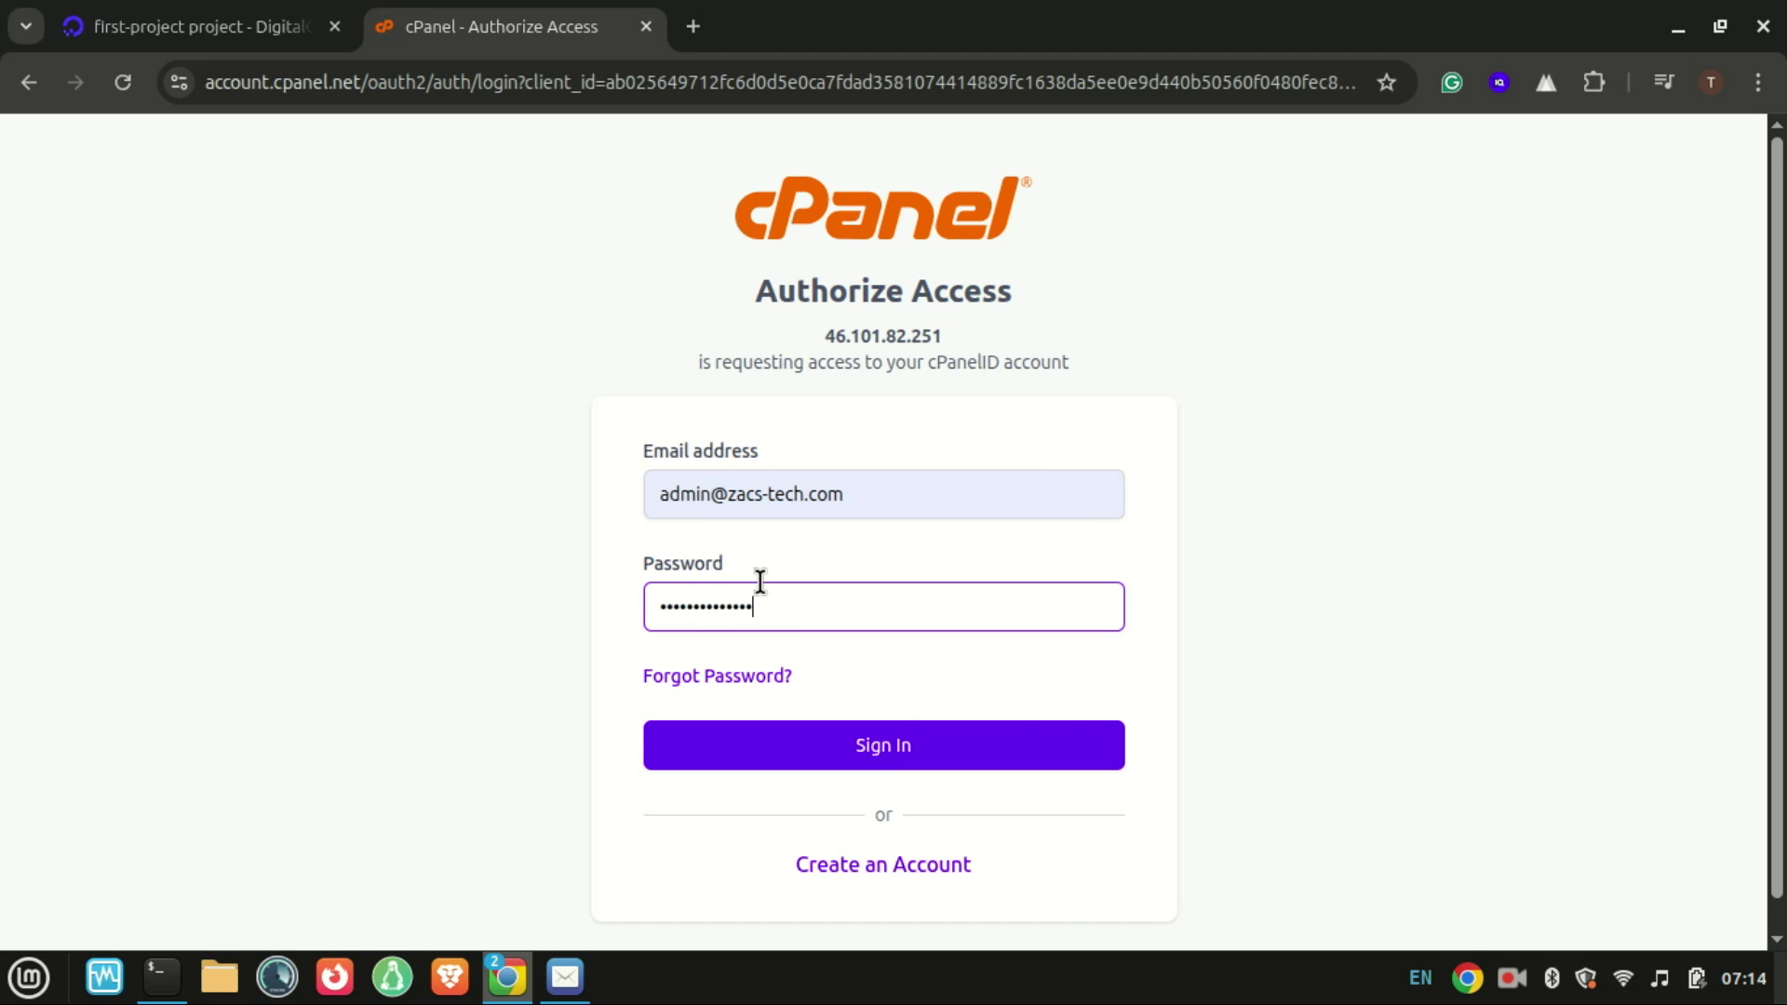
click(913, 745)
click(901, 570)
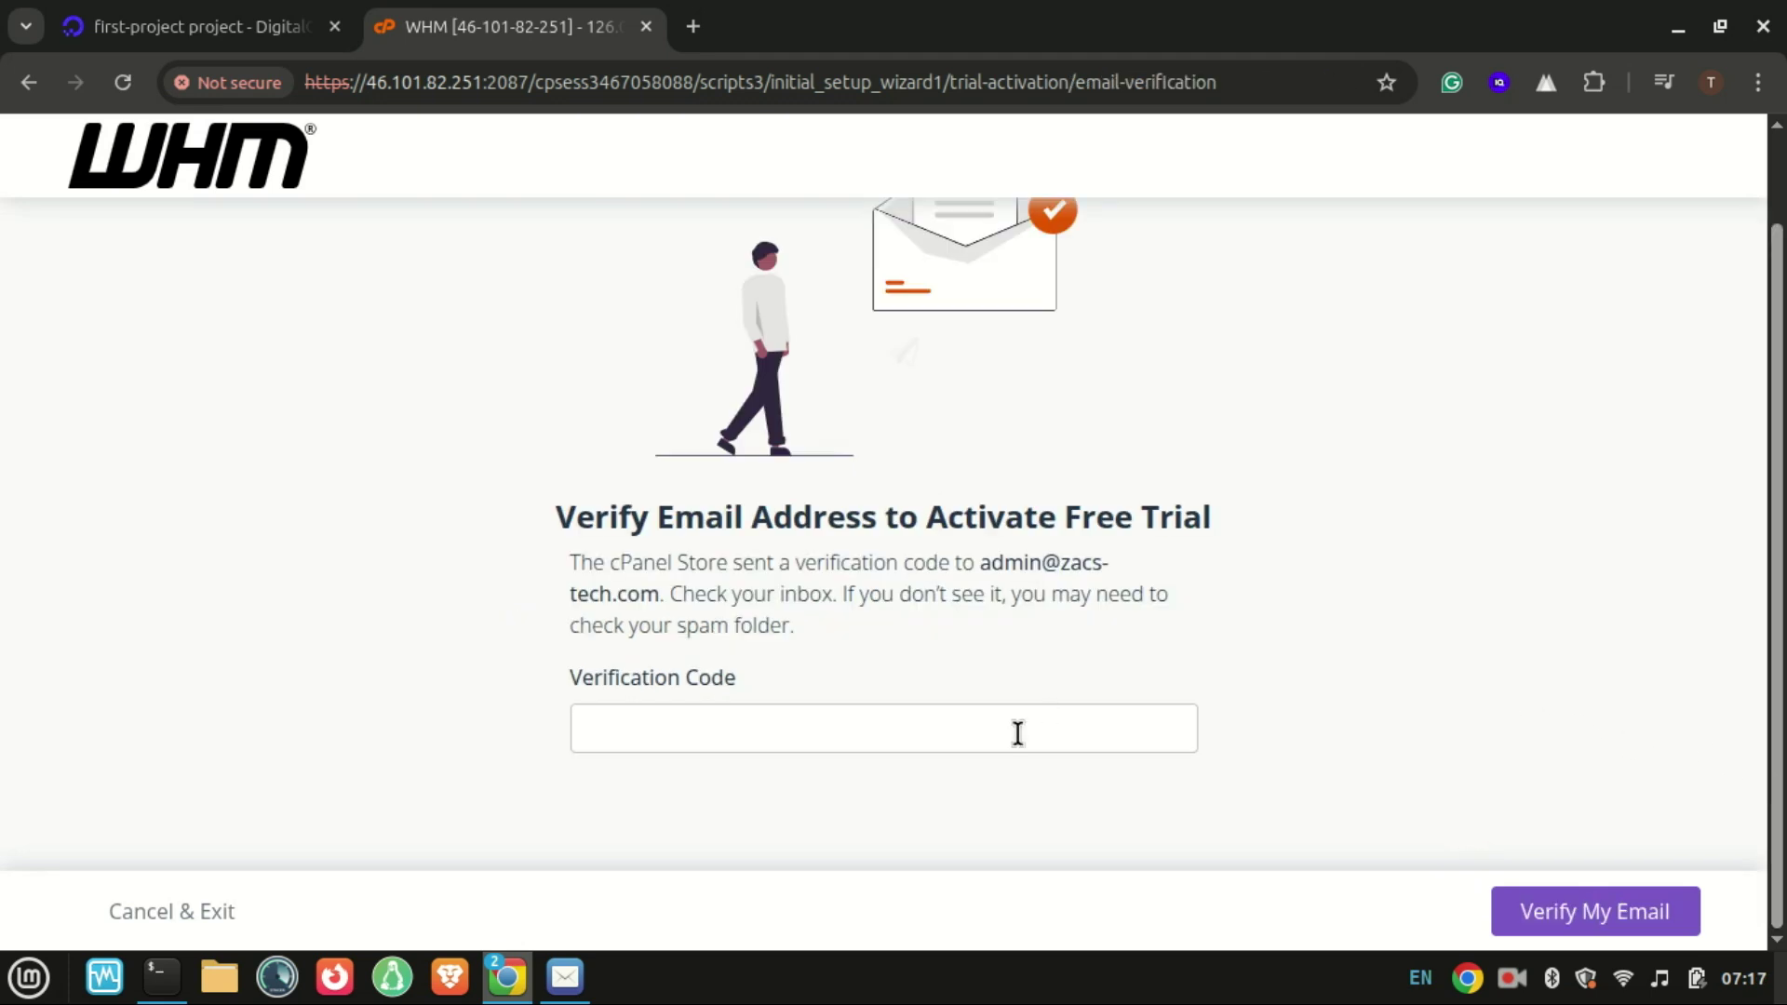
Step: Paste the emailed verification code and verify the email to activate the trial
click(703, 727)
key(ctrl+v)
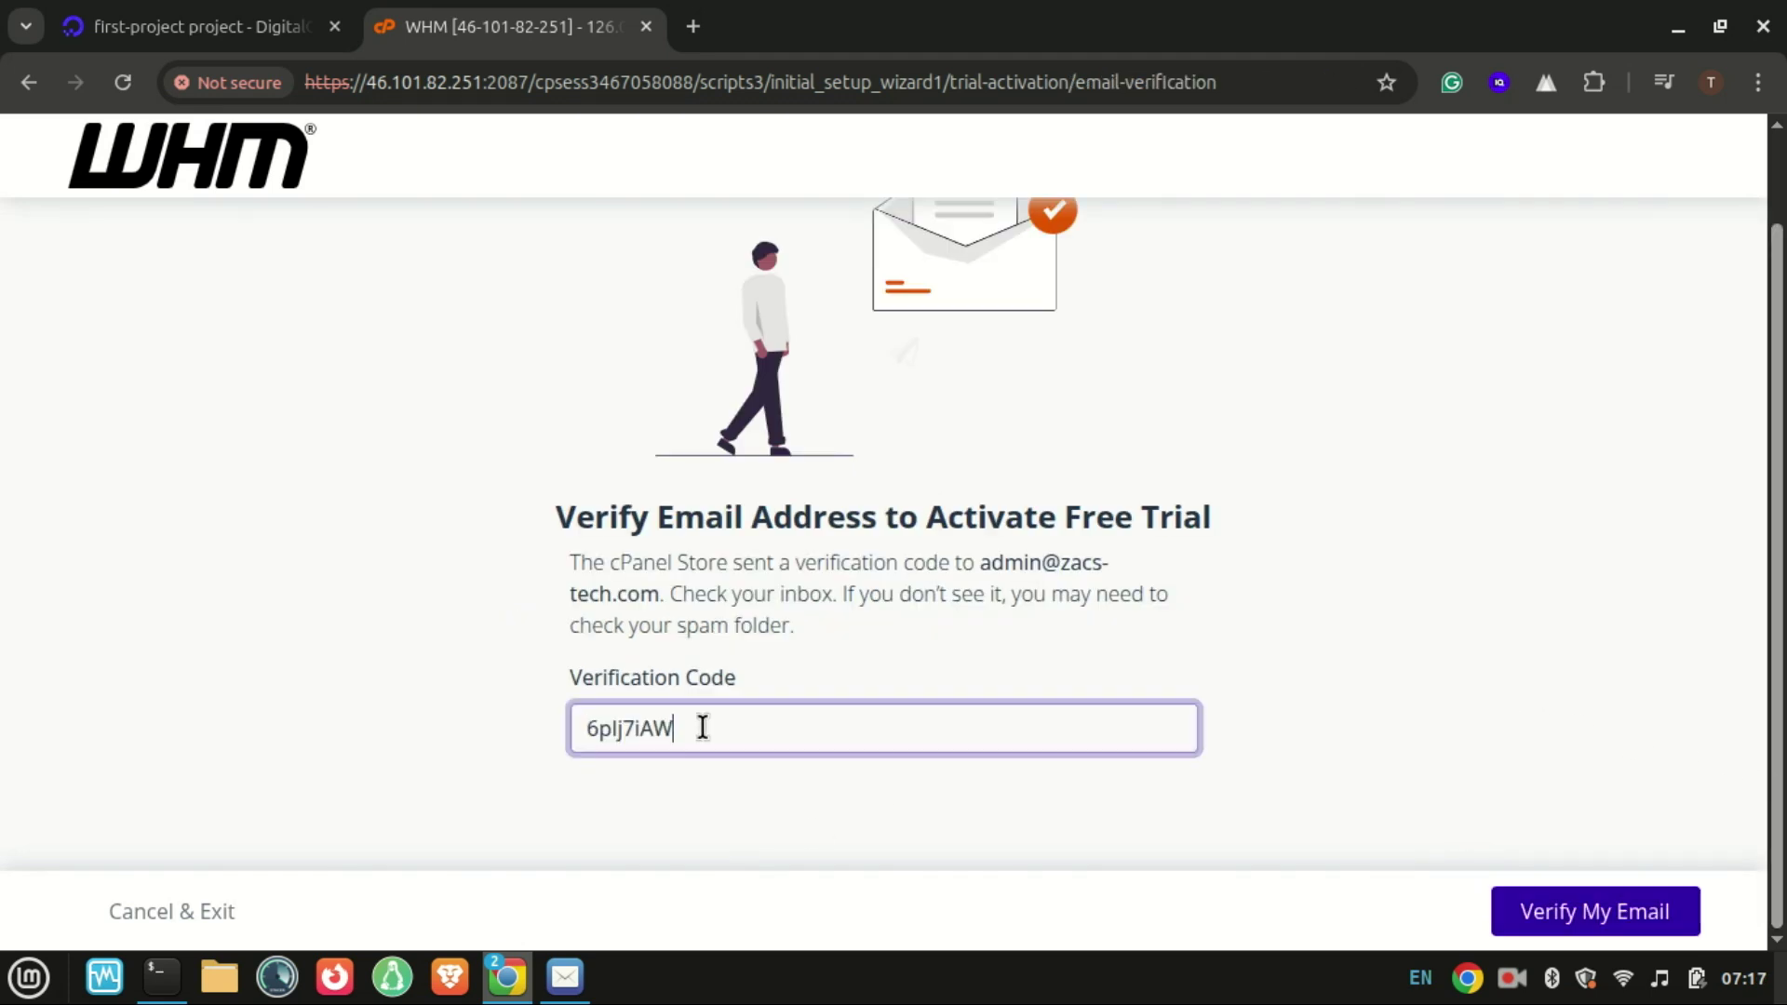
click(1576, 910)
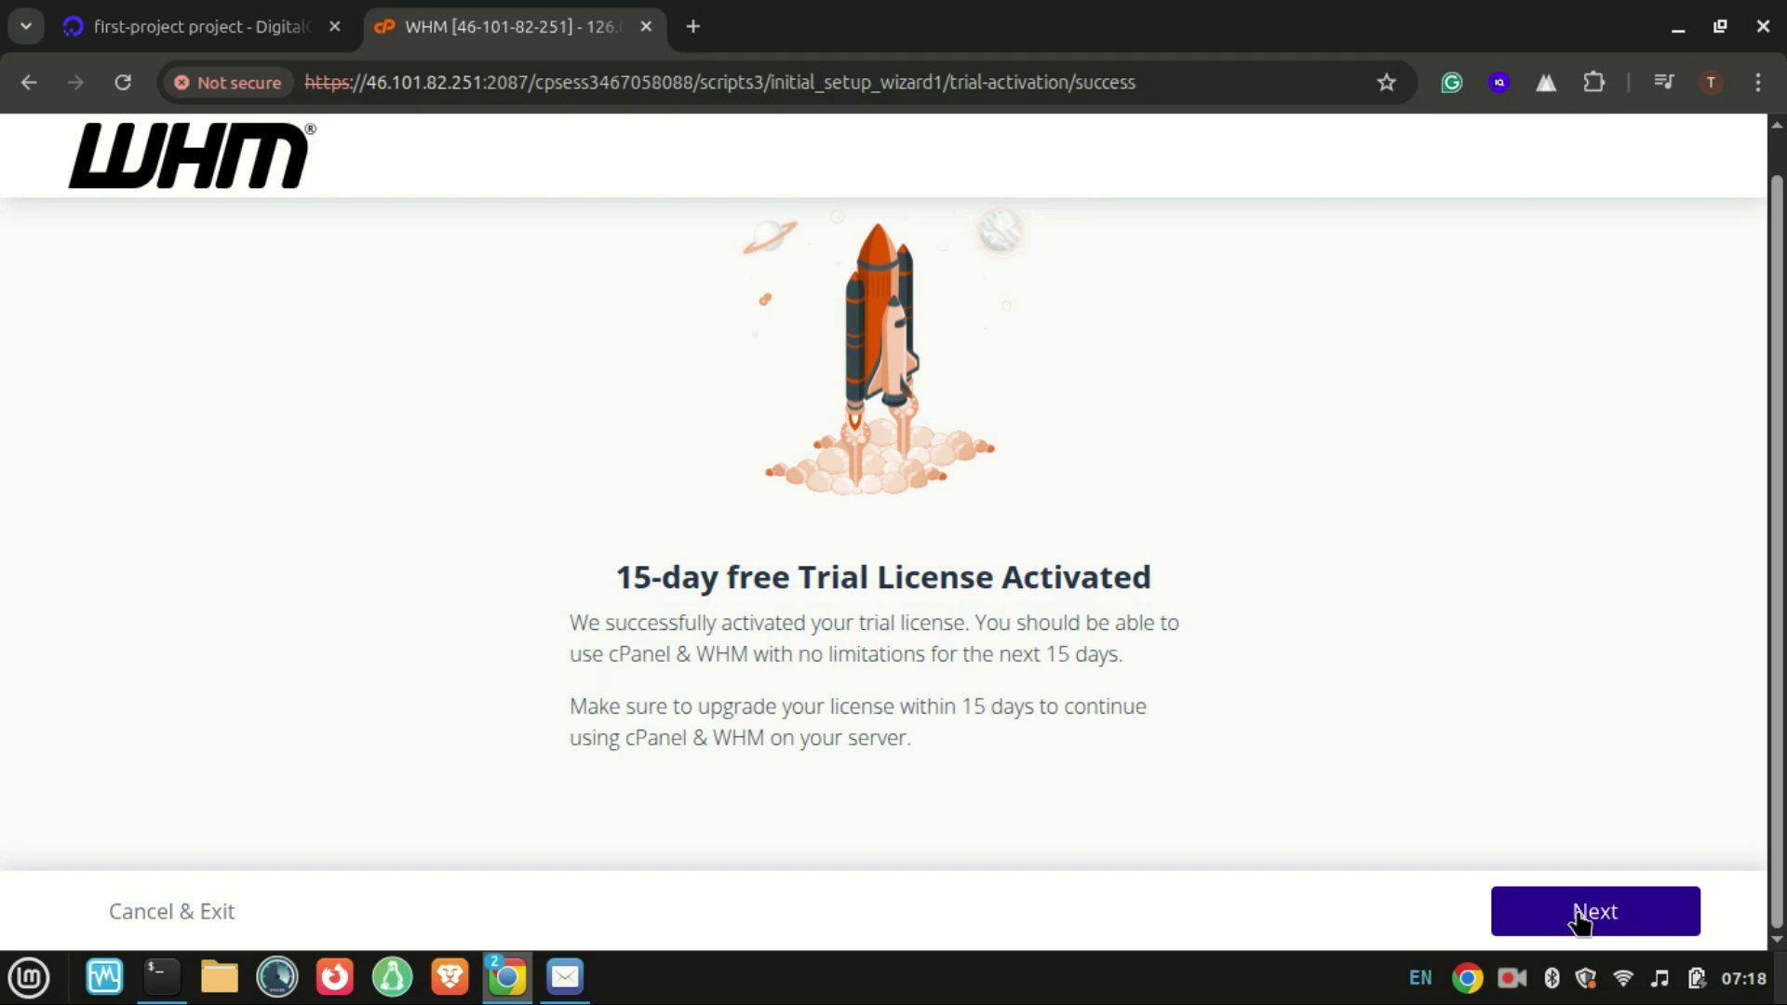
Step: Allow sharing of usage statistics and continue to the server setup step
click(1580, 917)
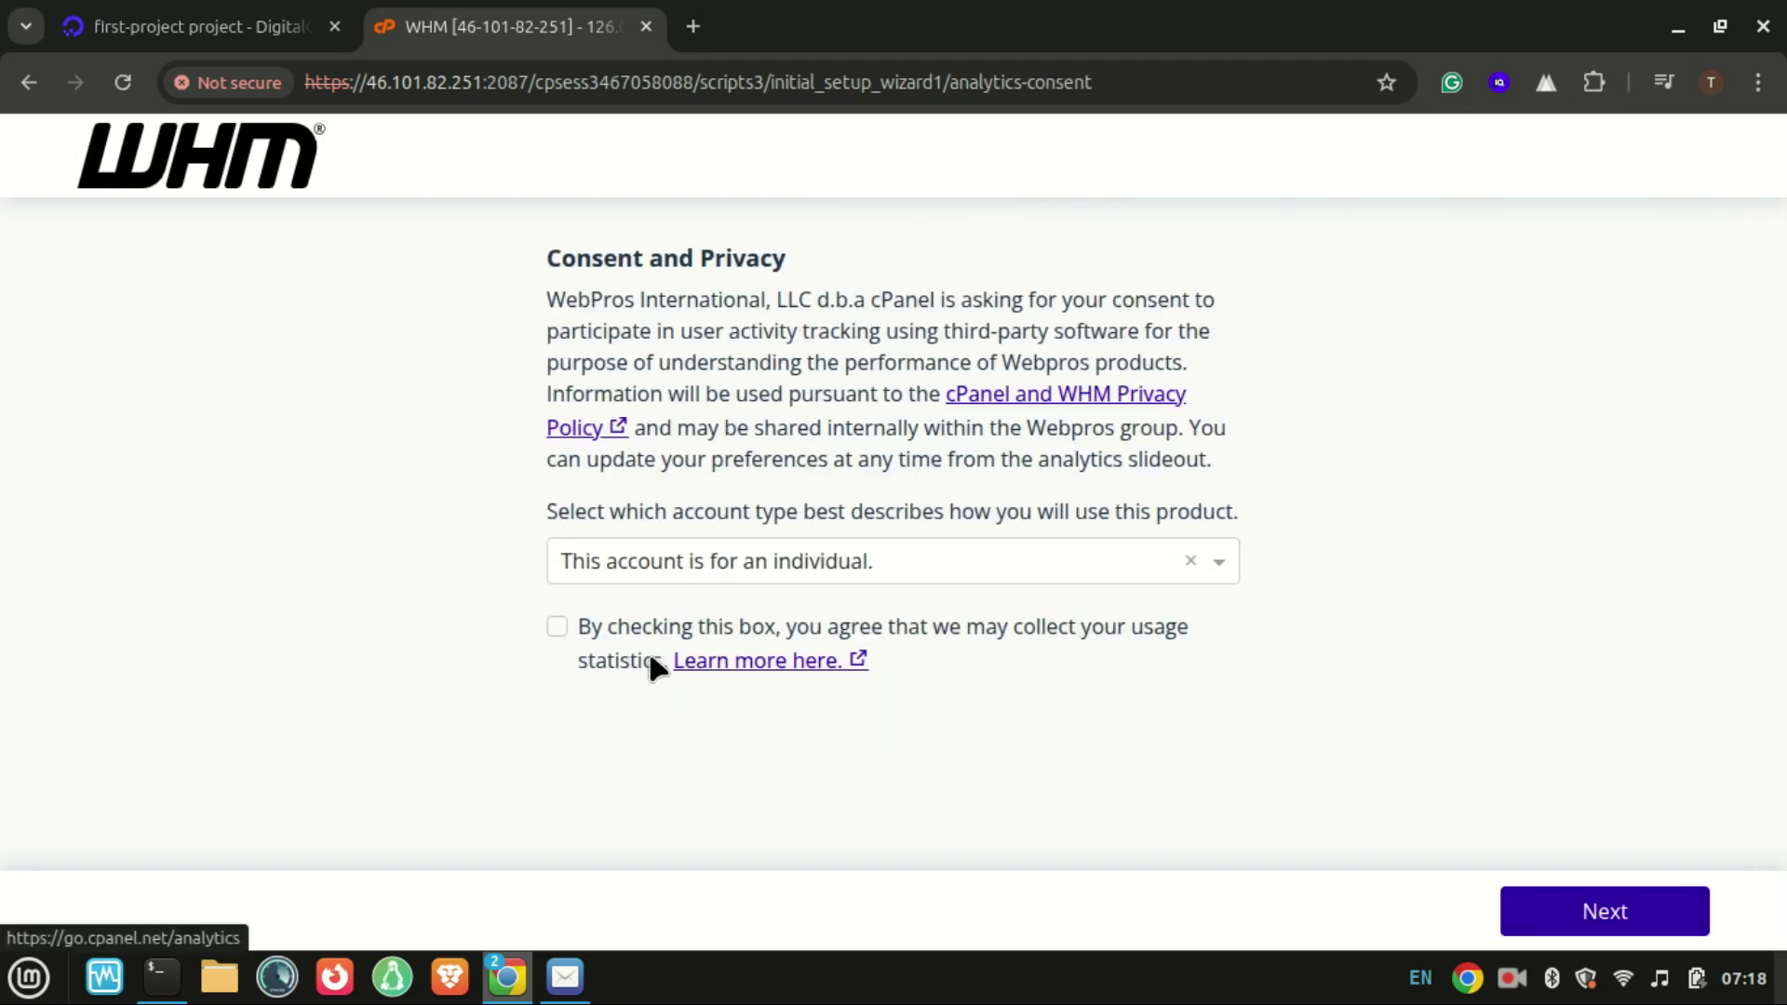
click(558, 623)
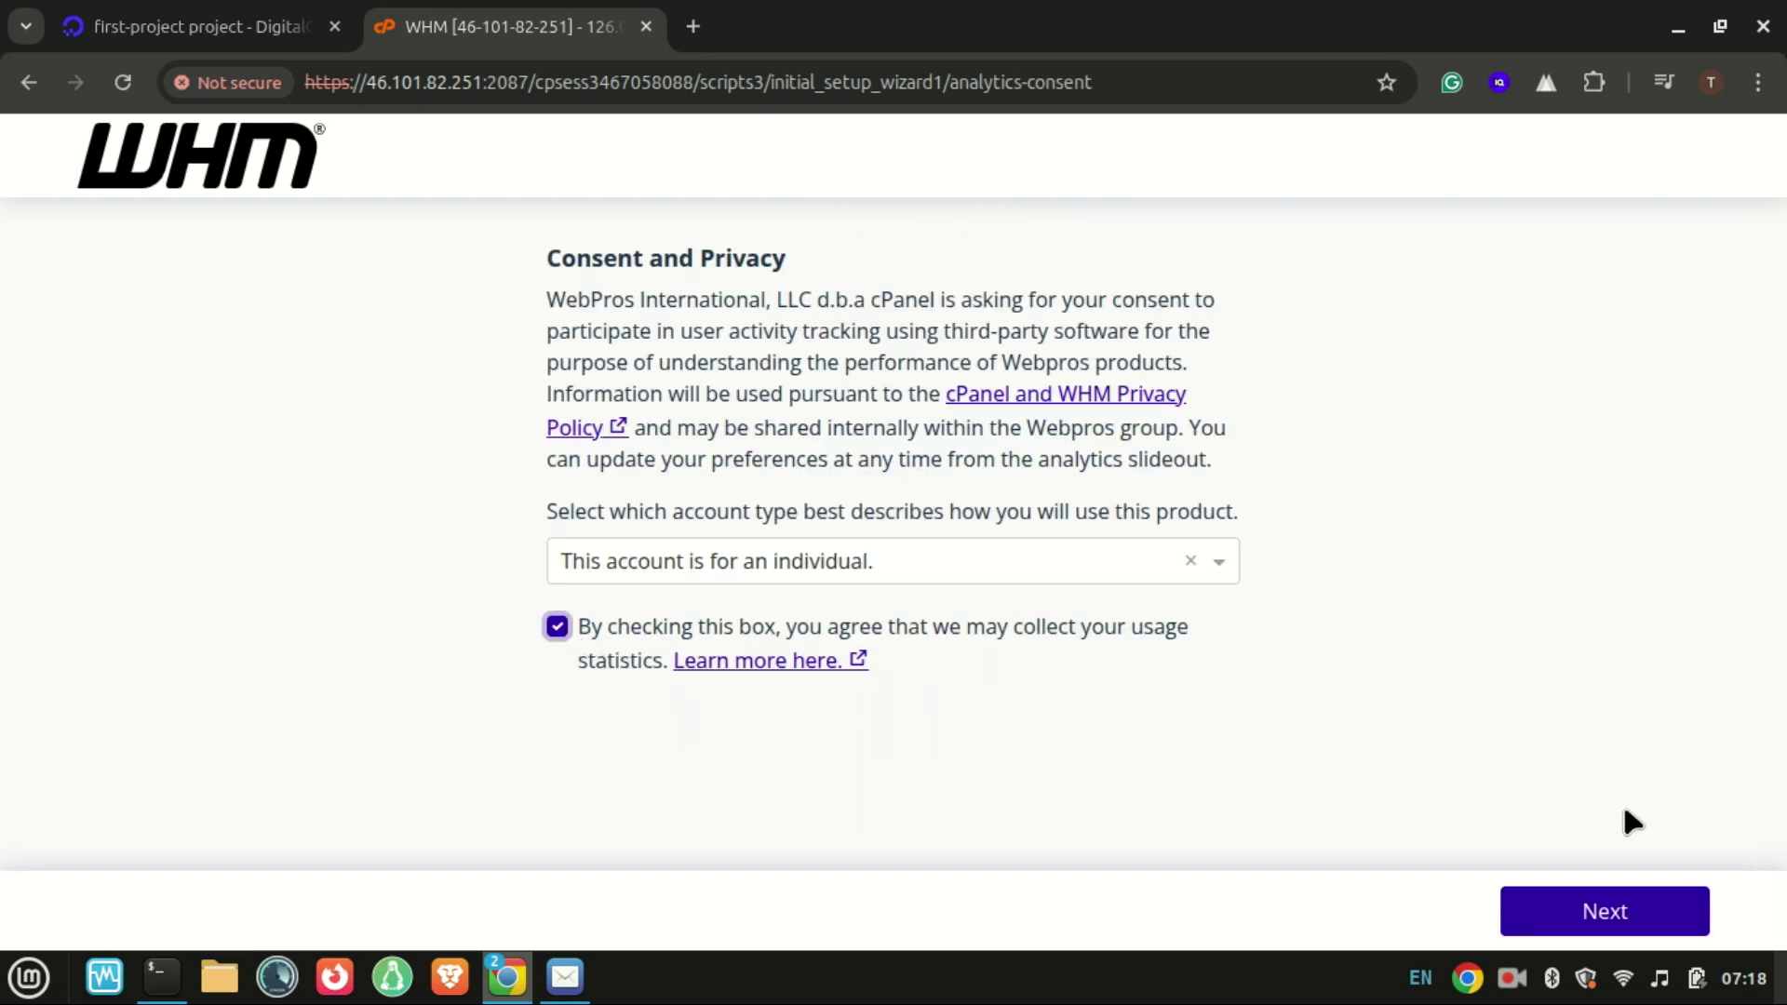
click(1624, 921)
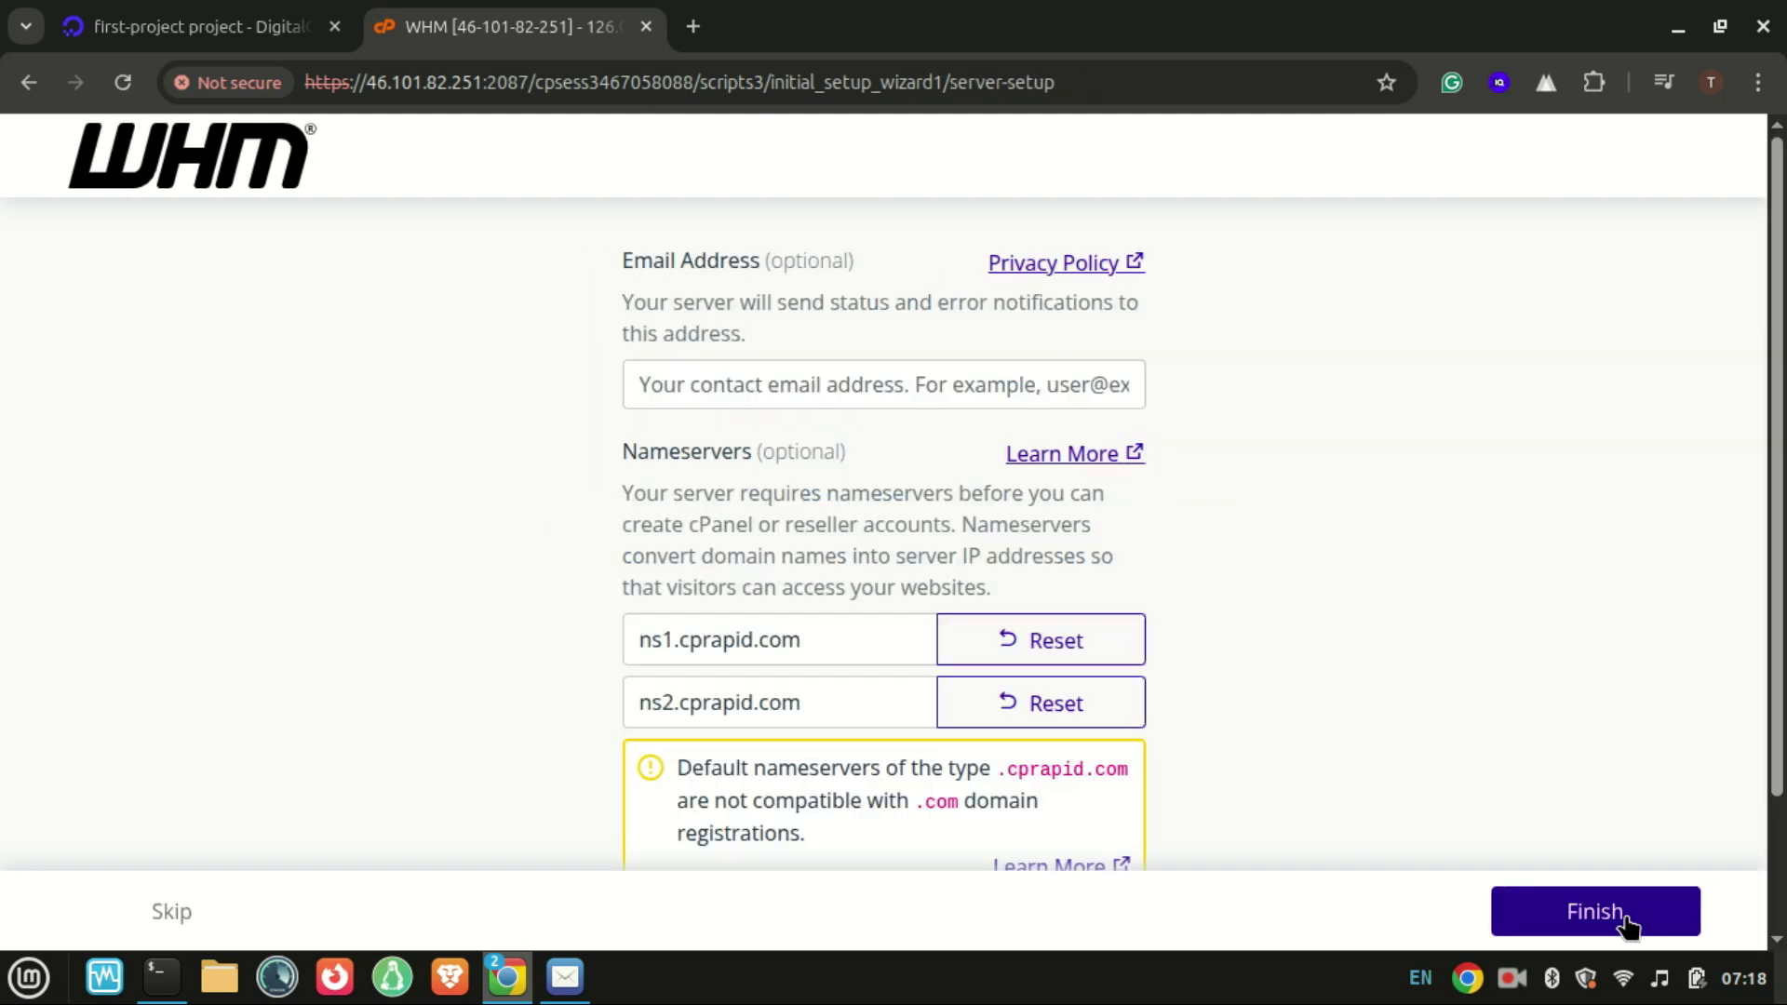
Step: Fill the contact email from the saved suggestion, finish the wizard, and save the feature settings
click(875, 385)
click(878, 448)
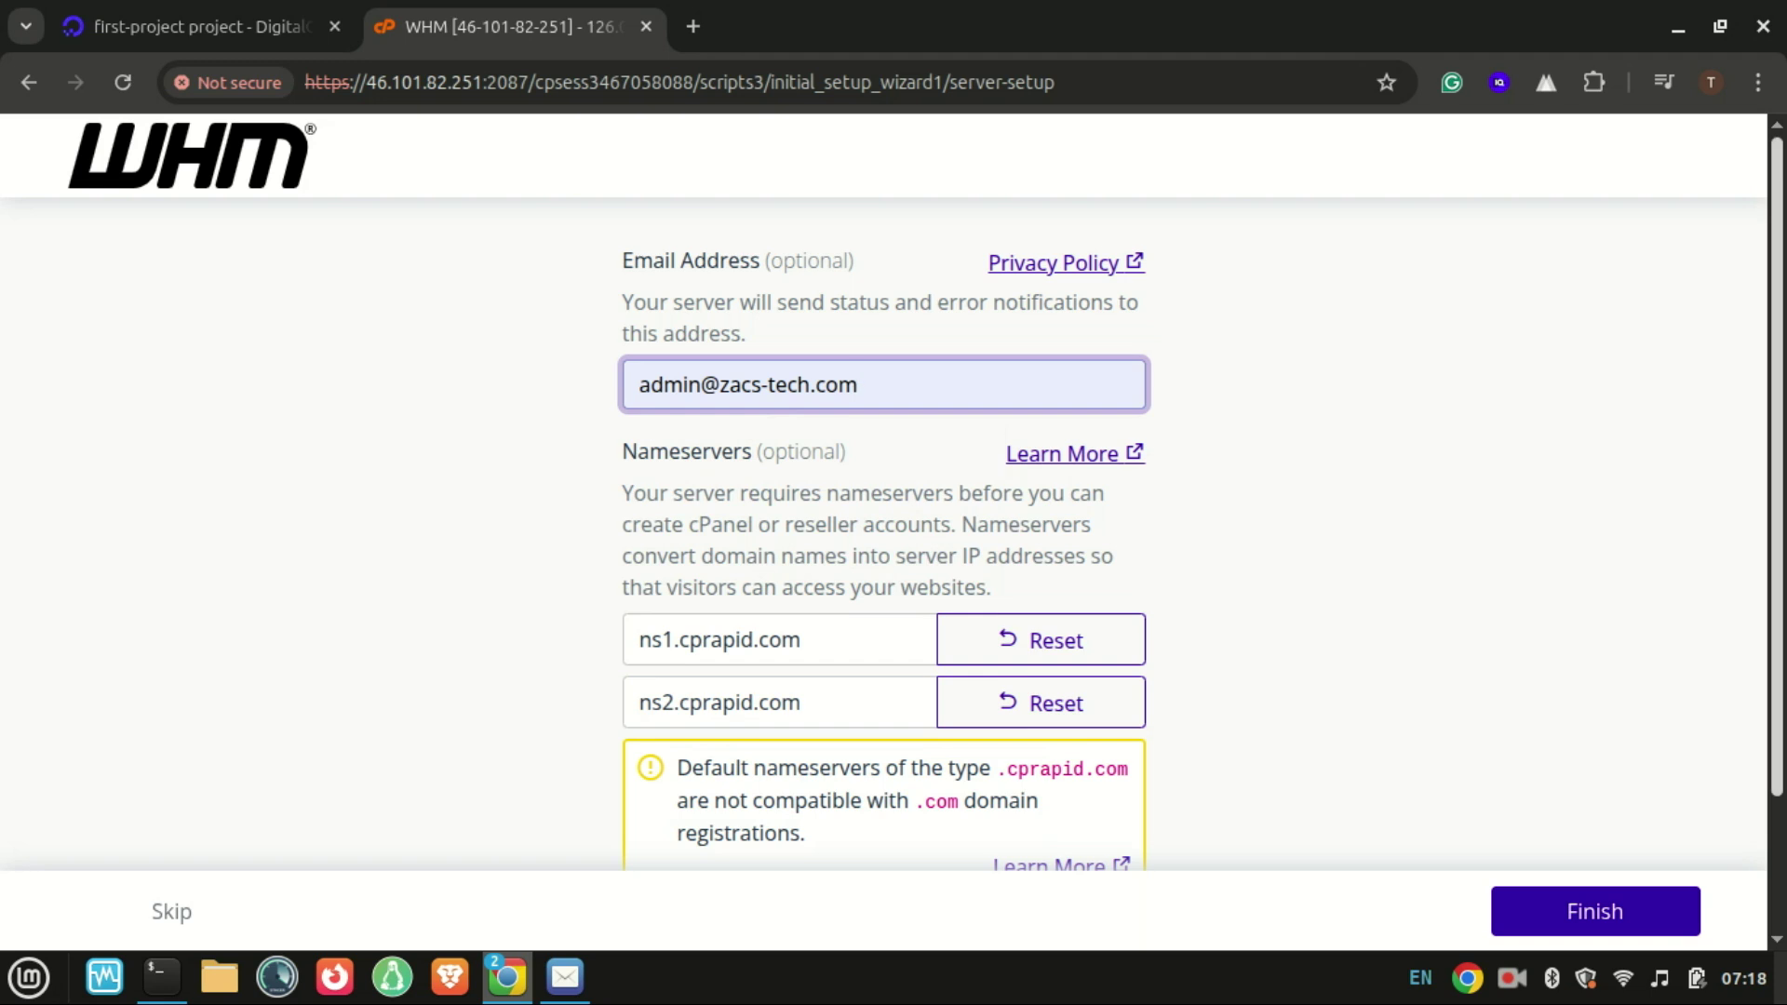
drag(1778, 537, 1782, 670)
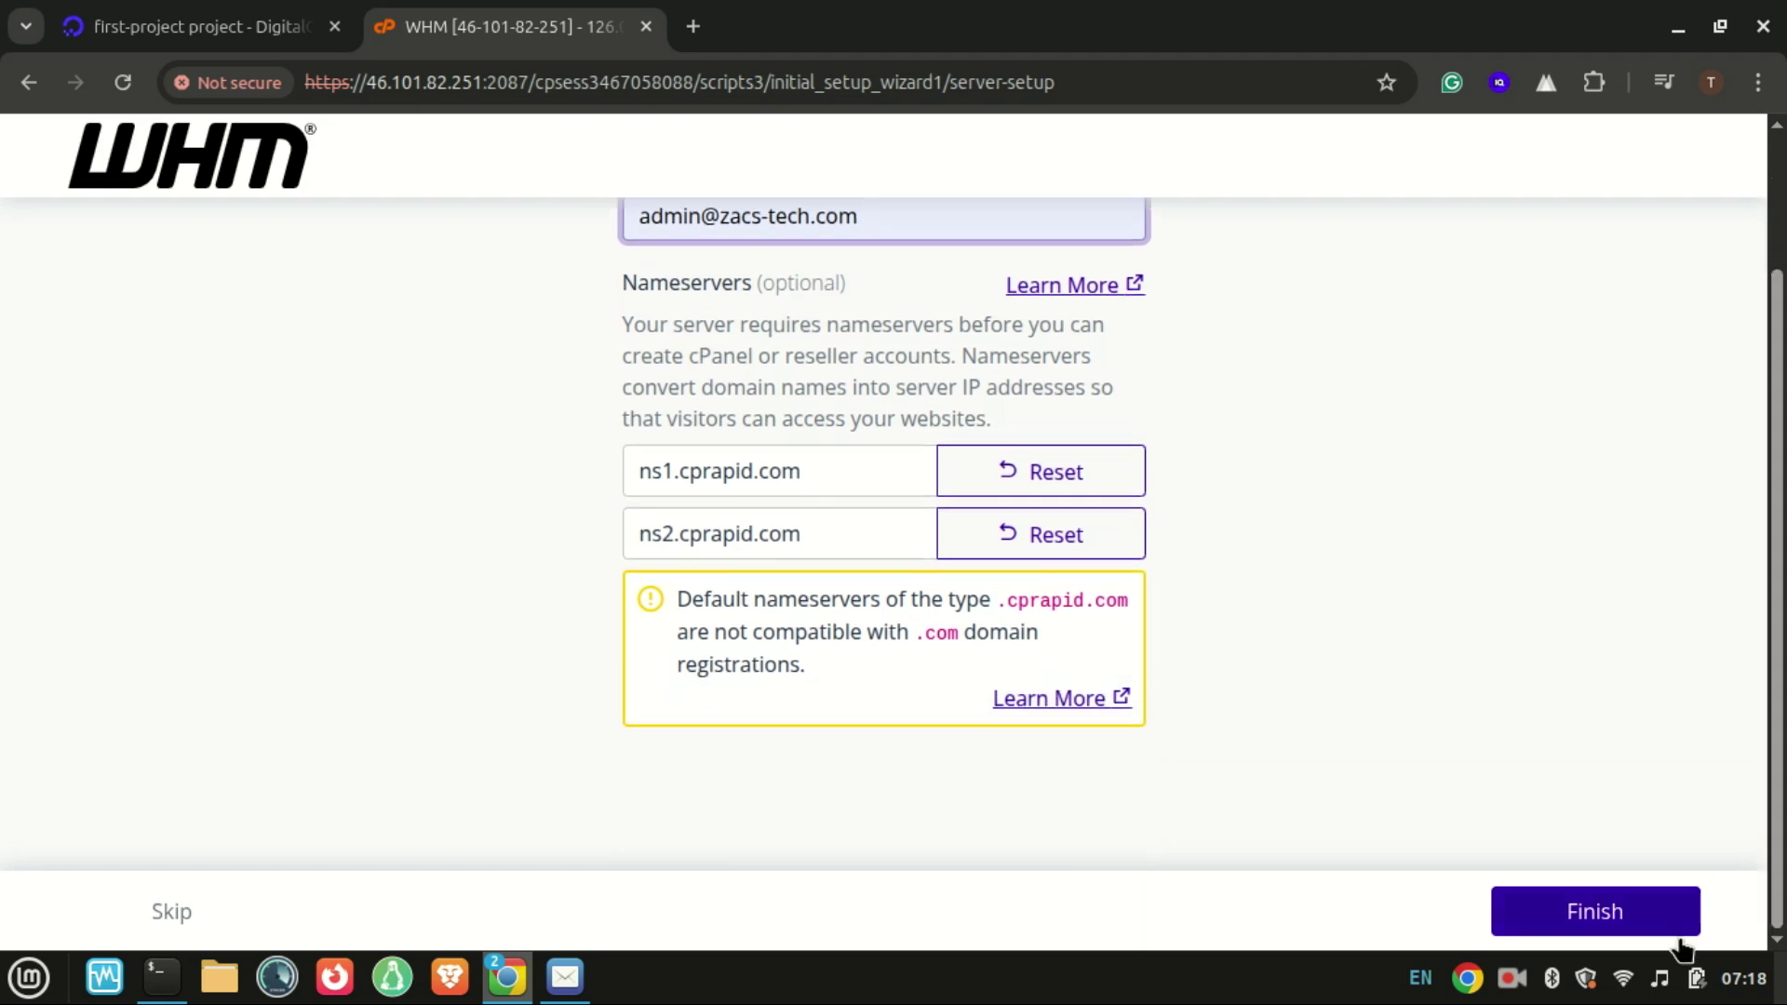
click(1602, 912)
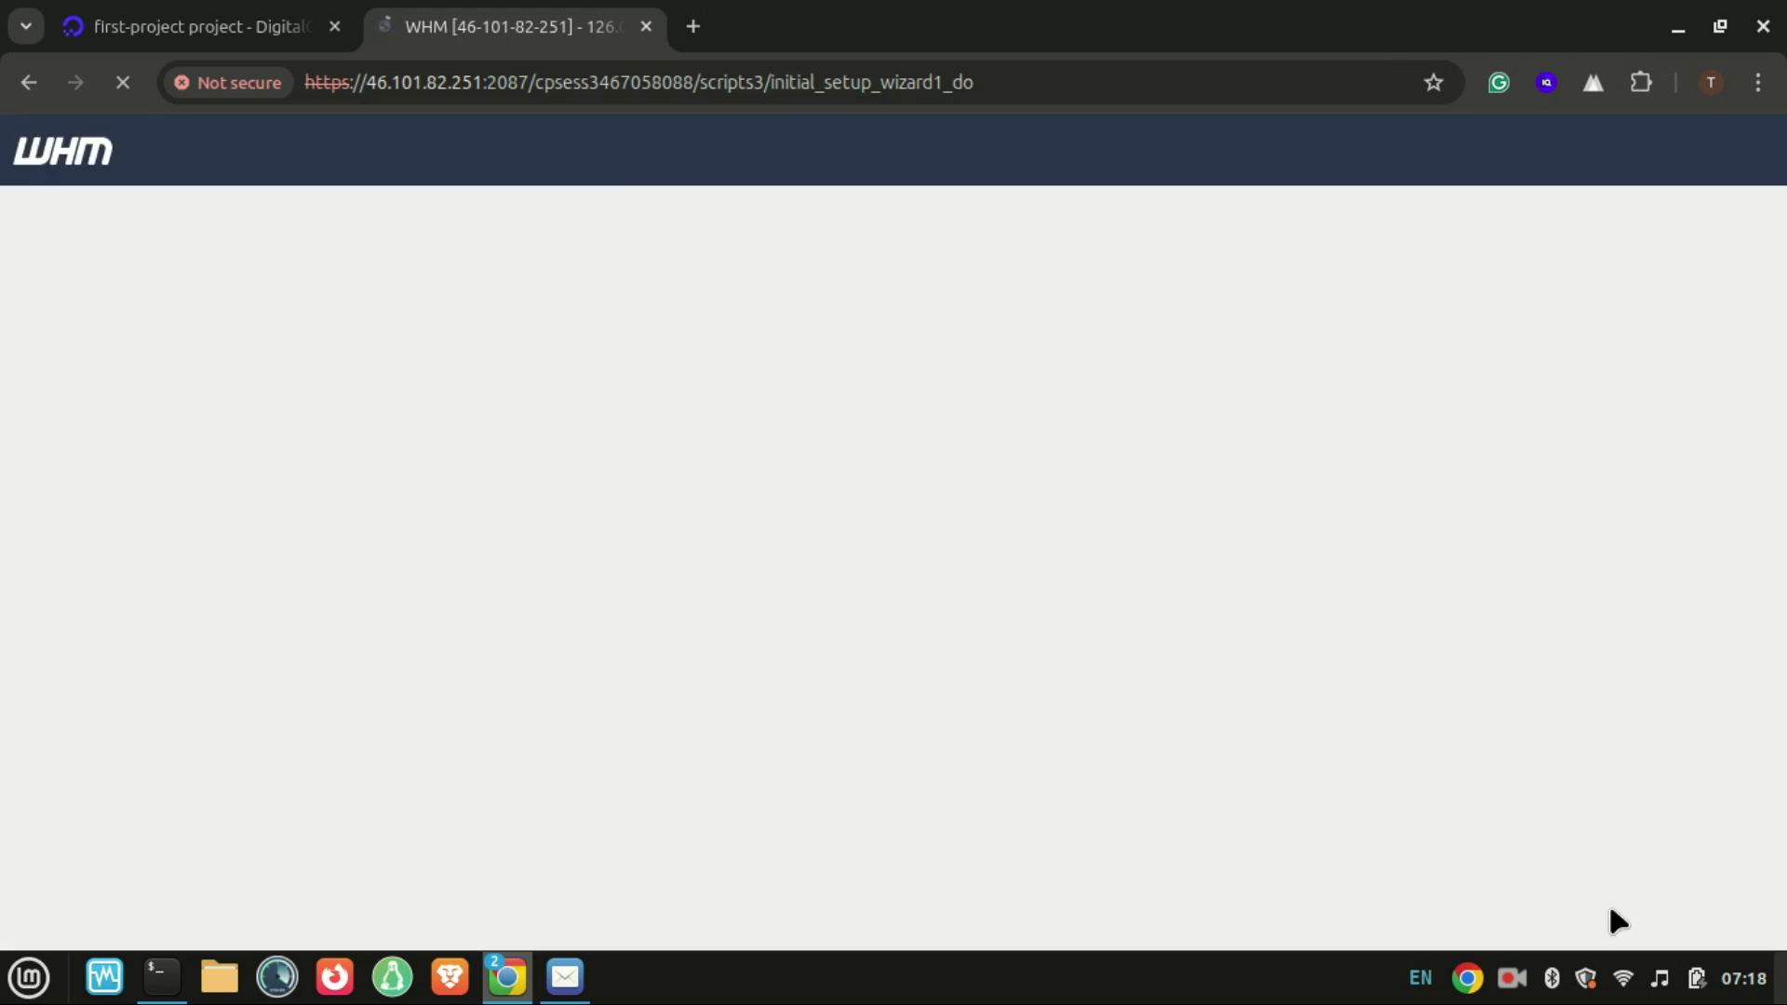
scroll(1616, 919, down, 2)
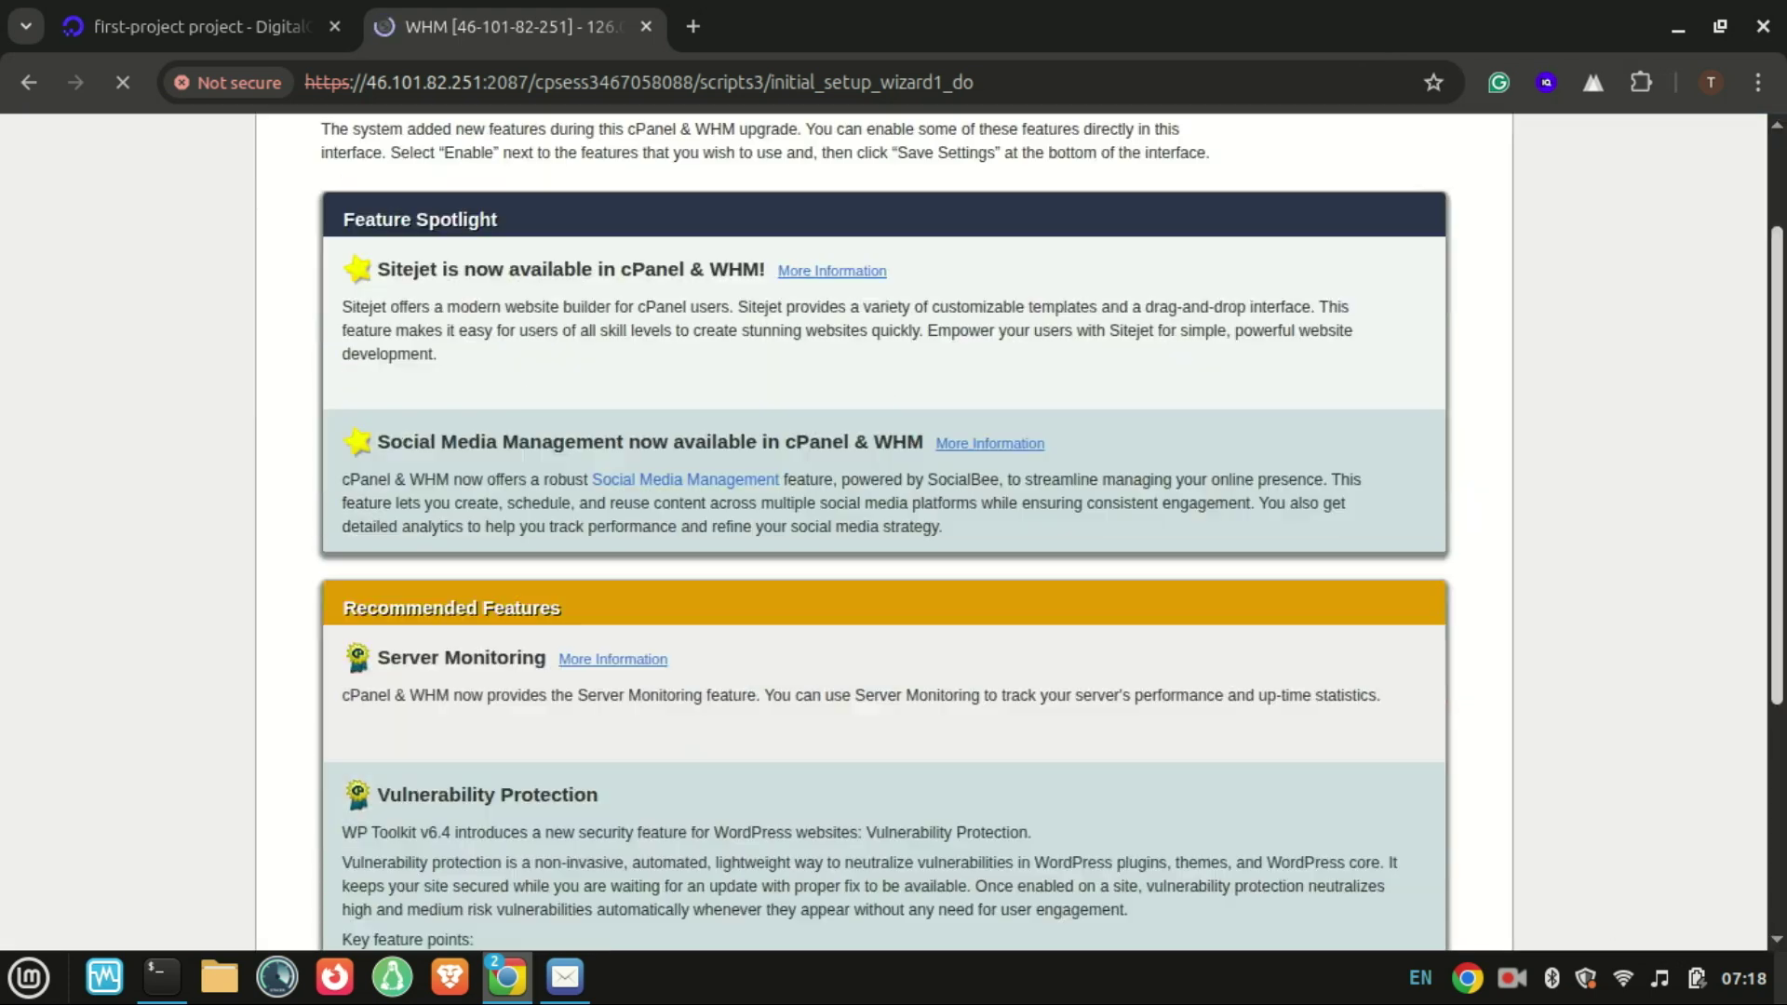
scroll(1617, 918, down, 2)
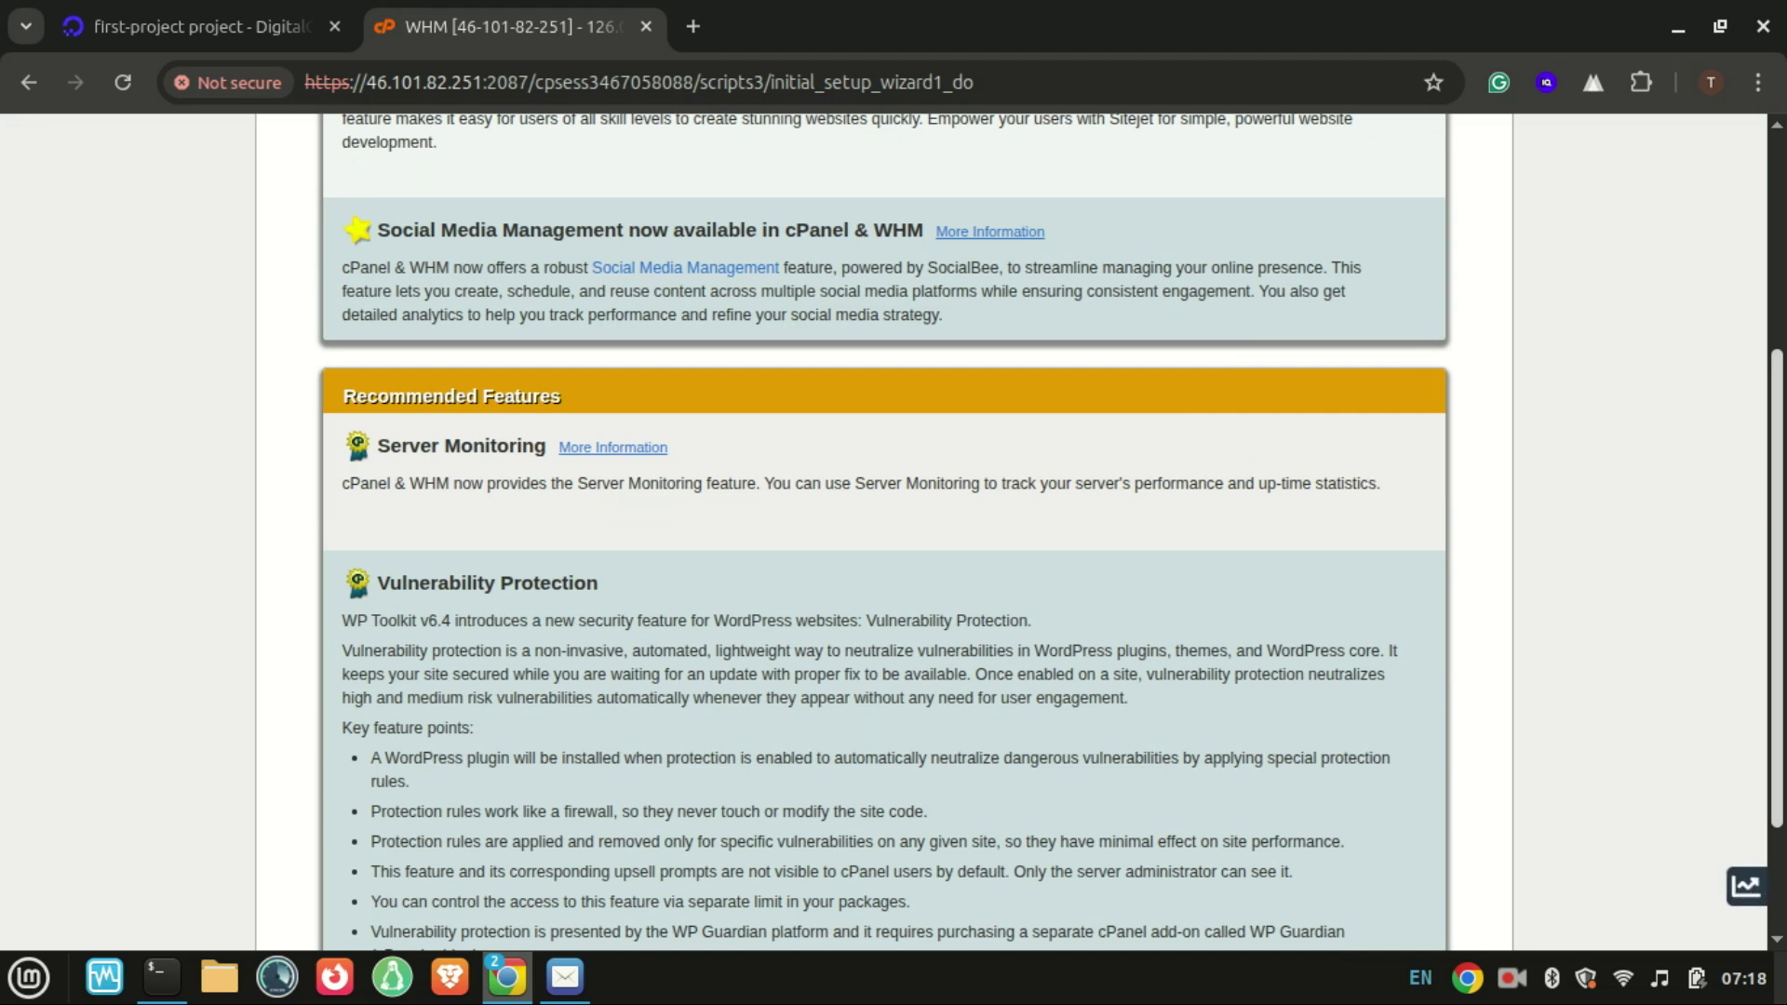
scroll(1666, 735, down, 3)
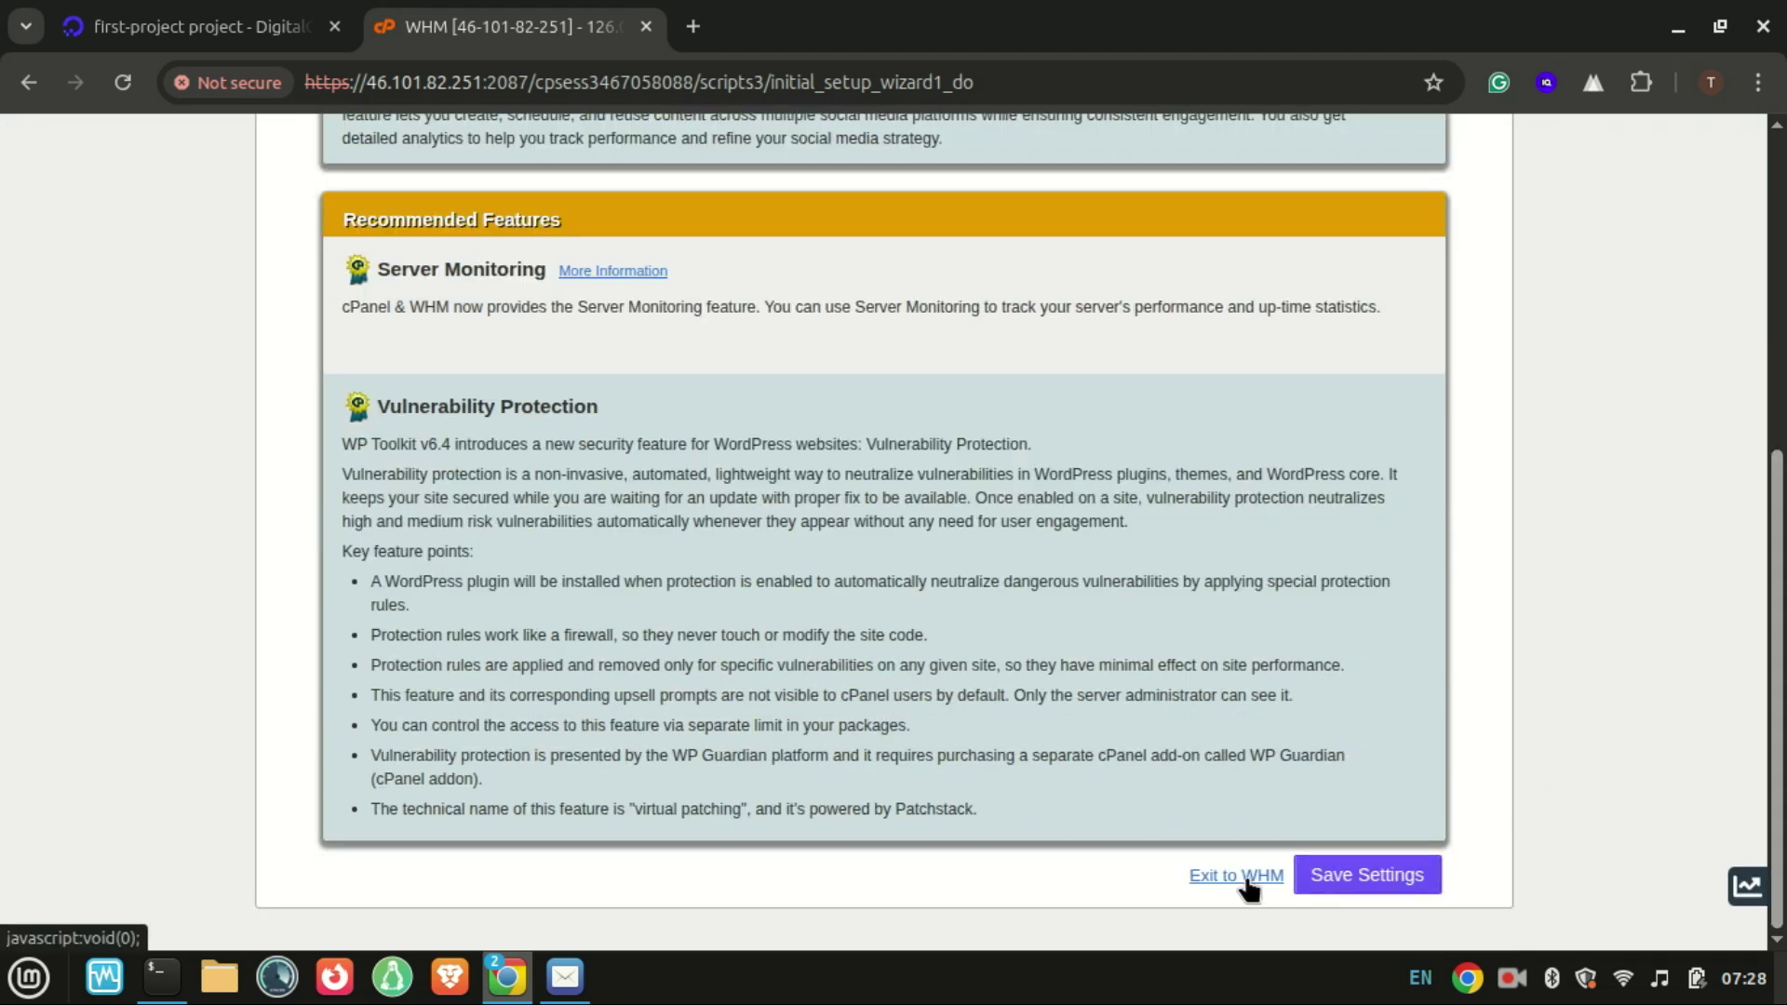
click(1343, 877)
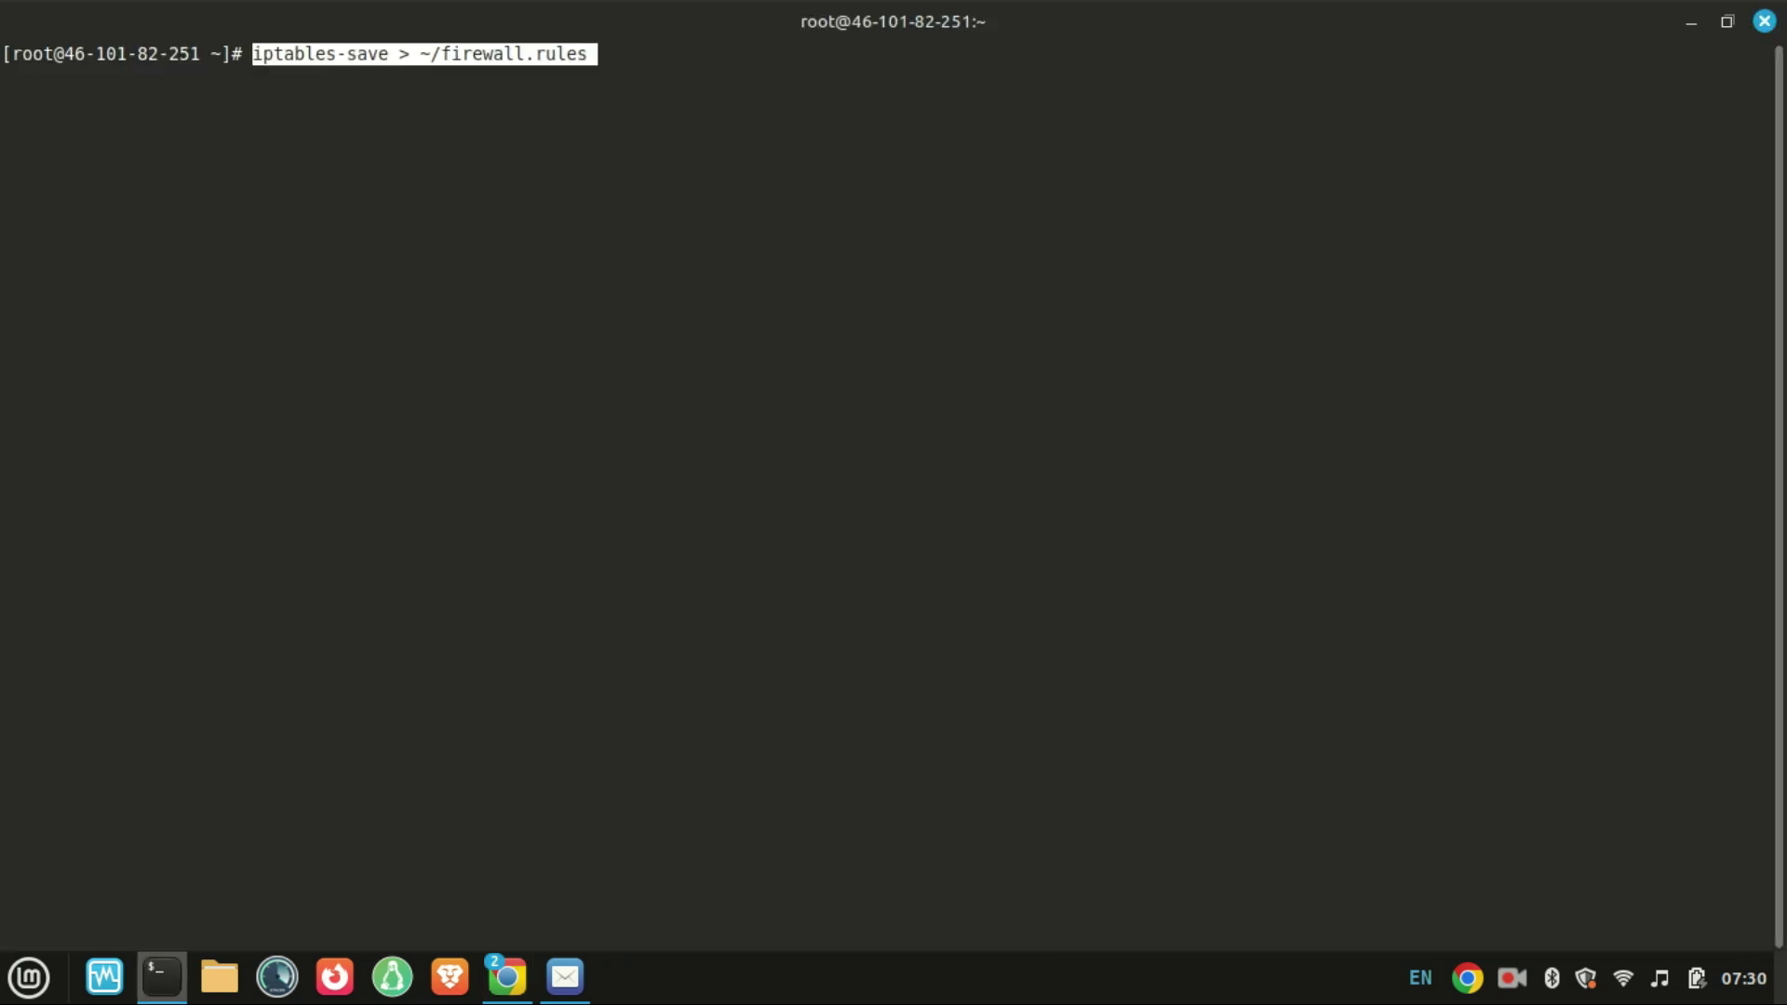
Step: Back up iptables to ~/firewall.rules, then stop and disable firewalld.service
key(Return)
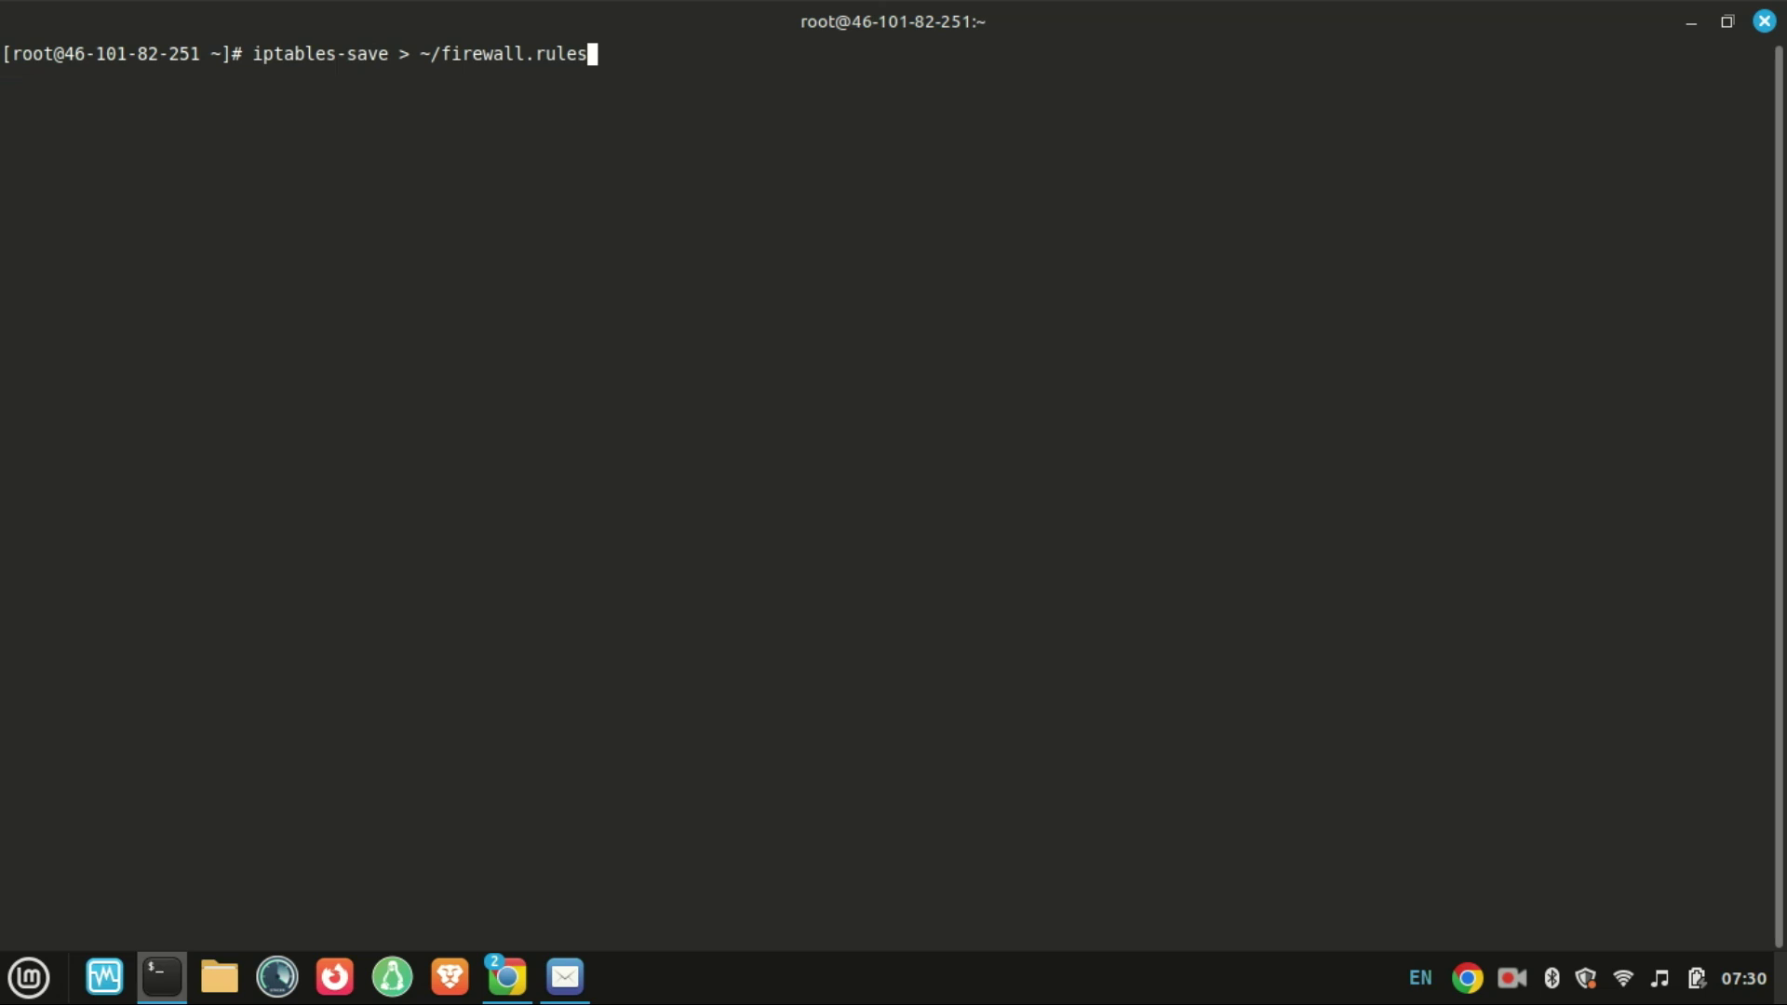
key(Return)
text(systemctl stop firewalld.service)
key(Return)
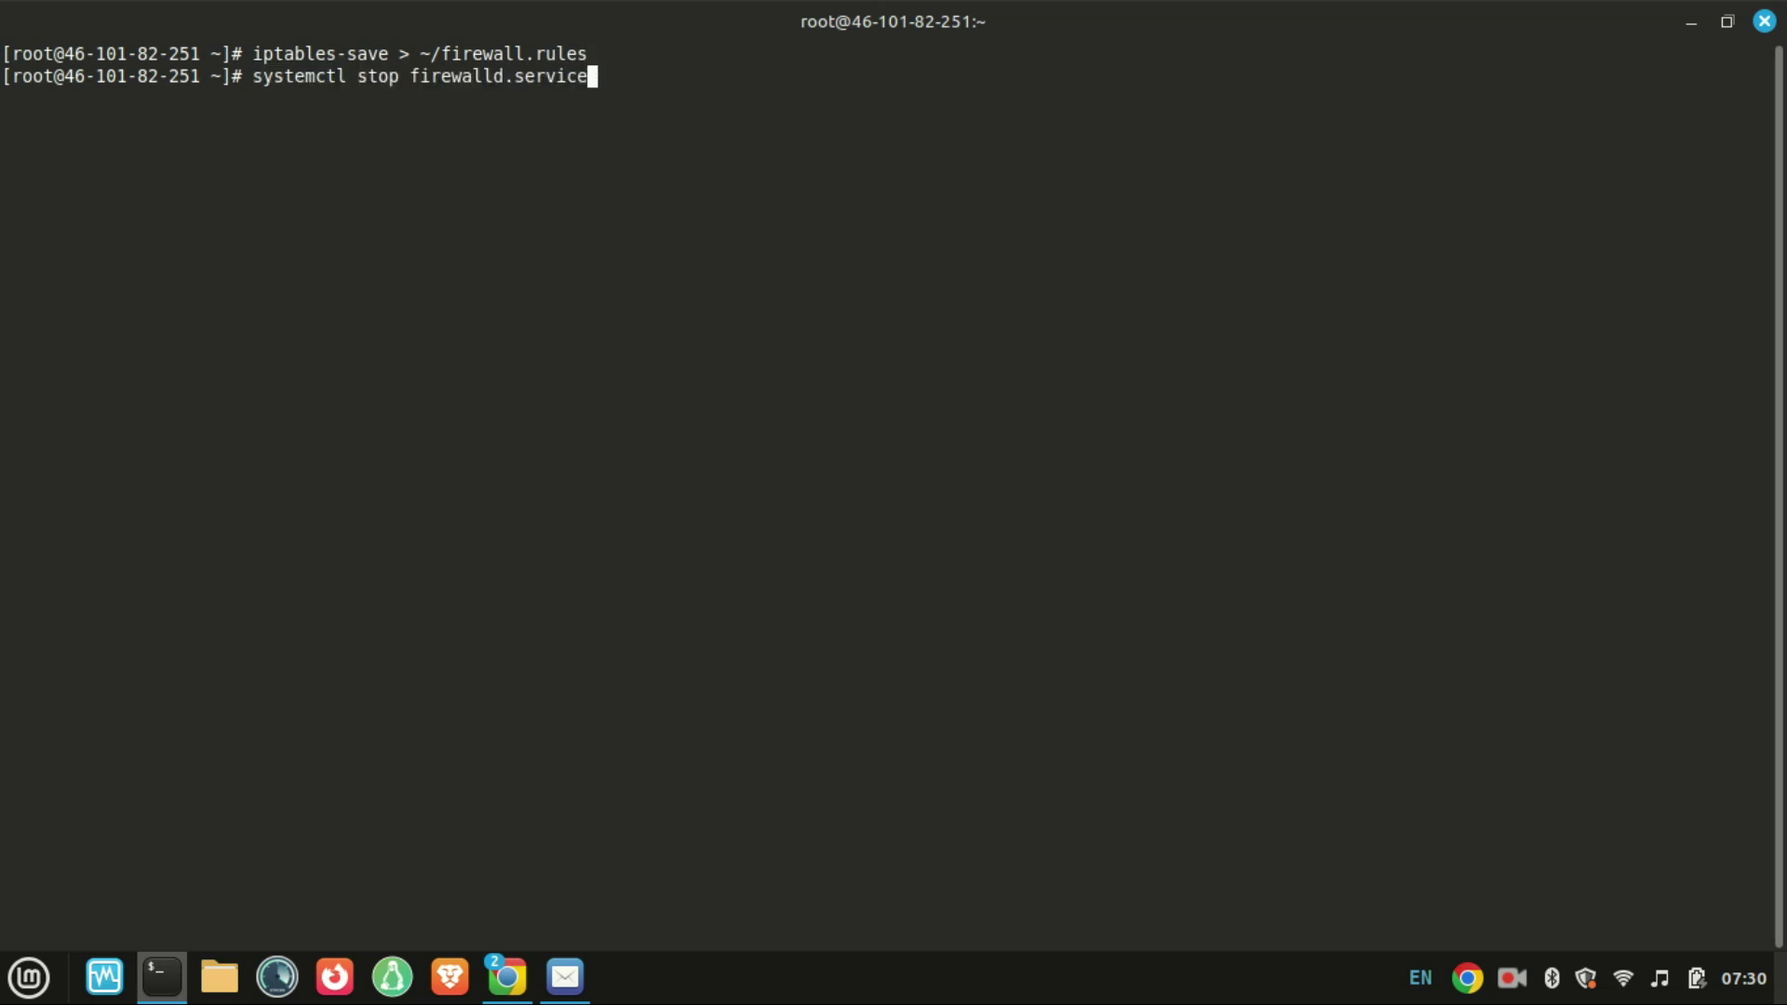
key(Return)
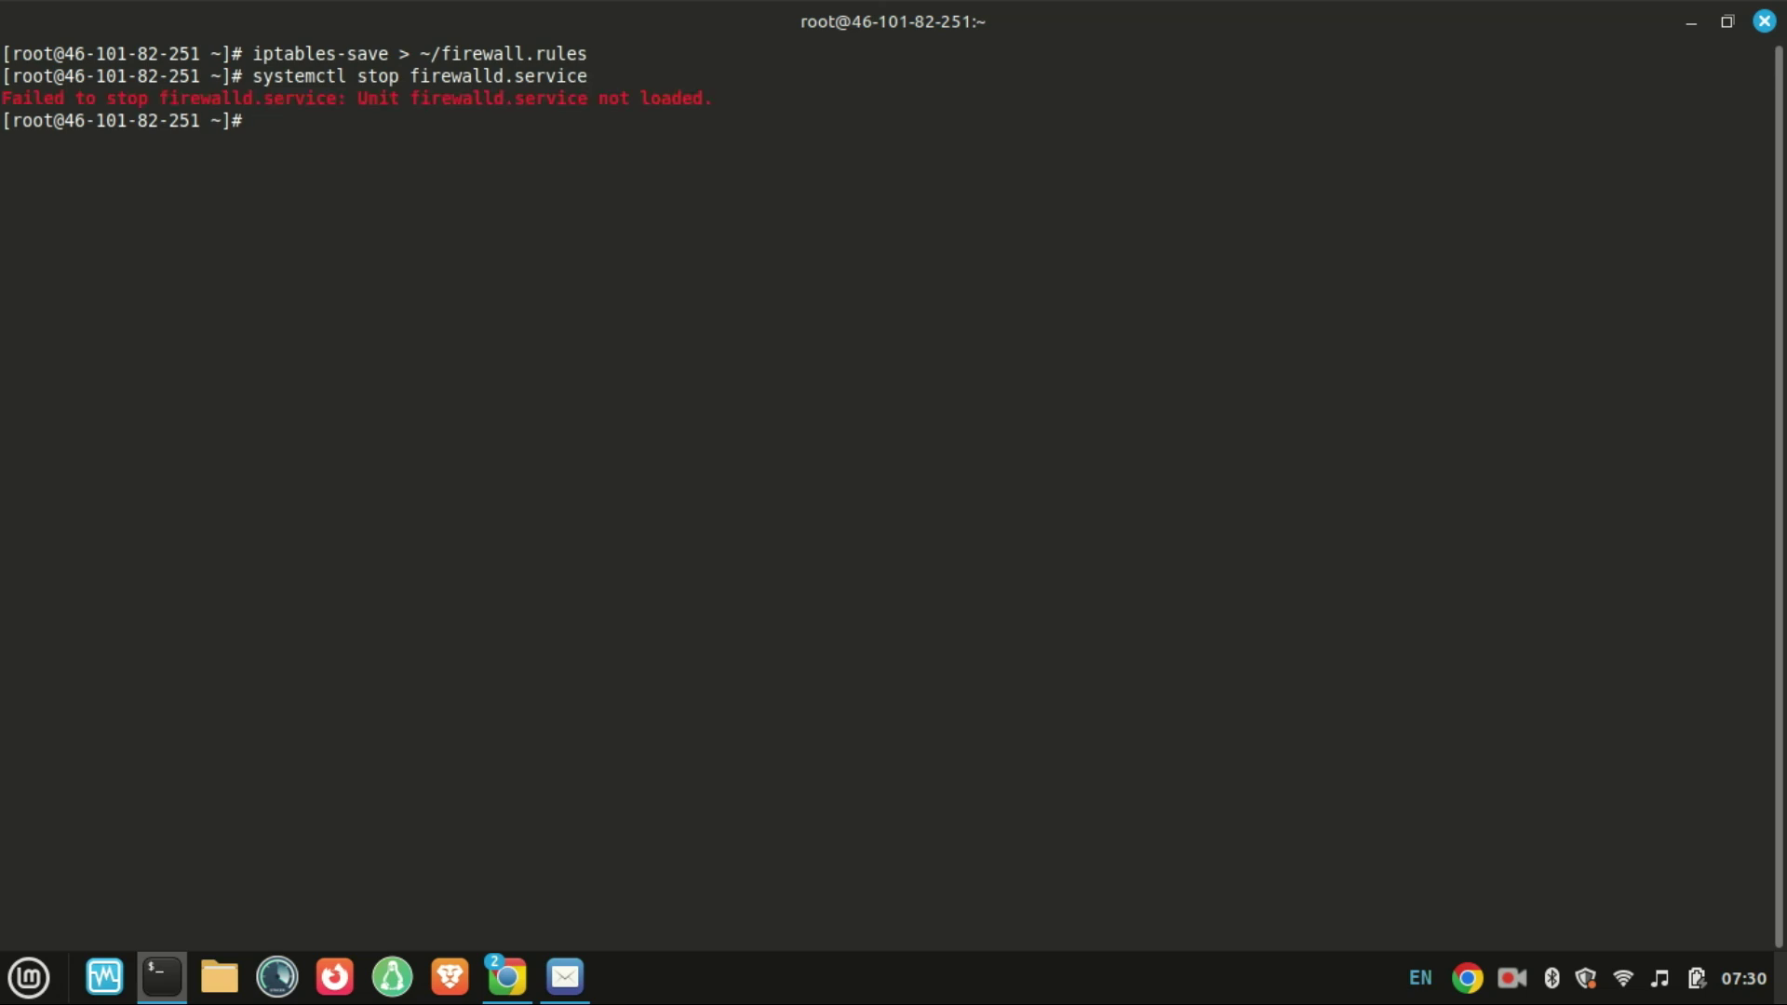
text(systemctl disable firewalld.service)
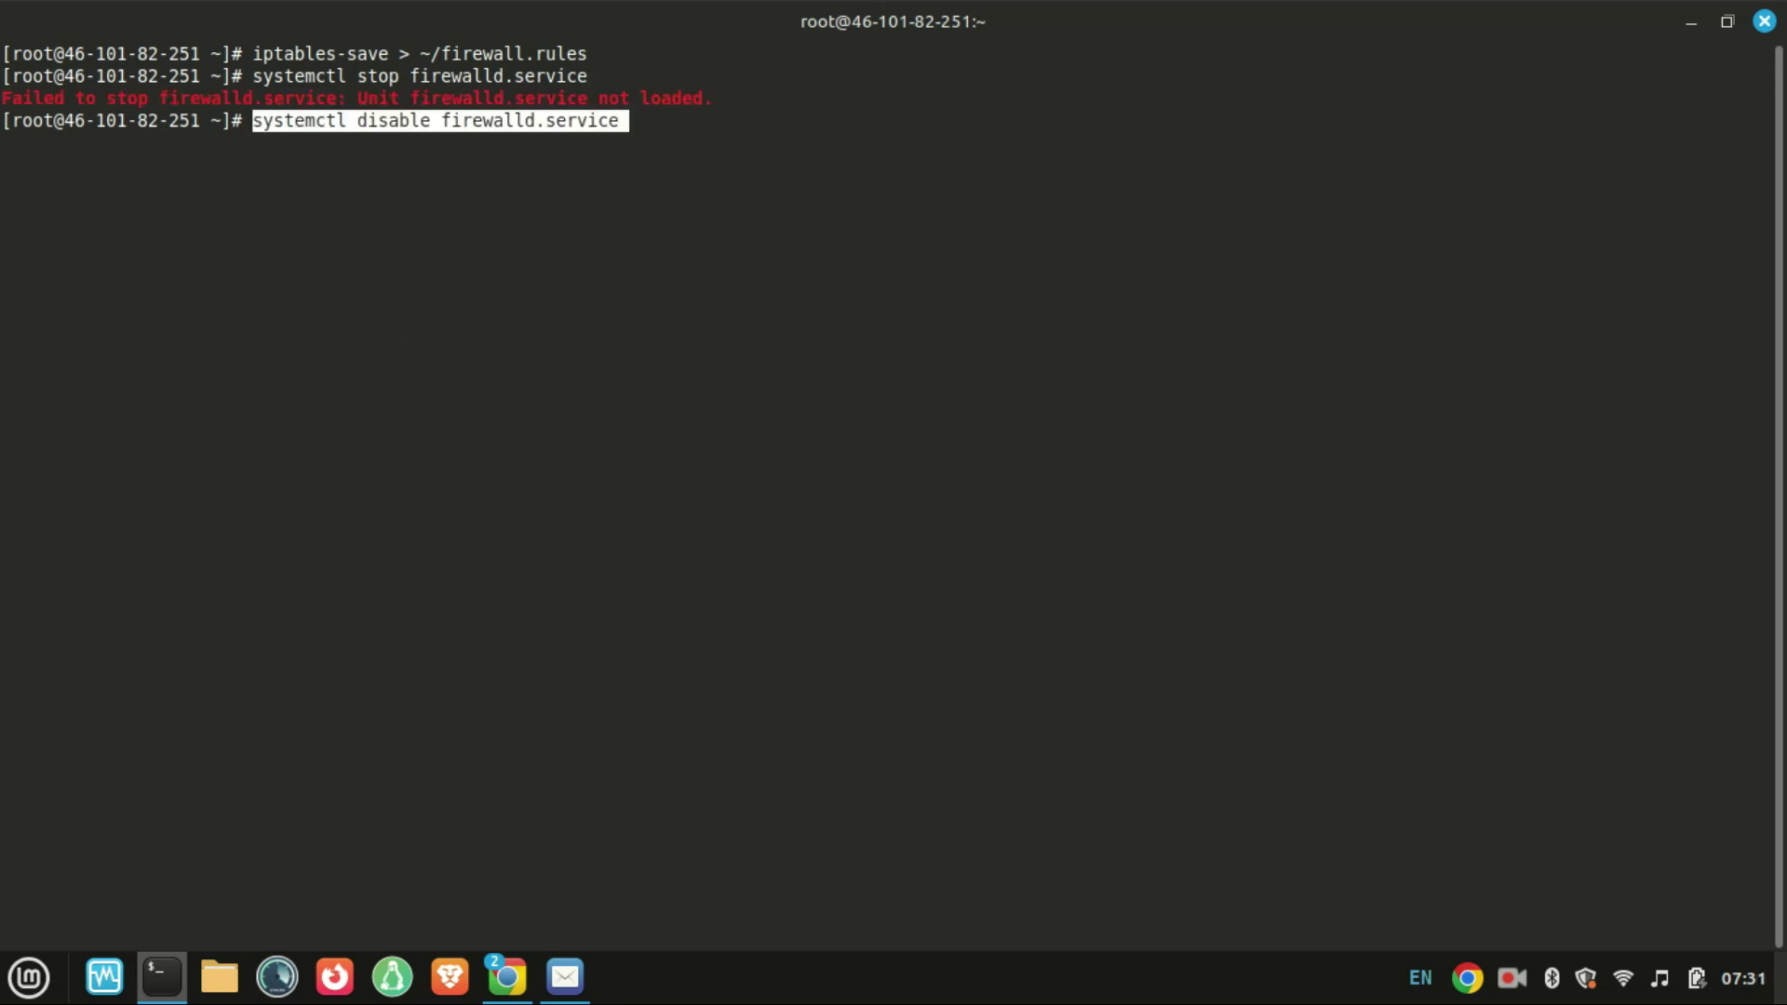
key(End)
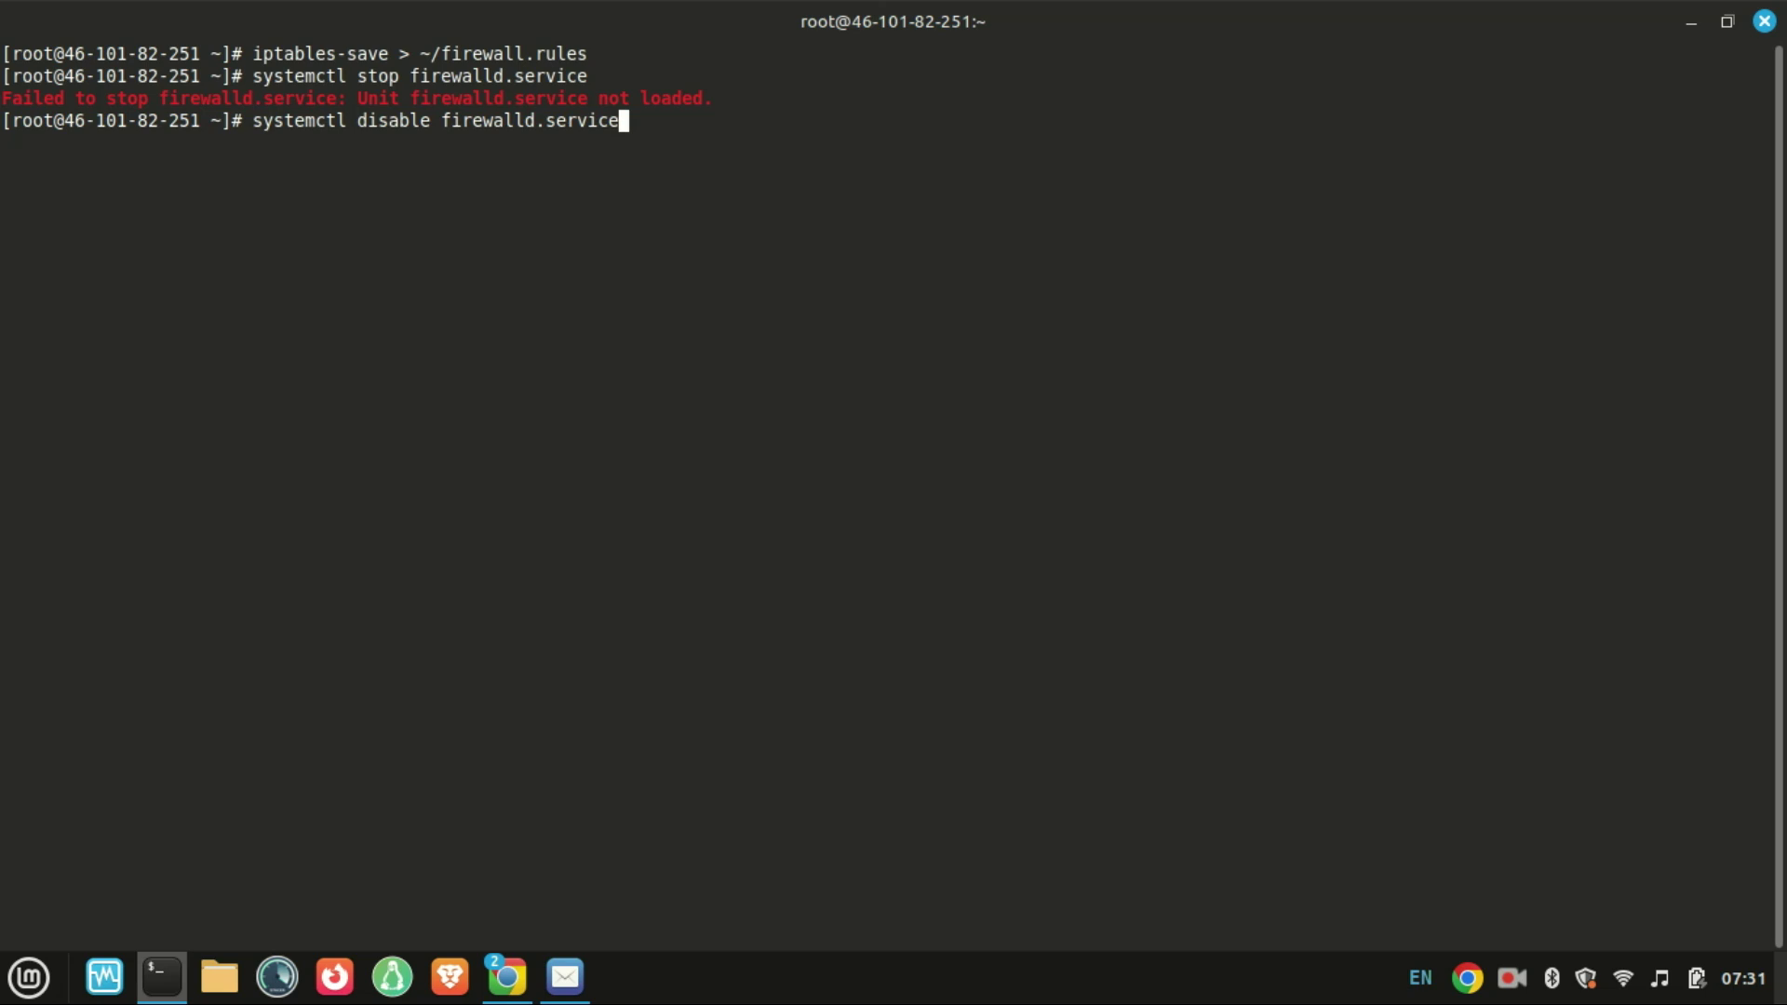
key(Return)
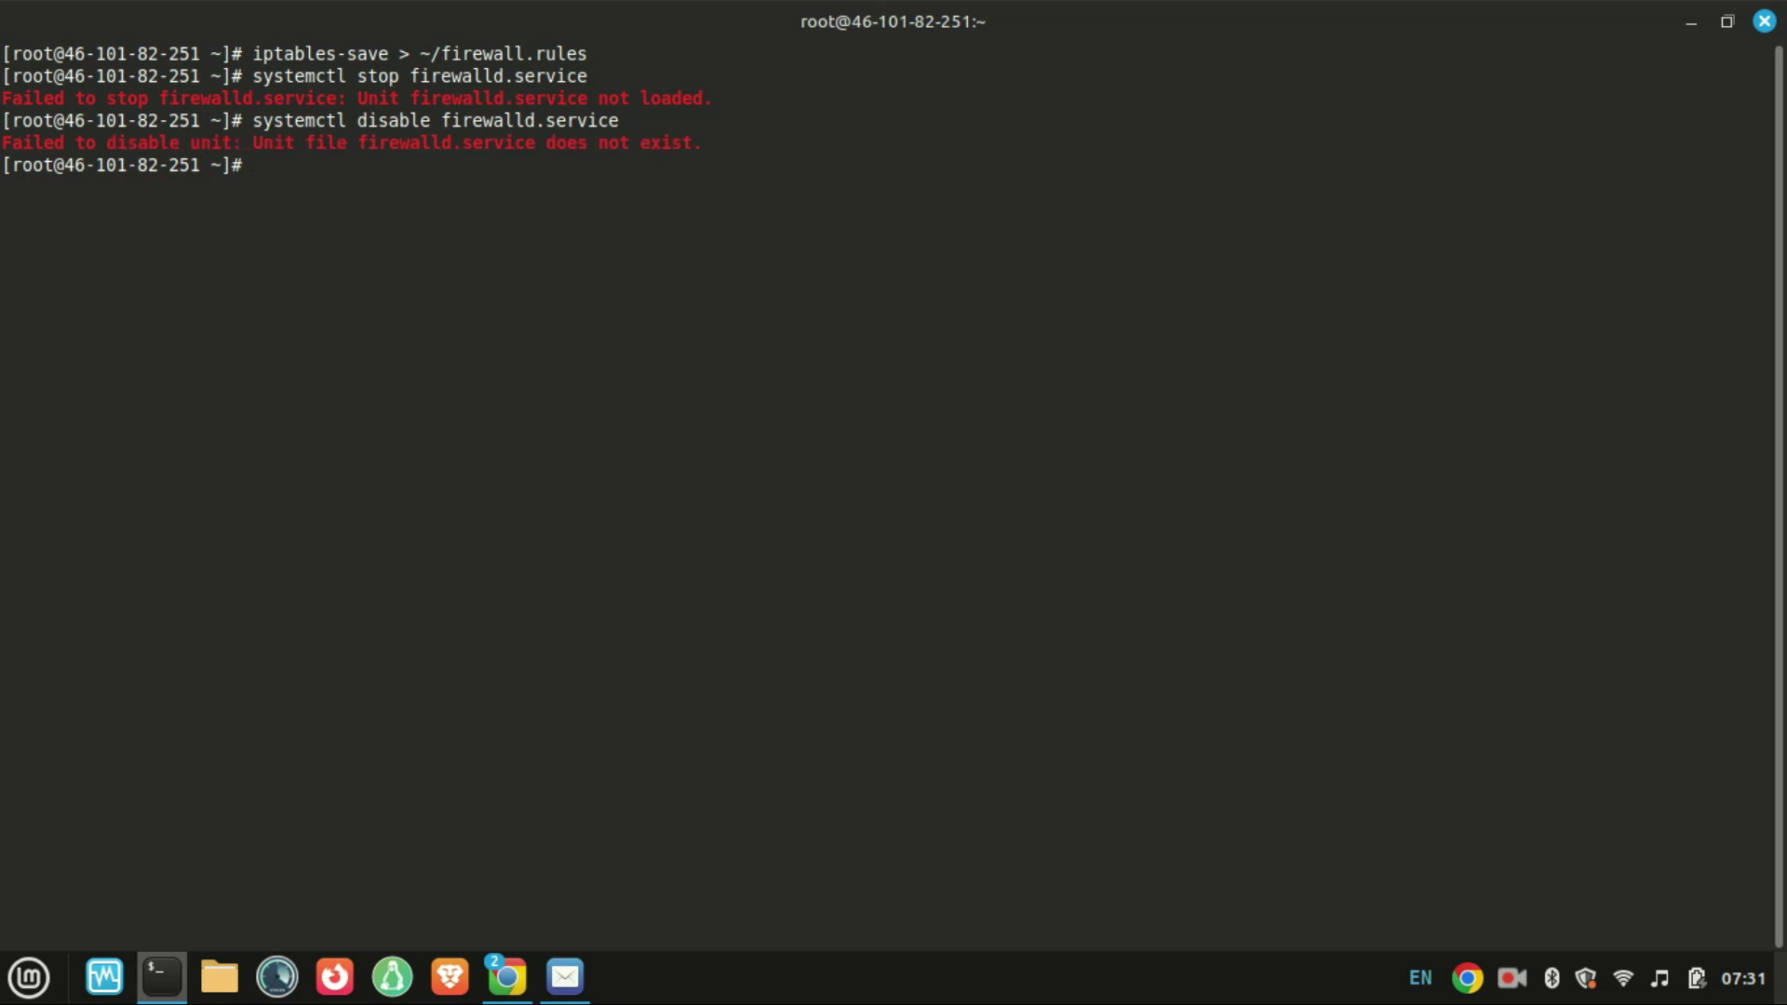
Step: Clear the screen, start NetworkManager and enable it at boot with chkconfig
text(c)
text(lear)
key(Return)
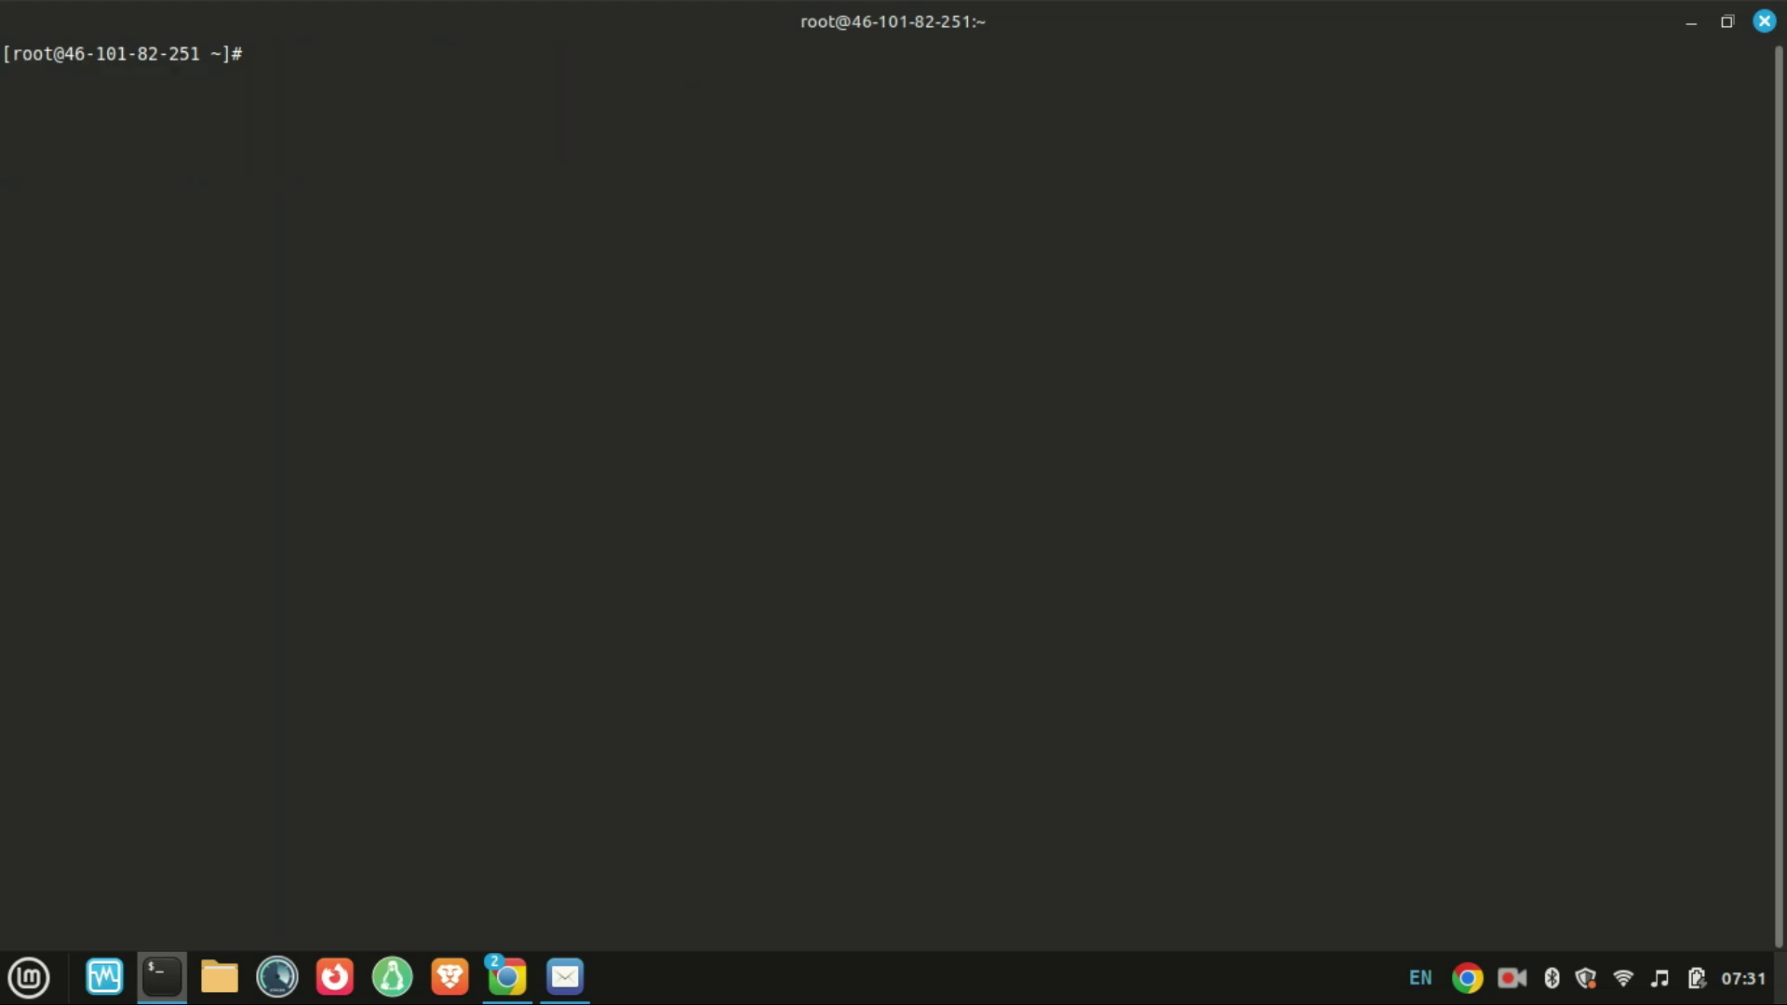
text(service NetworkManager start)
key(Return)
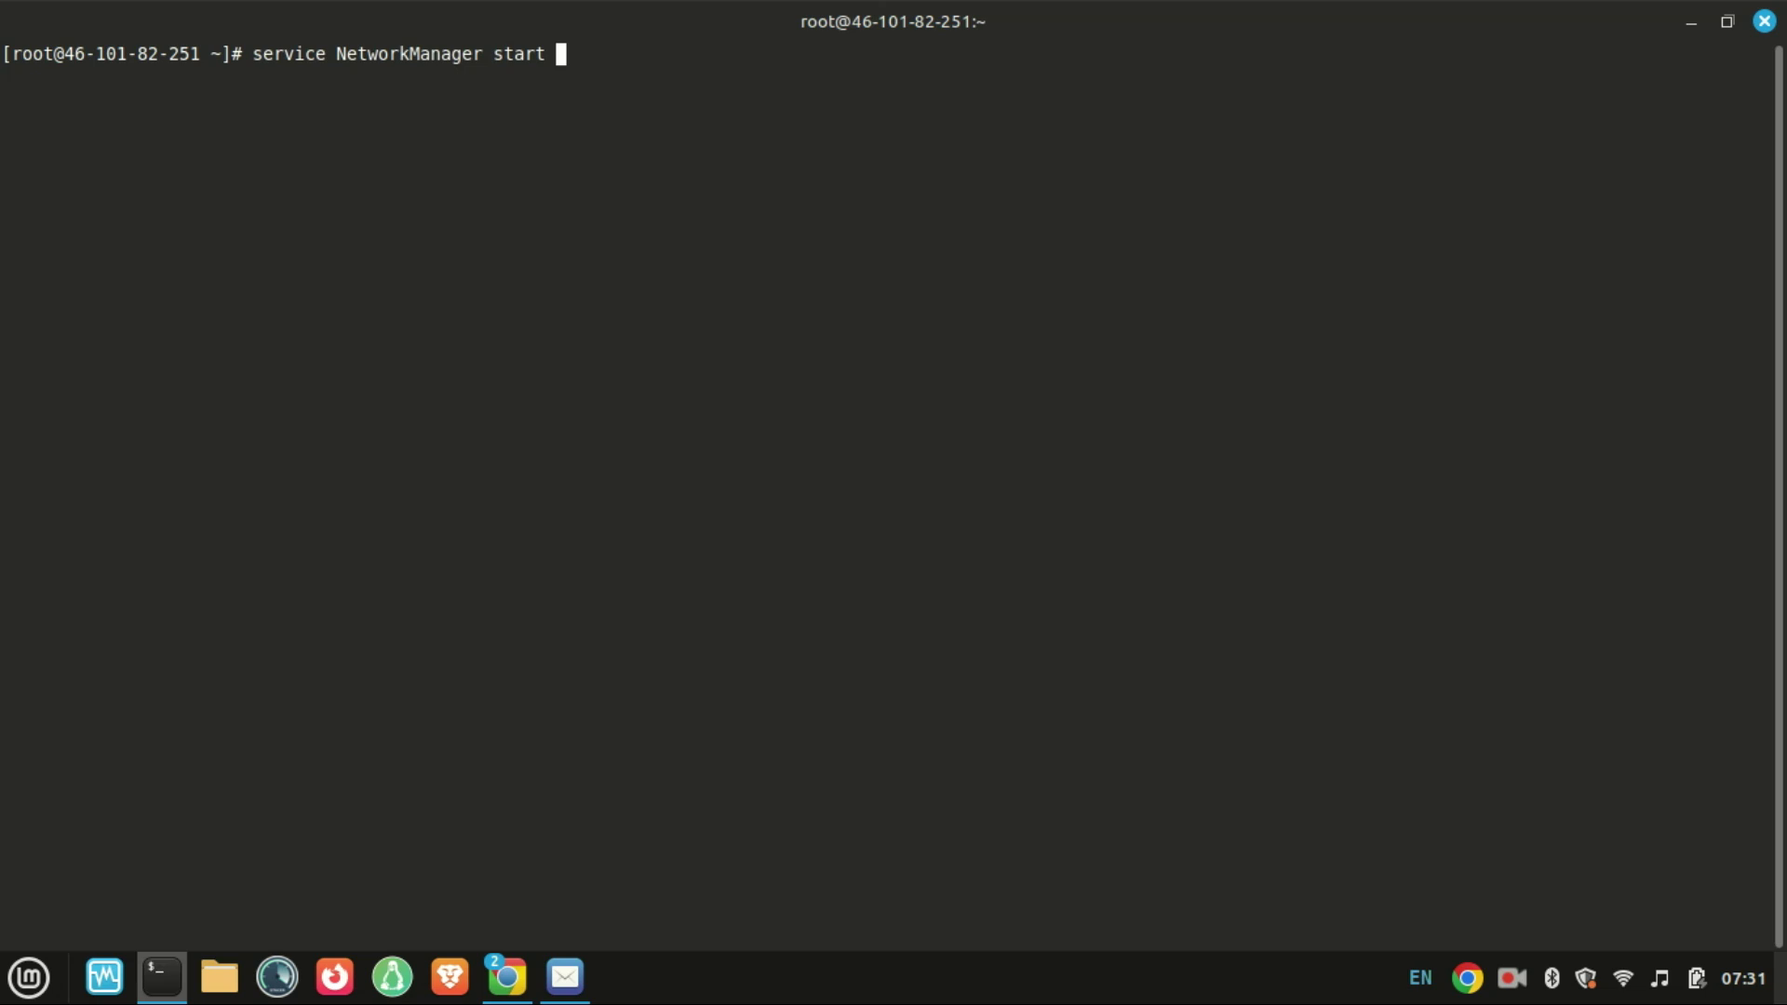
key(Return)
text(chkconfig NetworkManager on)
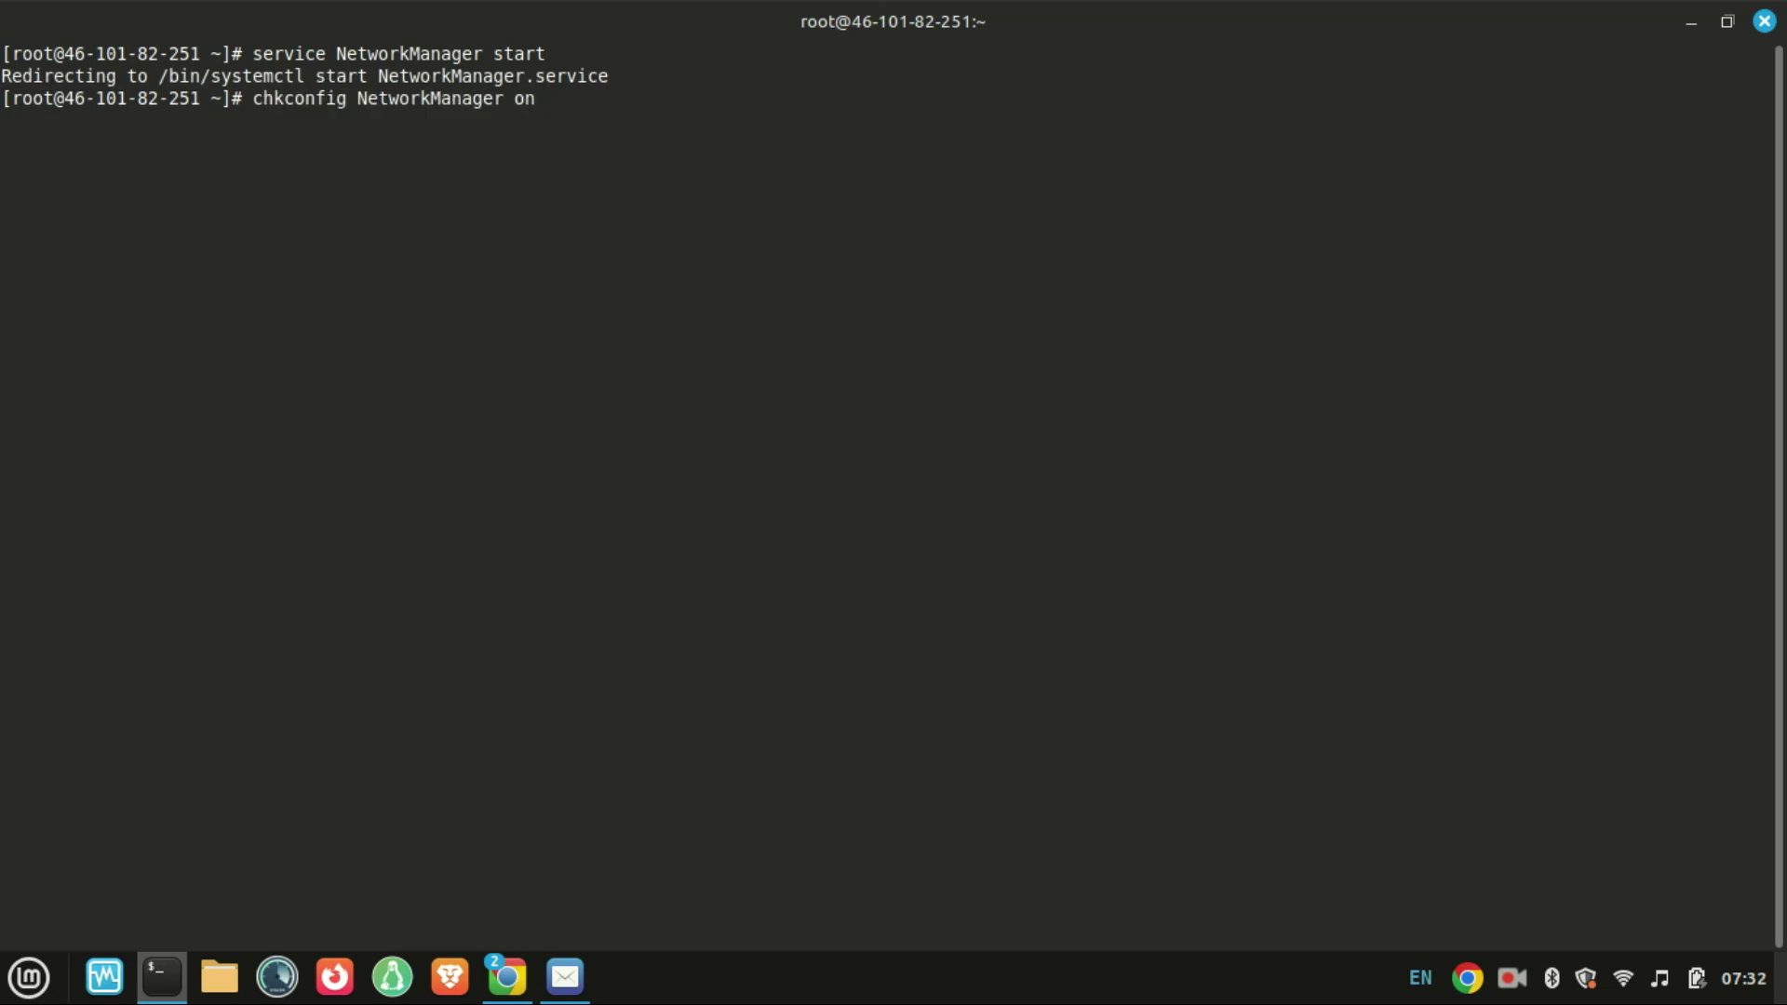
key(Return)
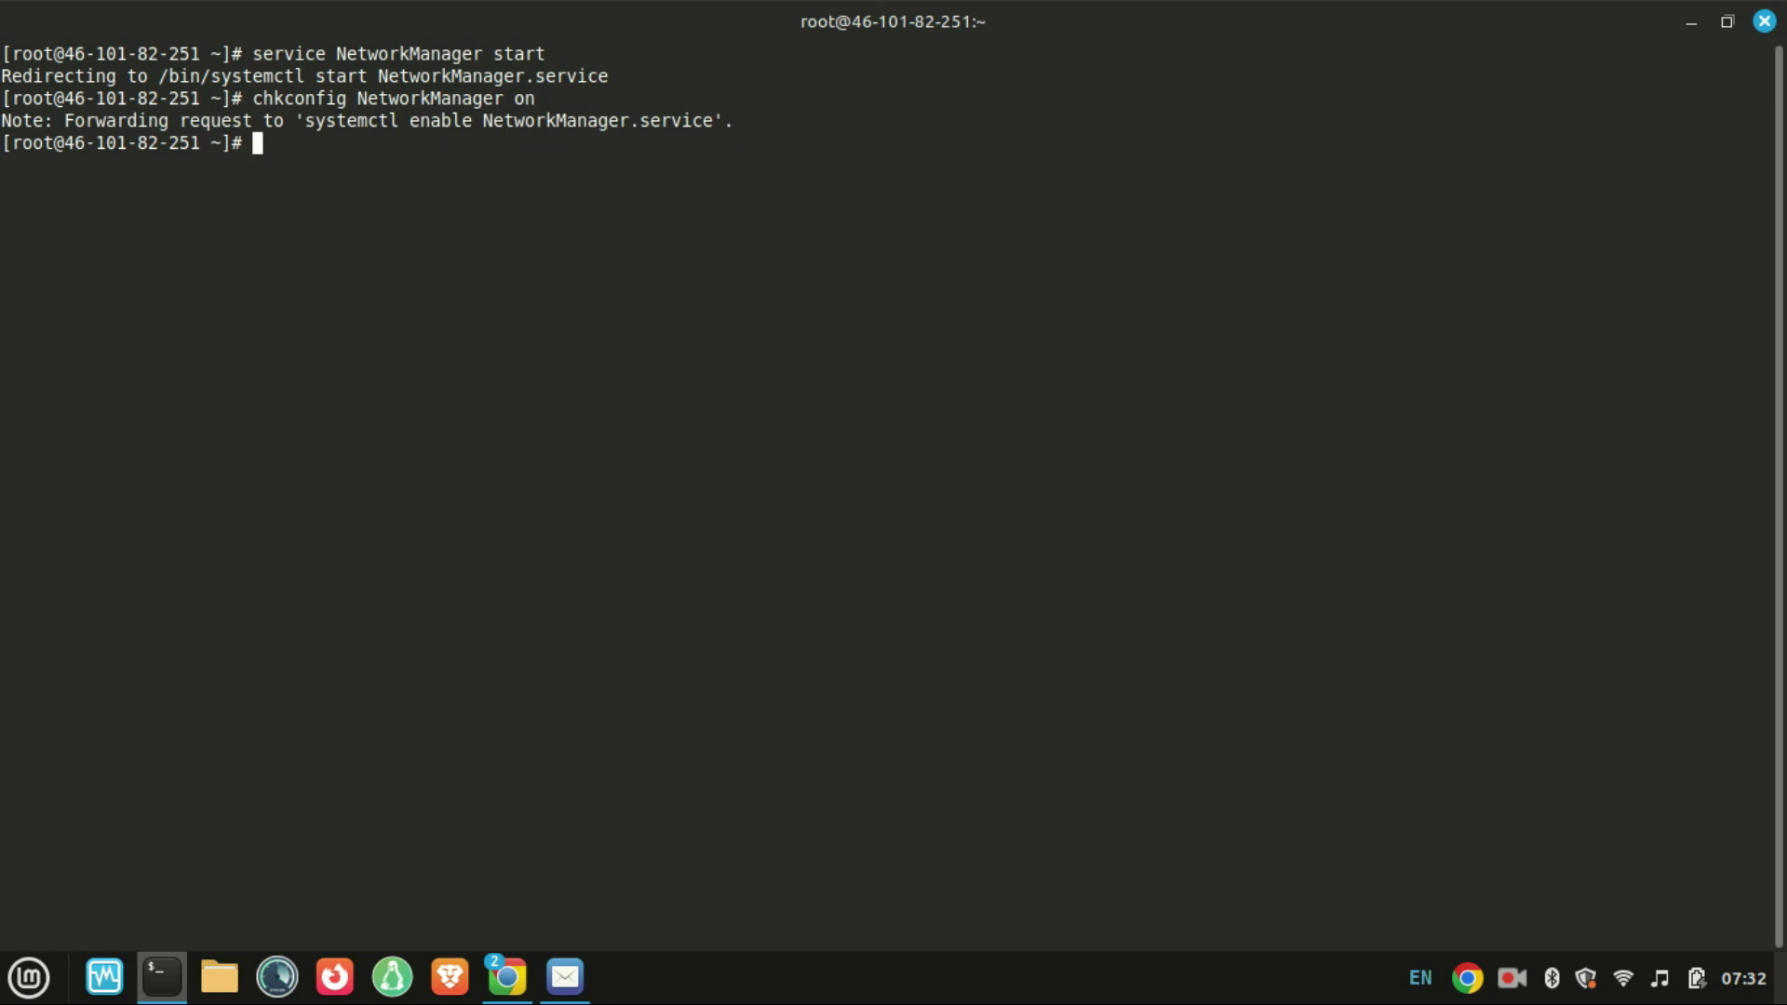
Step: Download csf.tgz from download.configserver.com into /usr/src and list the directory
text(clear)
key(Return)
text(cd /usr/src)
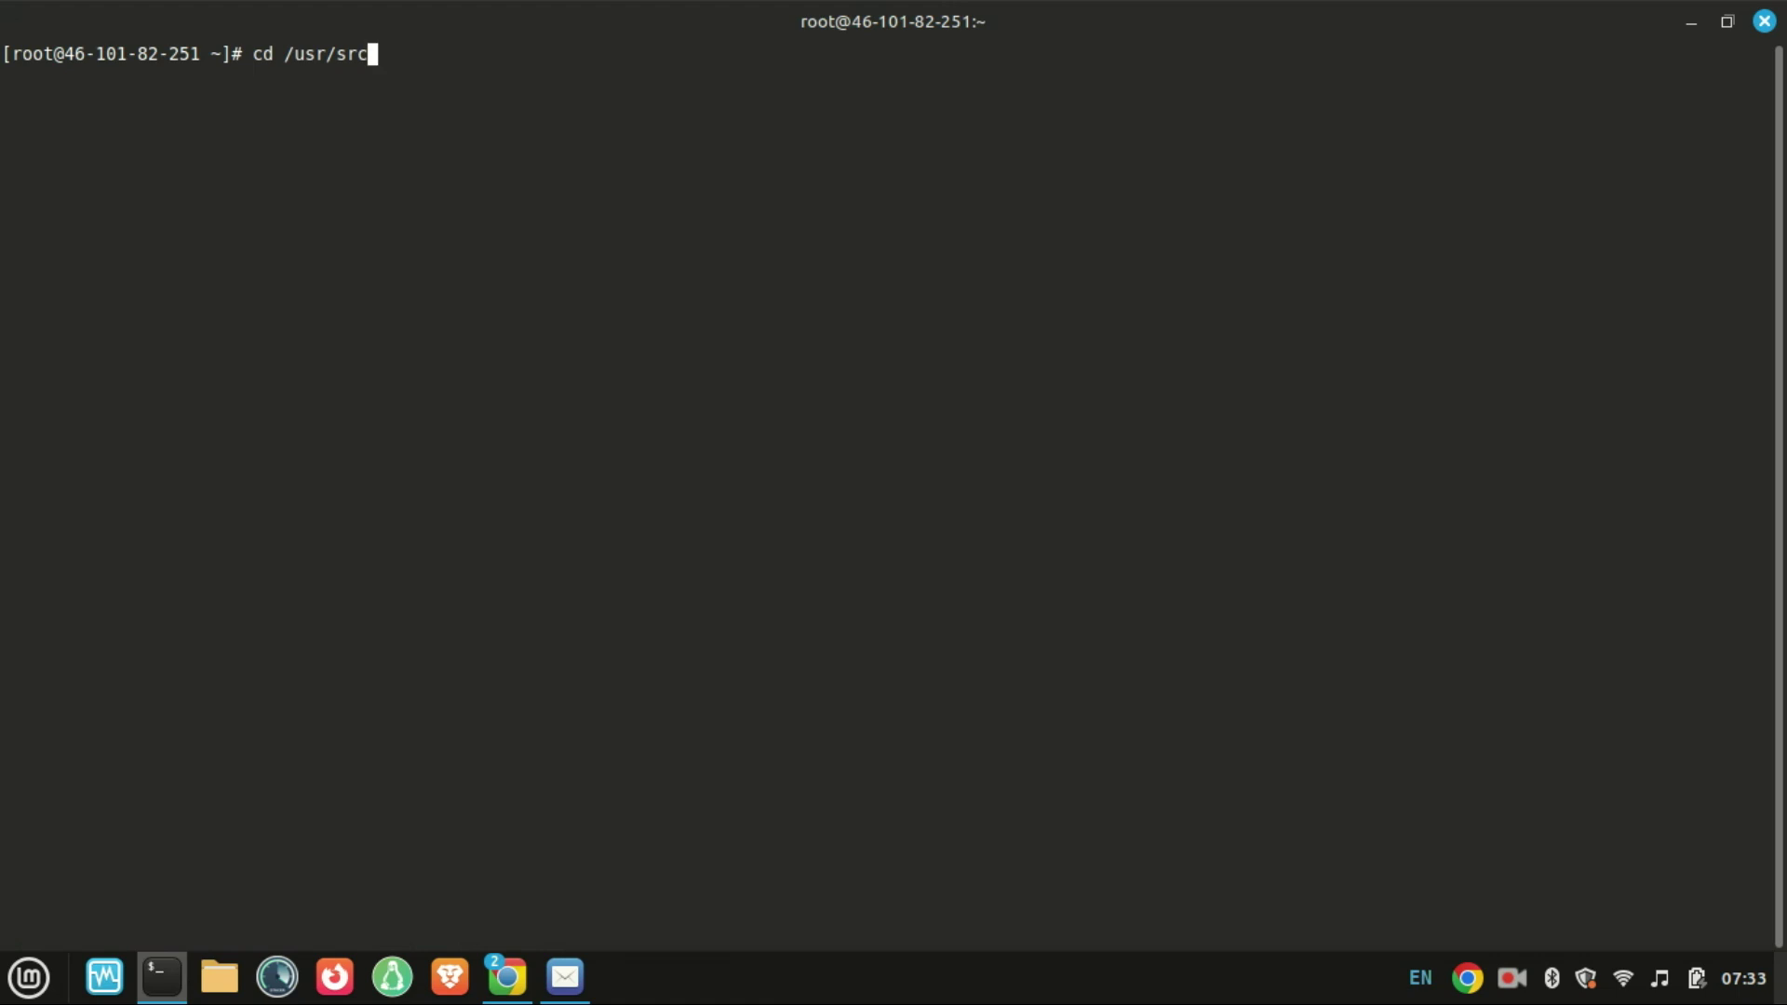
key(Return)
text(wget https://download.configserver.com/csf.tgz)
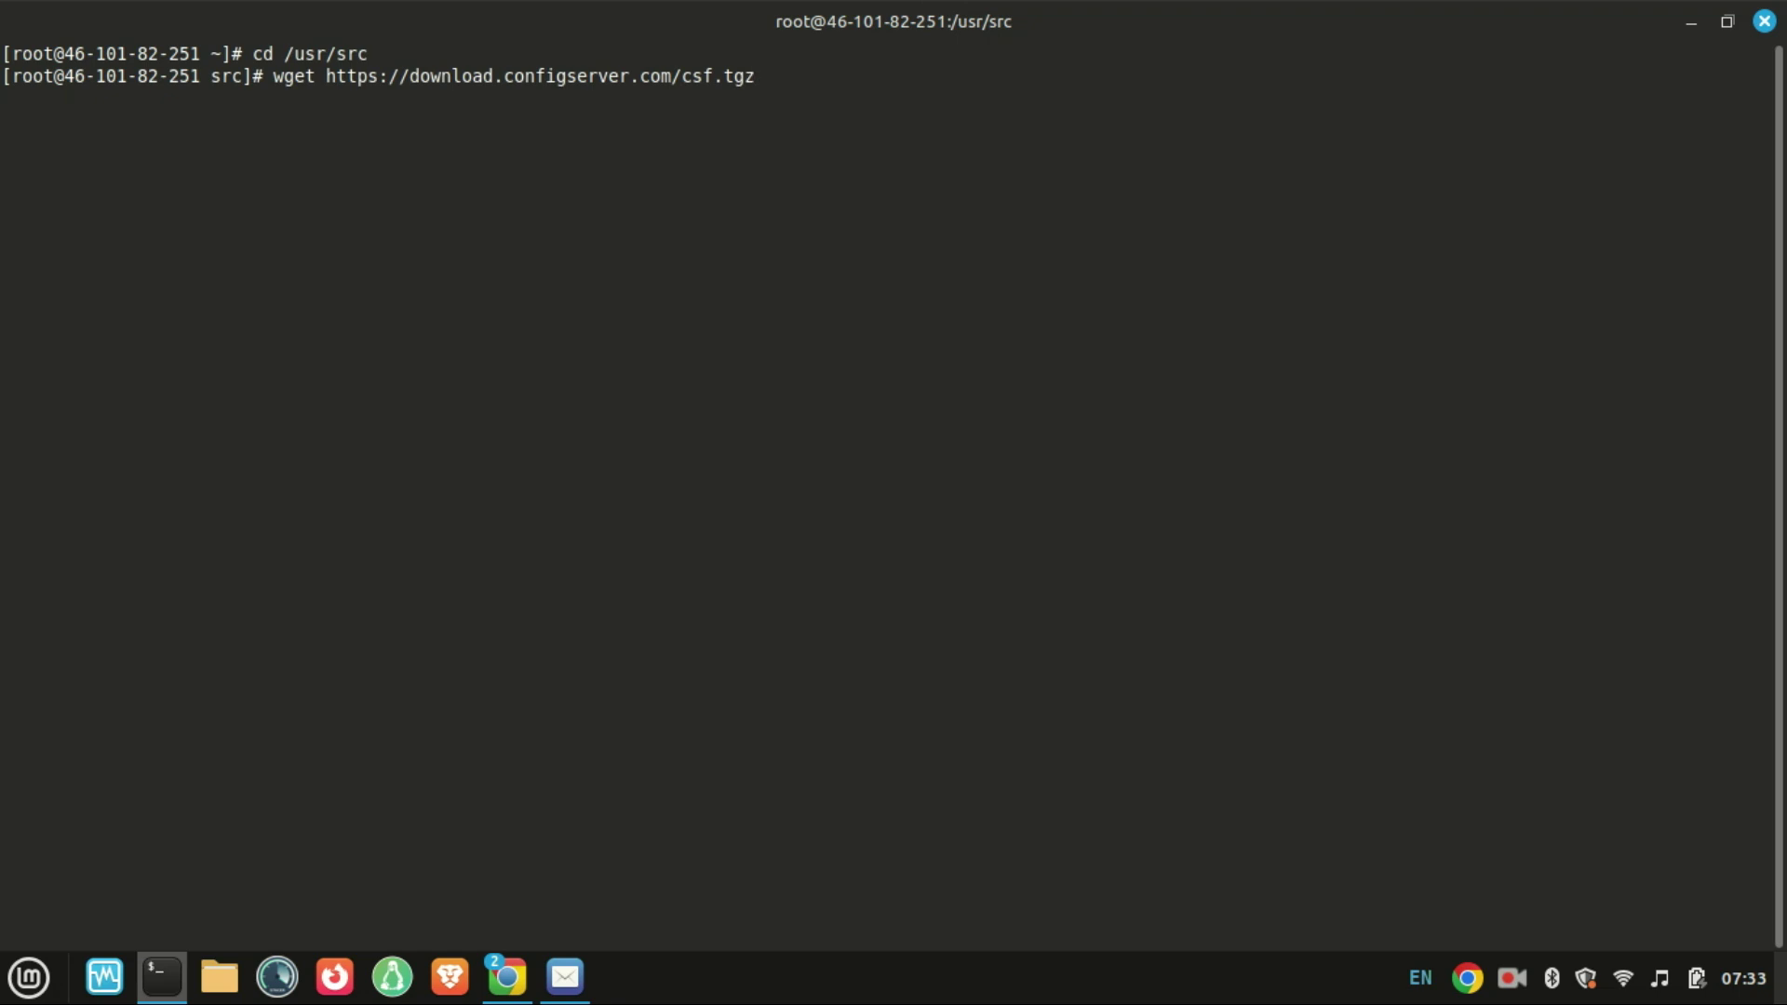
key(Return)
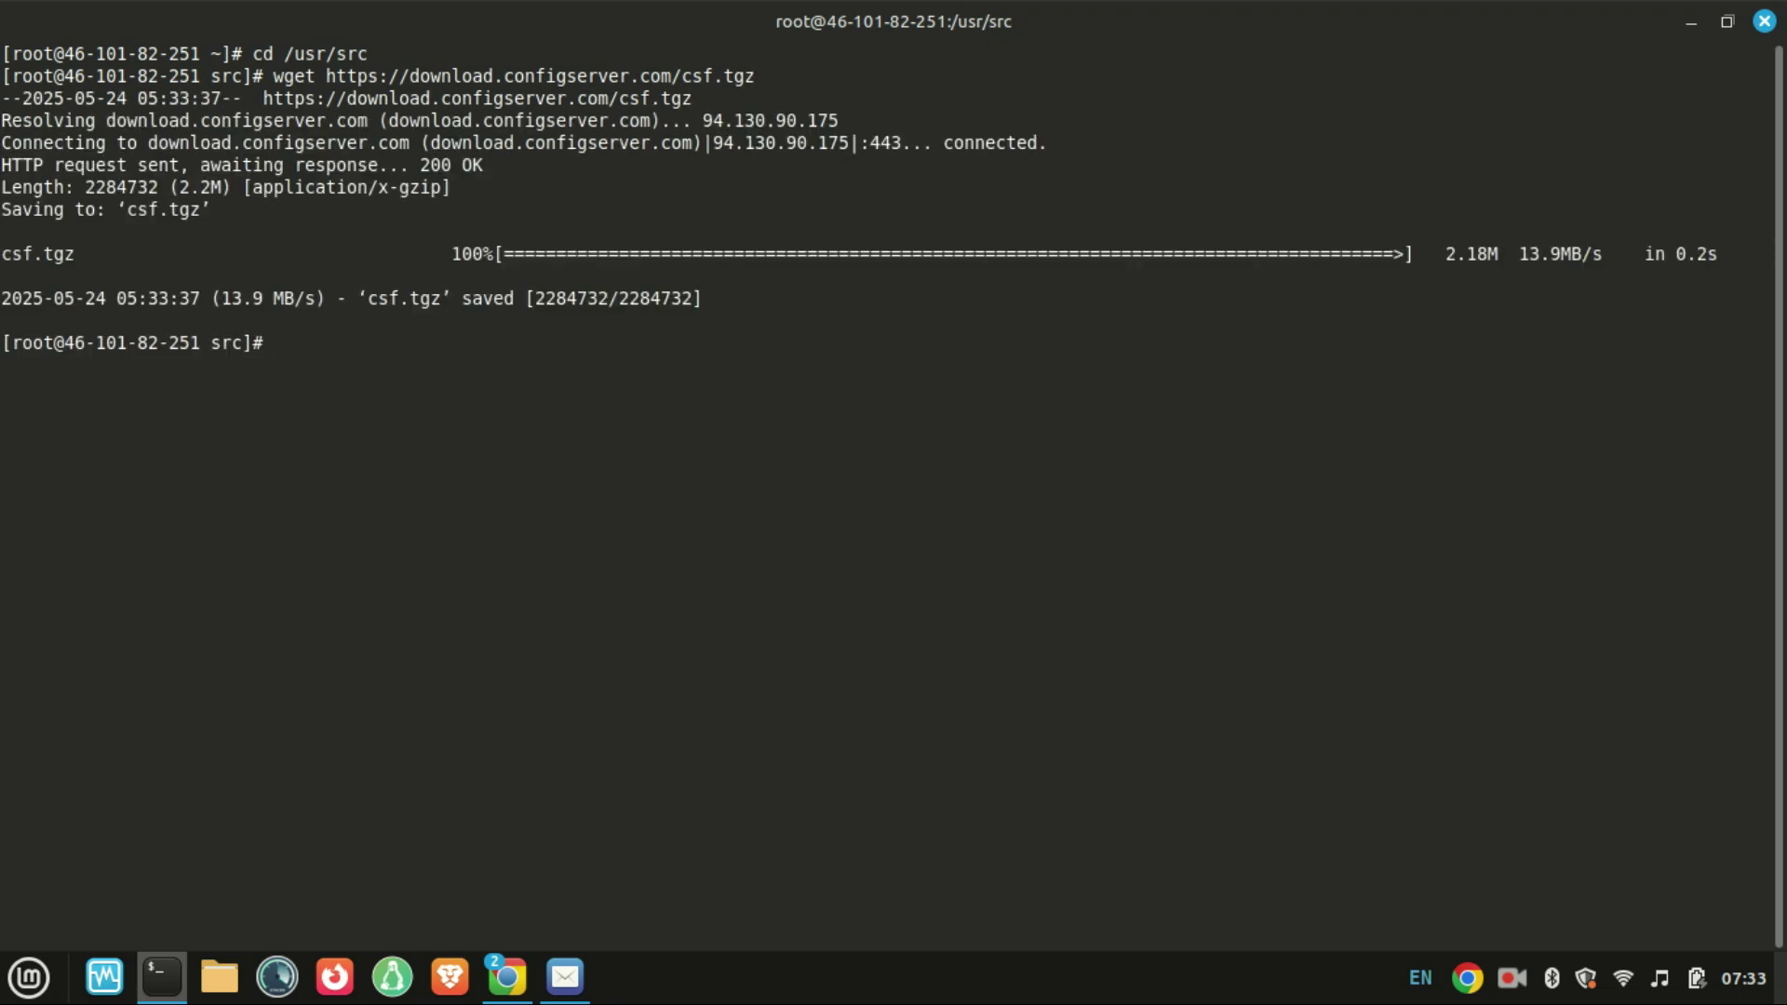
key(ctrl+l)
text(ls)
key(Return)
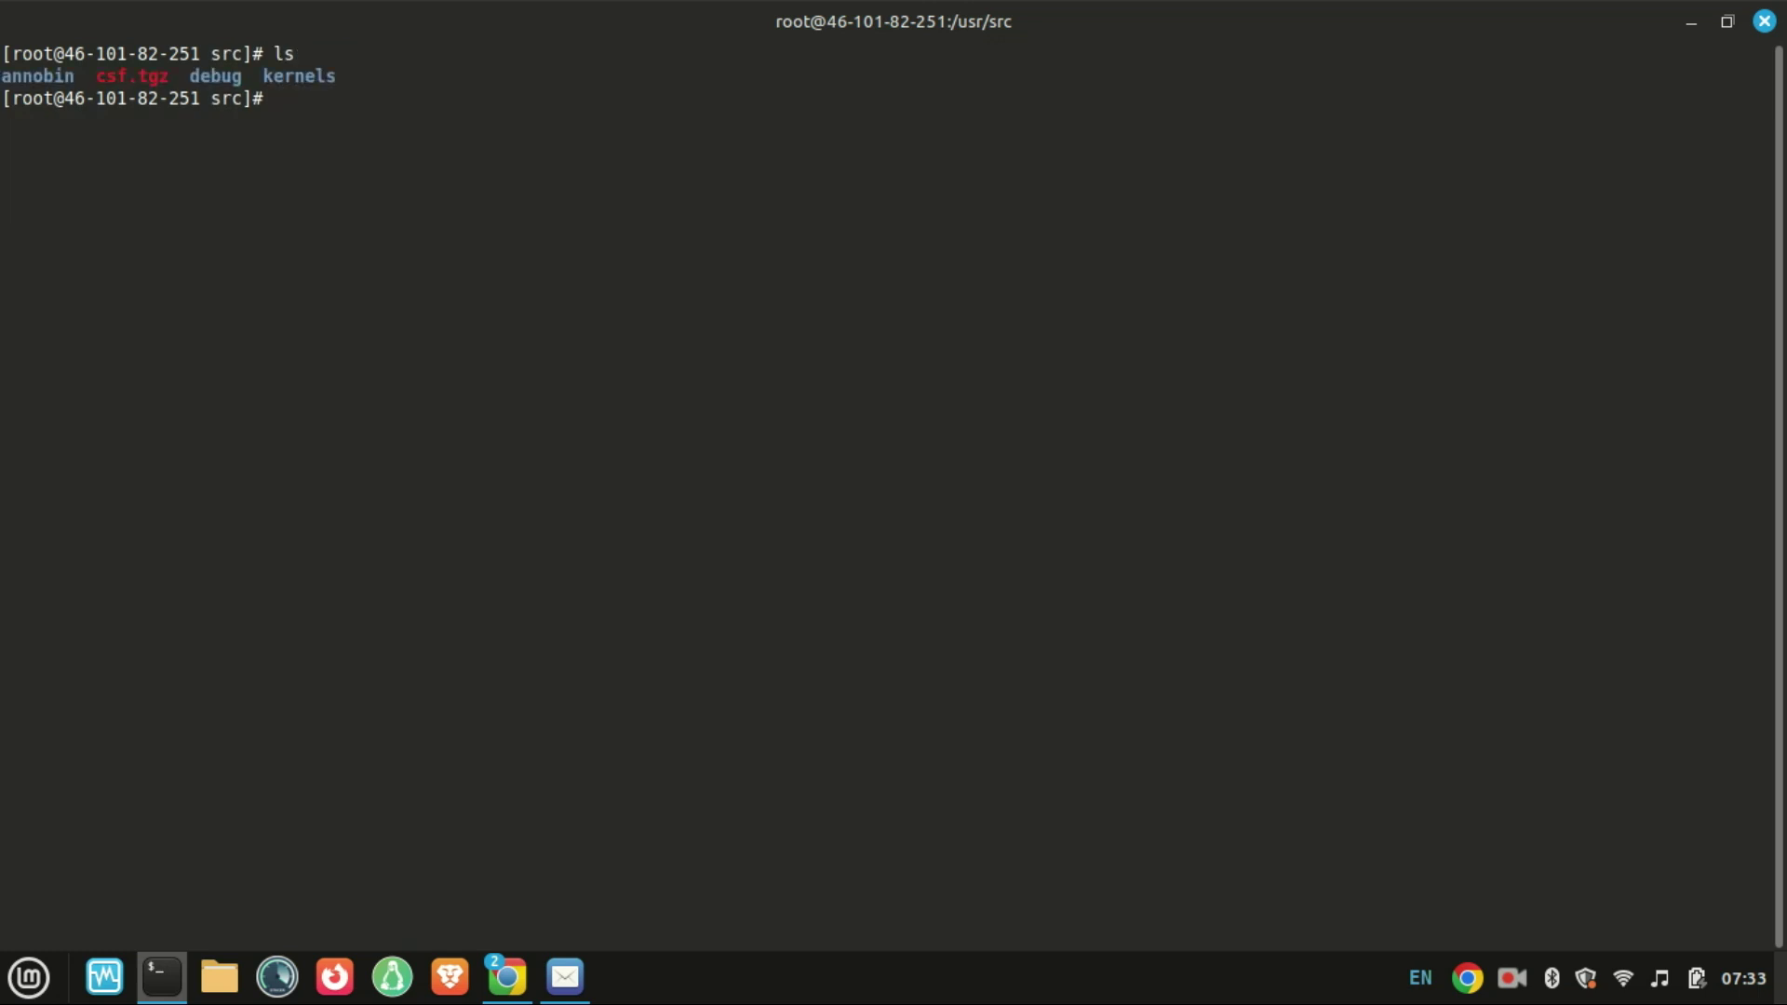
Step: Extract csf.tgz, enter the csf folder, and run the install.sh installer
text(tar -xzf csf.tgz)
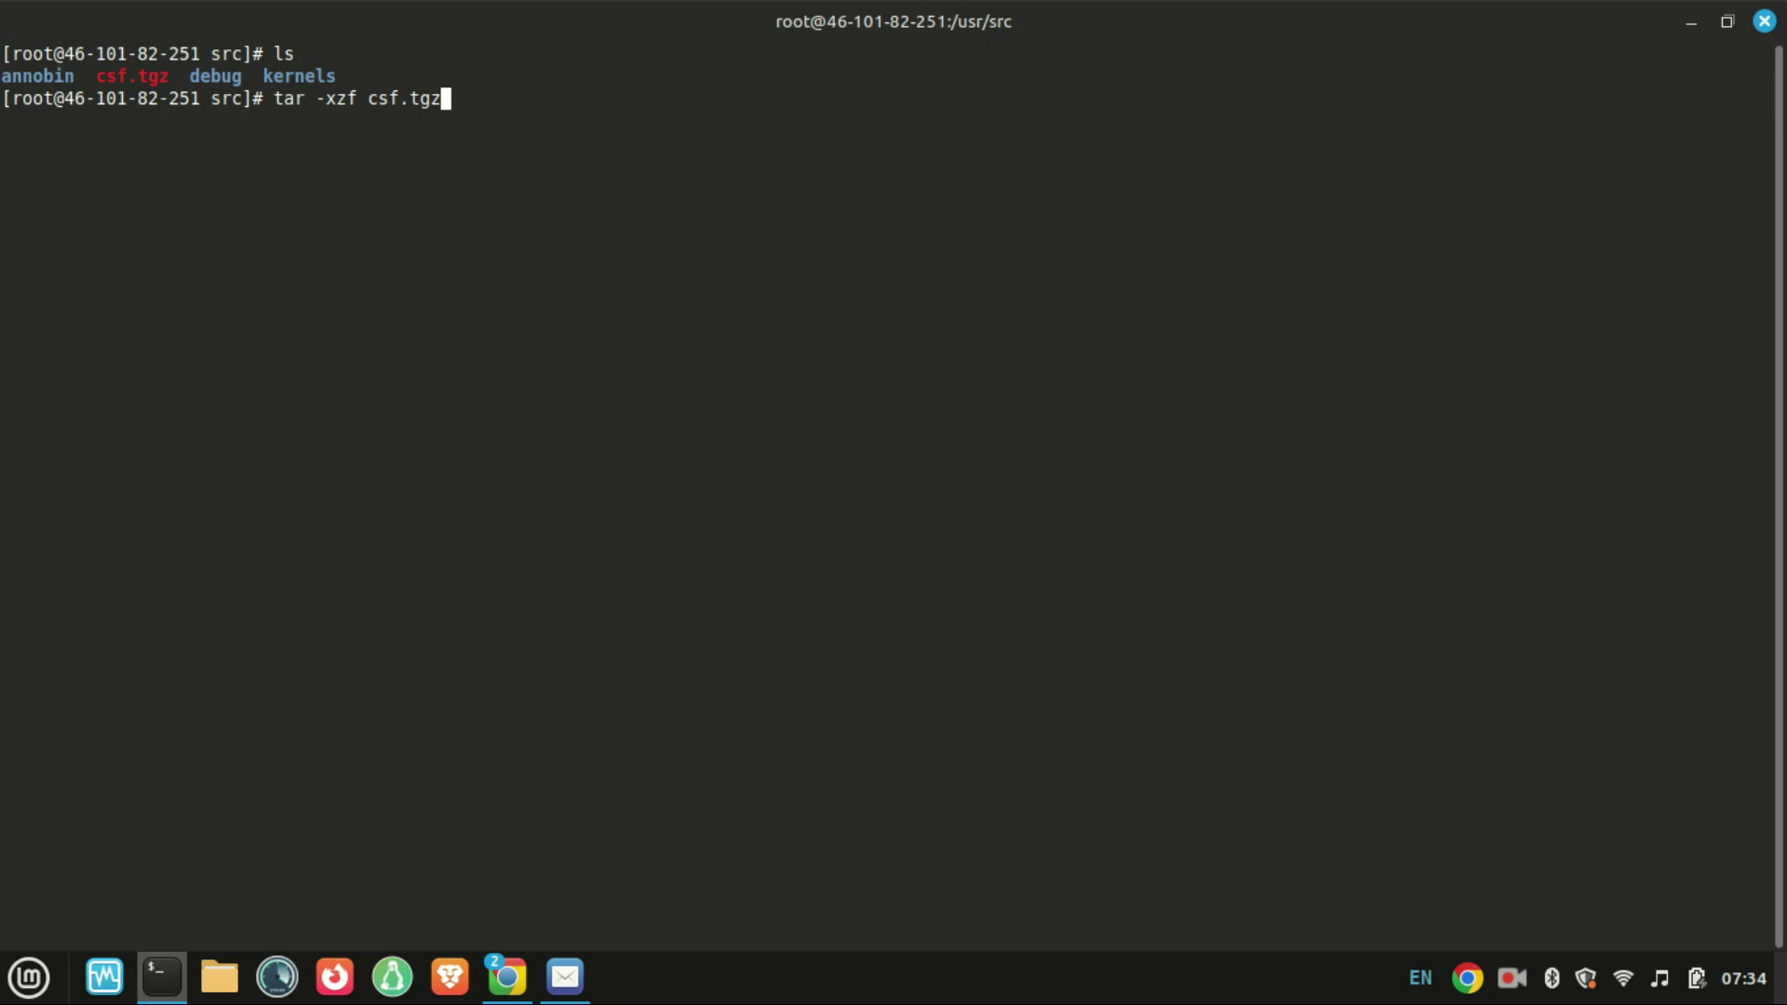
key(Return)
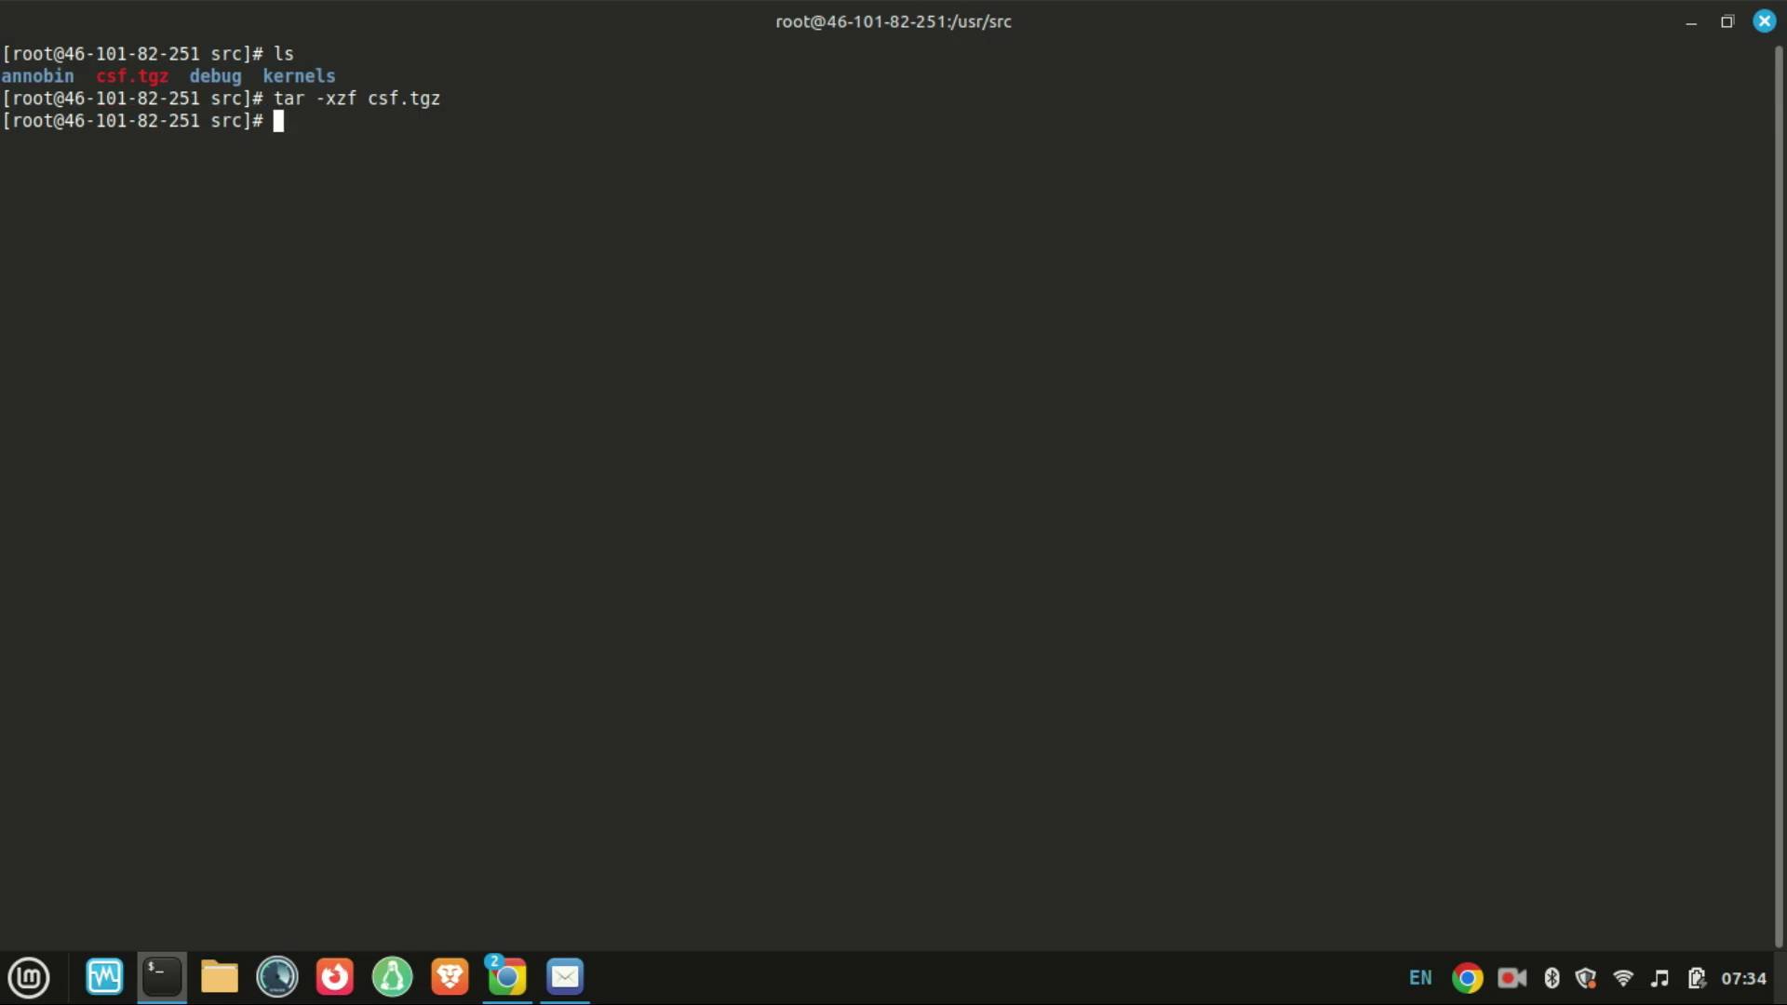
text(cd )
text(csf)
key(Return)
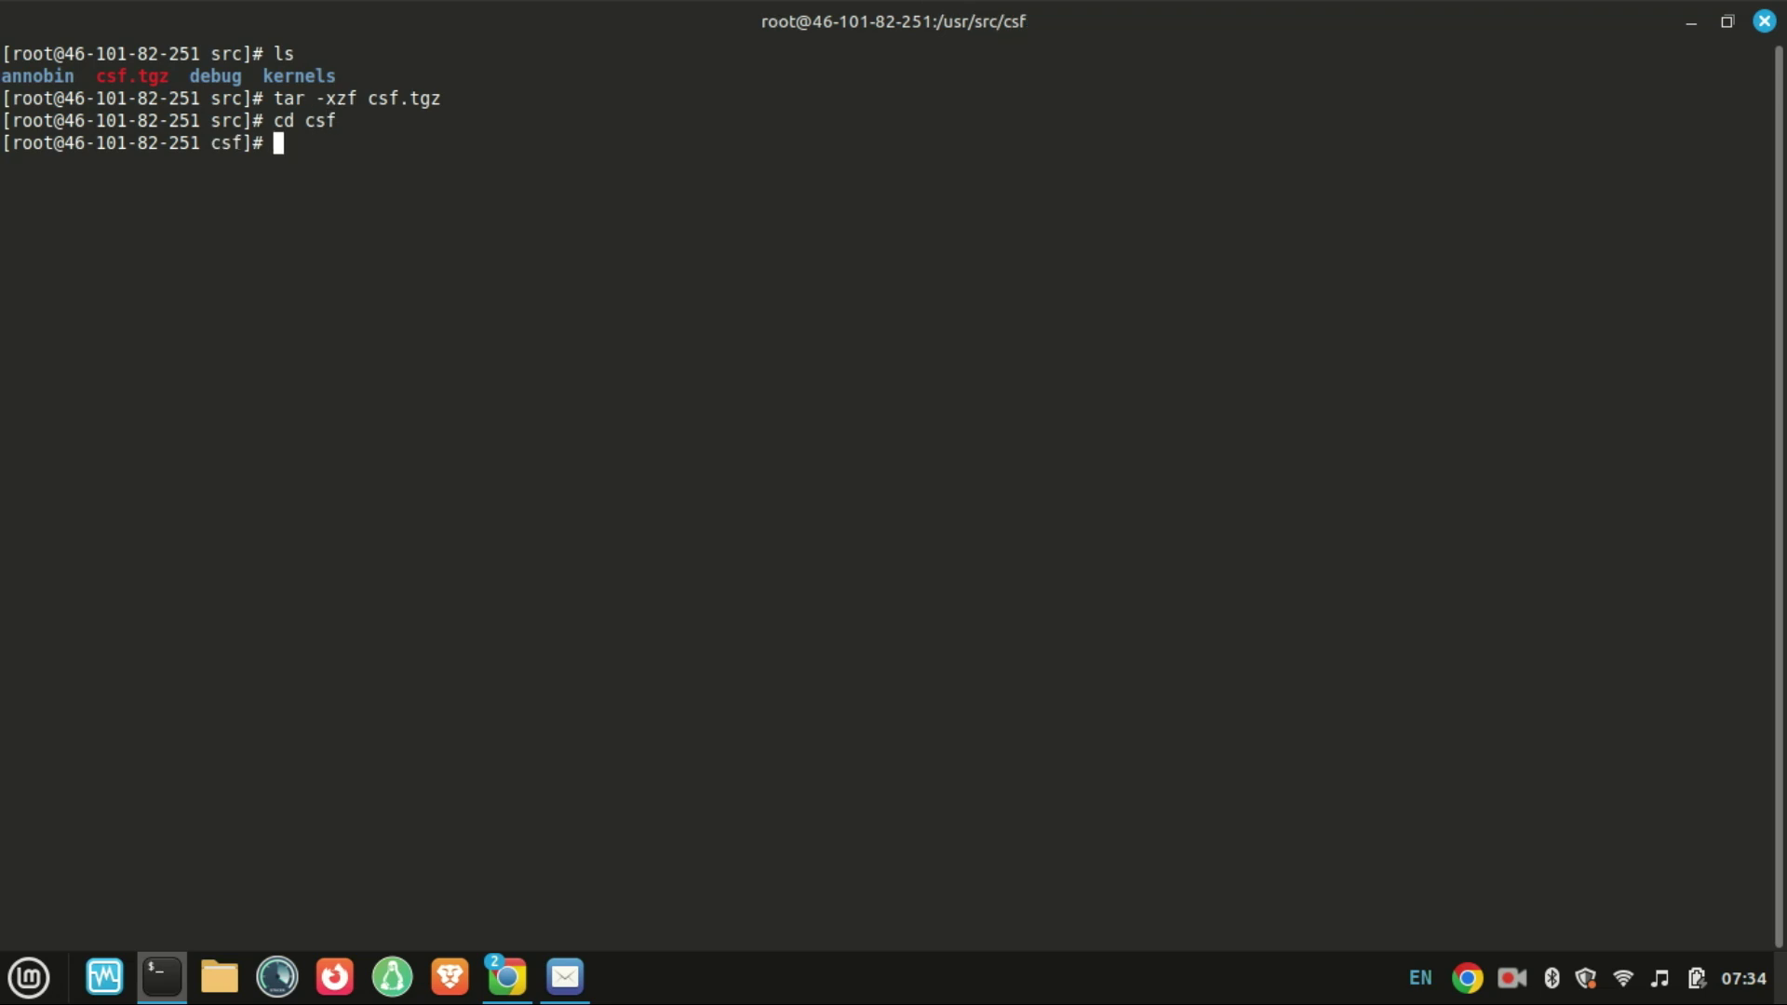
text(sh install.sh)
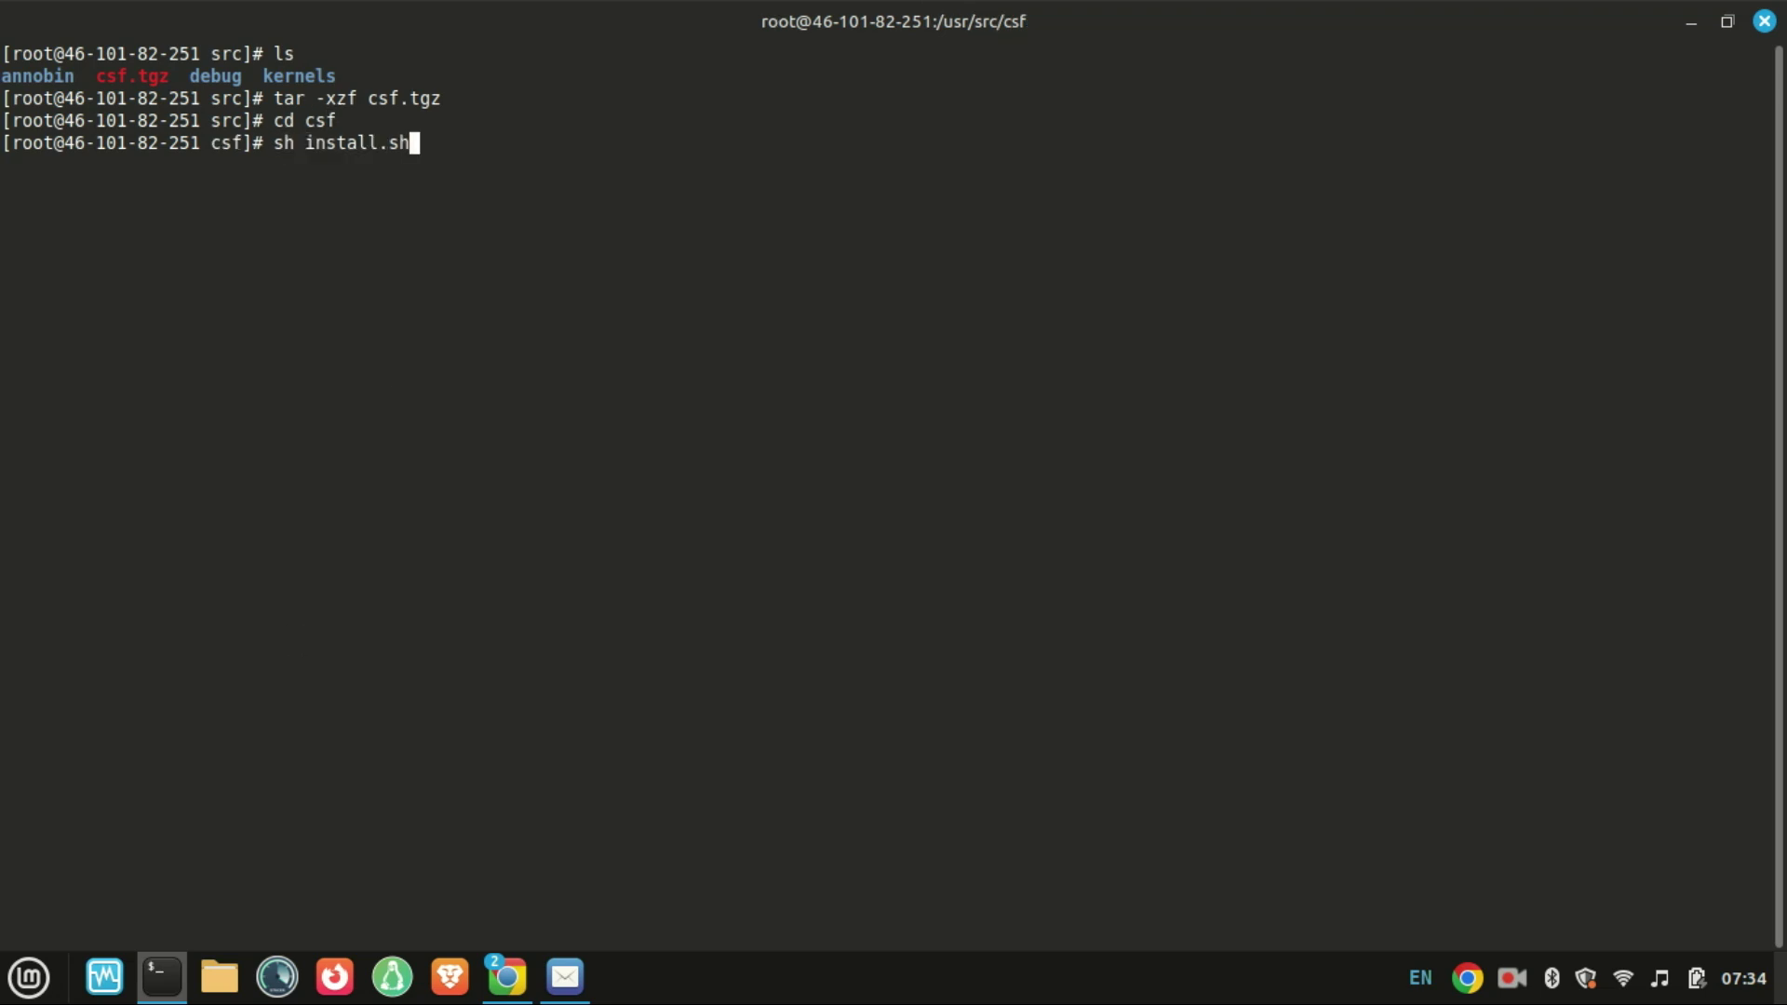
key(Return)
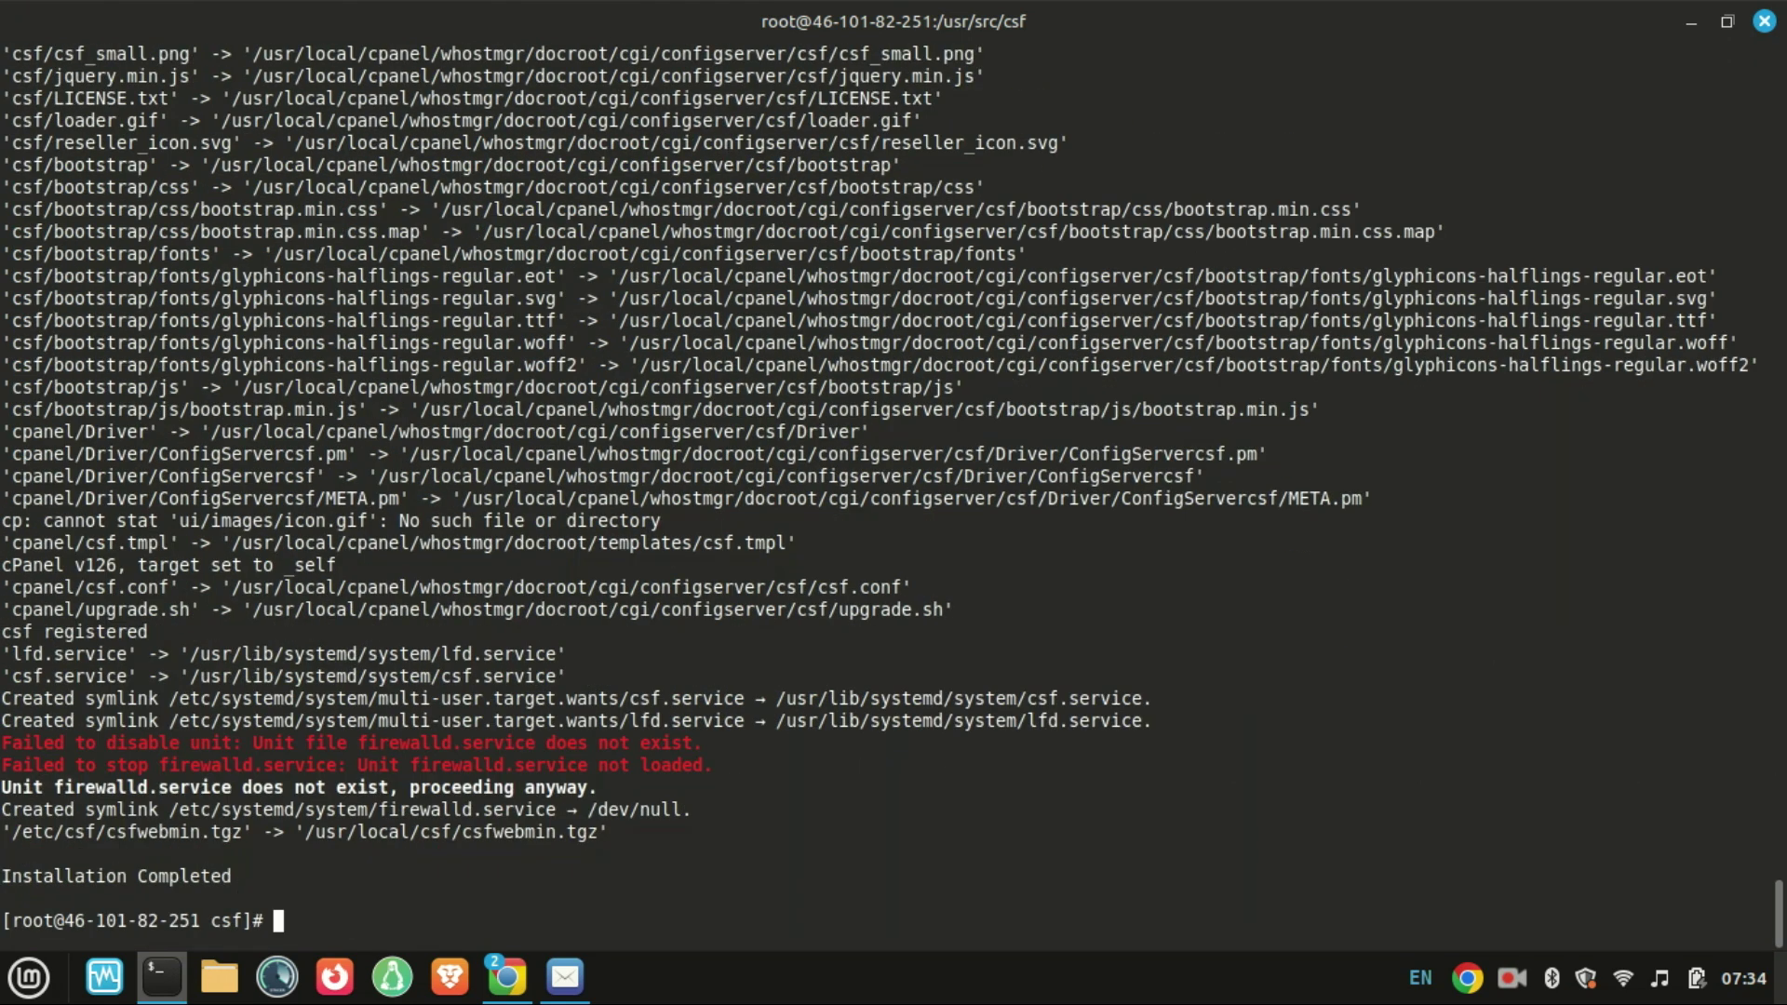
Step: Clear the installer output and reboot the server
text(clea)
text(r)
key(Return)
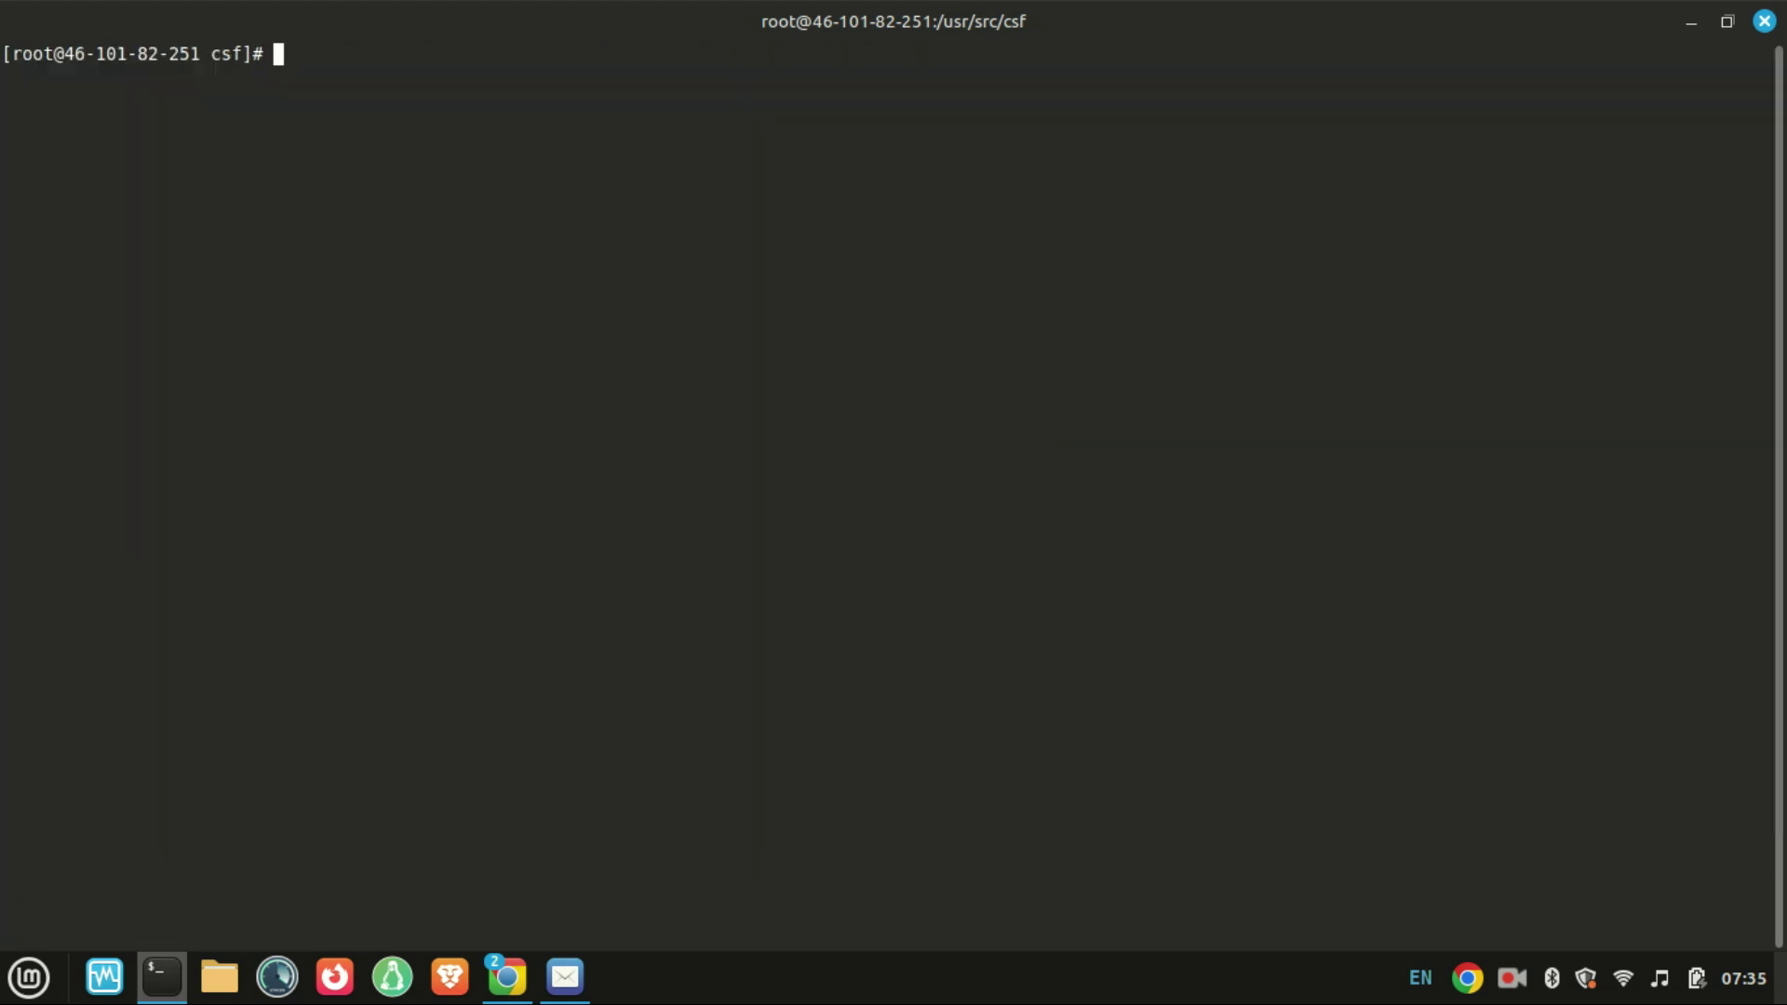
text(reboot)
key(Return)
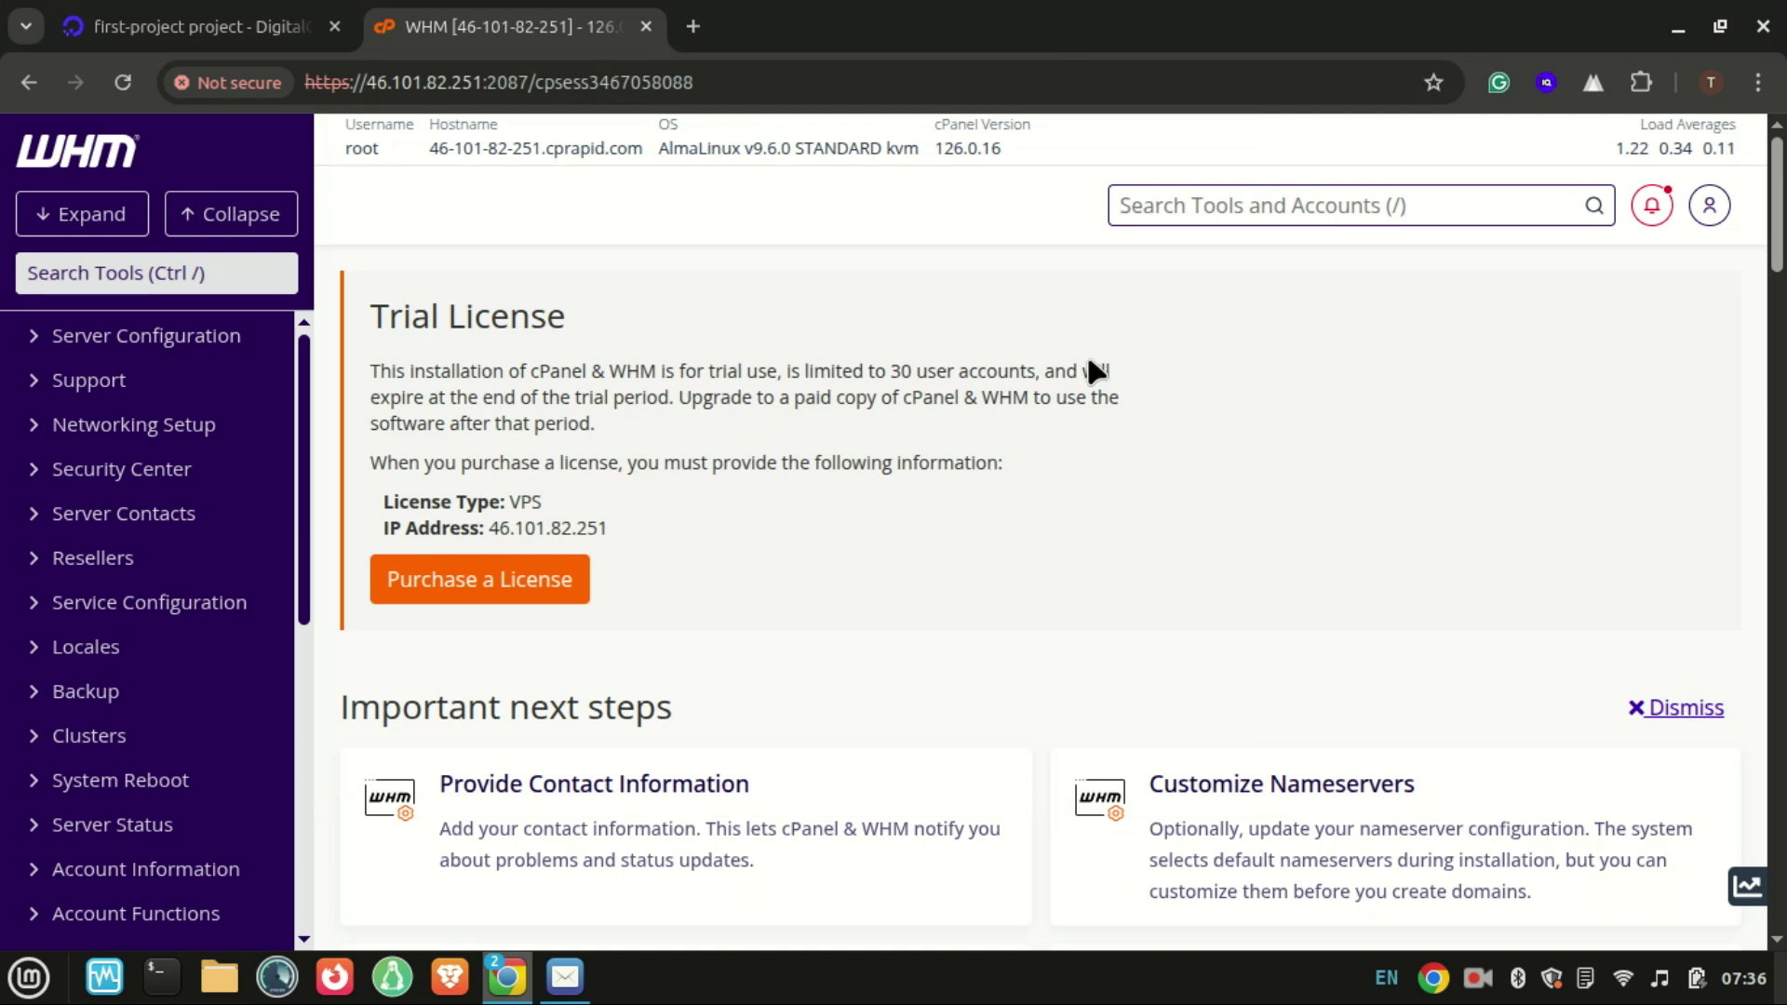
Step: Reload WHM and open cPHulk Brute Force Protection under Security Center
click(123, 82)
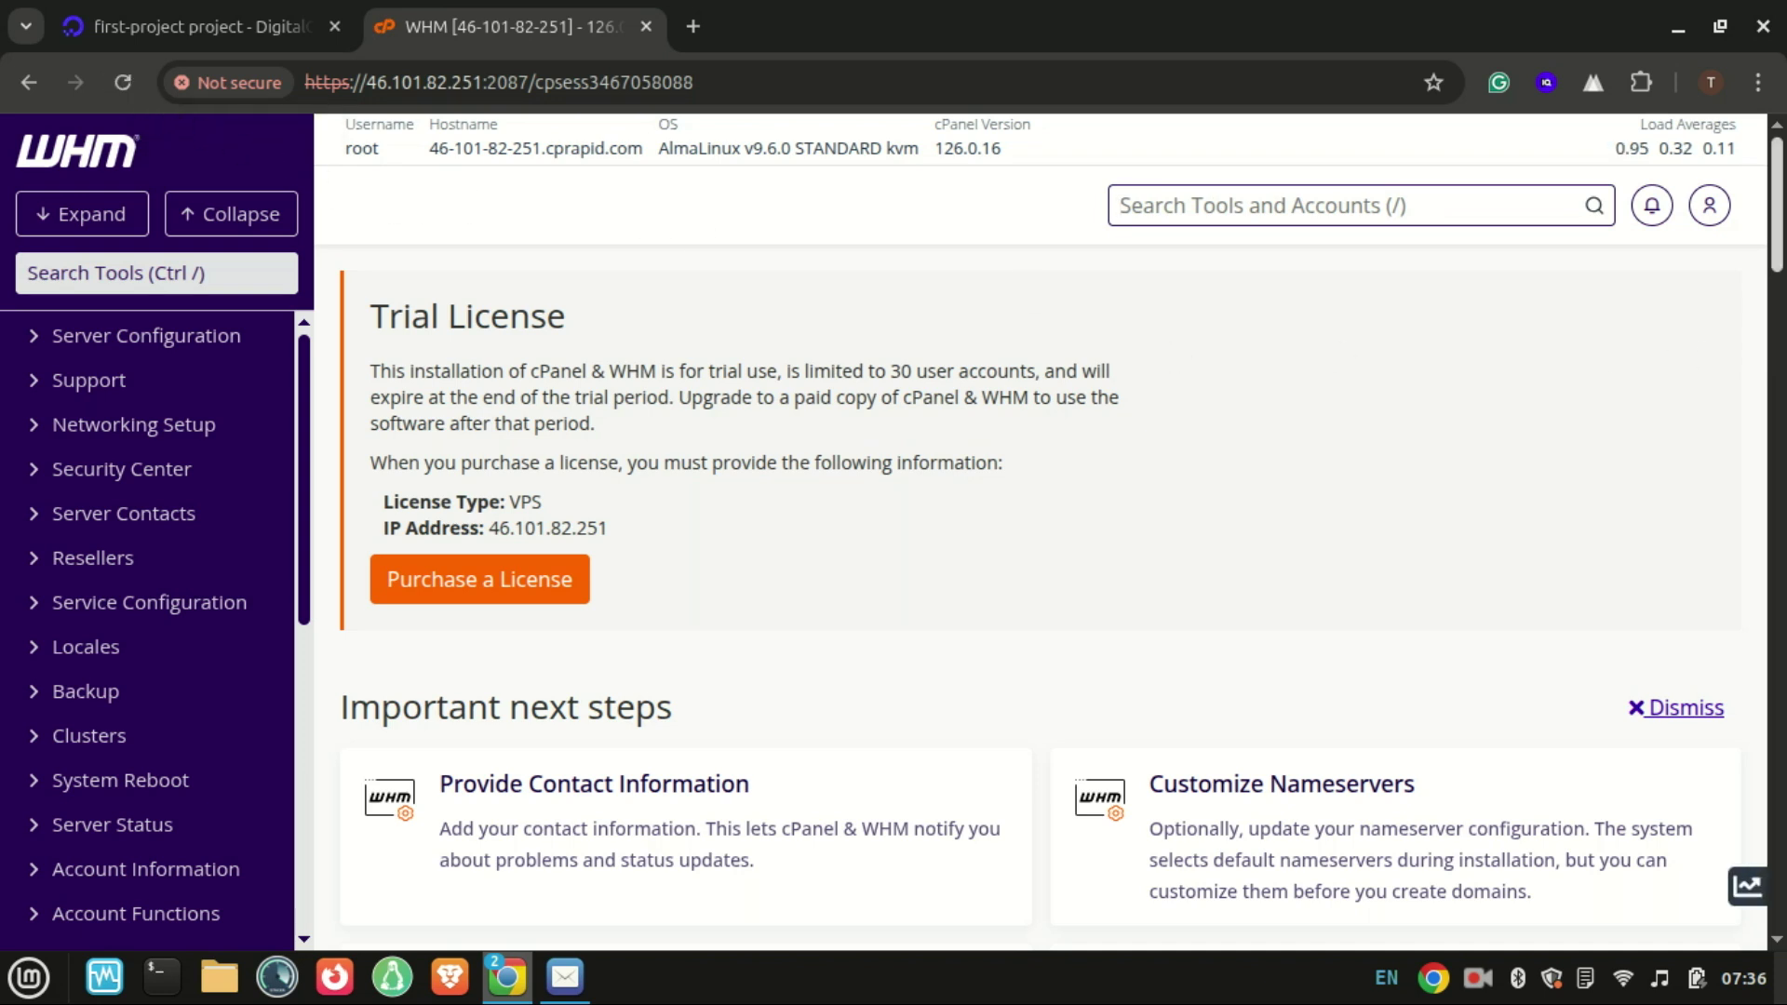
drag(1778, 222, 1780, 315)
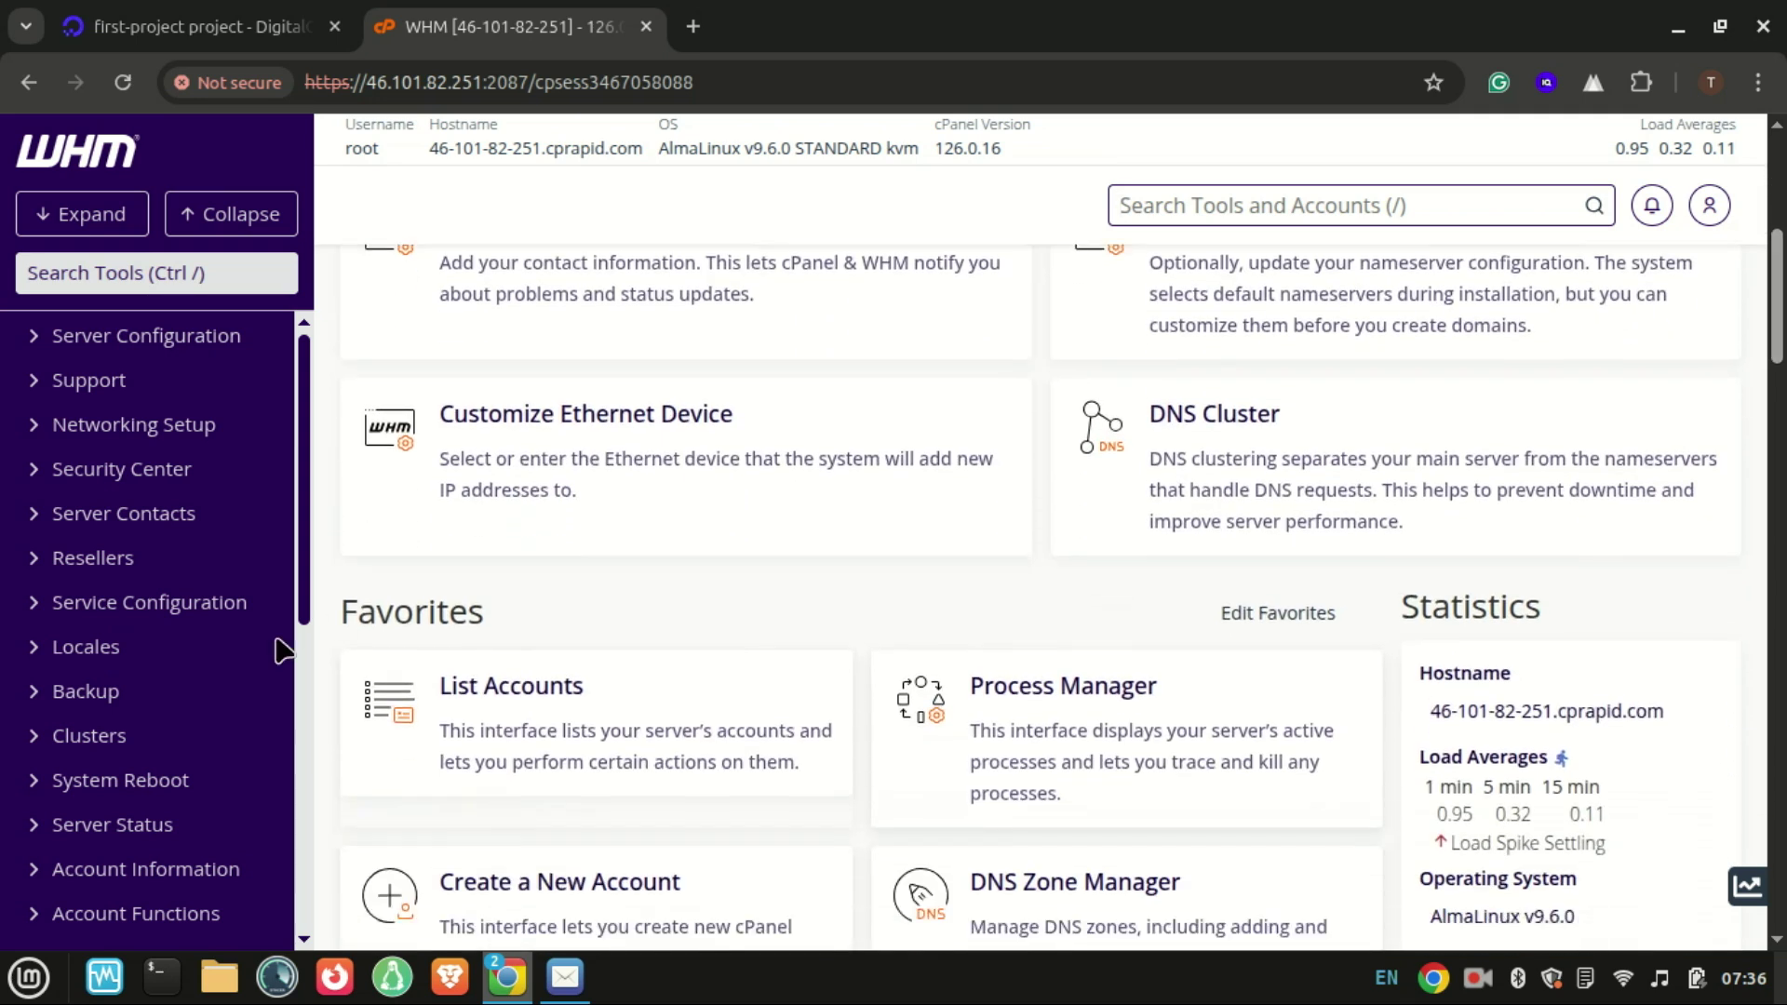
mouse_move(303, 559)
mouse_down()
mouse_move(280, 825)
mouse_move(307, 522)
mouse_up()
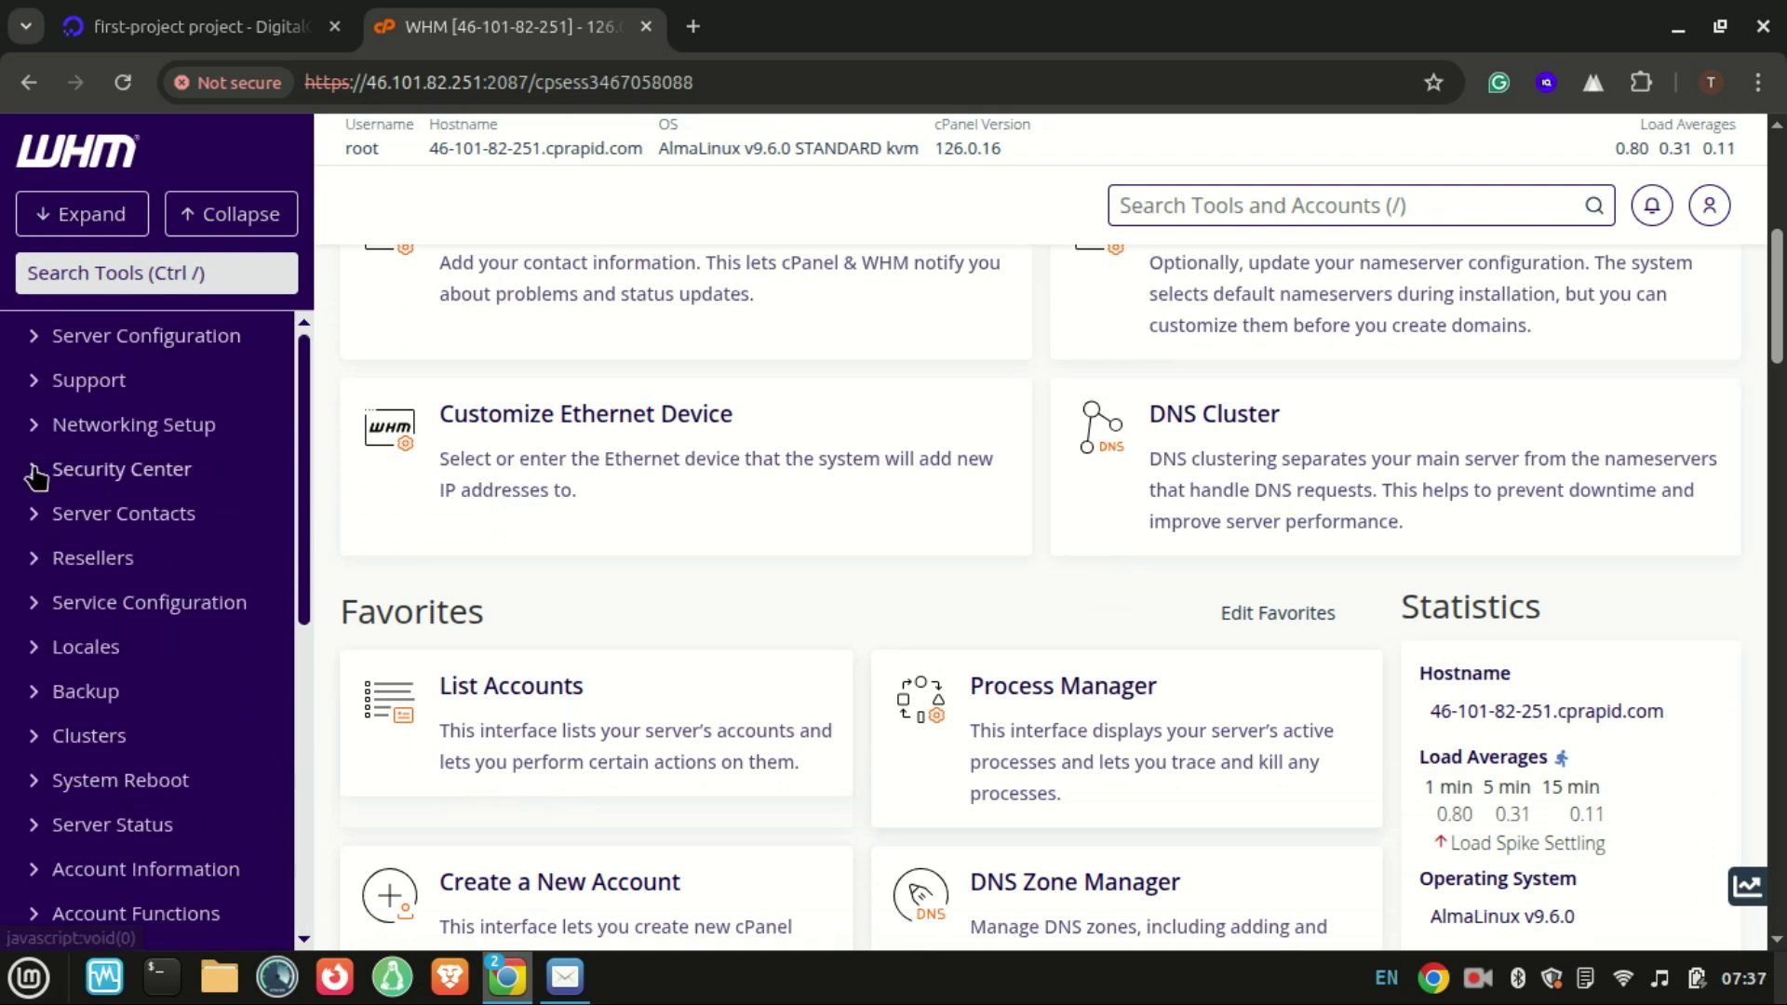
click(117, 477)
click(140, 482)
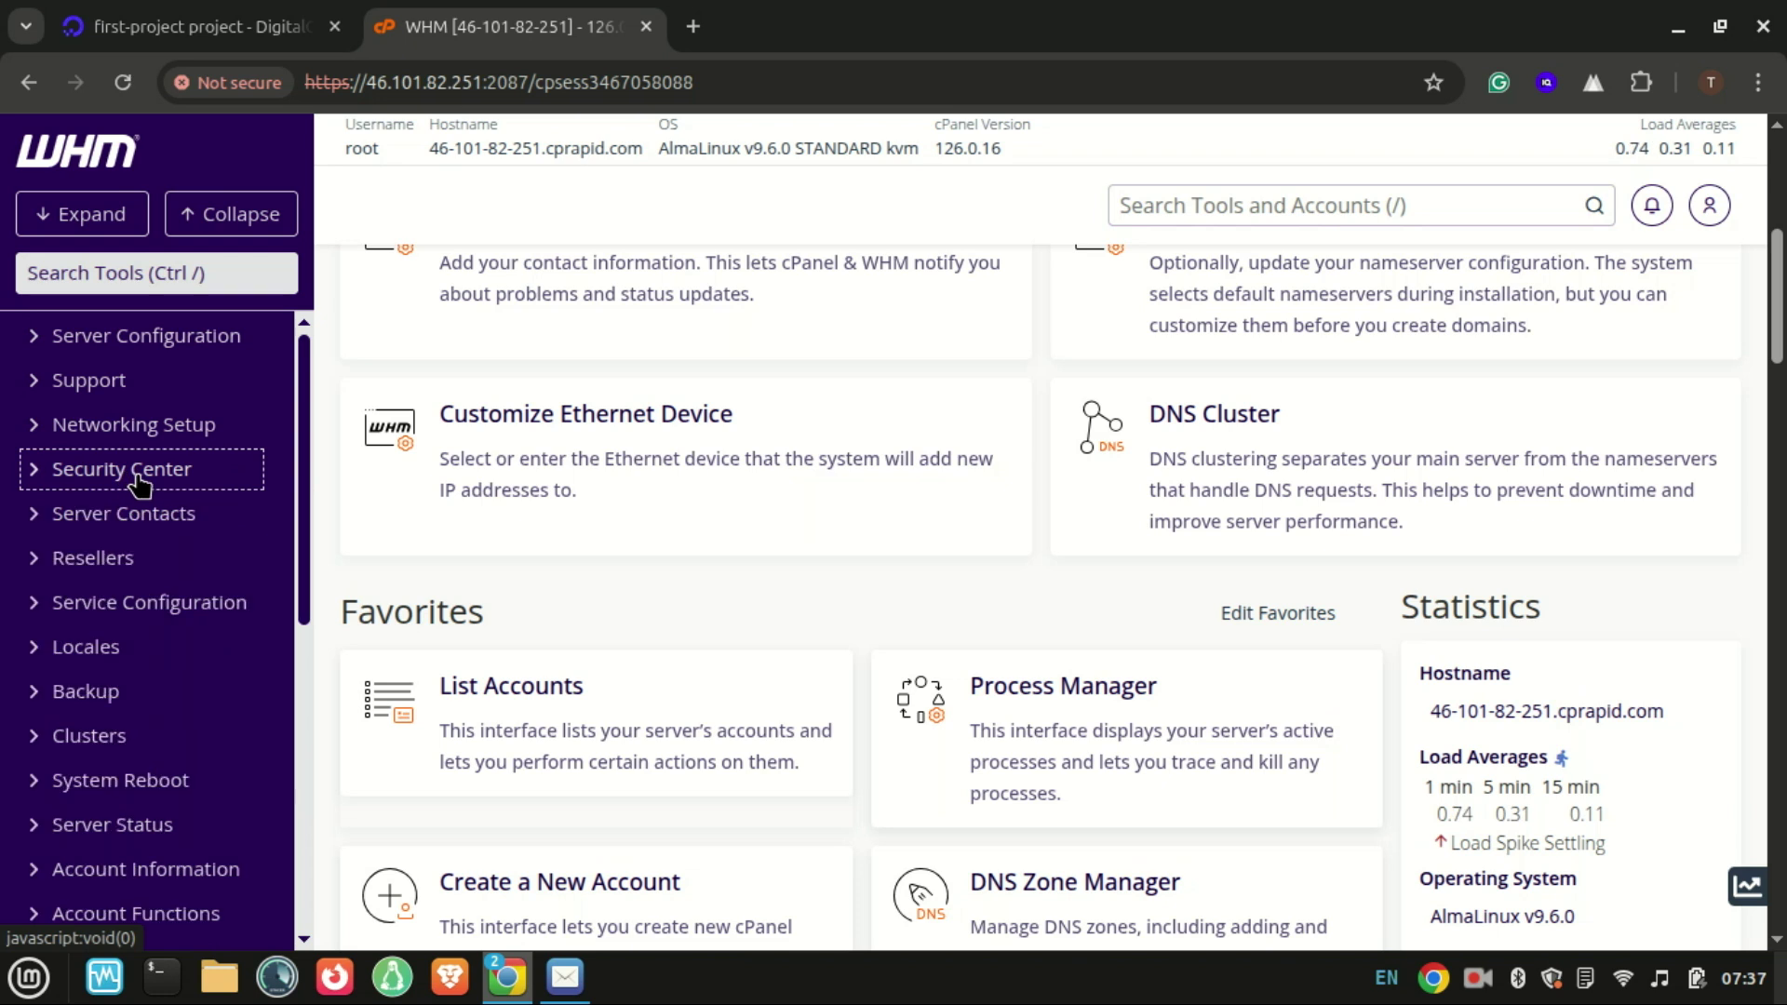
click(139, 482)
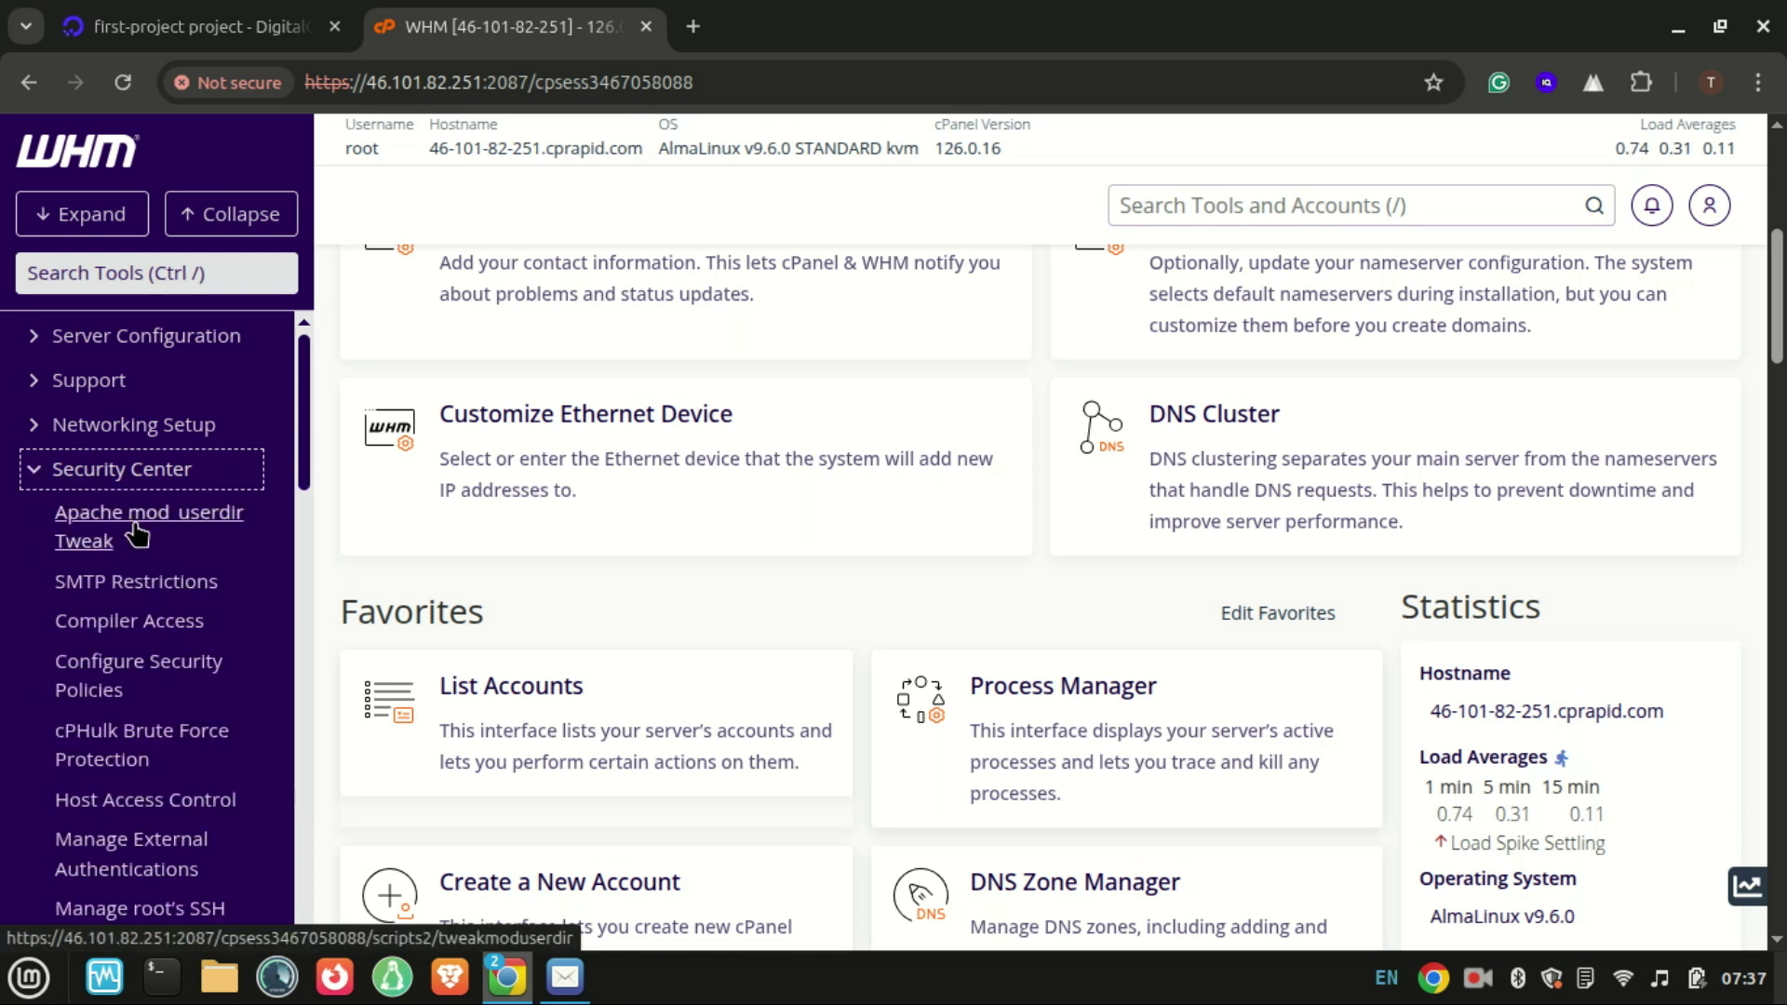
click(141, 741)
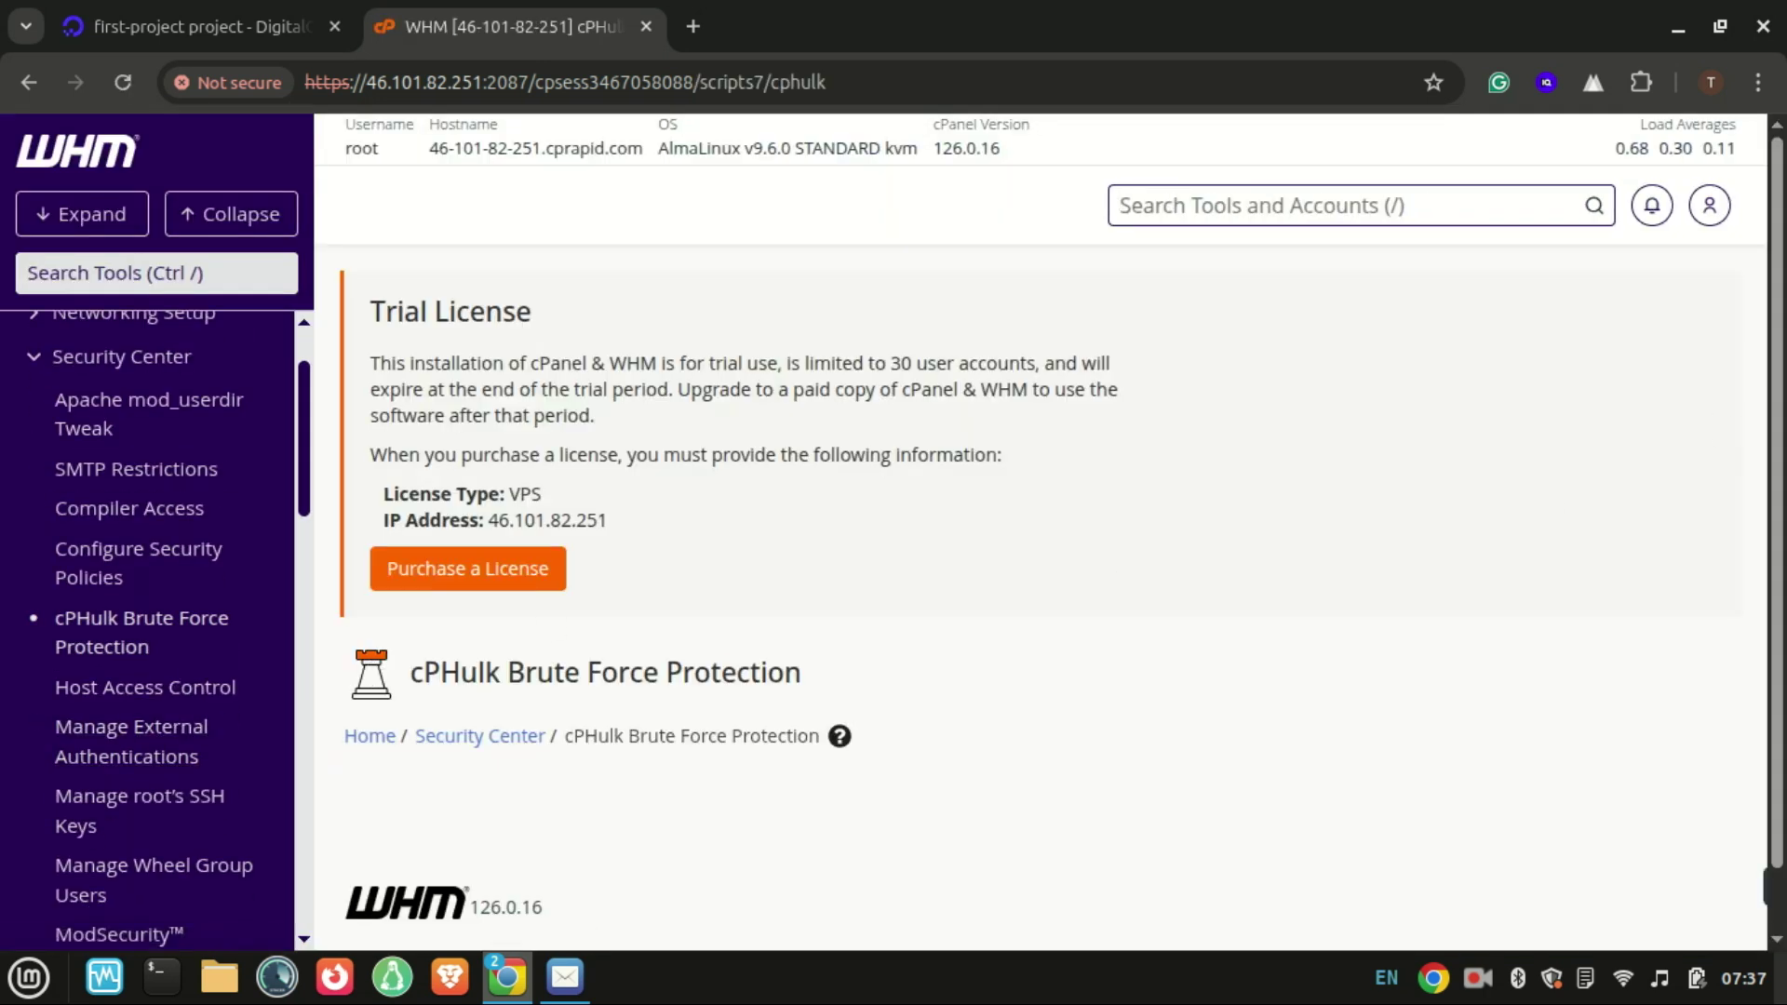
Step: Confirm the page shows 'cPHulk is Enabled', then start a new browser tab
scroll(1781, 531, down, 2)
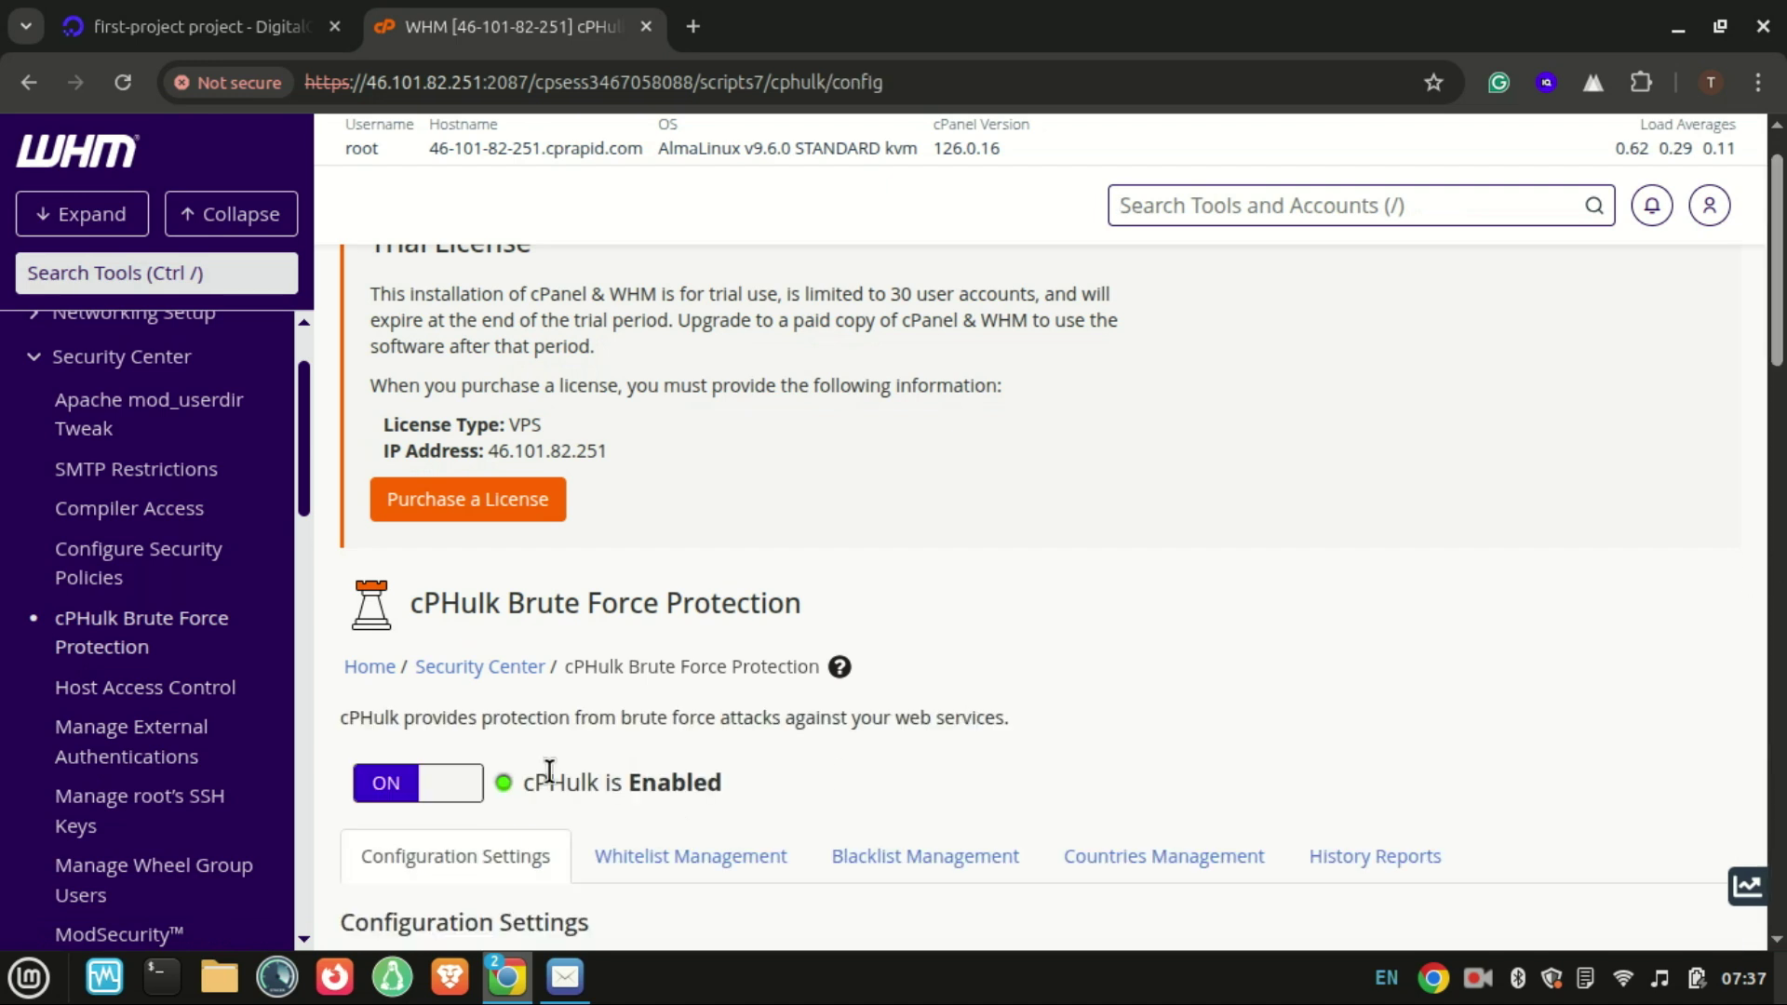
drag(665, 780, 744, 777)
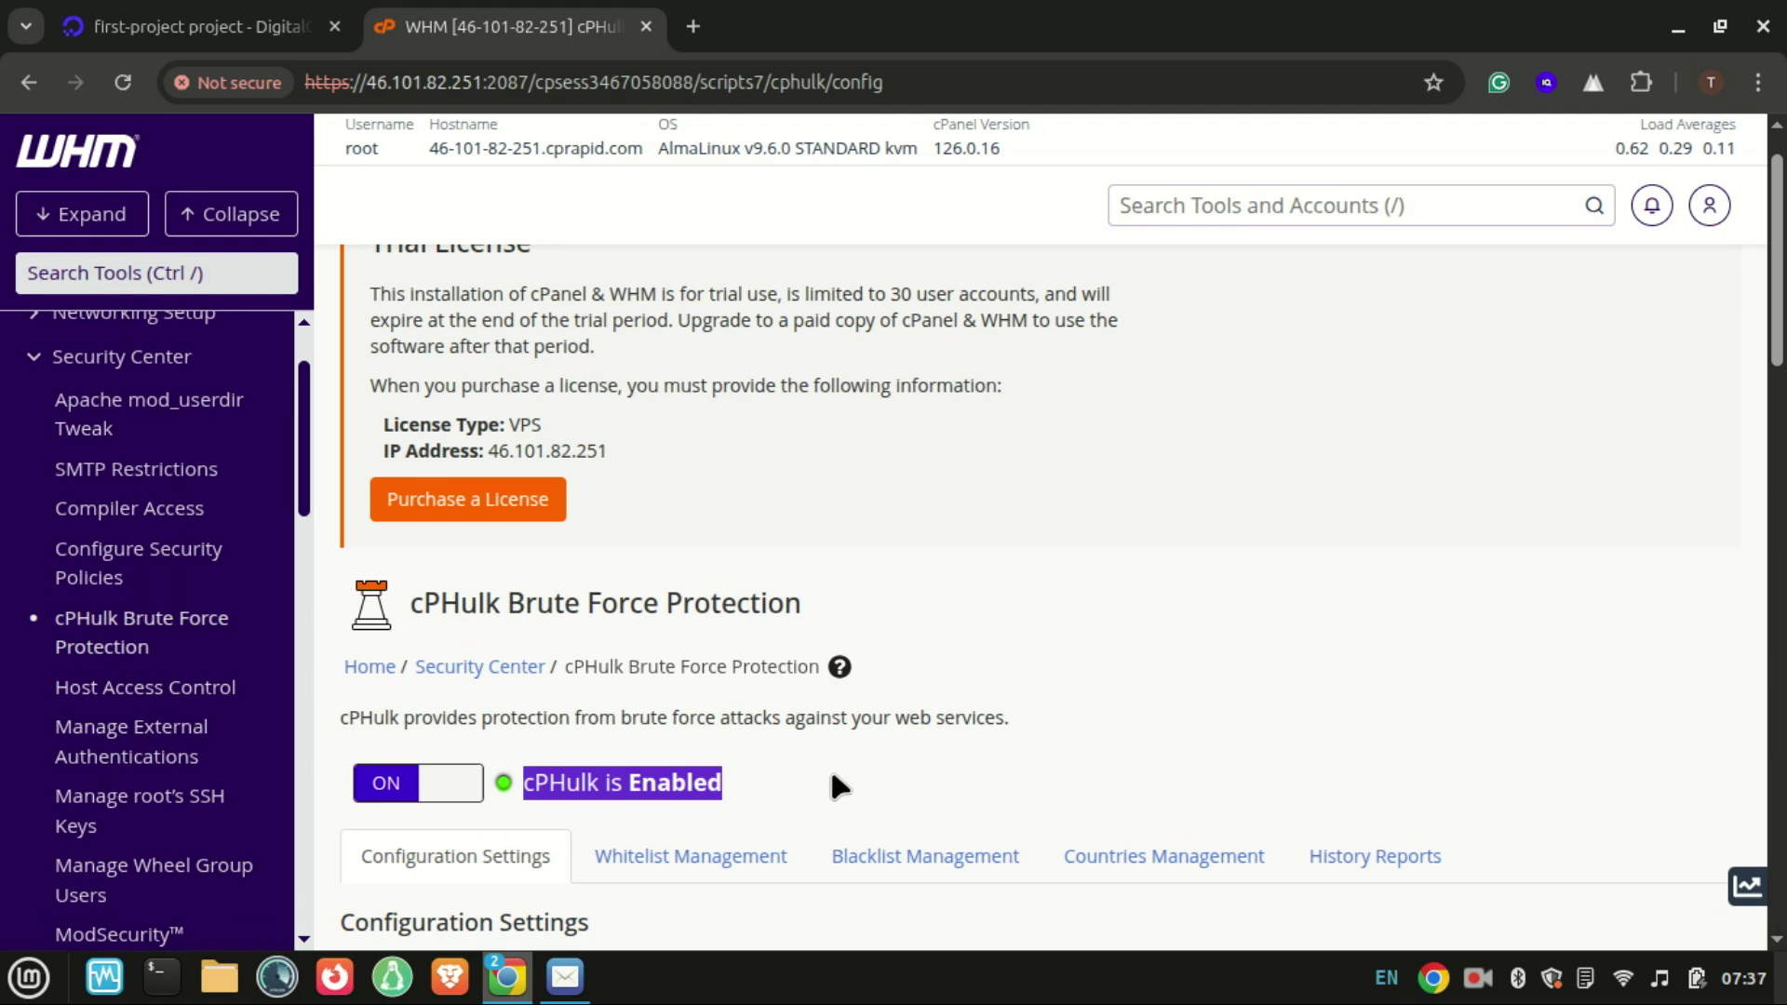
click(843, 787)
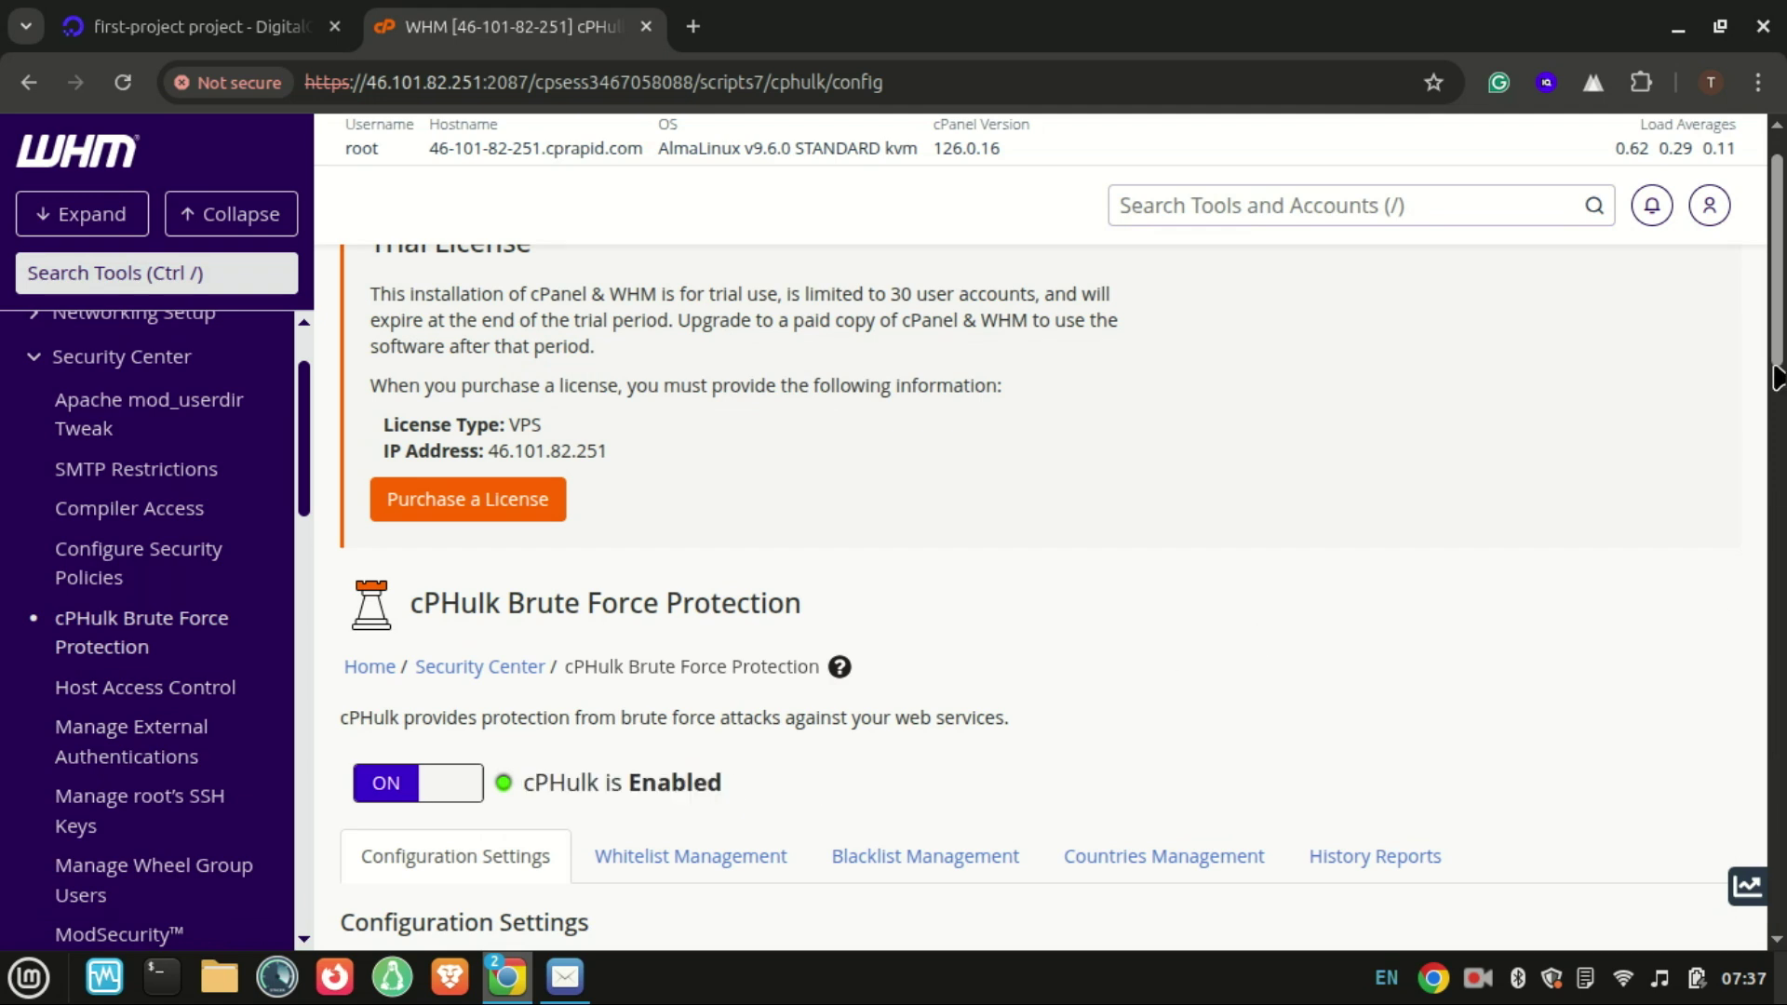
scroll(1566, 327, up, 1)
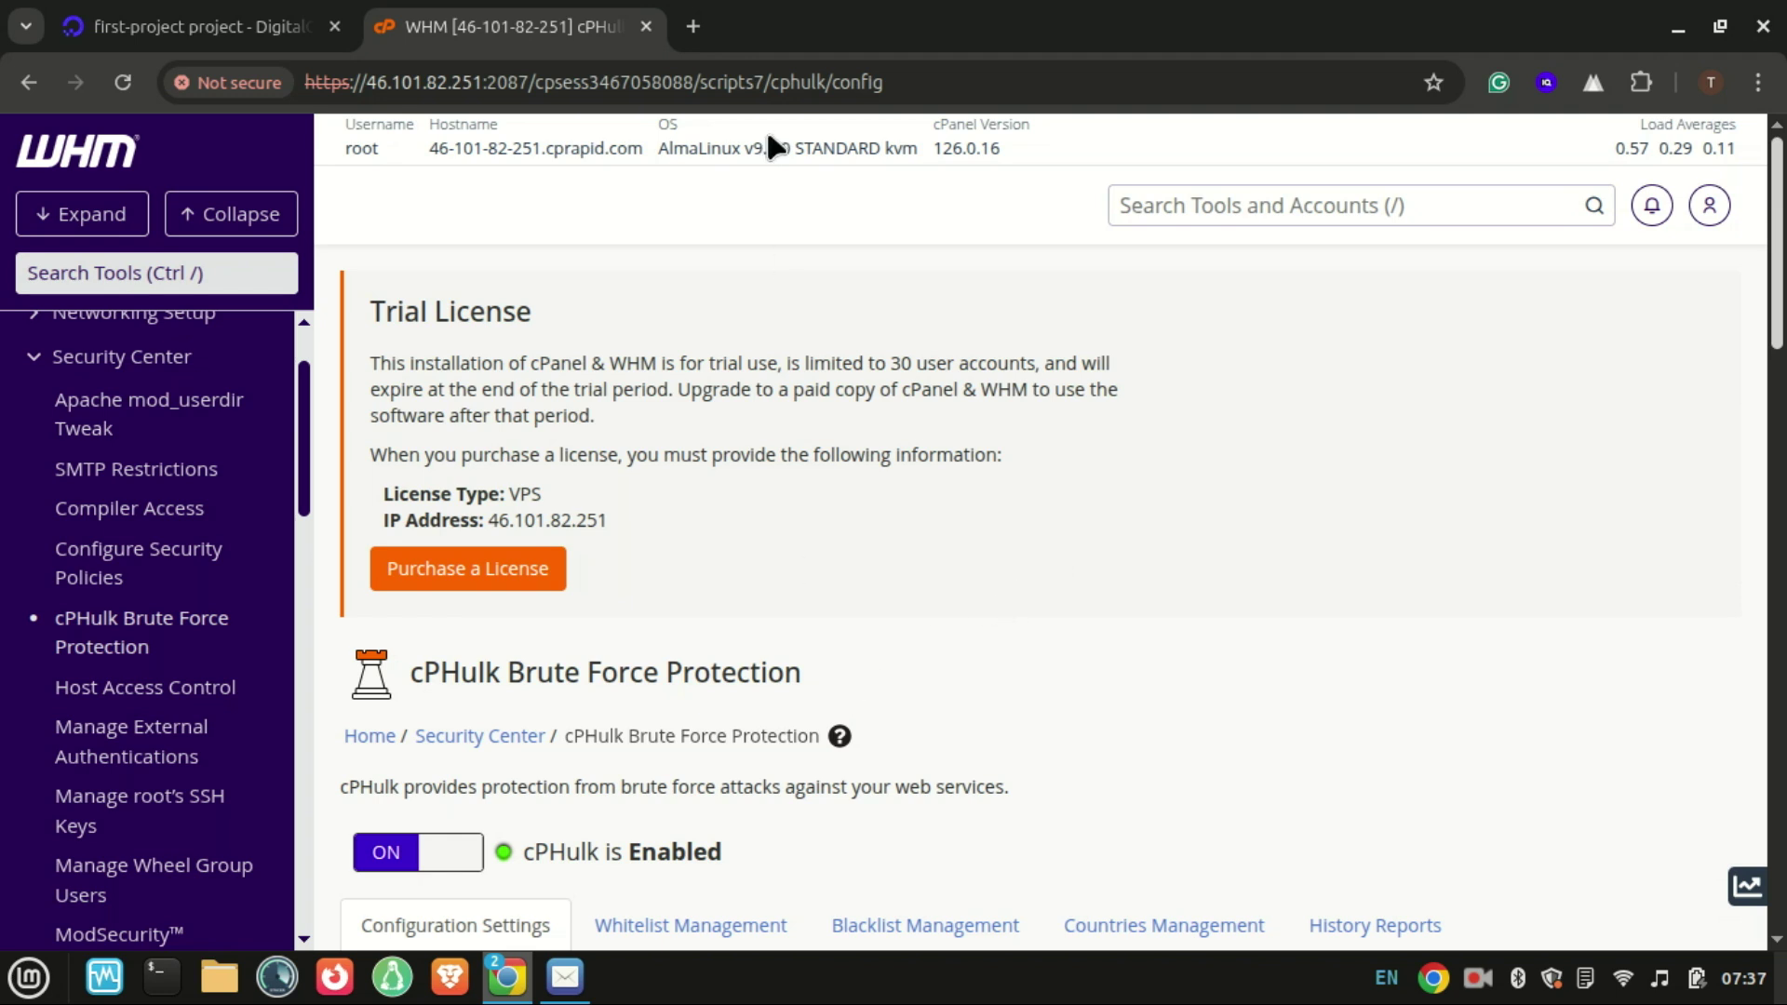
click(692, 26)
Step: Load go.cpanel.net/whminit and scroll through the 'Installation Guide - WHM' documentation links
text(https://go.cpanel.net/whminit)
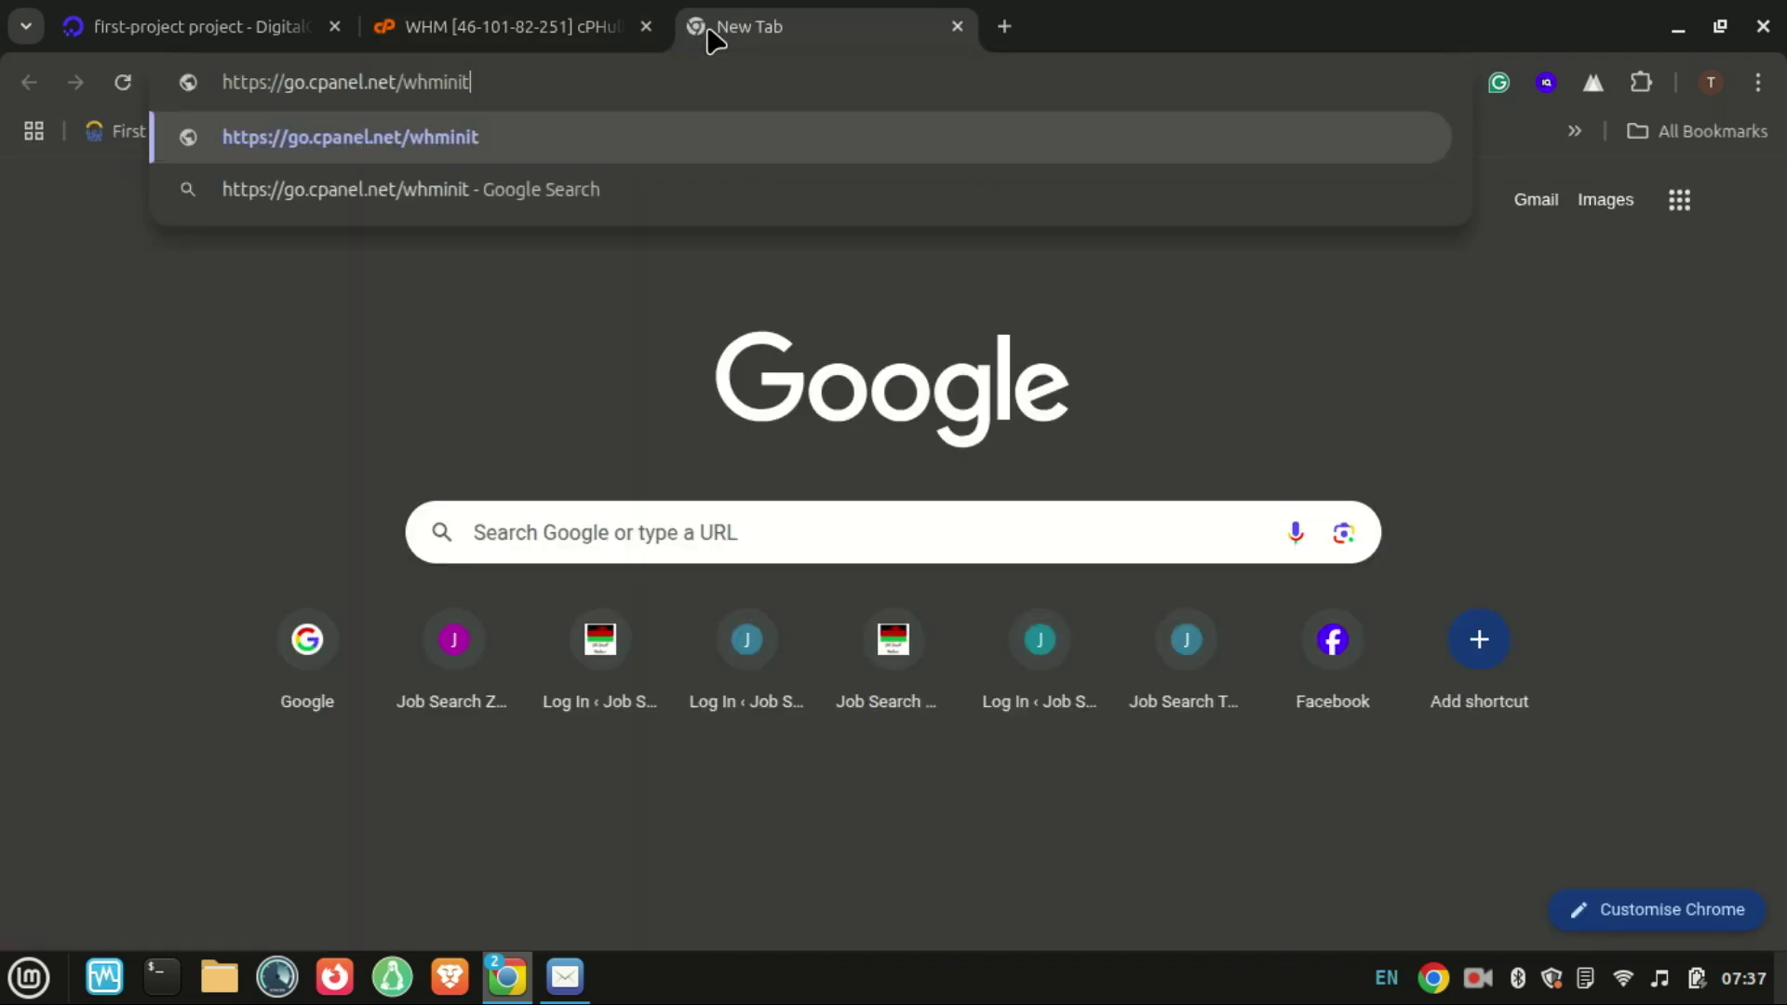
key(Return)
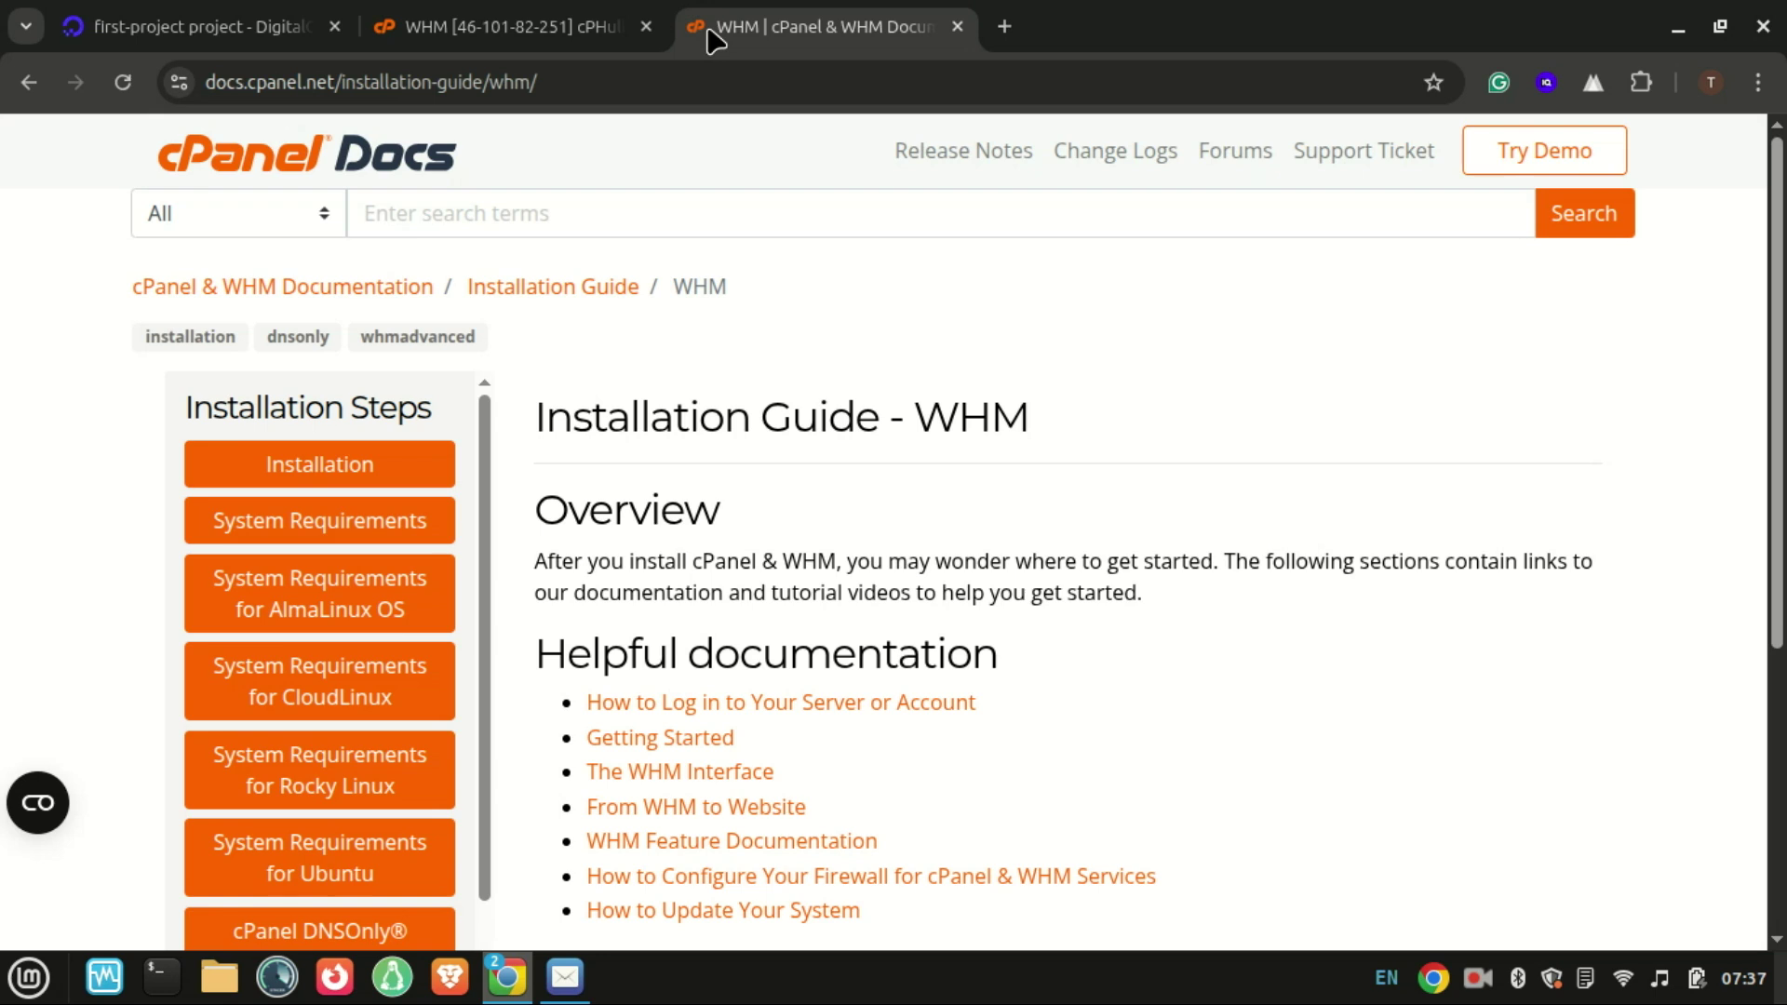
scroll(1768, 434, down, 3)
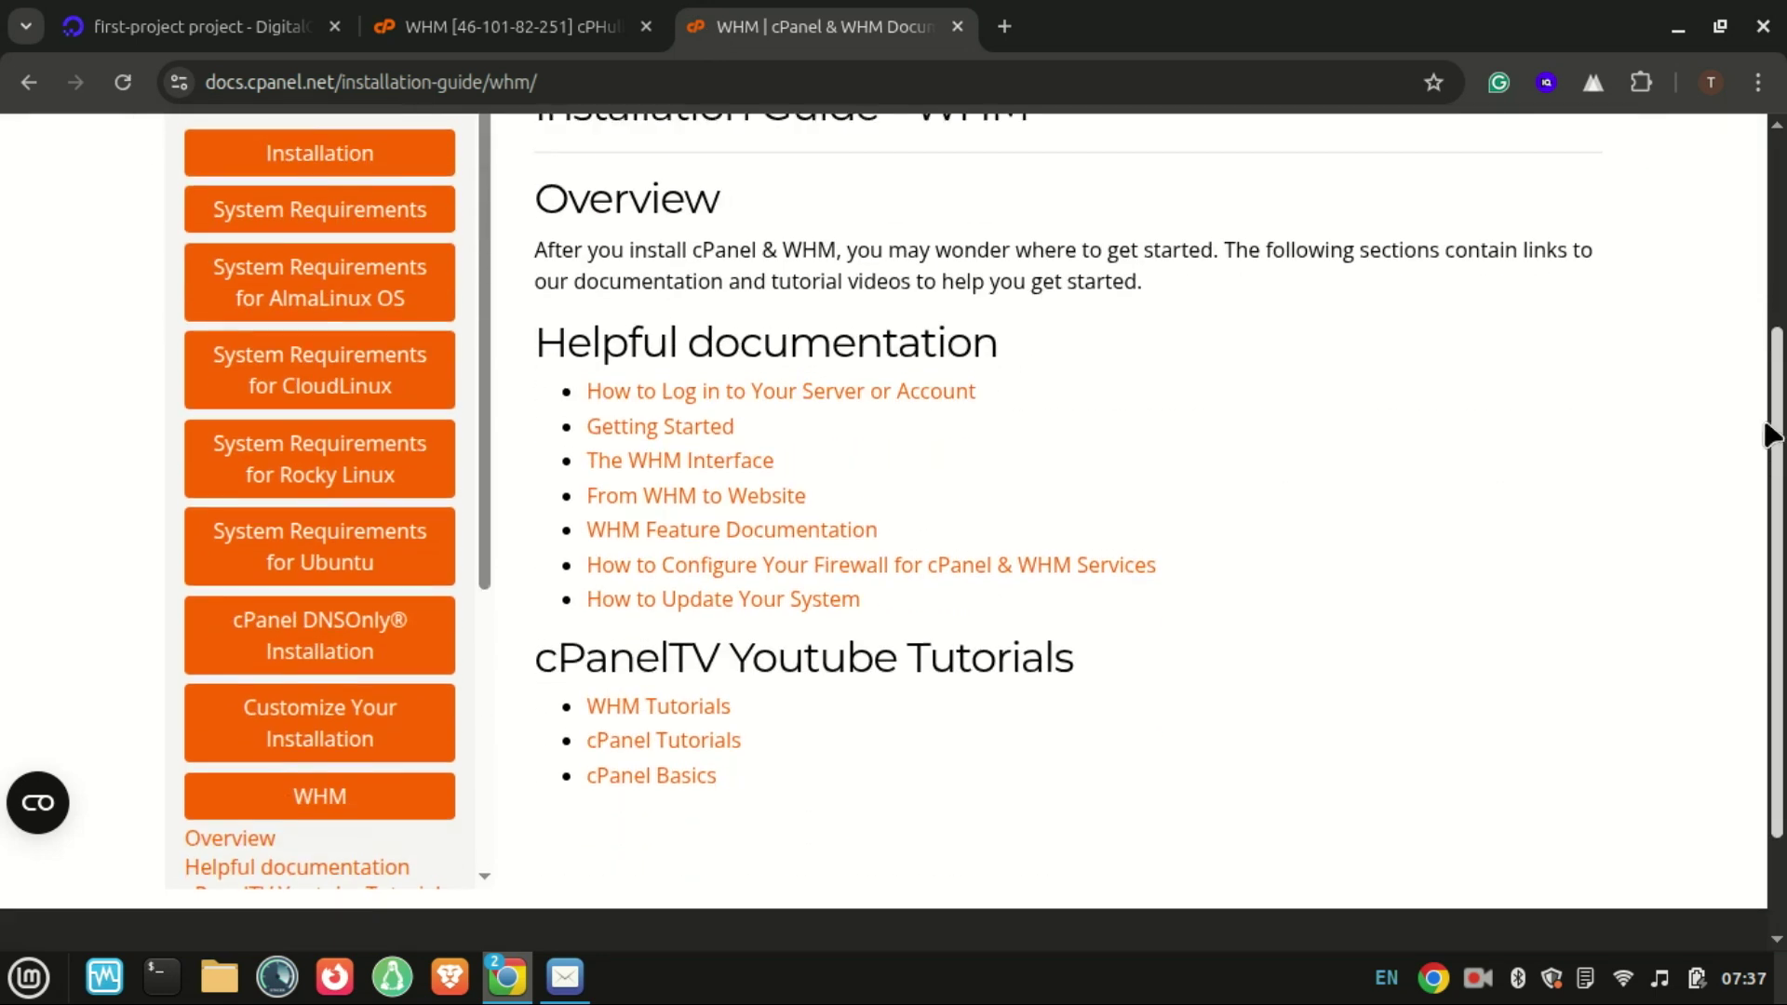
scroll(1768, 434, up, 1)
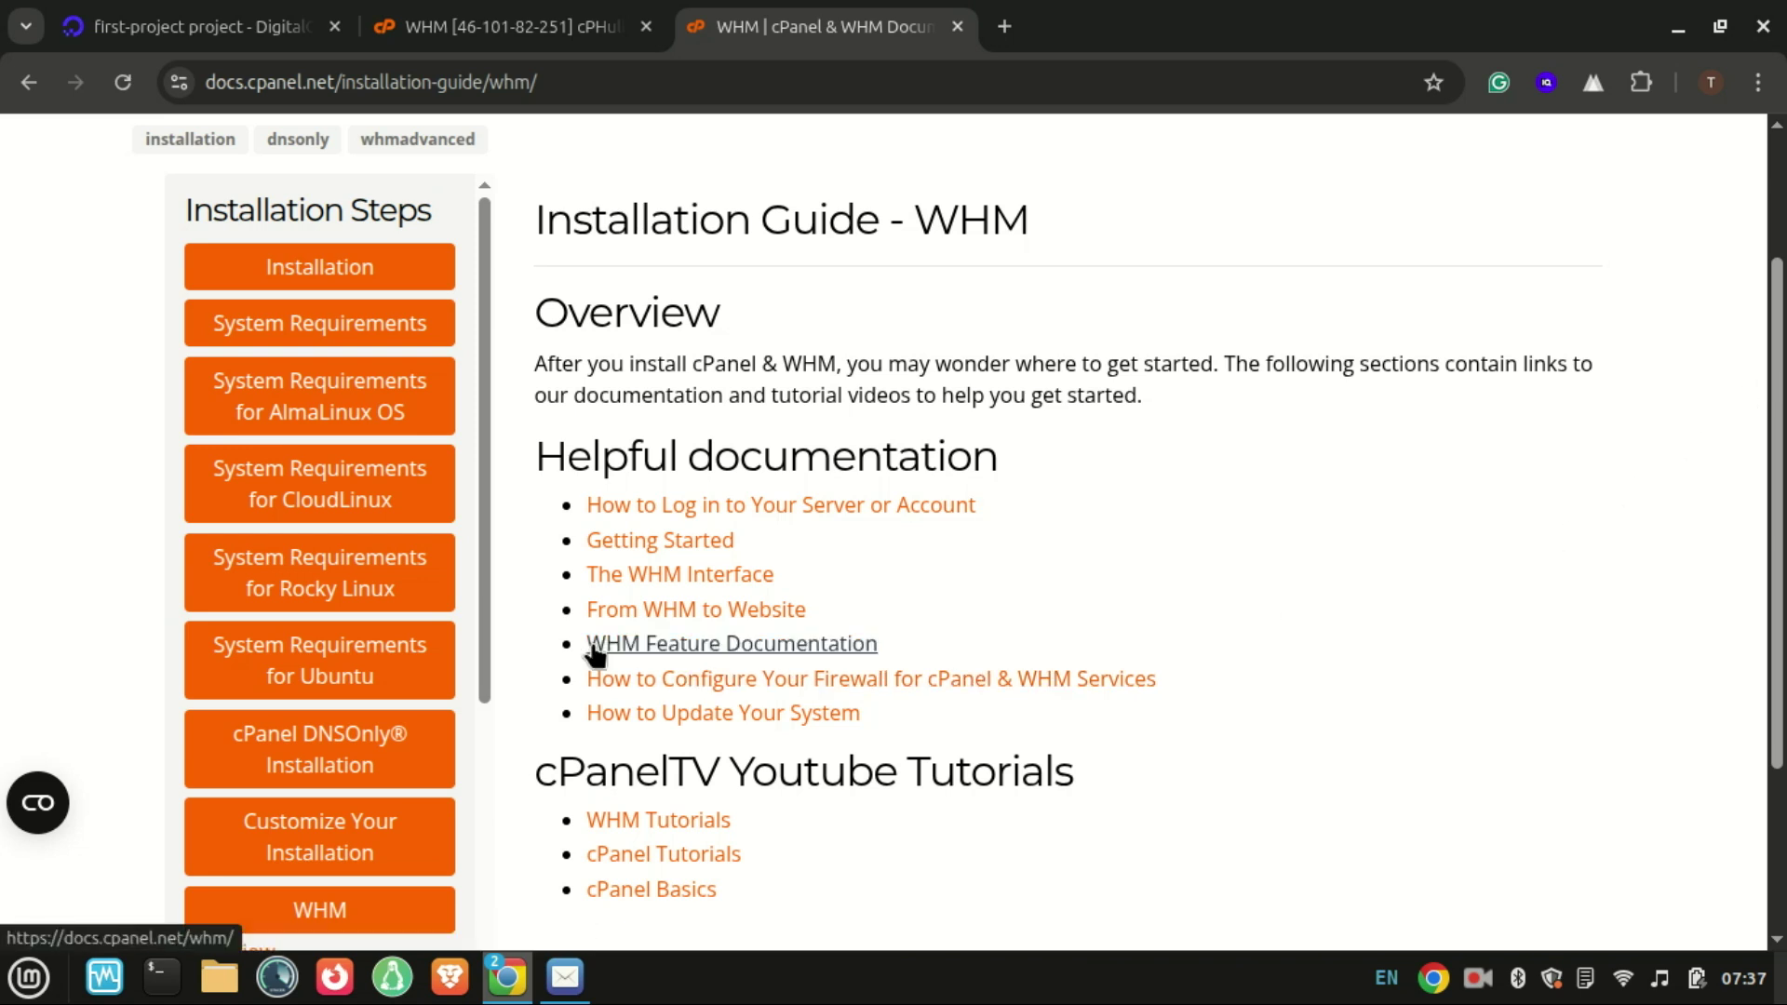
scroll(488, 656, down, 1)
mouse_move(491, 663)
mouse_down()
mouse_move(494, 825)
mouse_move(511, 531)
mouse_up()
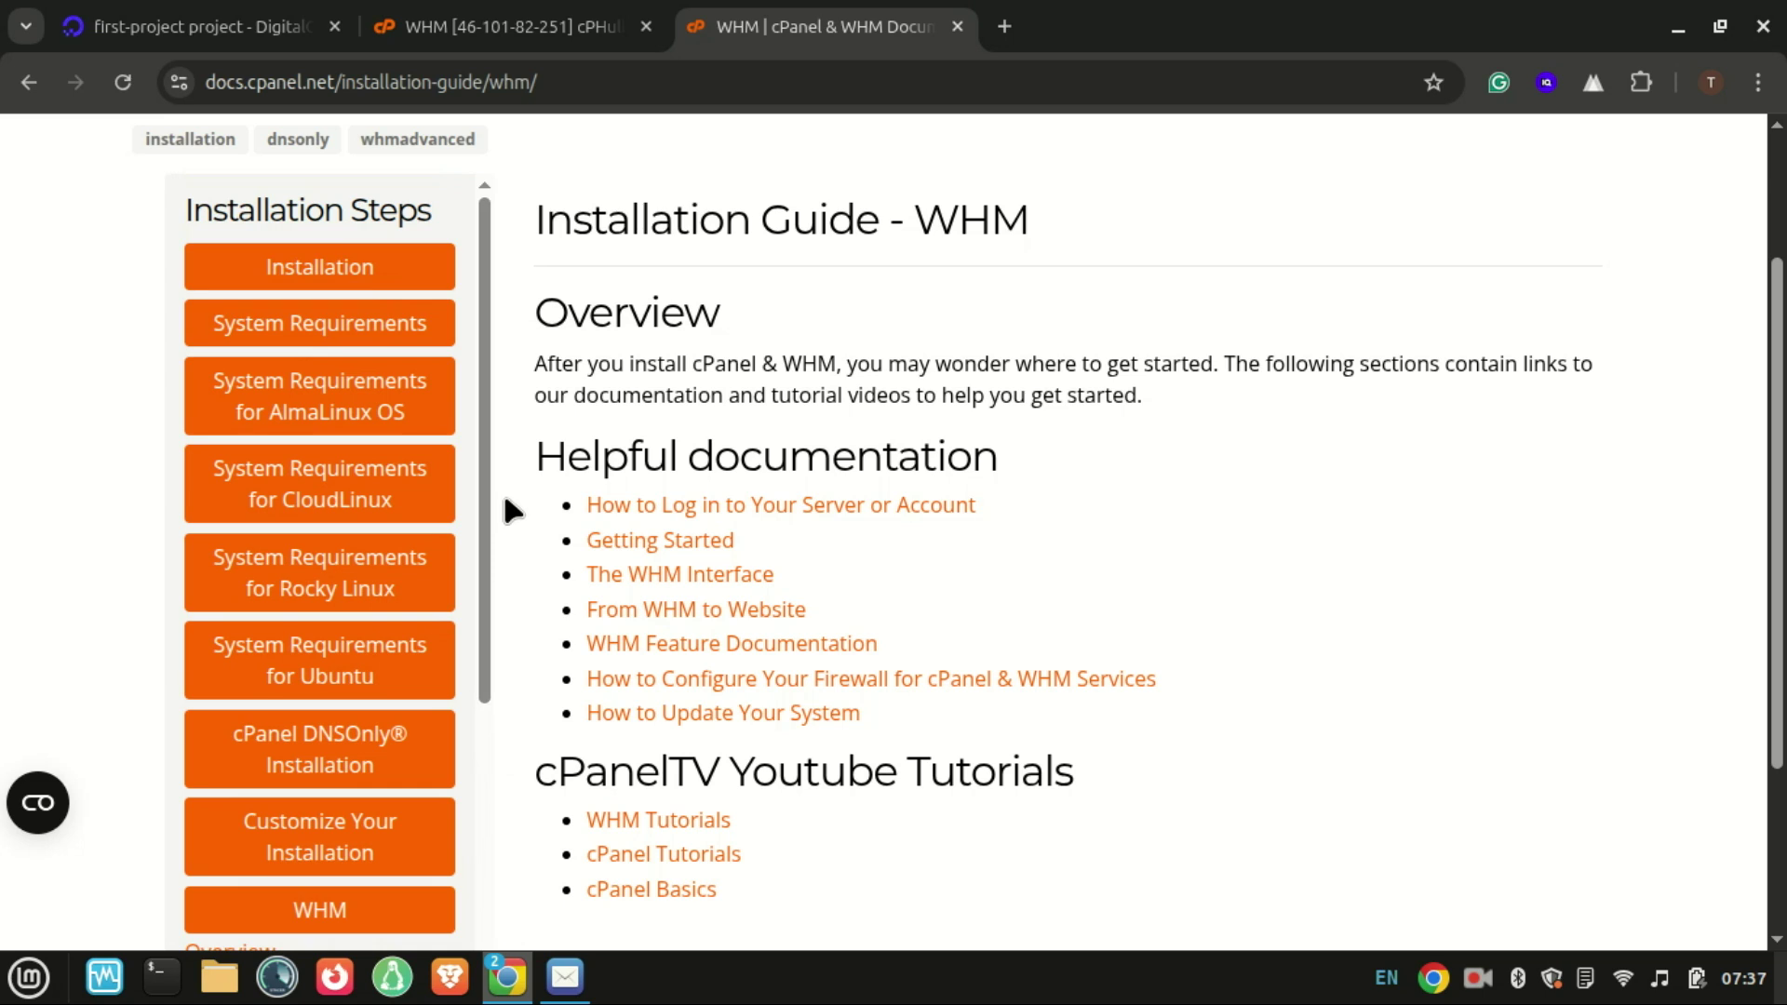